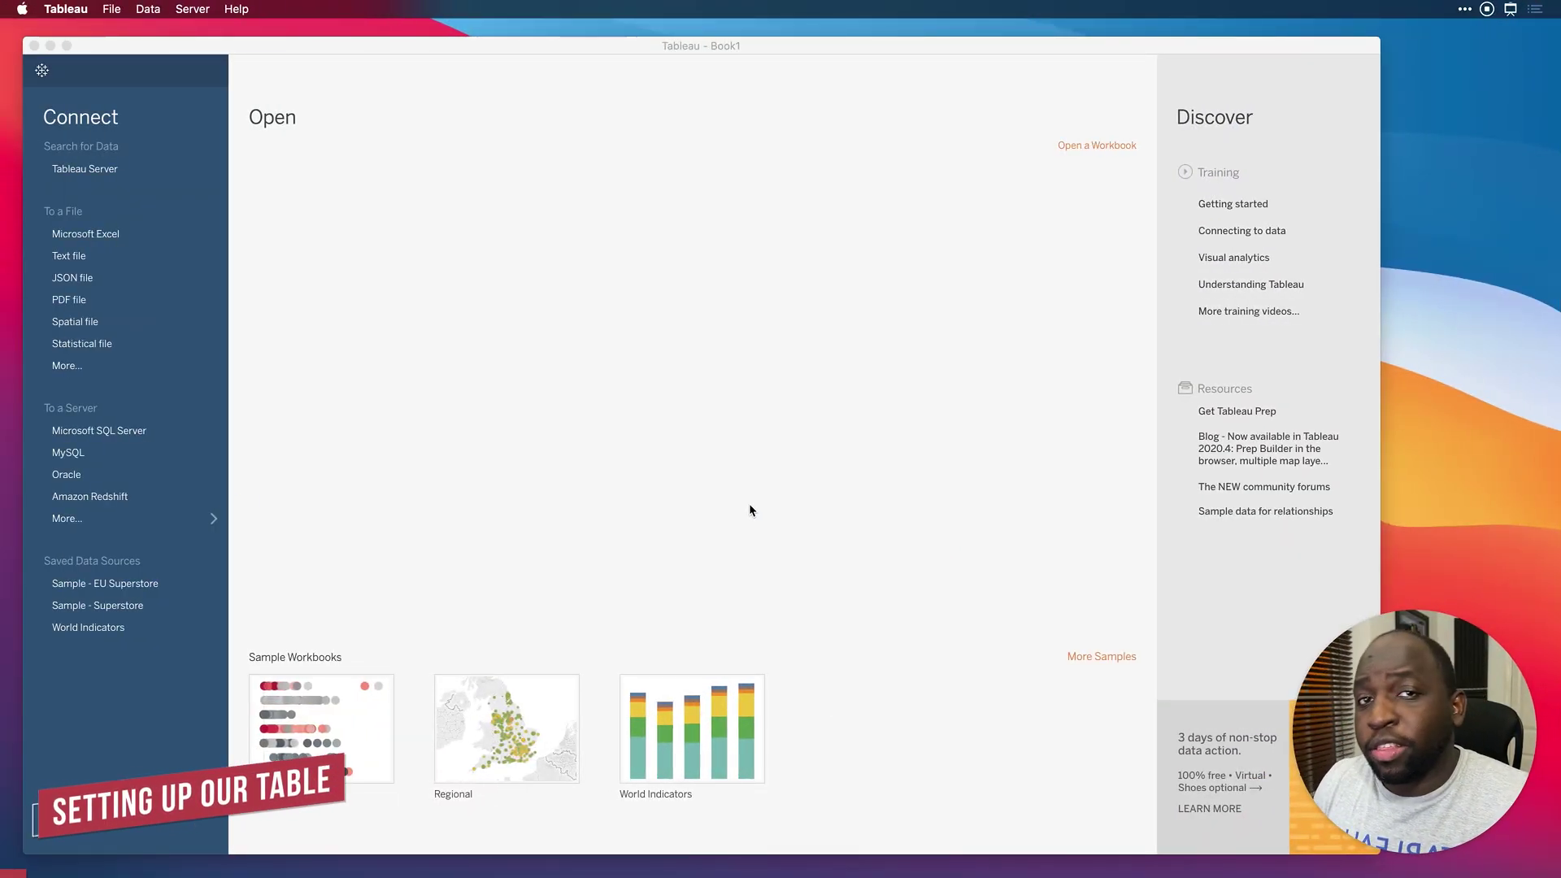
Step: Open Sample - Superstore, put Manufacturer on Rows and Product Name on Detail
{"action": "left_click", "coordinate": [106, 605]}
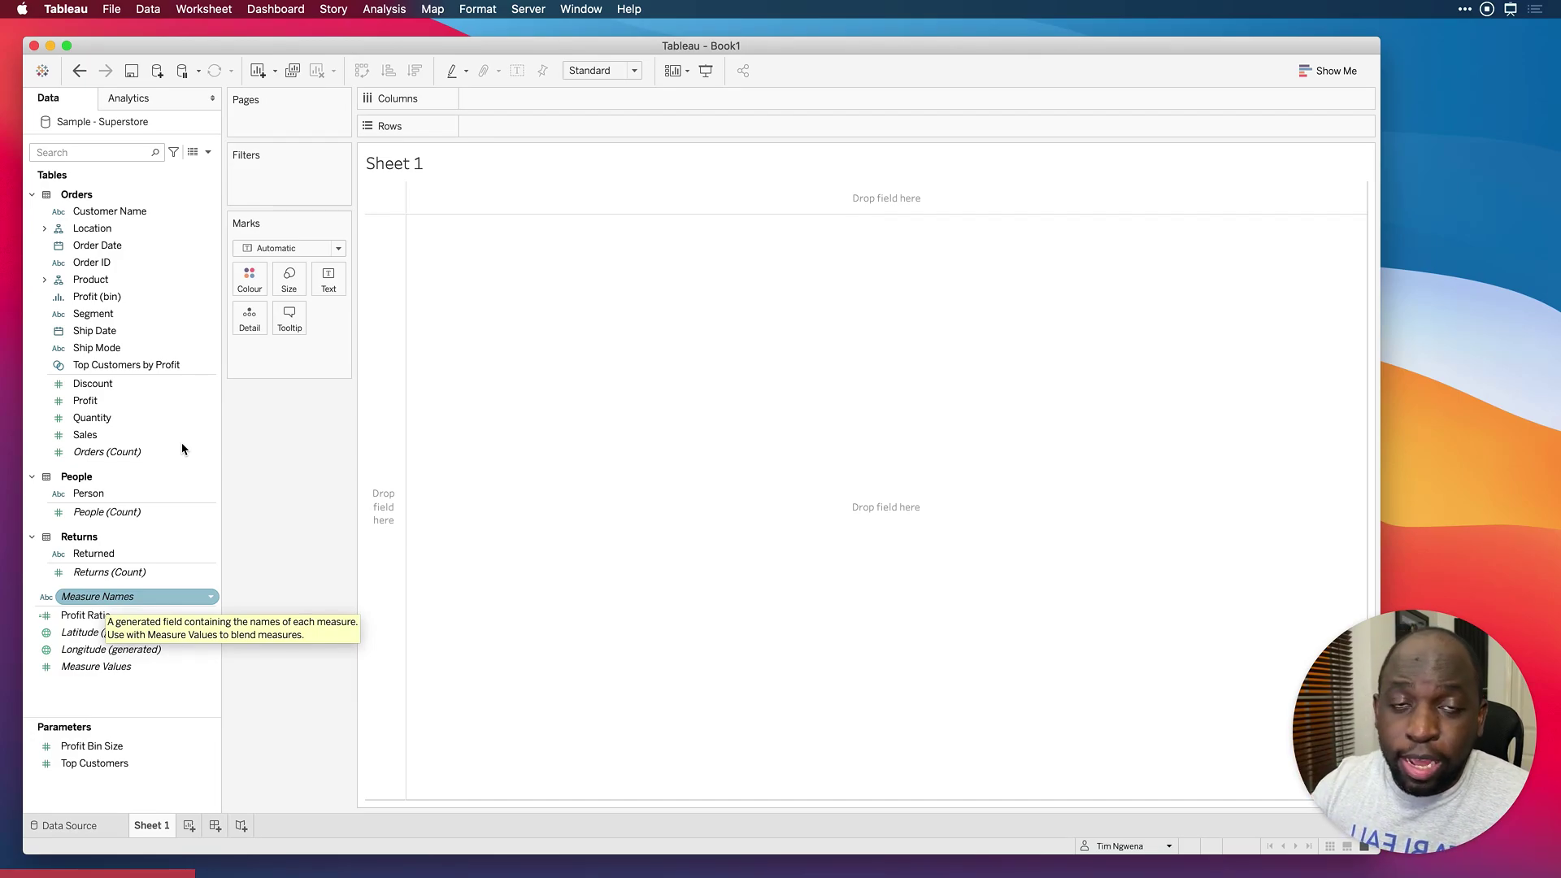
{"action": "left_click", "coordinate": [44, 280]}
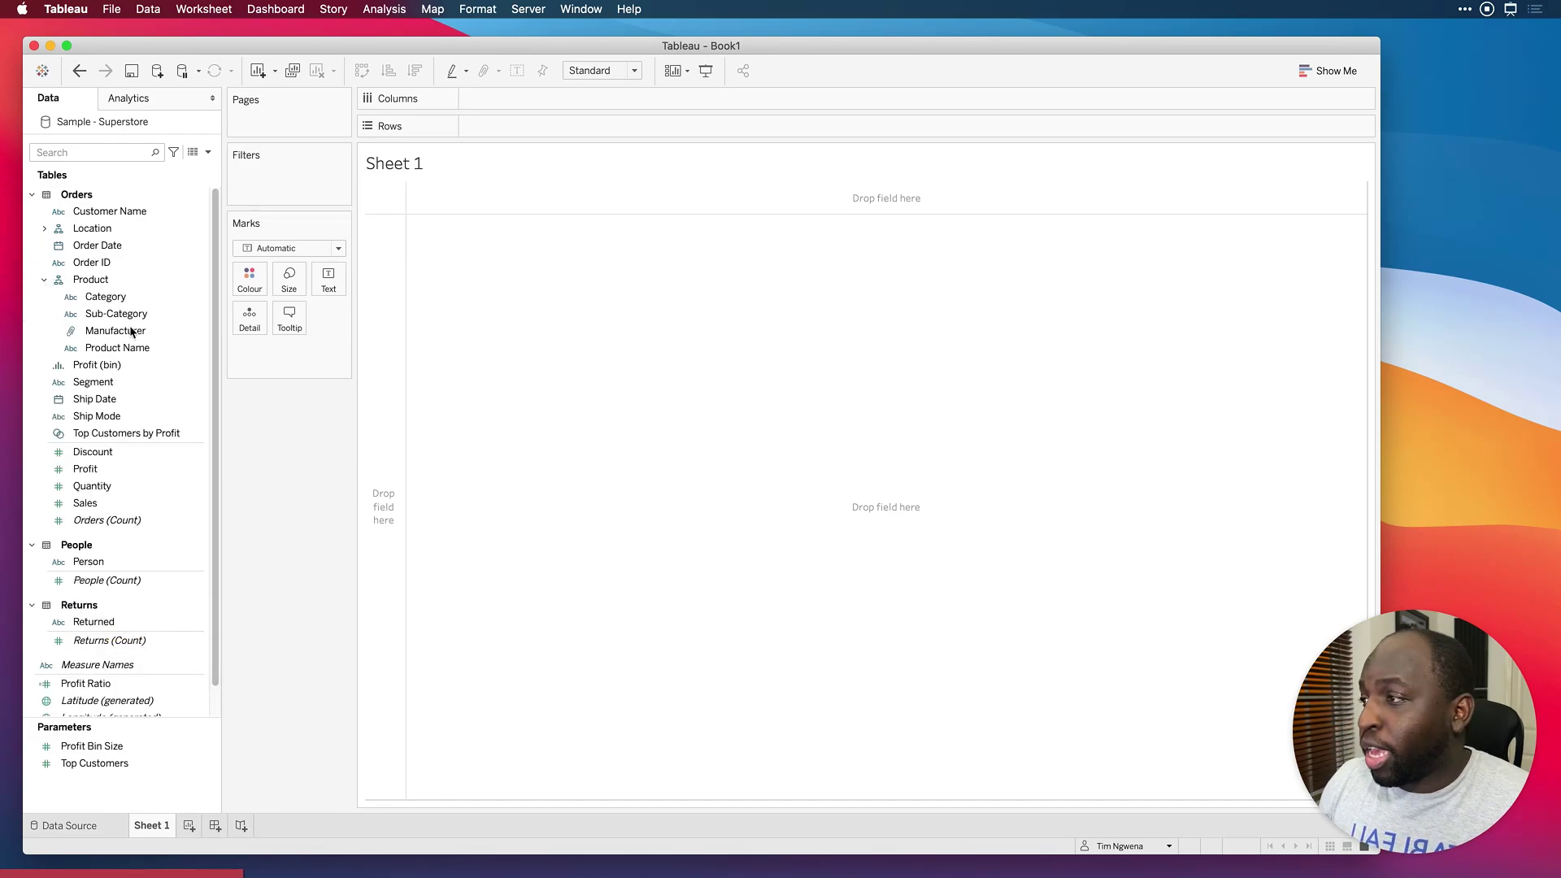
{"action": "left_click_drag", "start_coordinate": [110, 333], "coordinate": [540, 129]}
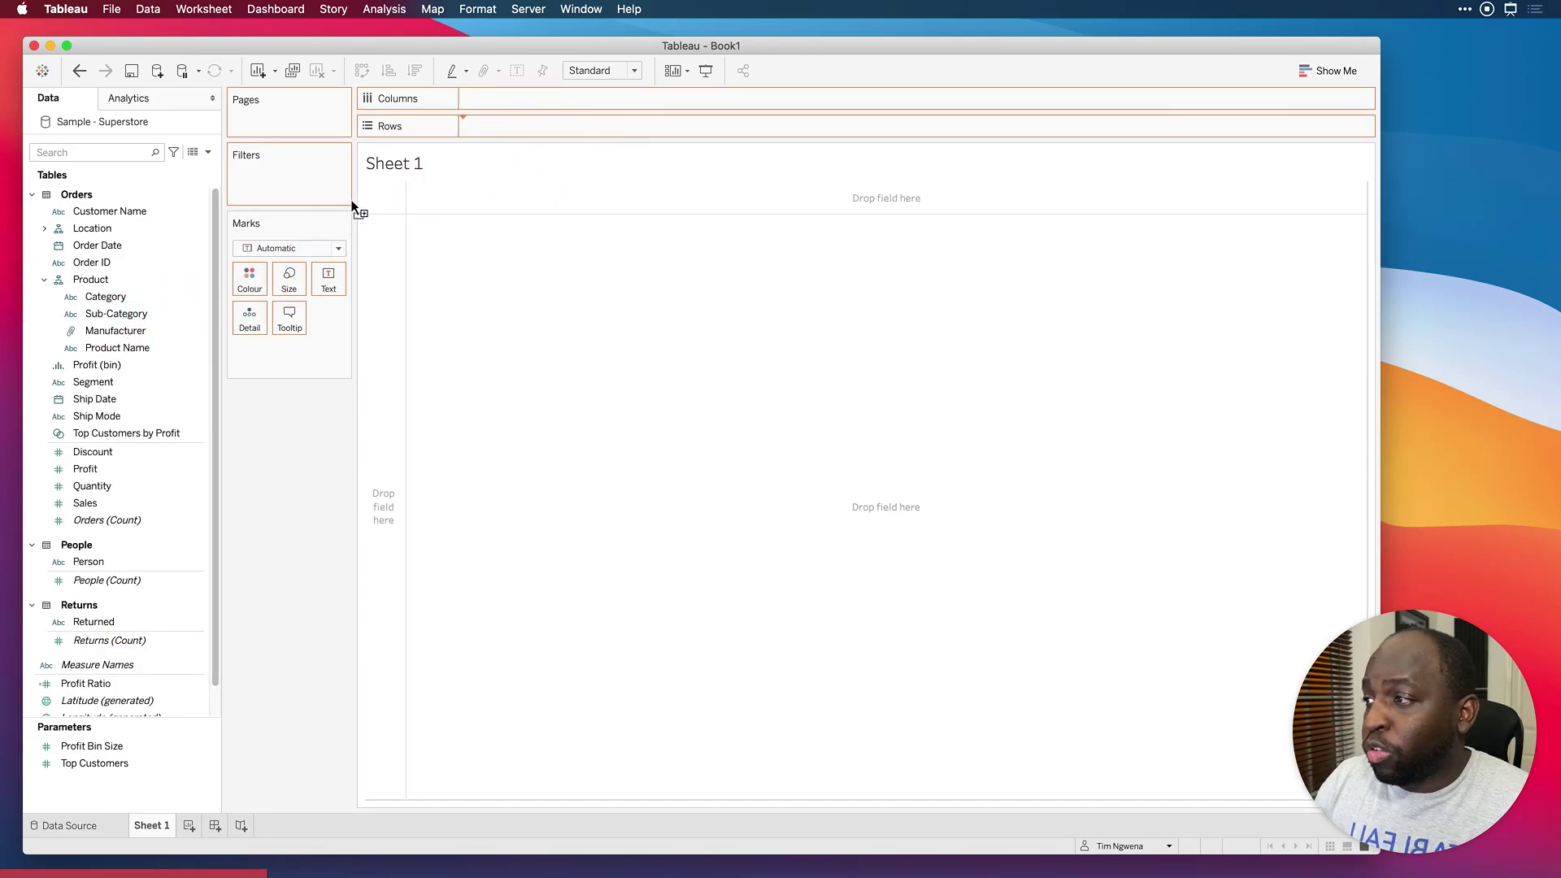
{"action": "left_click_drag", "start_coordinate": [126, 348], "coordinate": [126, 349]}
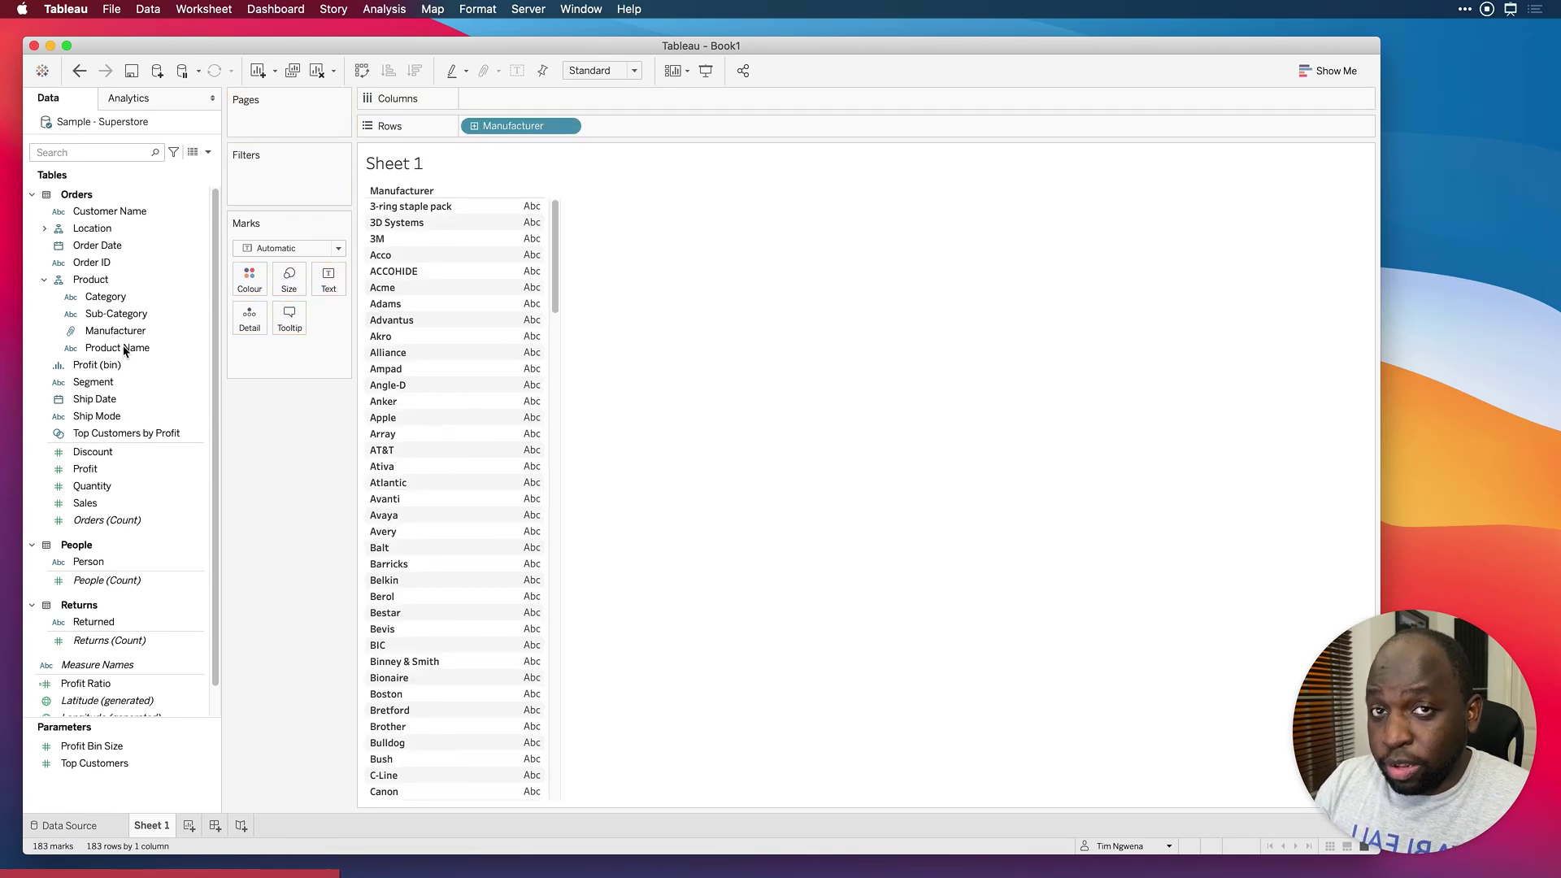
{"action": "left_click_drag", "start_coordinate": [115, 352], "coordinate": [253, 323]}
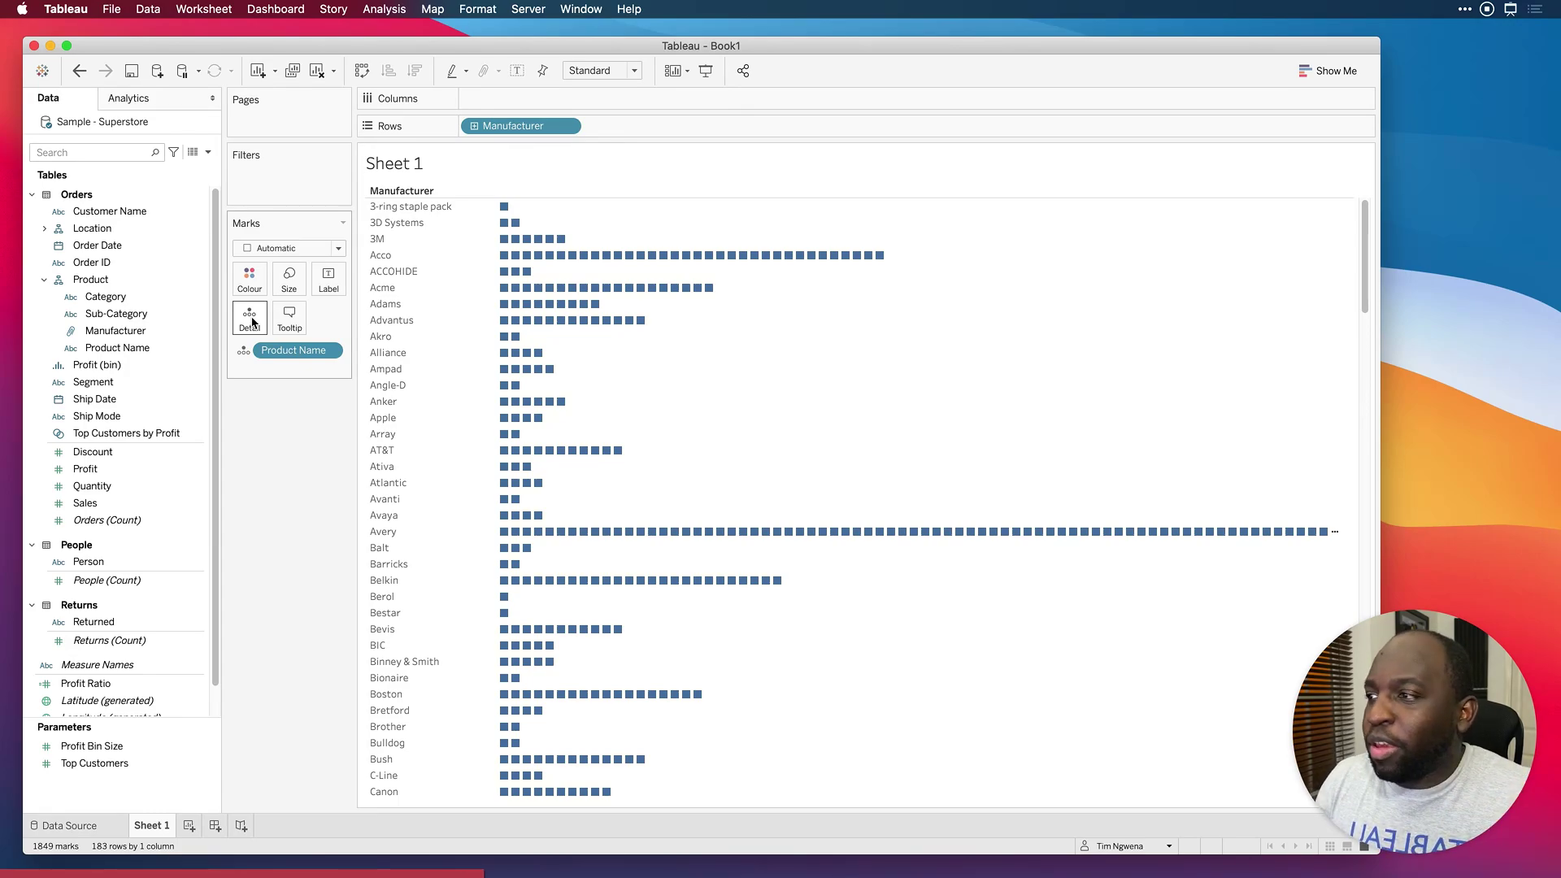
Step: Change Product Name to Count (Distinct) and show it as text beside each manufacturer
{"action": "left_click", "coordinate": [331, 353]}
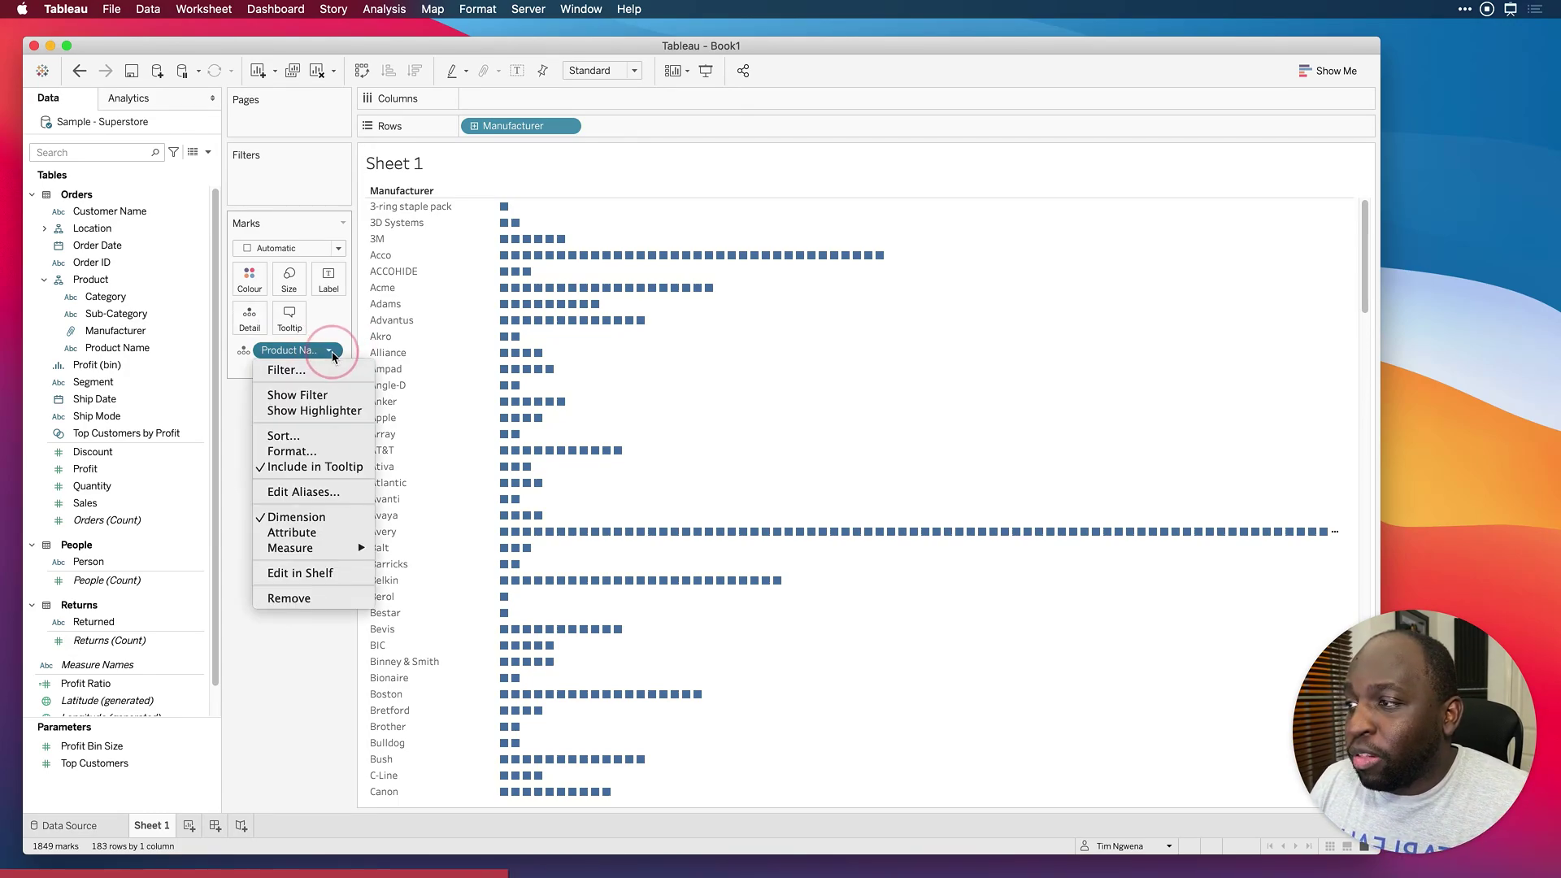
{"action": "mouse_move", "coordinate": [331, 551]}
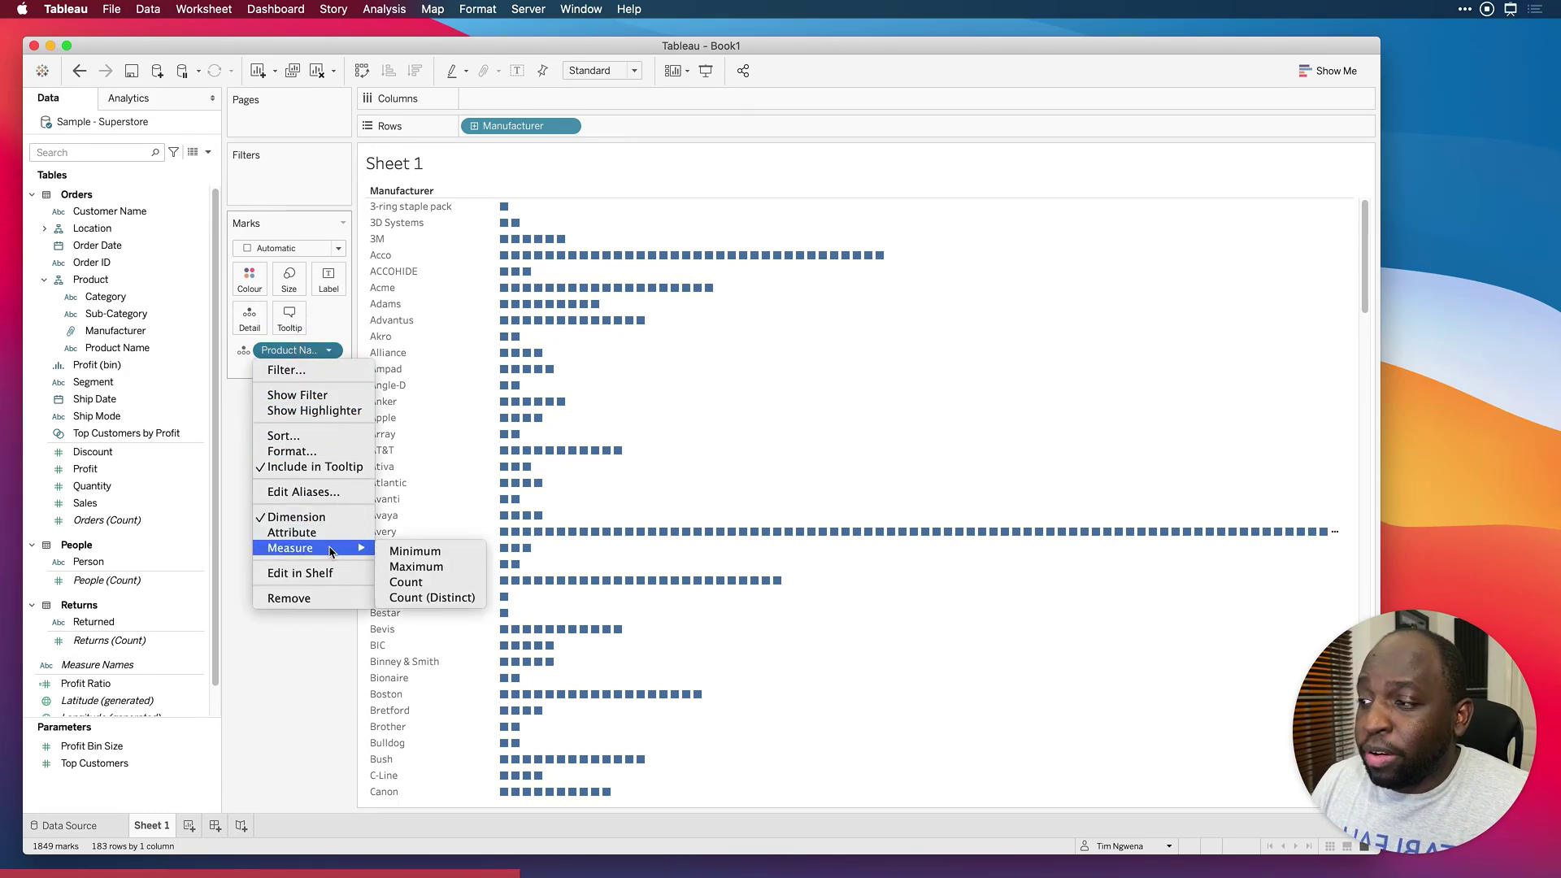
{"action": "left_click", "coordinate": [431, 600]}
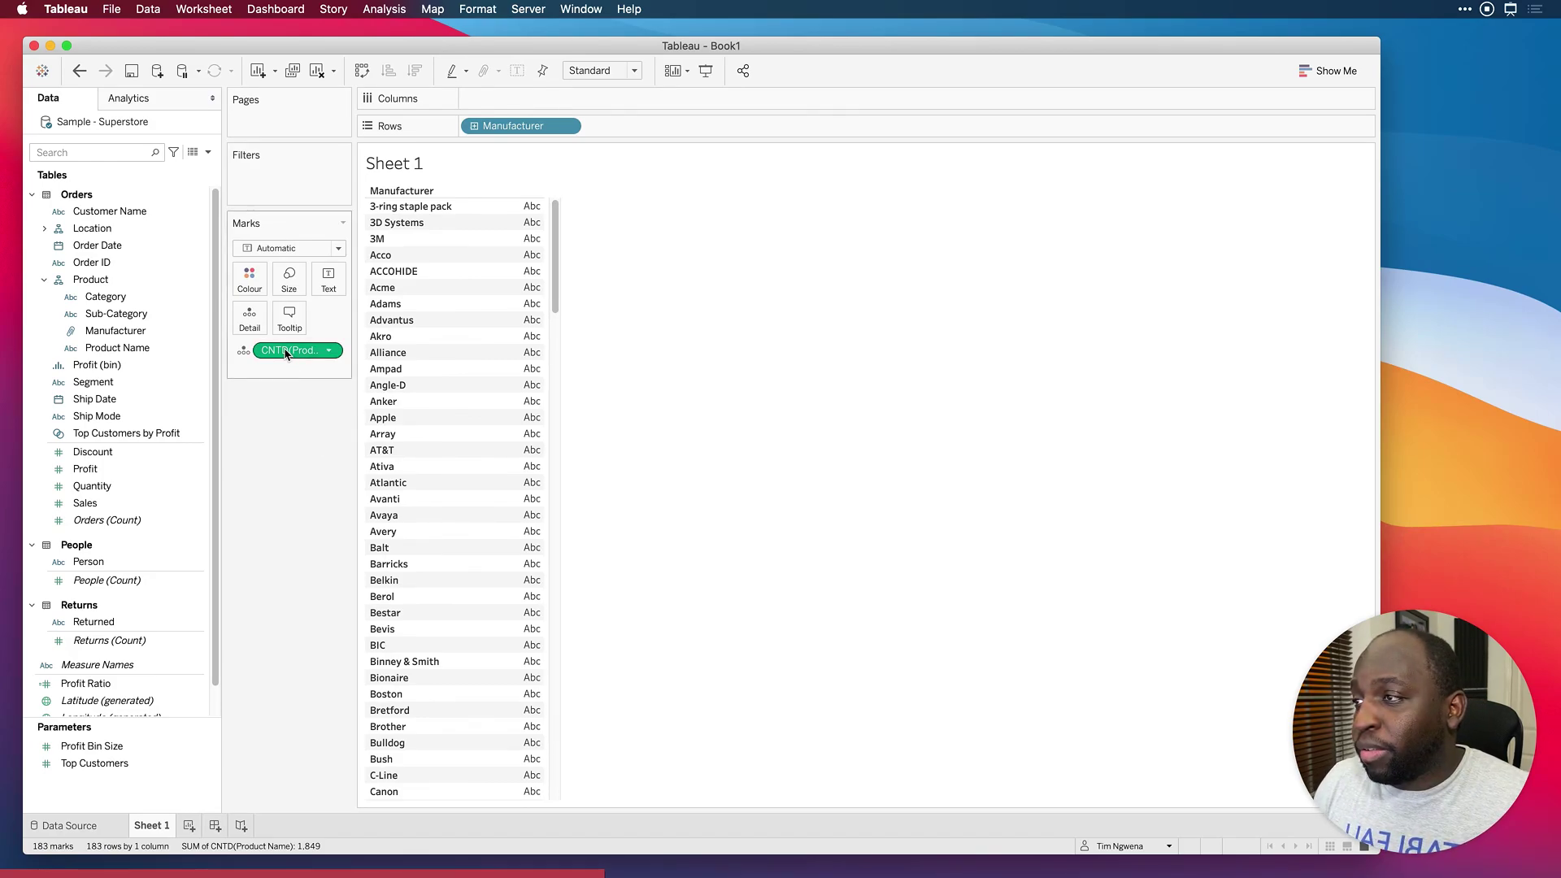
{"action": "left_click_drag", "start_coordinate": [287, 353], "coordinate": [529, 273]}
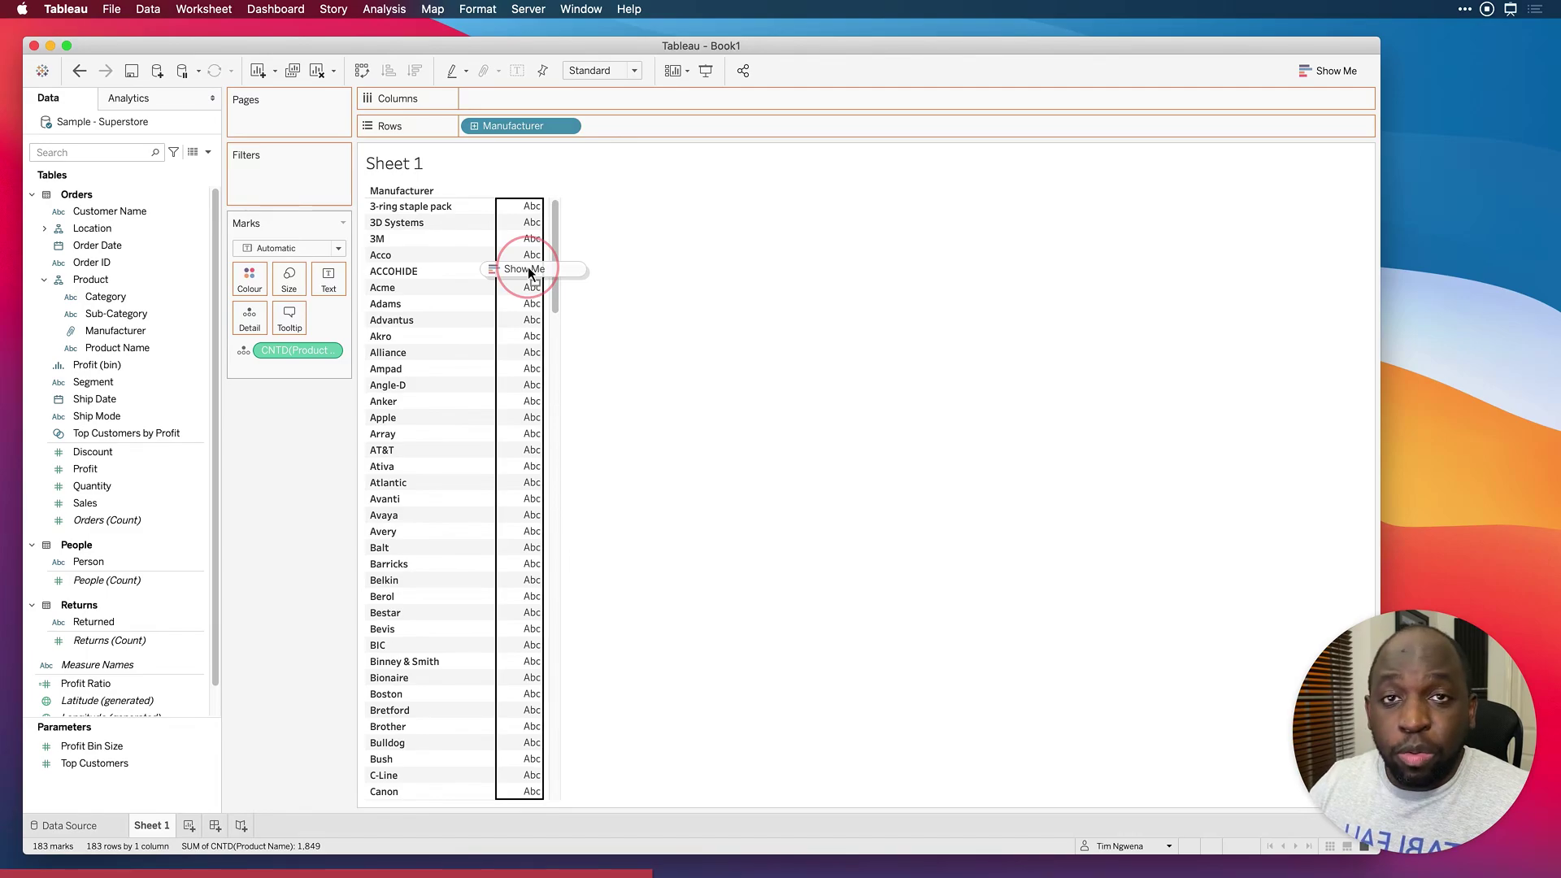
{"action": "left_click_drag", "start_coordinate": [529, 272], "coordinate": [529, 272]}
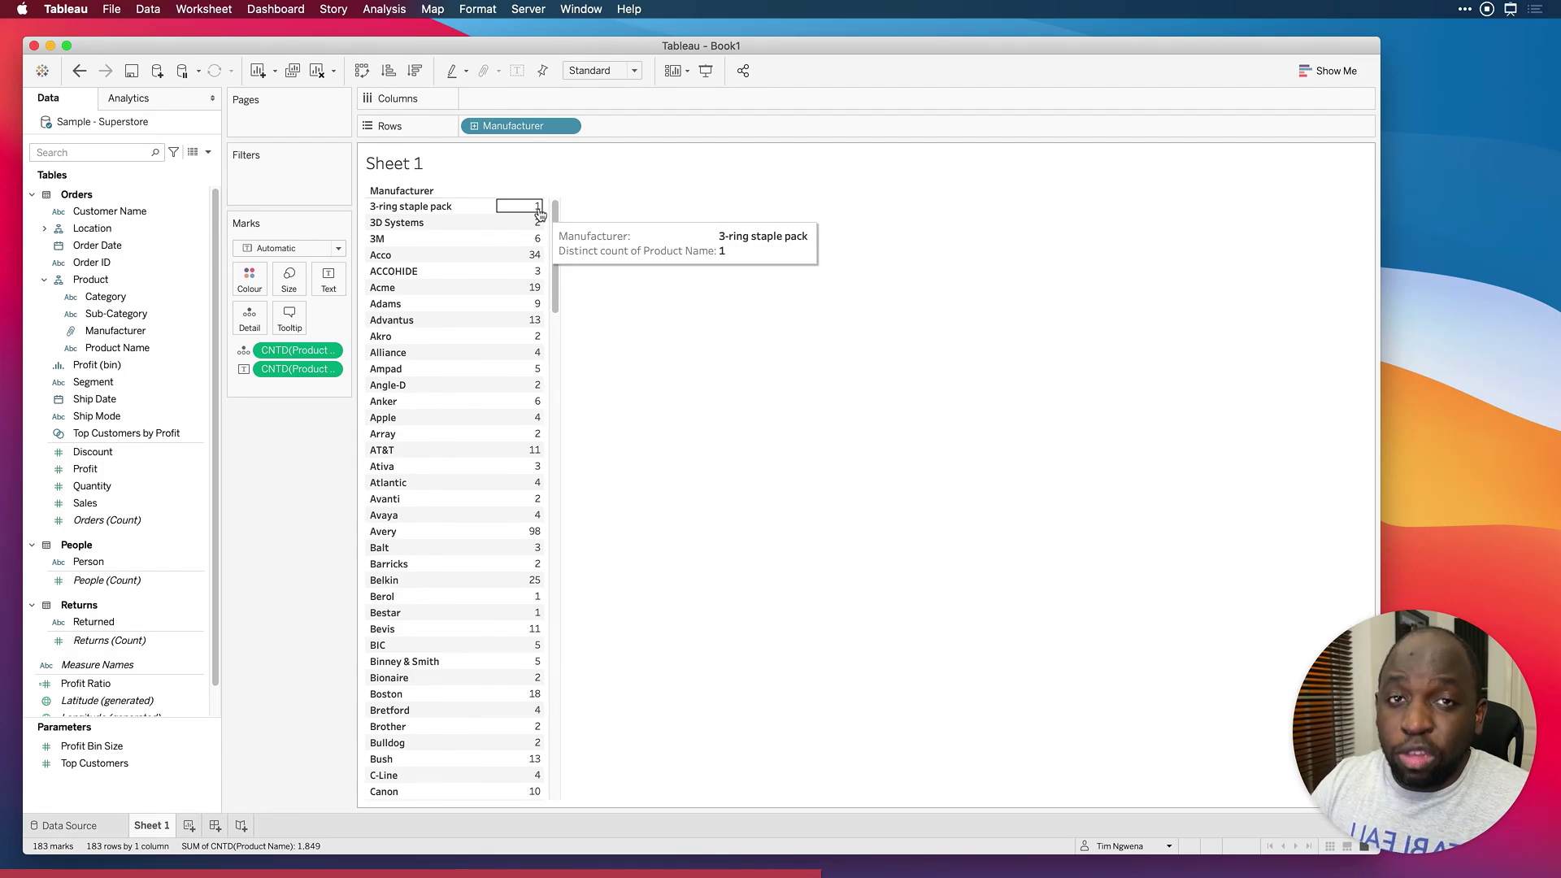
Step: Sort manufacturers descending by Product Name Count (Distinct), then add Manufacturer to Filters
{"action": "left_click", "coordinate": [568, 127]}
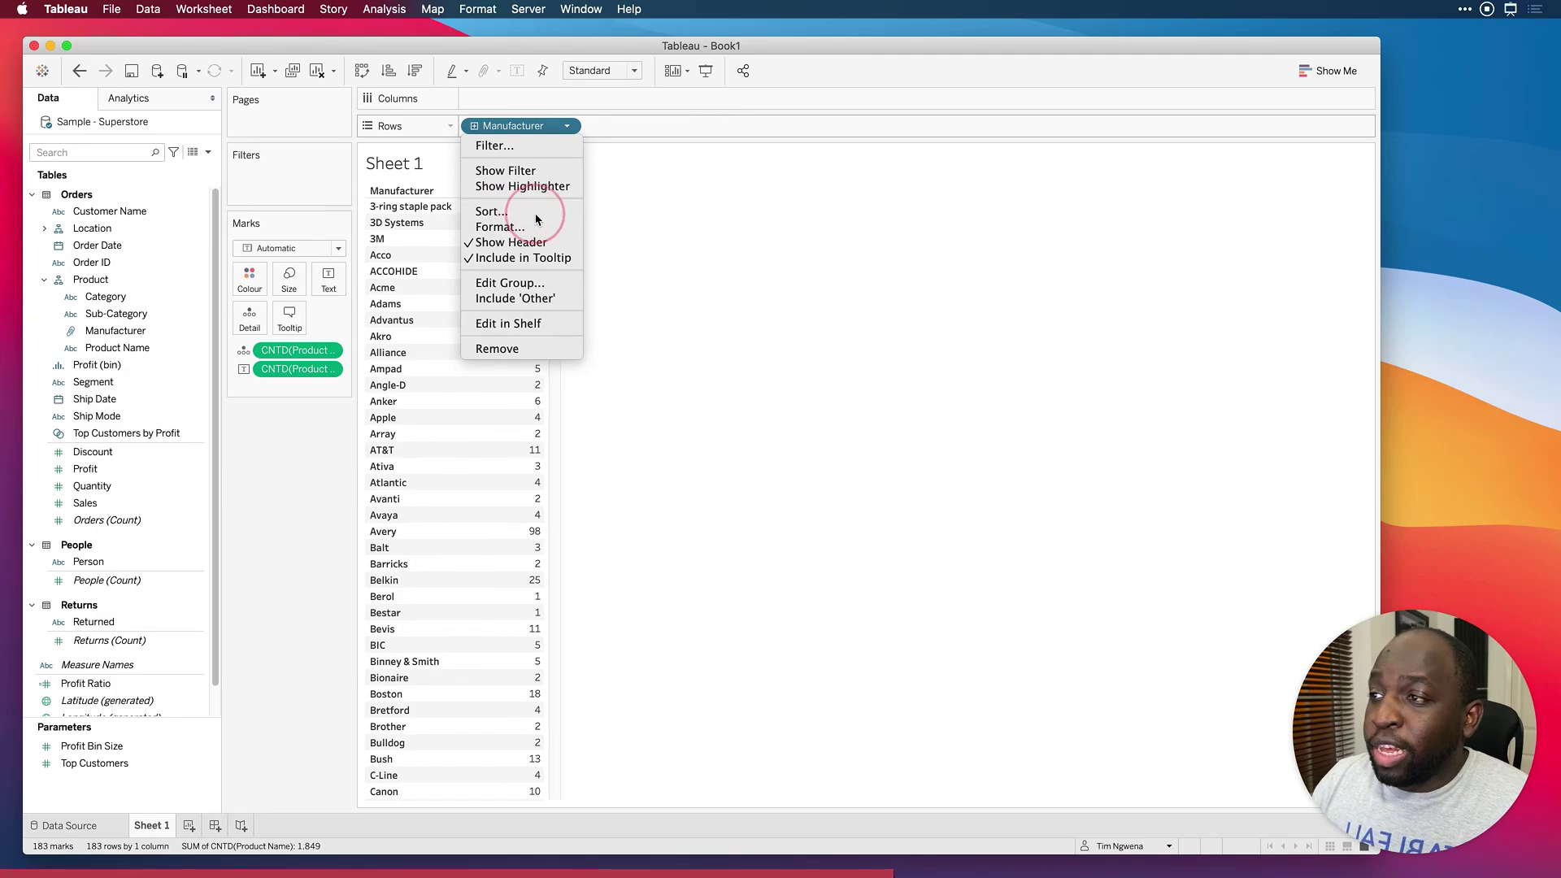
{"action": "left_click", "coordinate": [504, 212]}
{"action": "left_click", "coordinate": [606, 492]}
{"action": "left_click", "coordinate": [700, 429]}
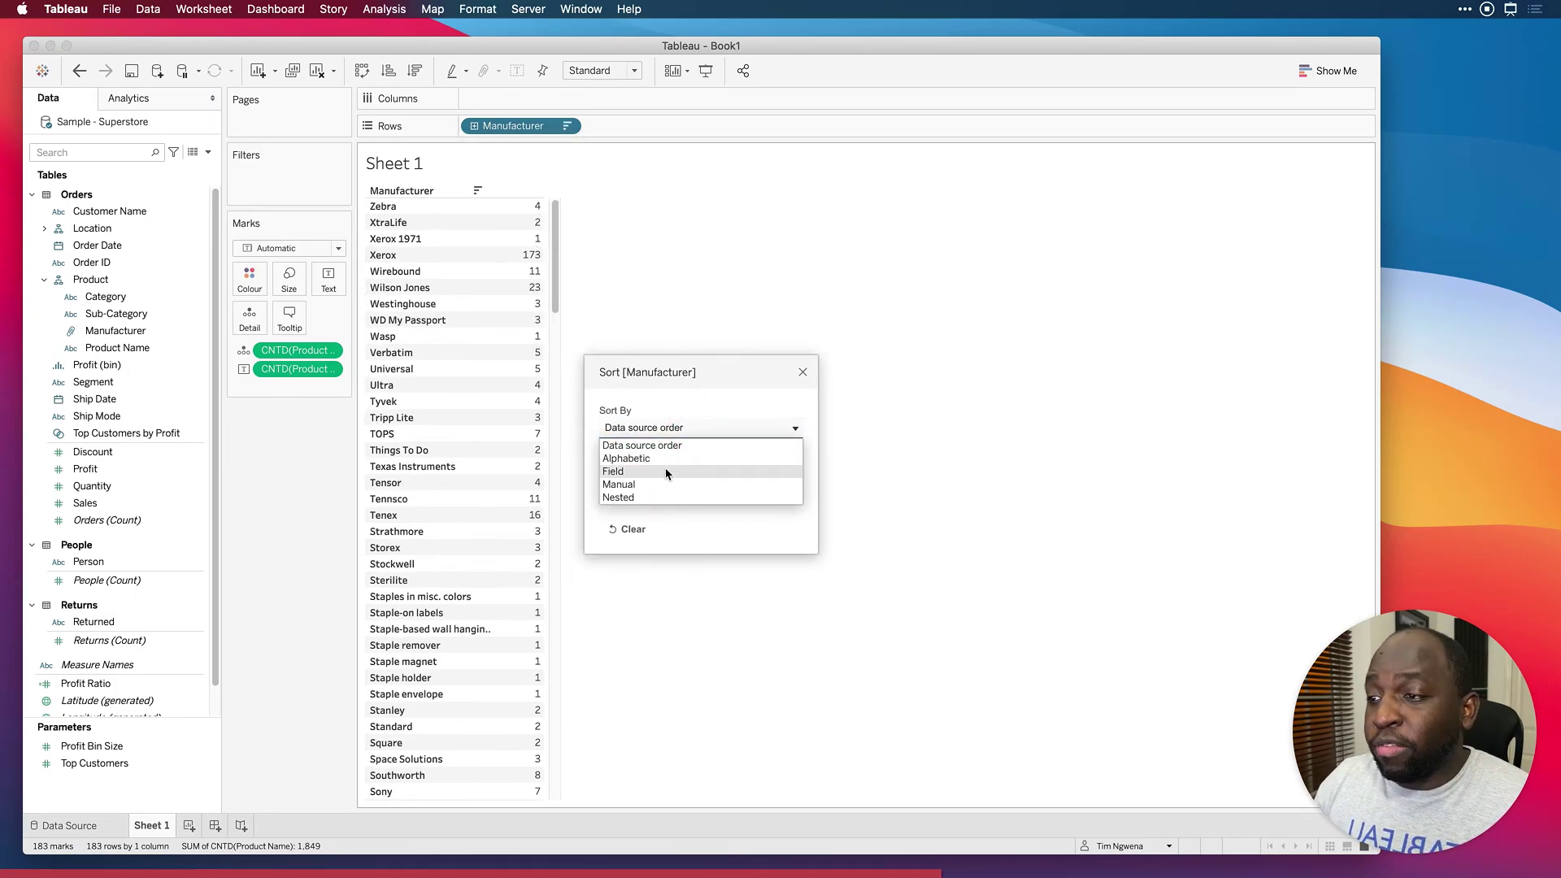
{"action": "left_click", "coordinate": [651, 472]}
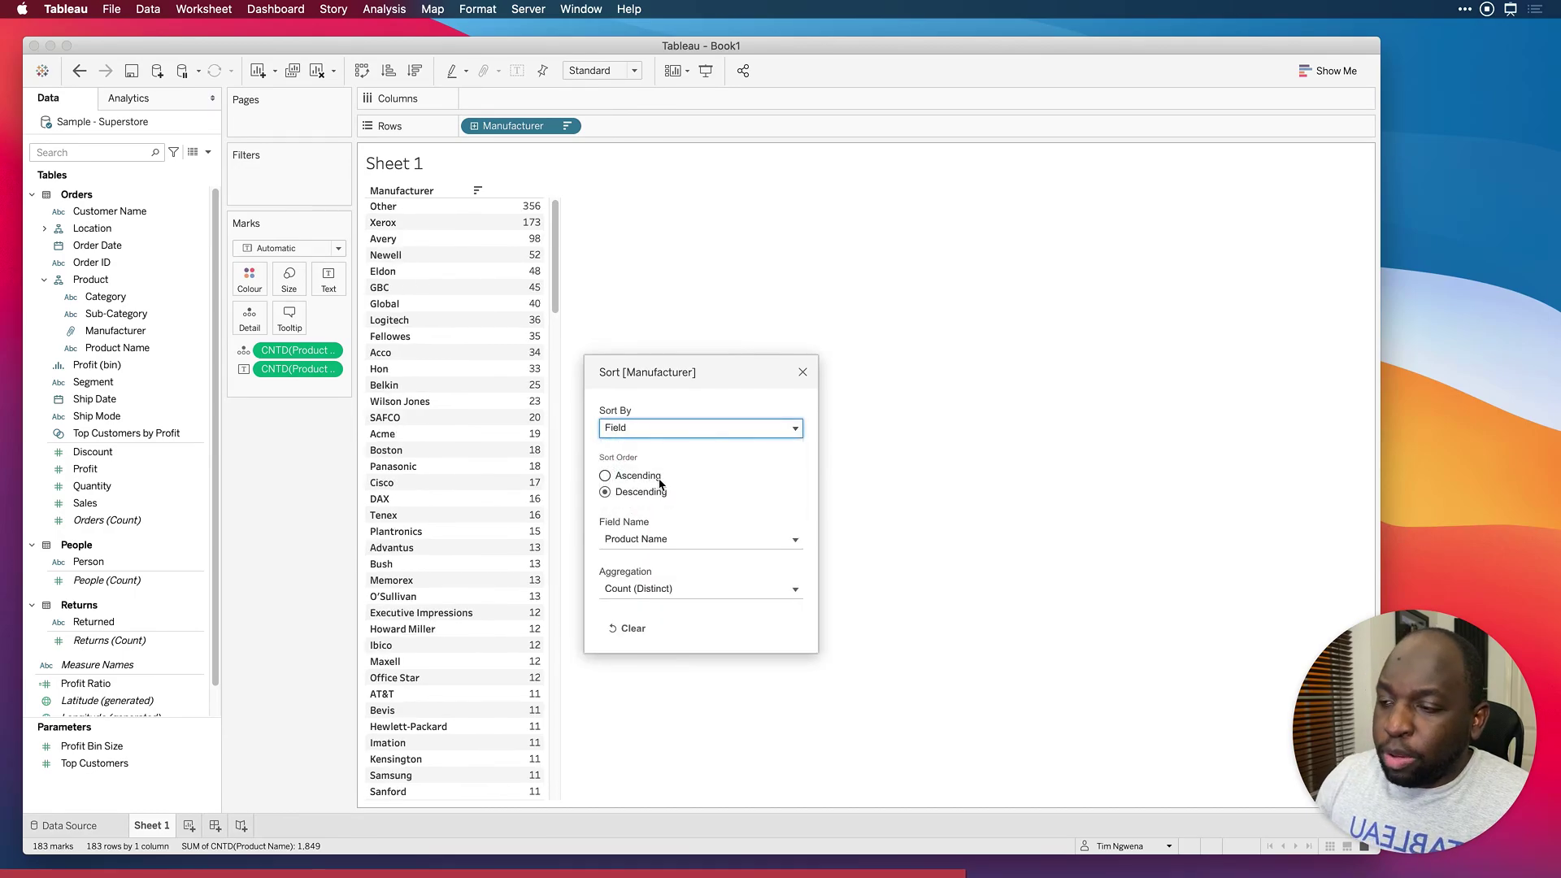
{"action": "left_click", "coordinate": [802, 372]}
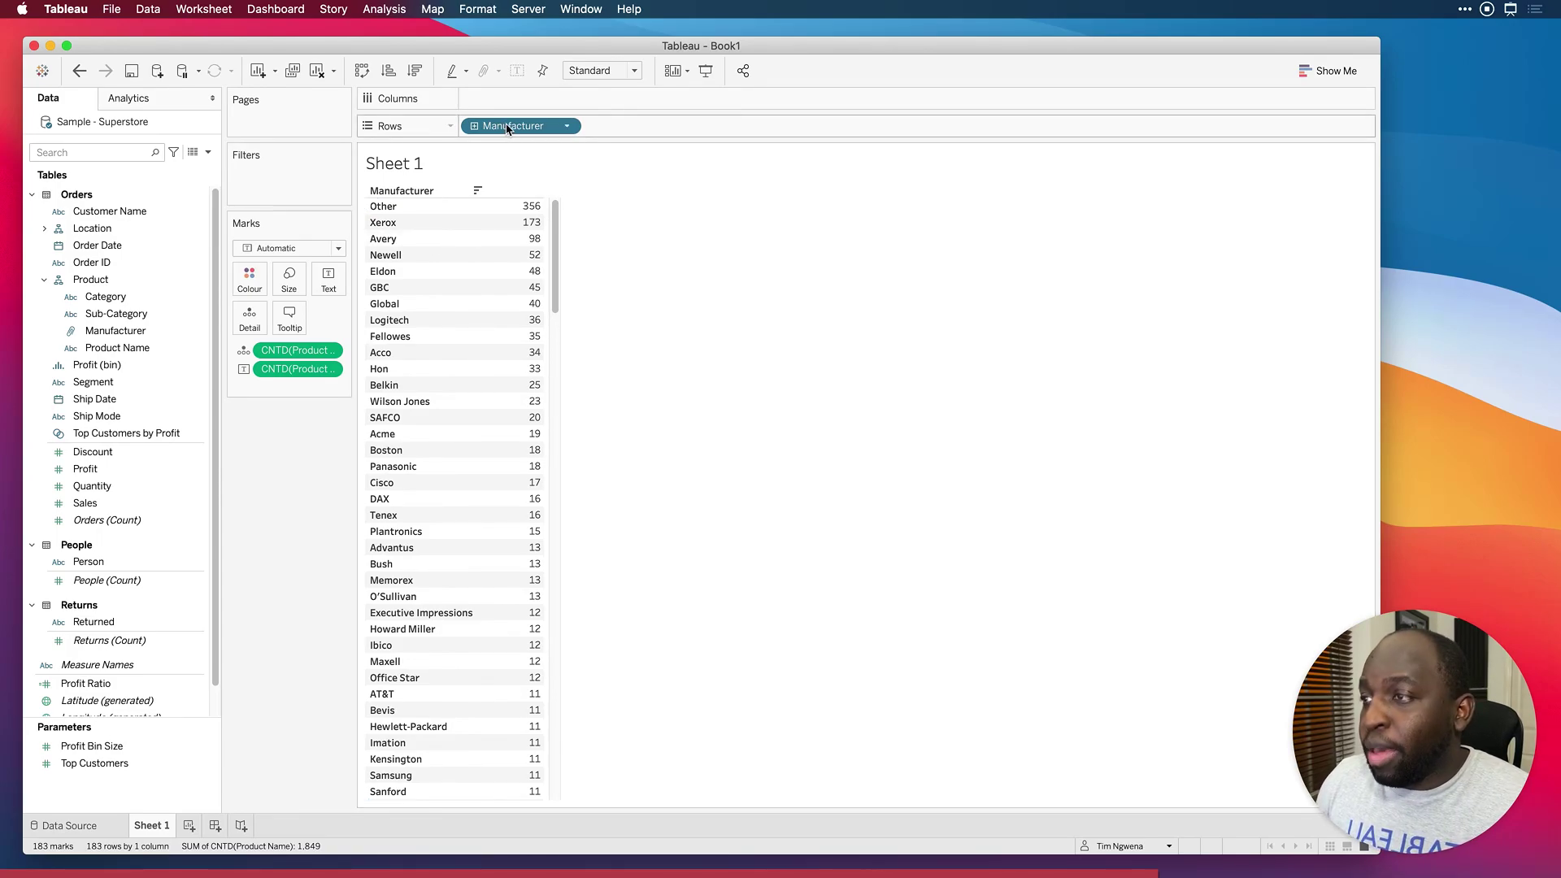
{"action": "left_click_drag", "start_coordinate": [508, 128], "coordinate": [309, 184]}
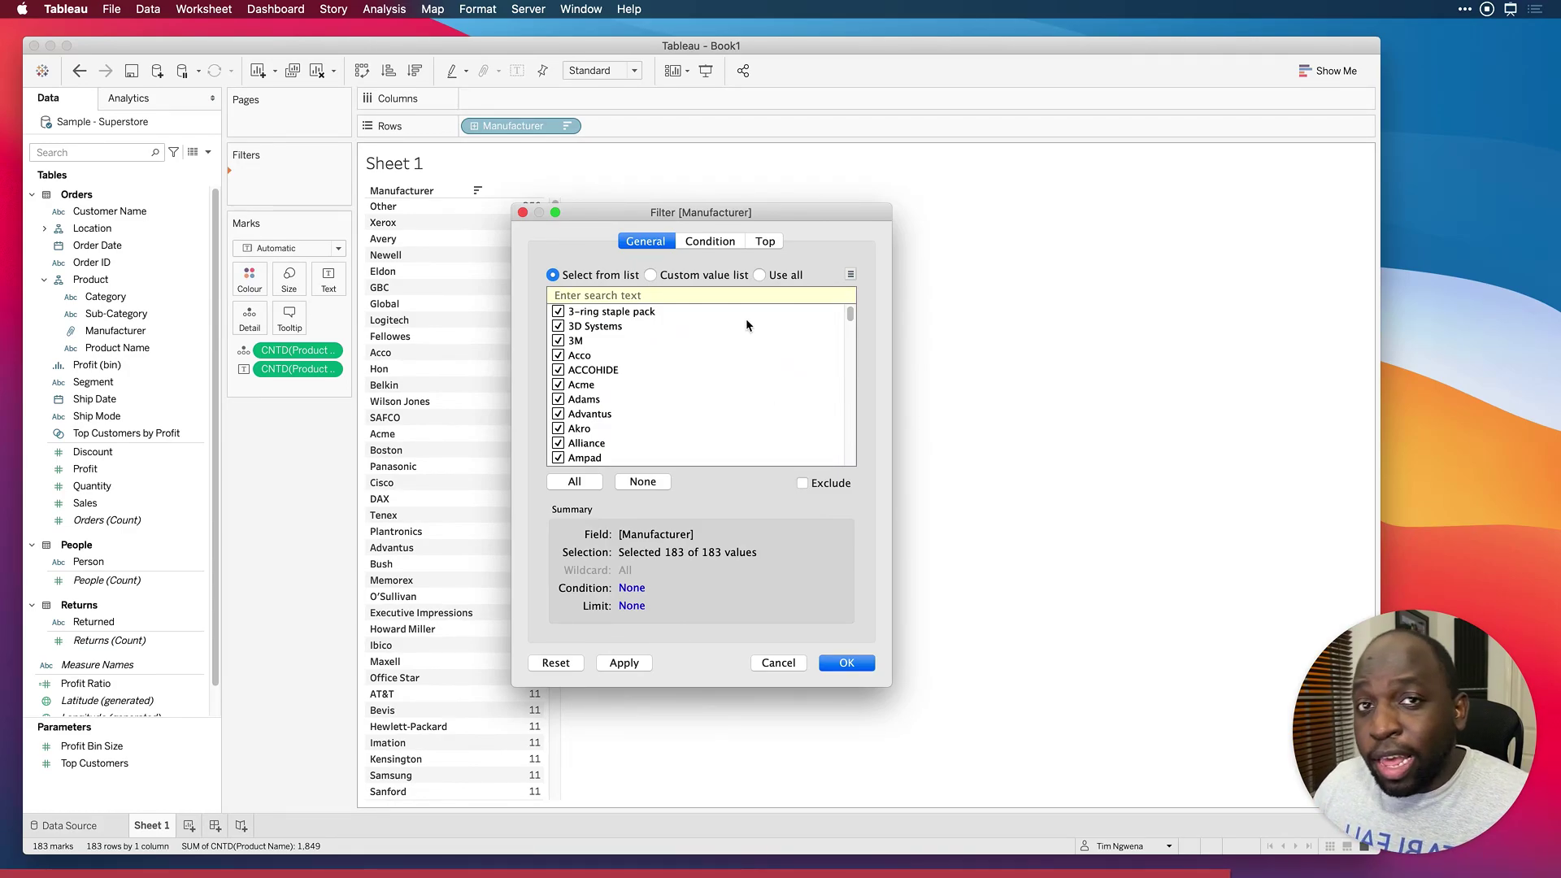
Step: Filter Manufacturer to the Top 30 by Product Name Count (Distinct)
{"action": "left_click", "coordinate": [769, 244]}
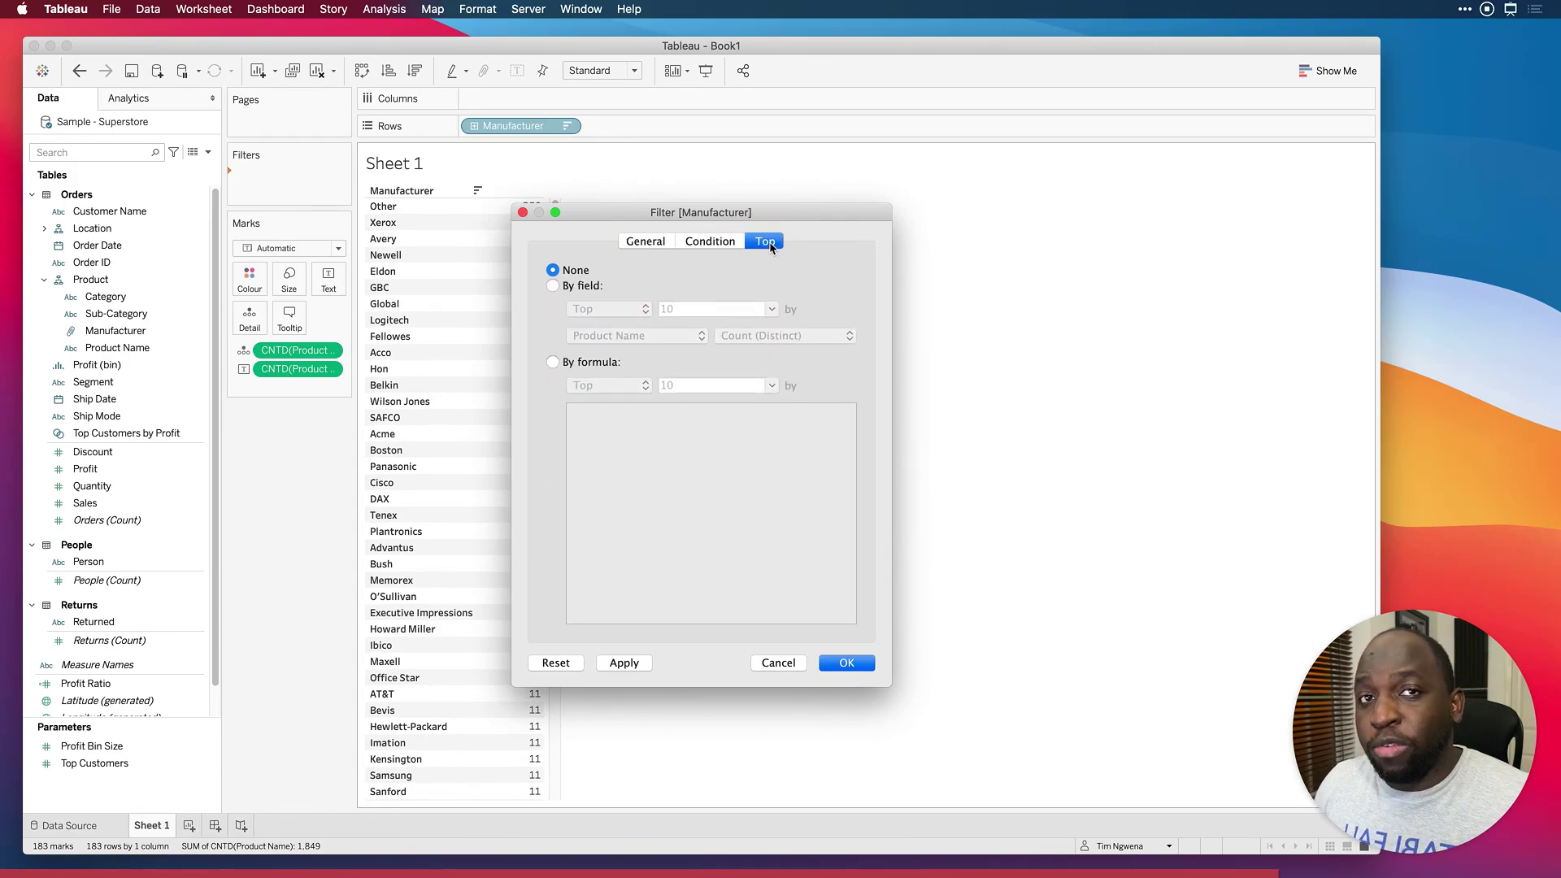
{"action": "left_click", "coordinate": [553, 287]}
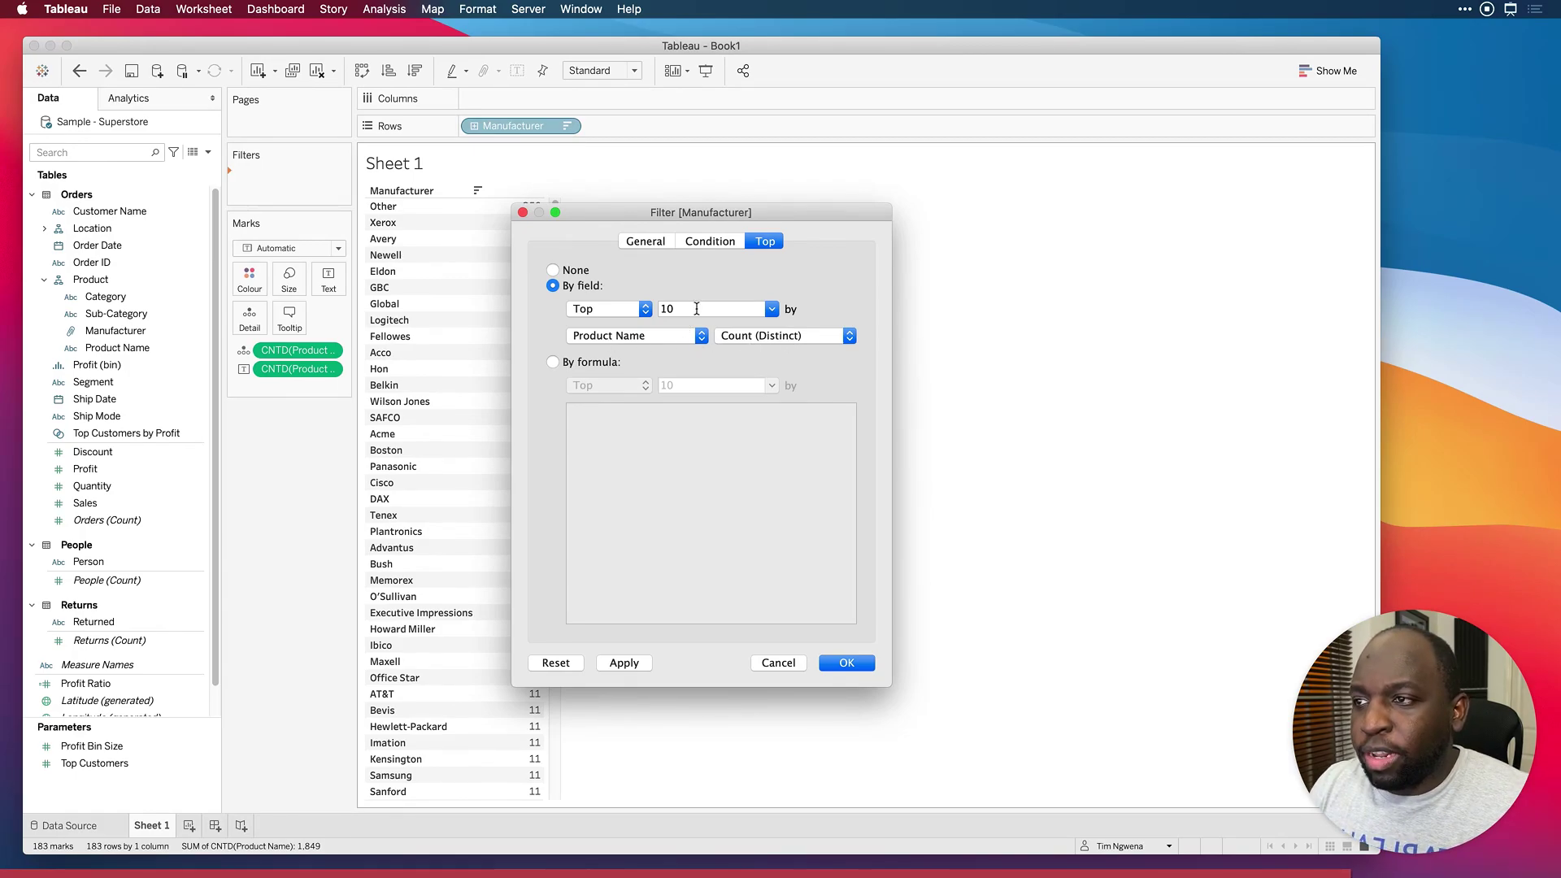
{"action": "left_click", "coordinate": [610, 307]}
{"action": "type", "text": "30"}
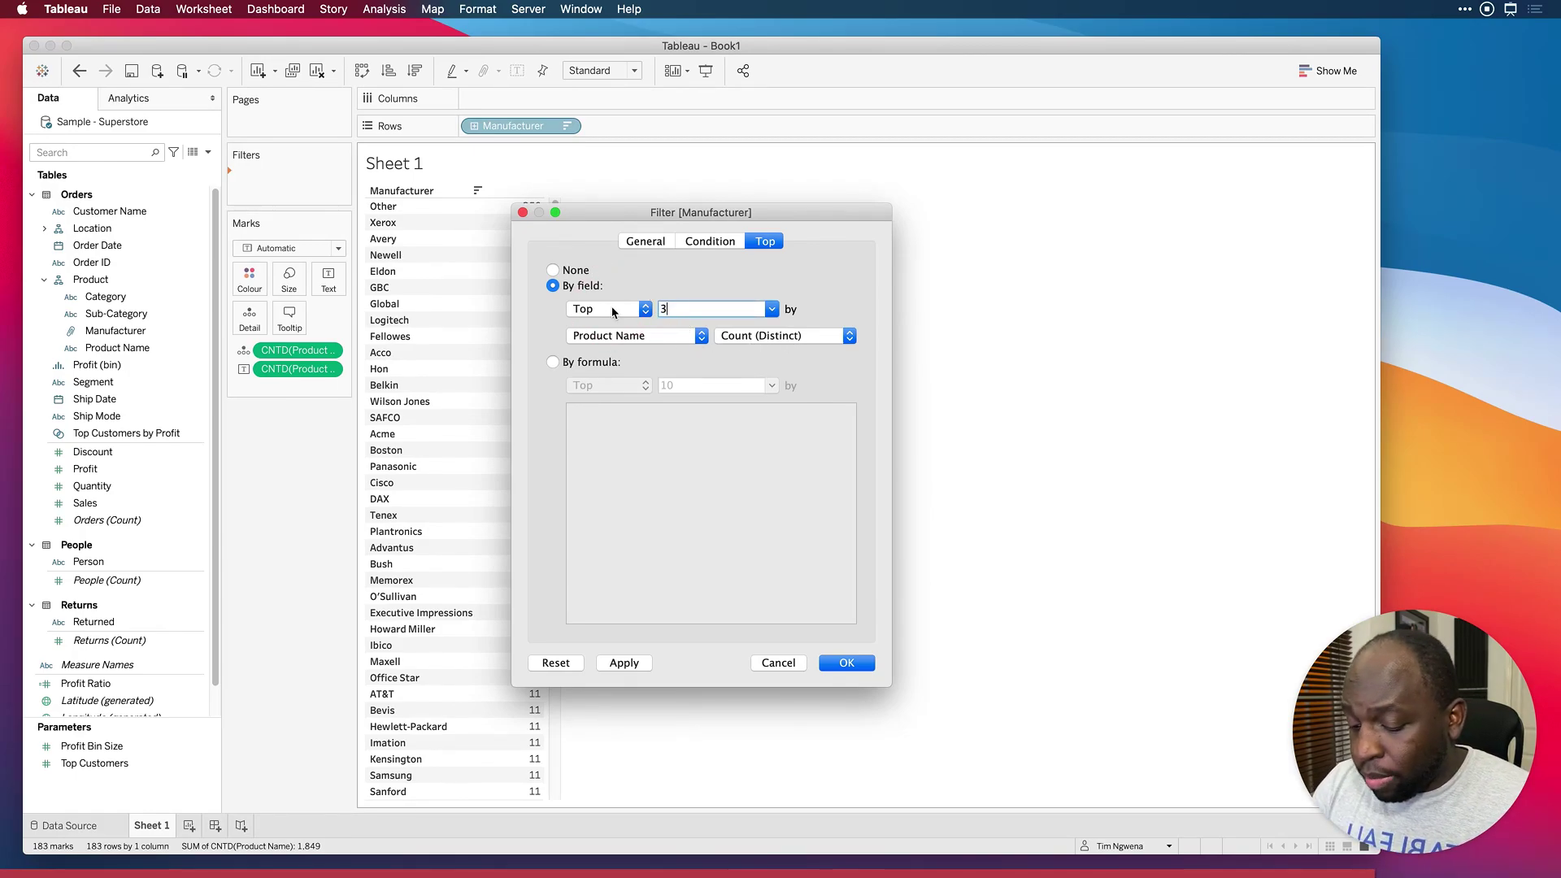
{"action": "left_click", "coordinate": [847, 669]}
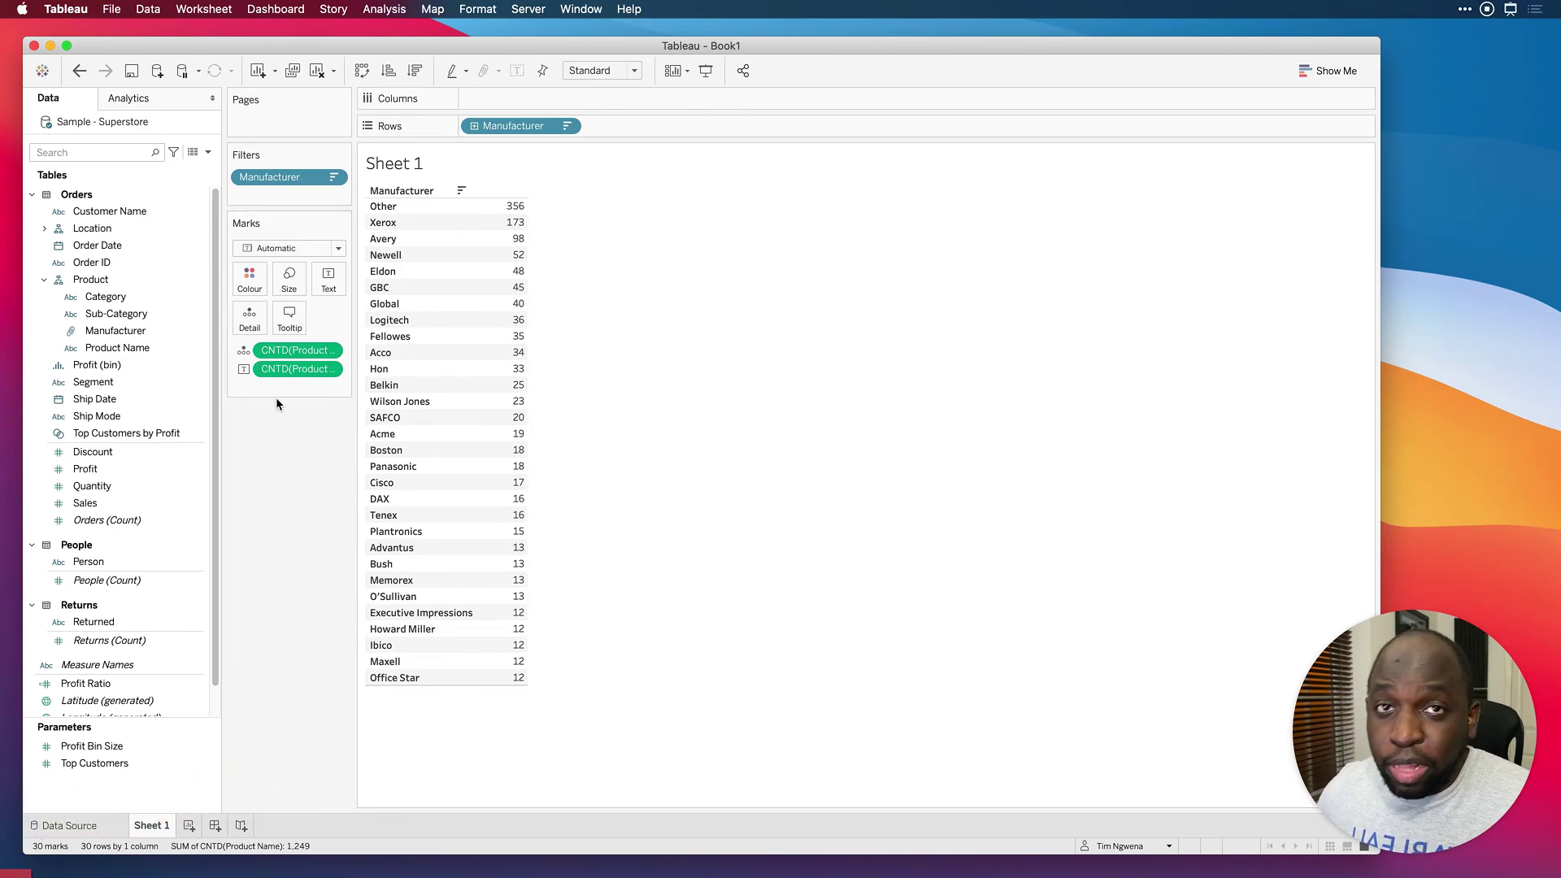
Step: Create a new calculated field, move its editor aside, and list Table Calculation functions
{"action": "left_click_drag", "start_coordinate": [352, 225], "coordinate": [386, 225]}
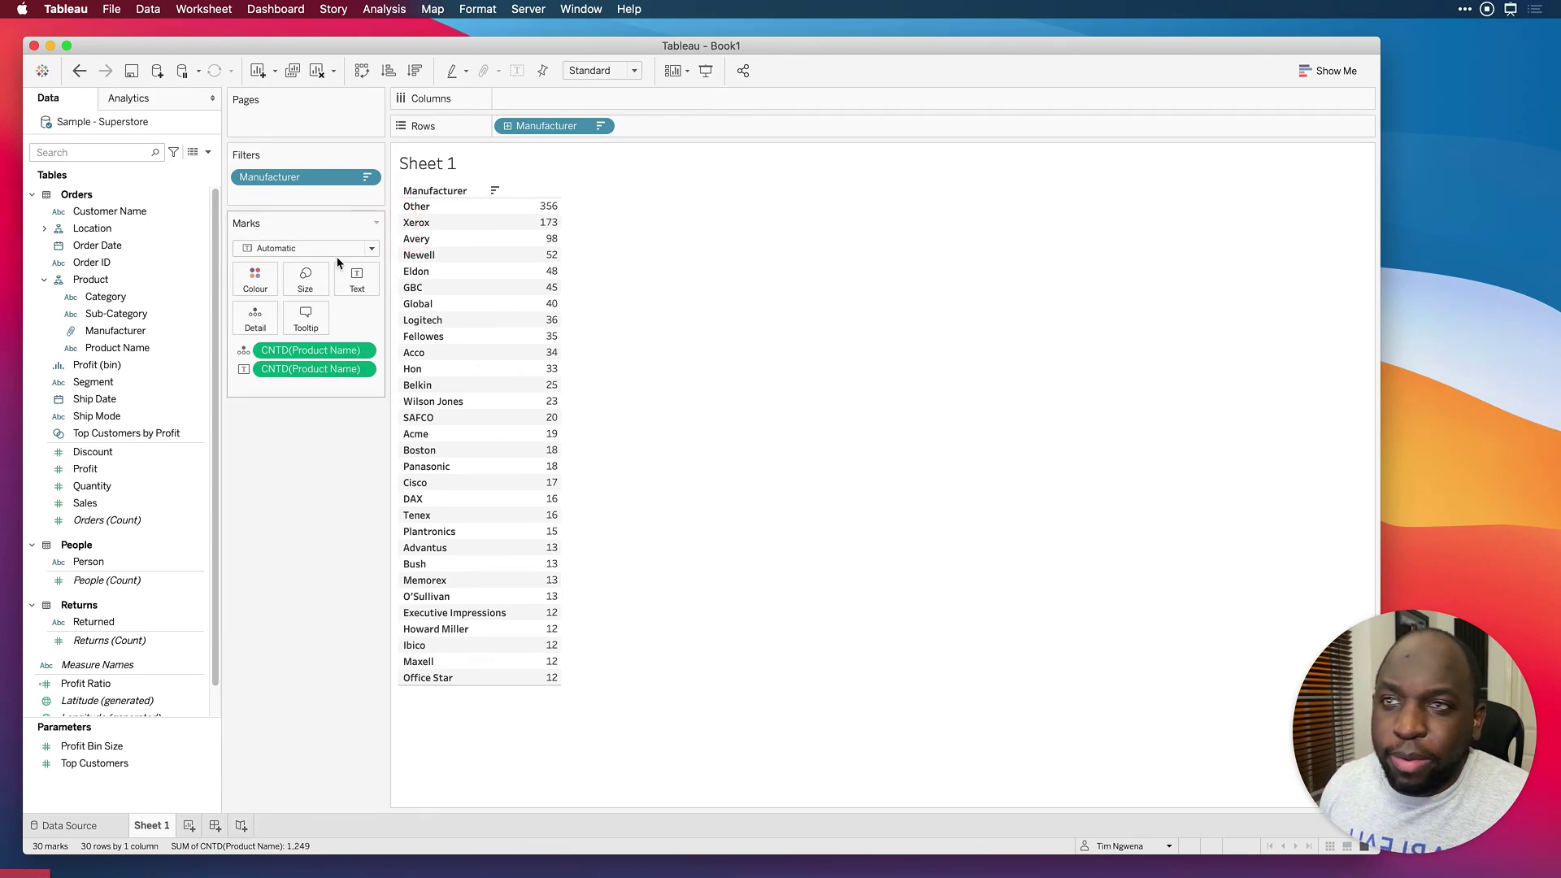
{"action": "left_click", "coordinate": [209, 154]}
{"action": "left_click", "coordinate": [122, 162]}
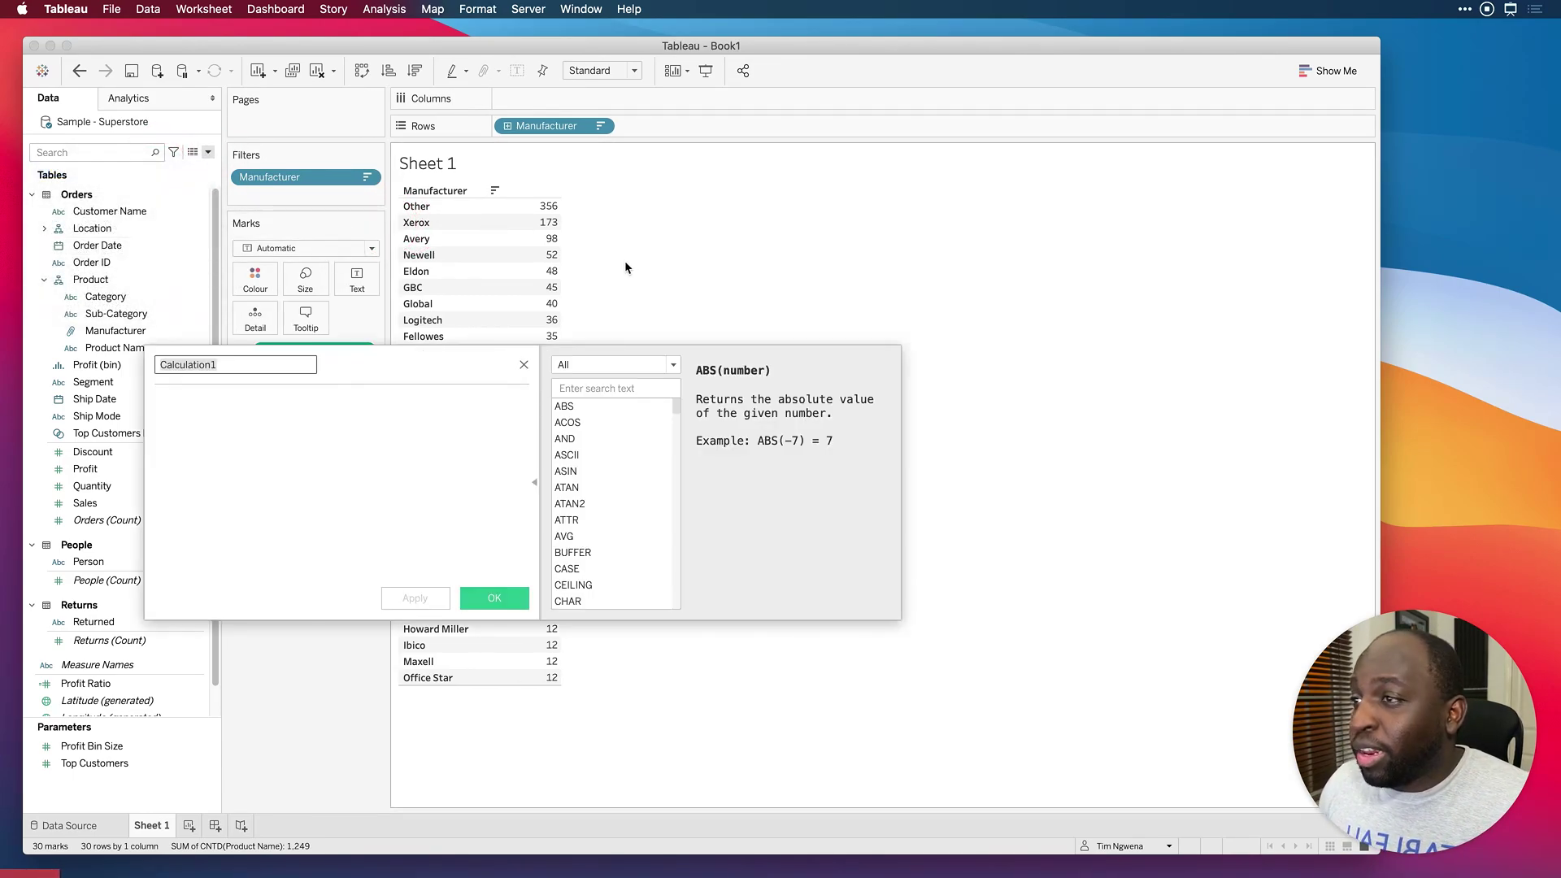
{"action": "left_click", "coordinate": [437, 365]}
{"action": "left_click_drag", "start_coordinate": [437, 365], "coordinate": [894, 181]}
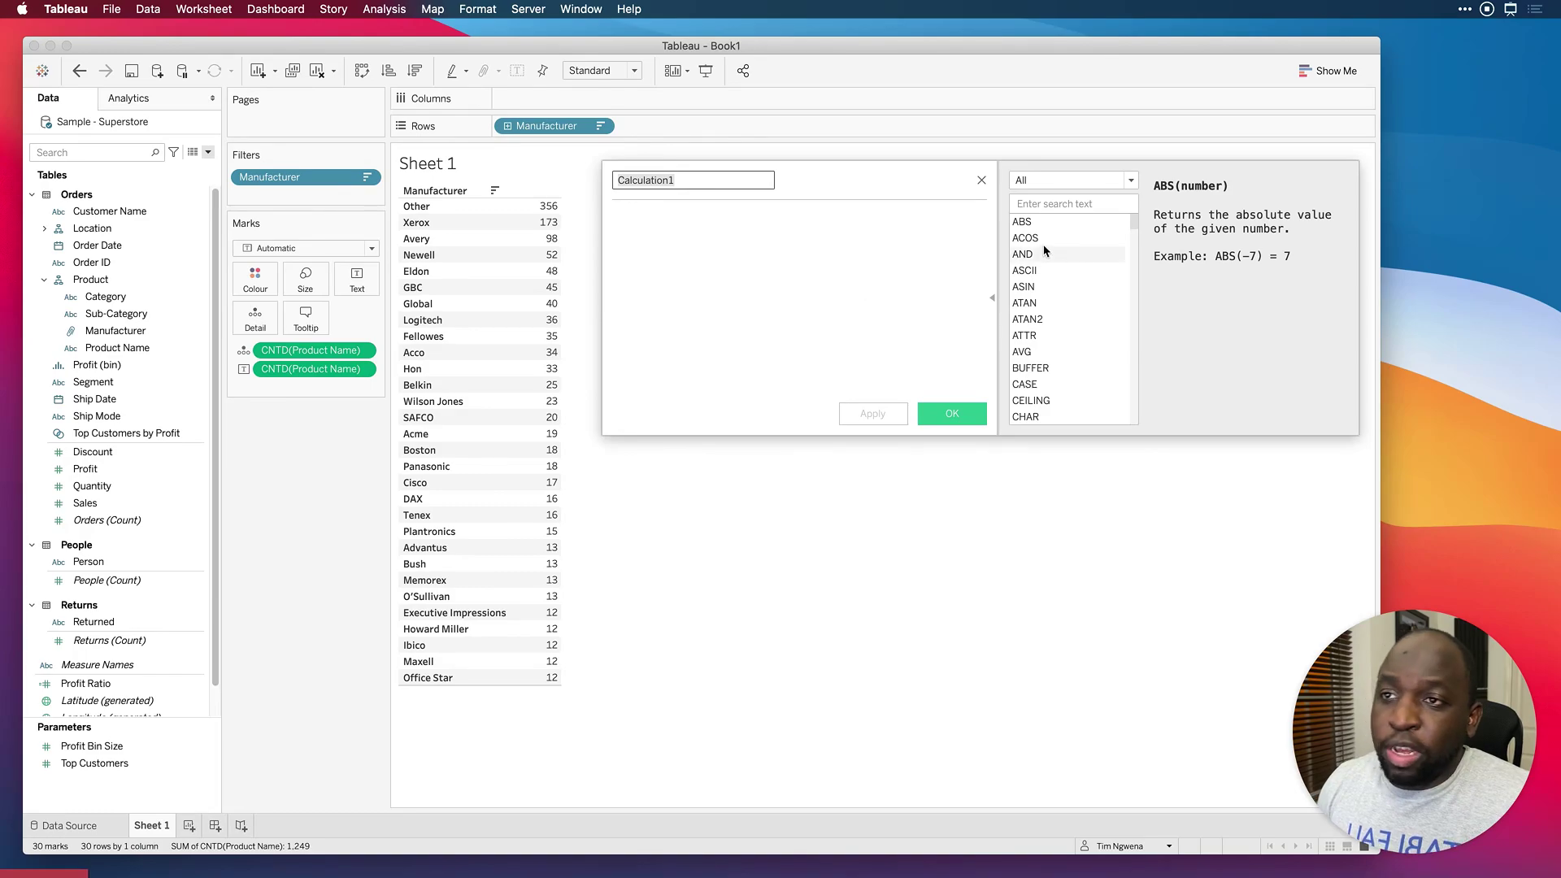
{"action": "left_click", "coordinate": [1038, 205]}
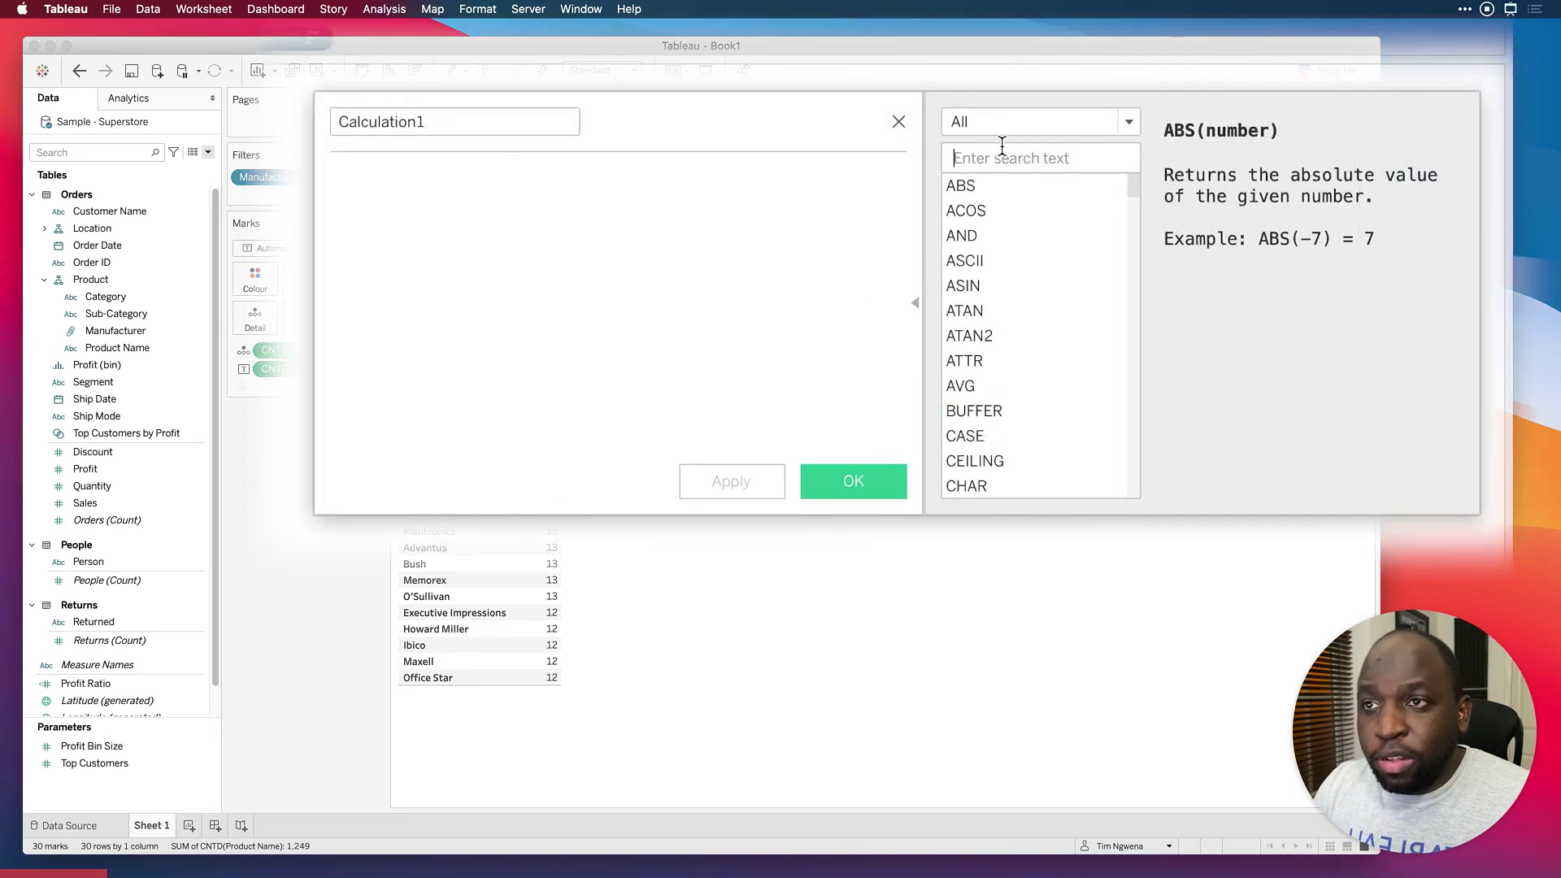
{"action": "left_click", "coordinate": [1073, 182]}
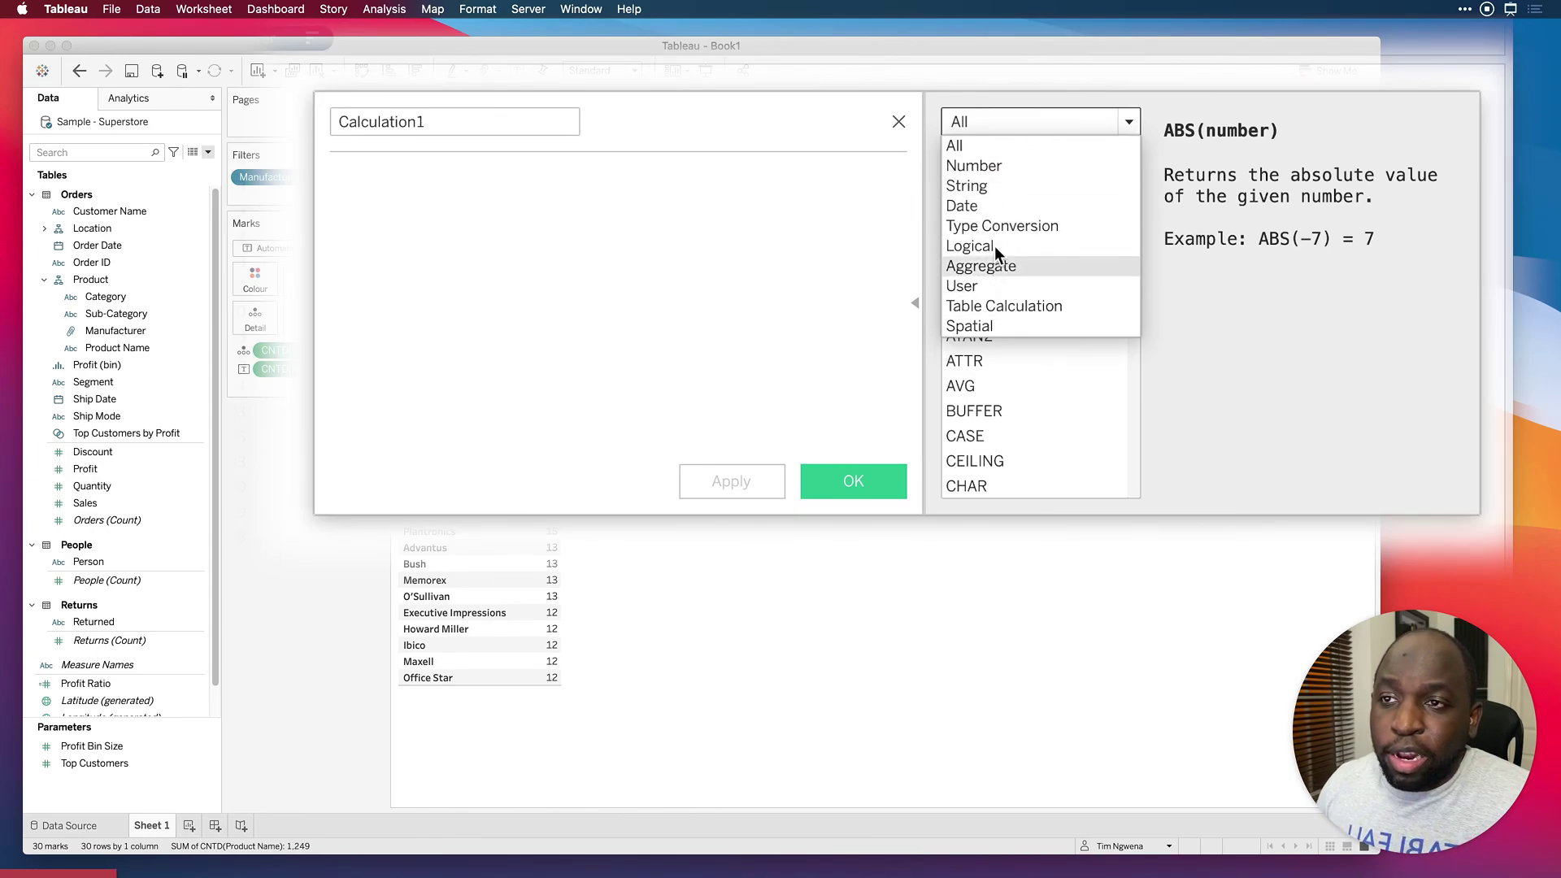
{"action": "left_click", "coordinate": [1026, 306]}
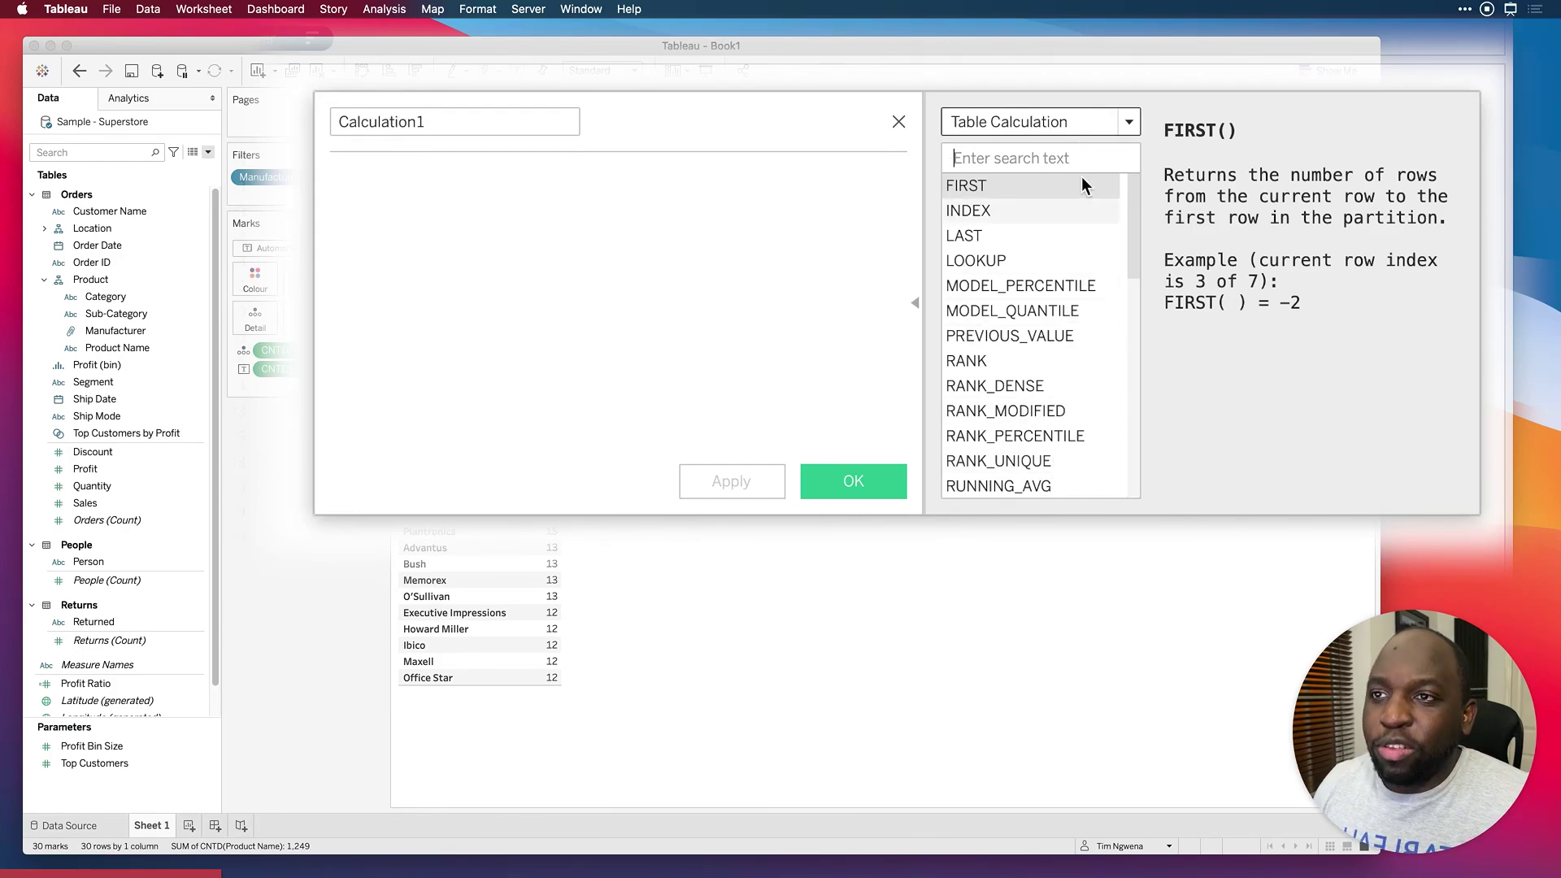
Step: Search 'rank', review the RANK variant descriptions, and insert RANK( ) into the formula
{"action": "type", "text": "rank"}
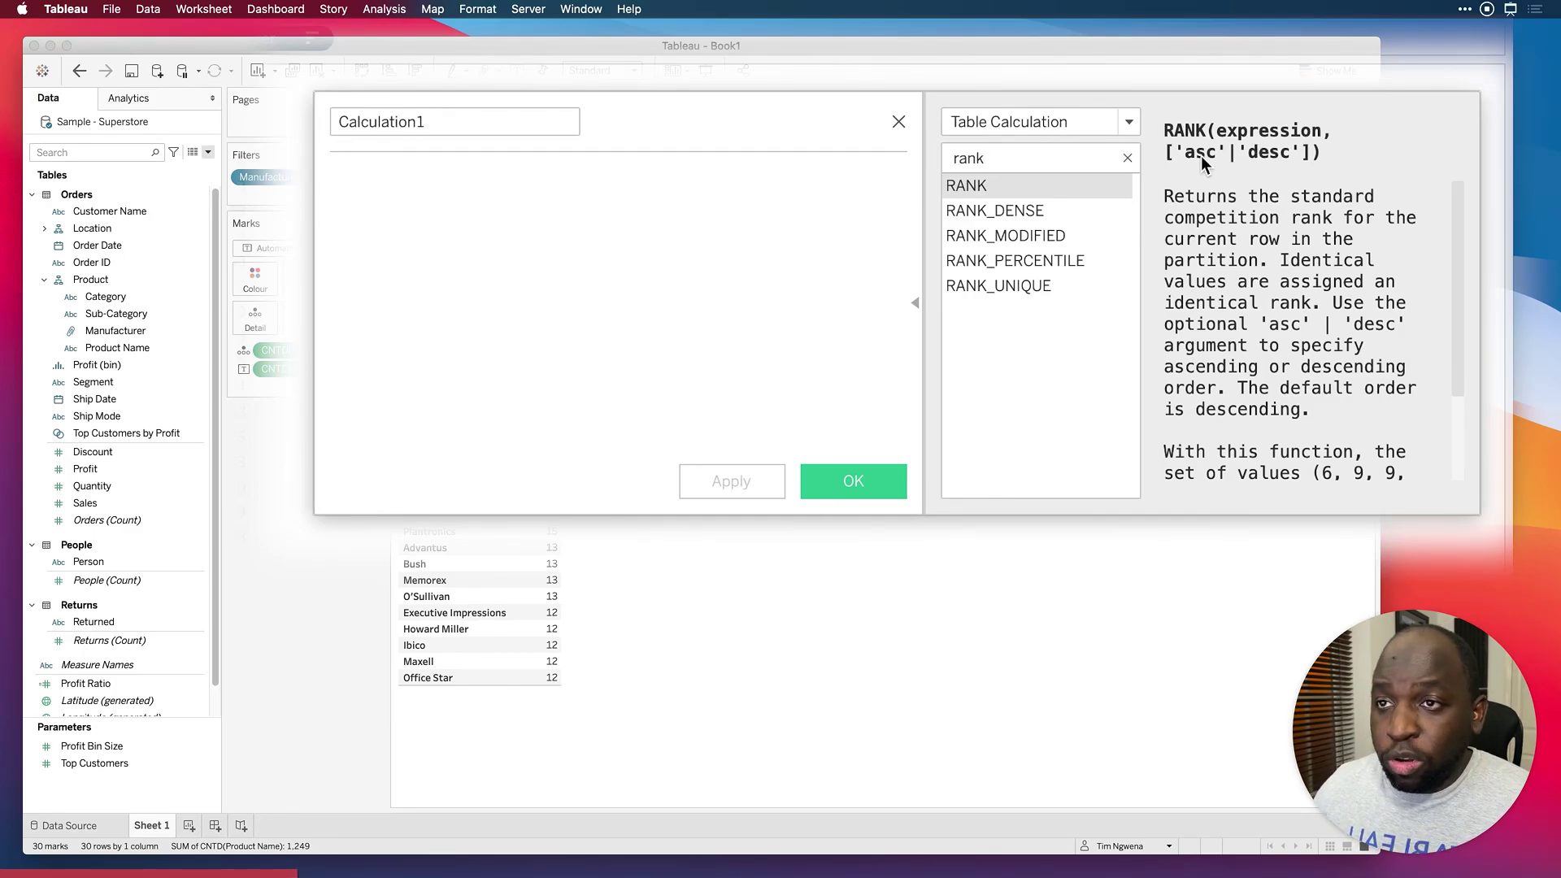
{"action": "left_click", "coordinate": [996, 211]}
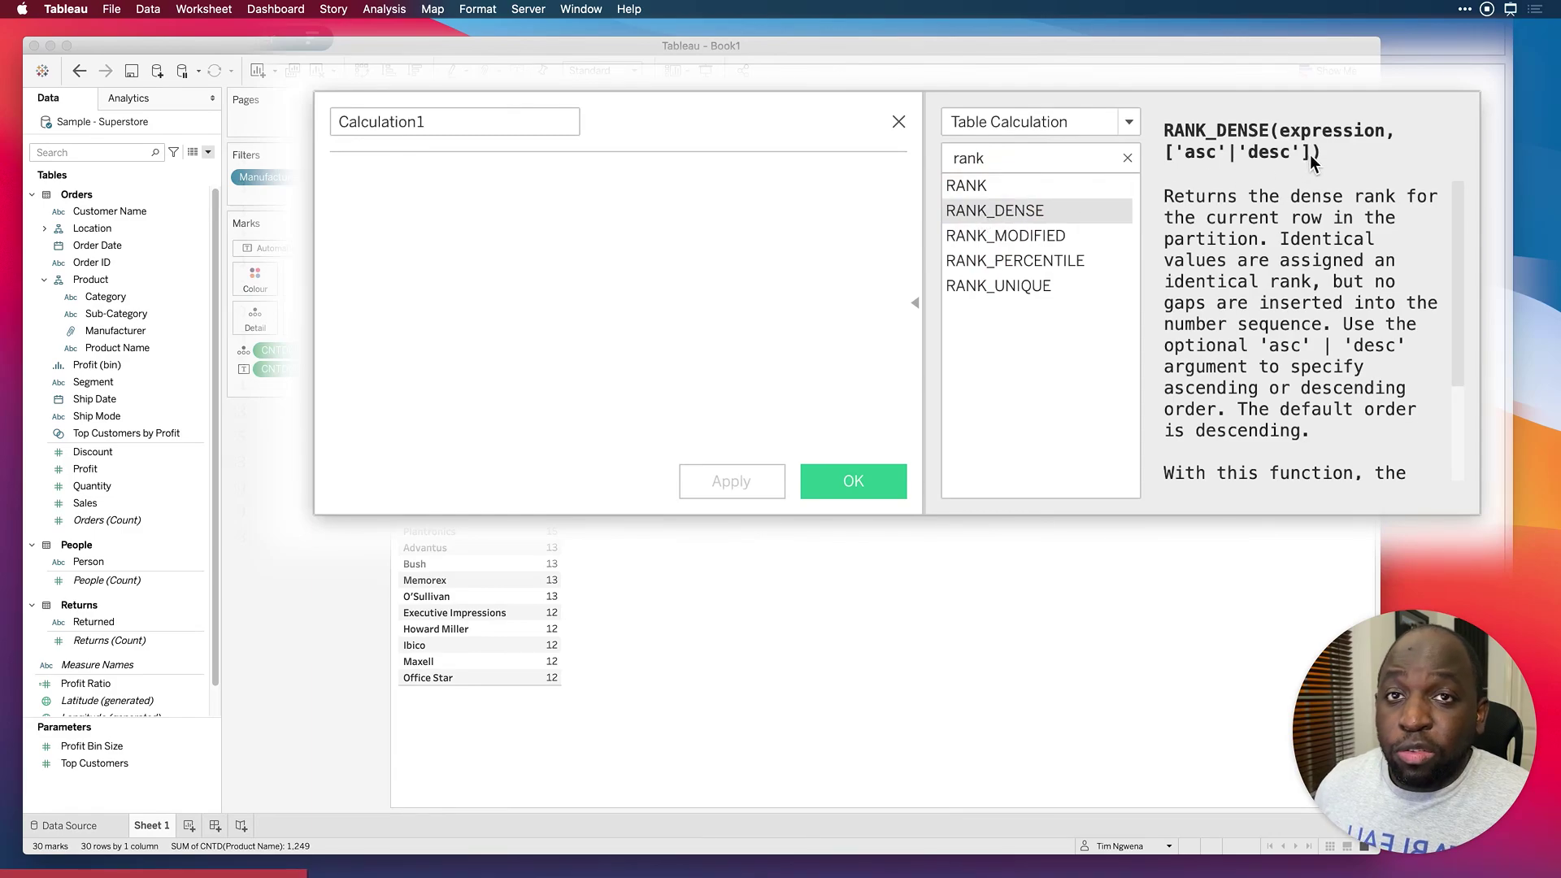
{"action": "left_click", "coordinate": [1018, 235]}
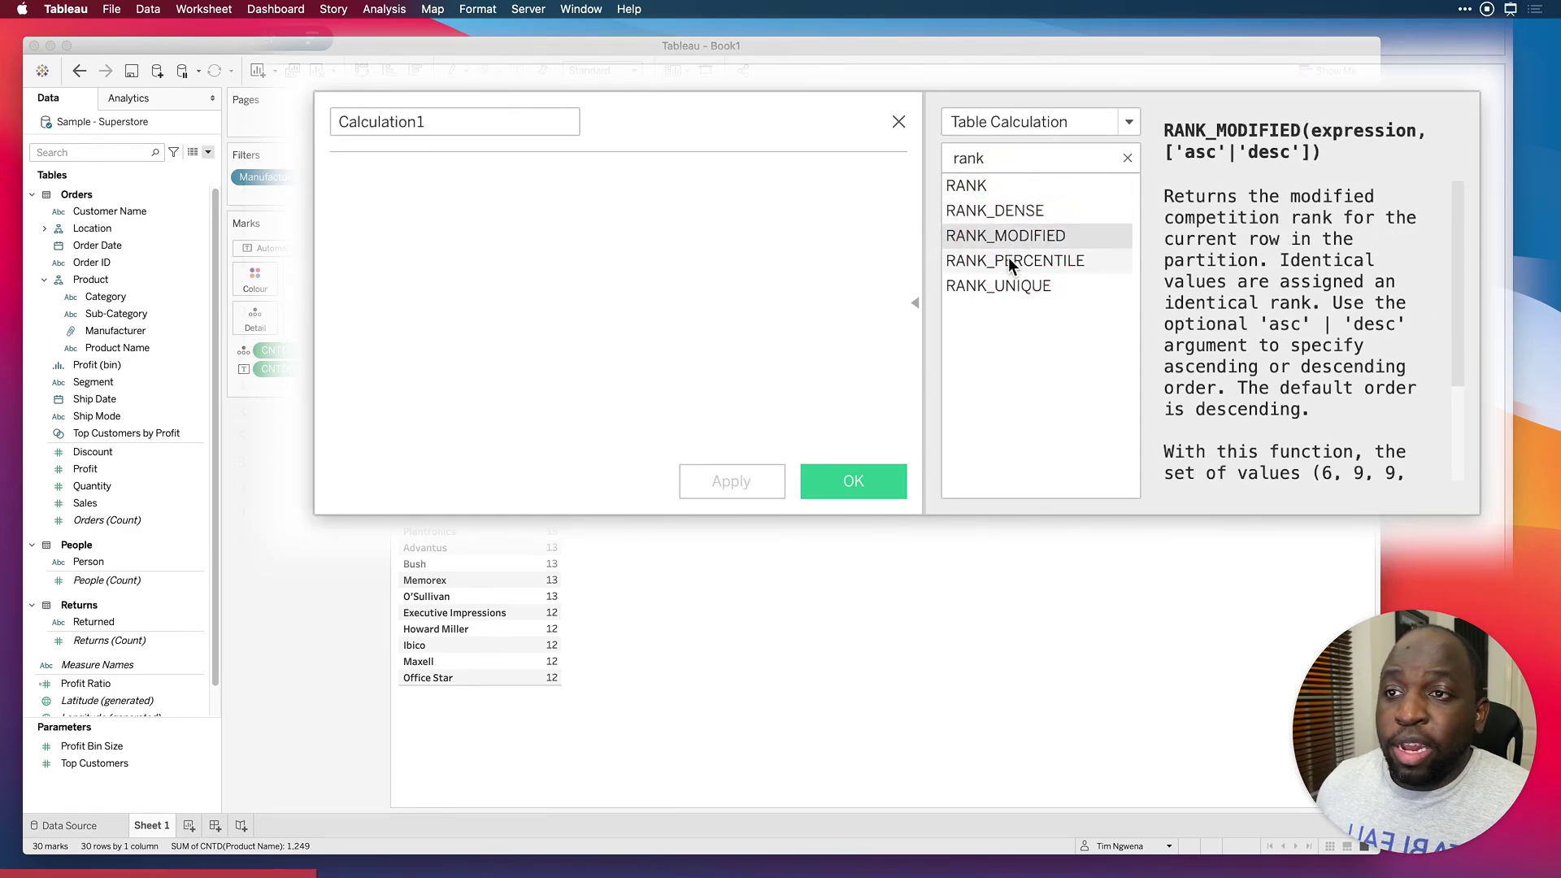
{"action": "left_click", "coordinate": [1009, 259]}
{"action": "left_click", "coordinate": [1002, 288]}
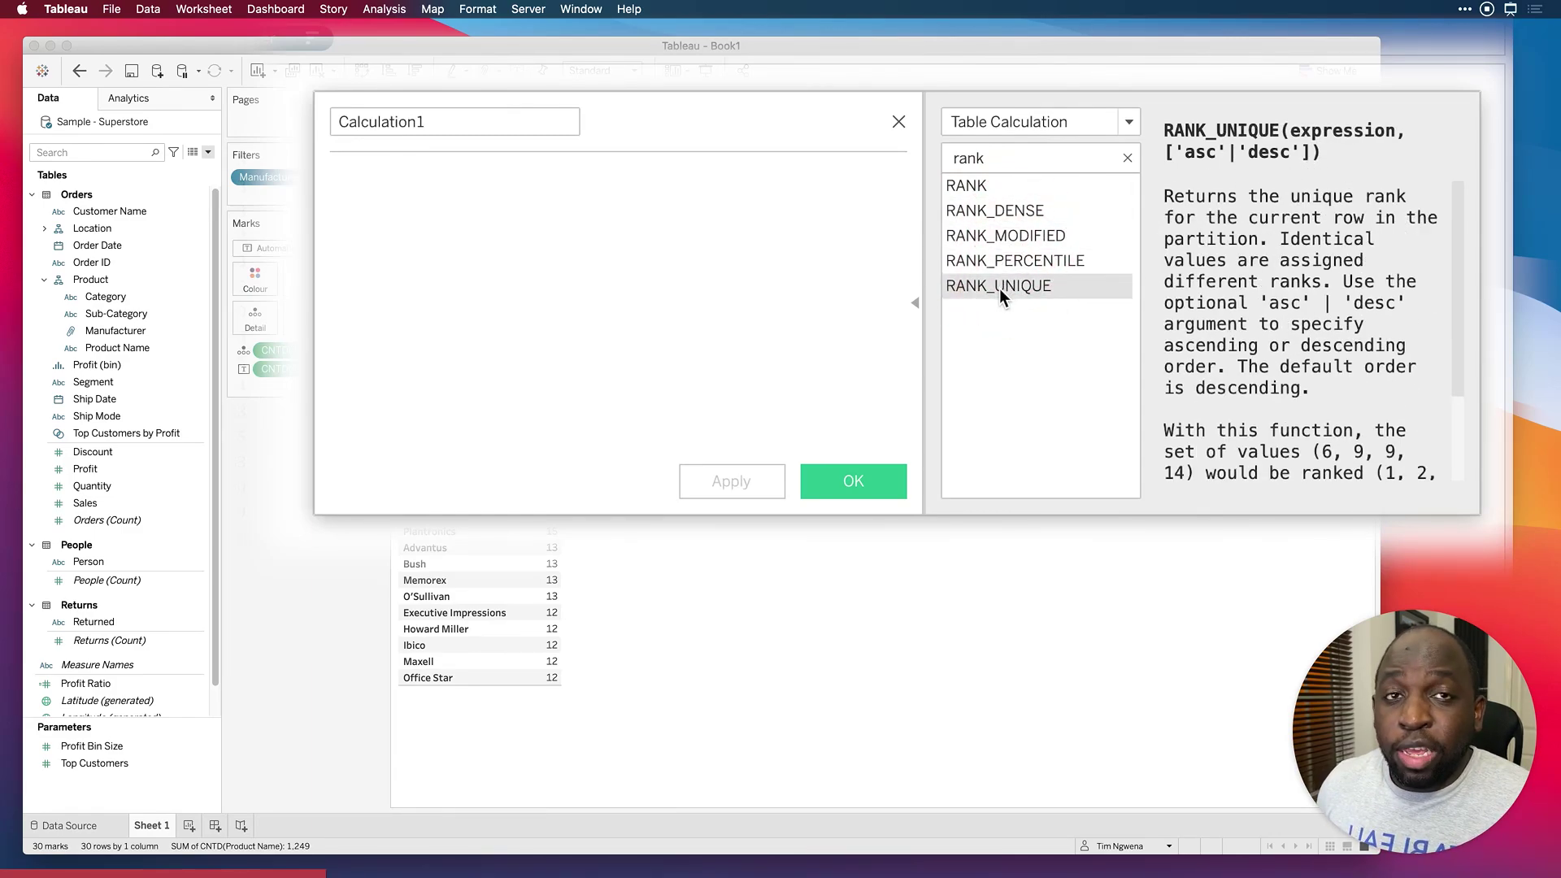
{"action": "left_click", "coordinate": [987, 186]}
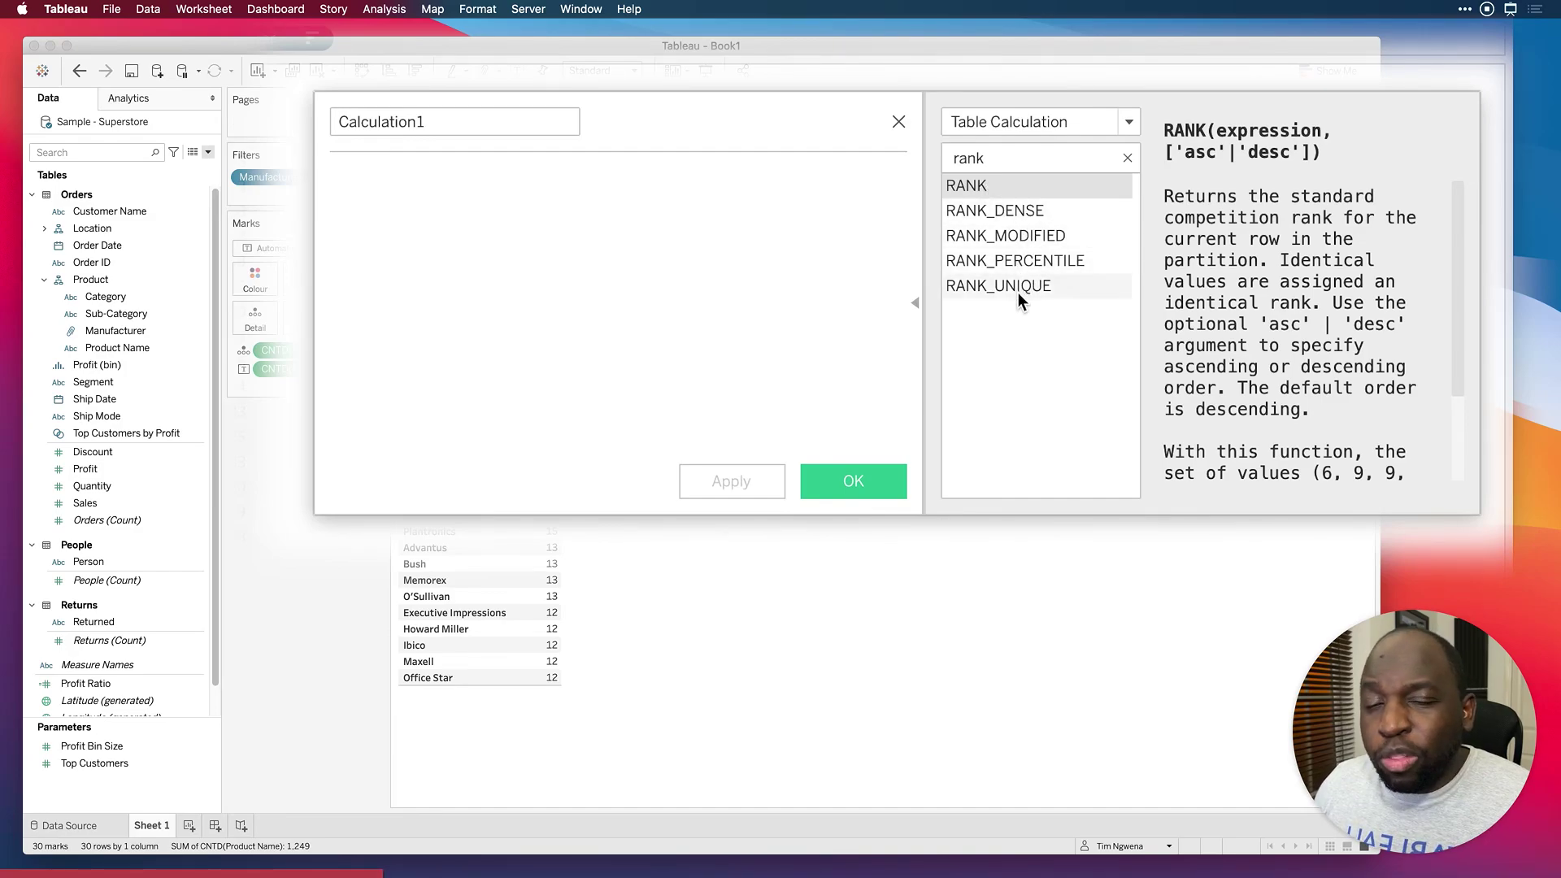
{"action": "double_click", "coordinate": [970, 185]}
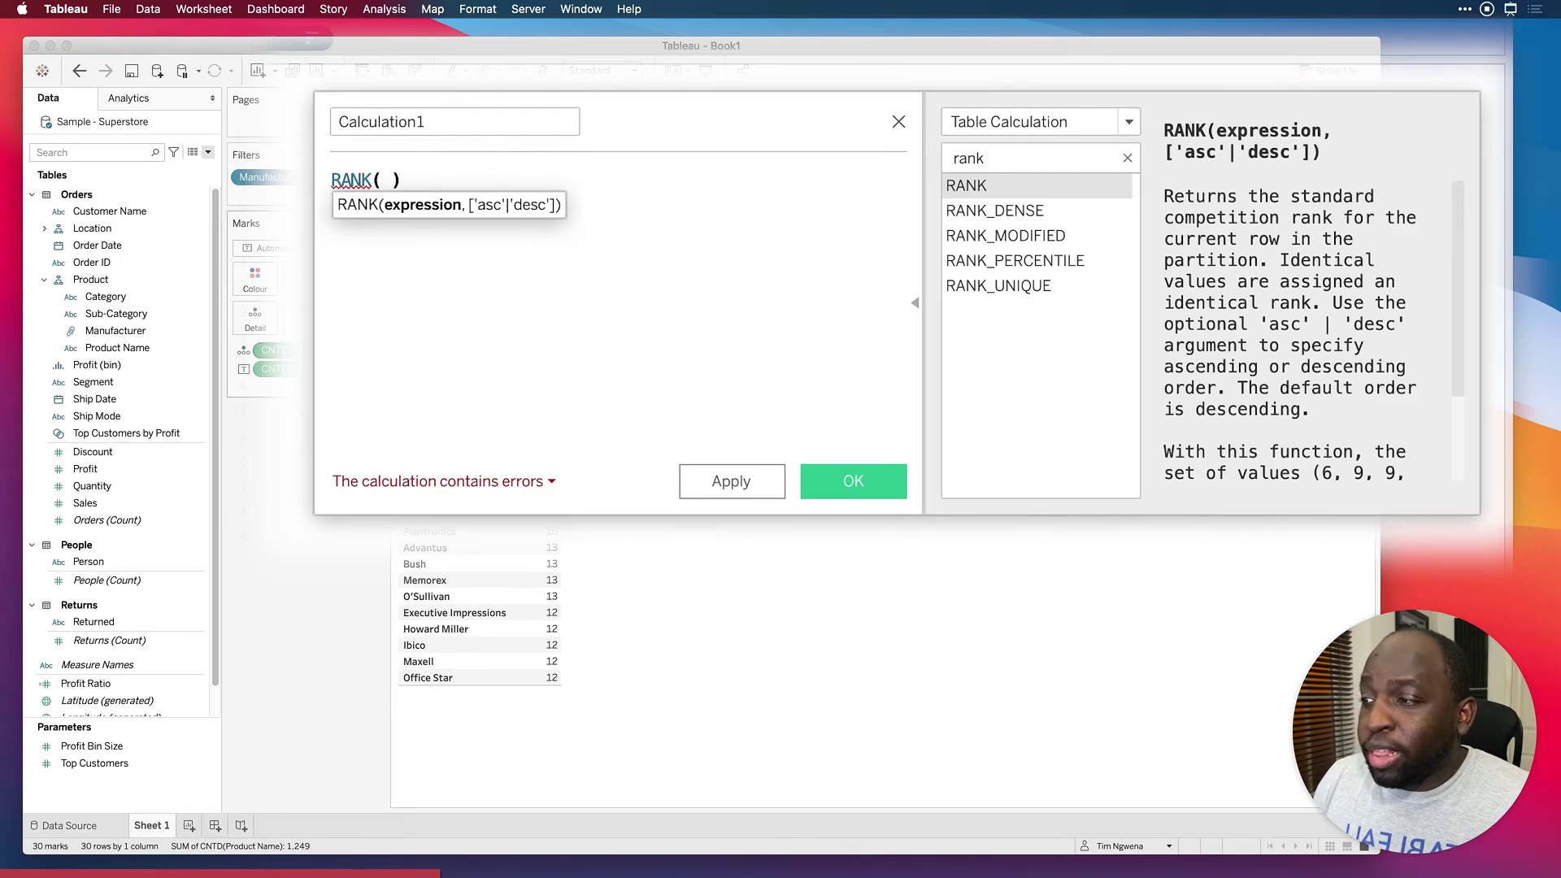
Step: Put COUNTD(Product Name) inside RANK and name the calculation 'Rank Normal'
{"action": "left_click_drag", "start_coordinate": [268, 350], "coordinate": [384, 210]}
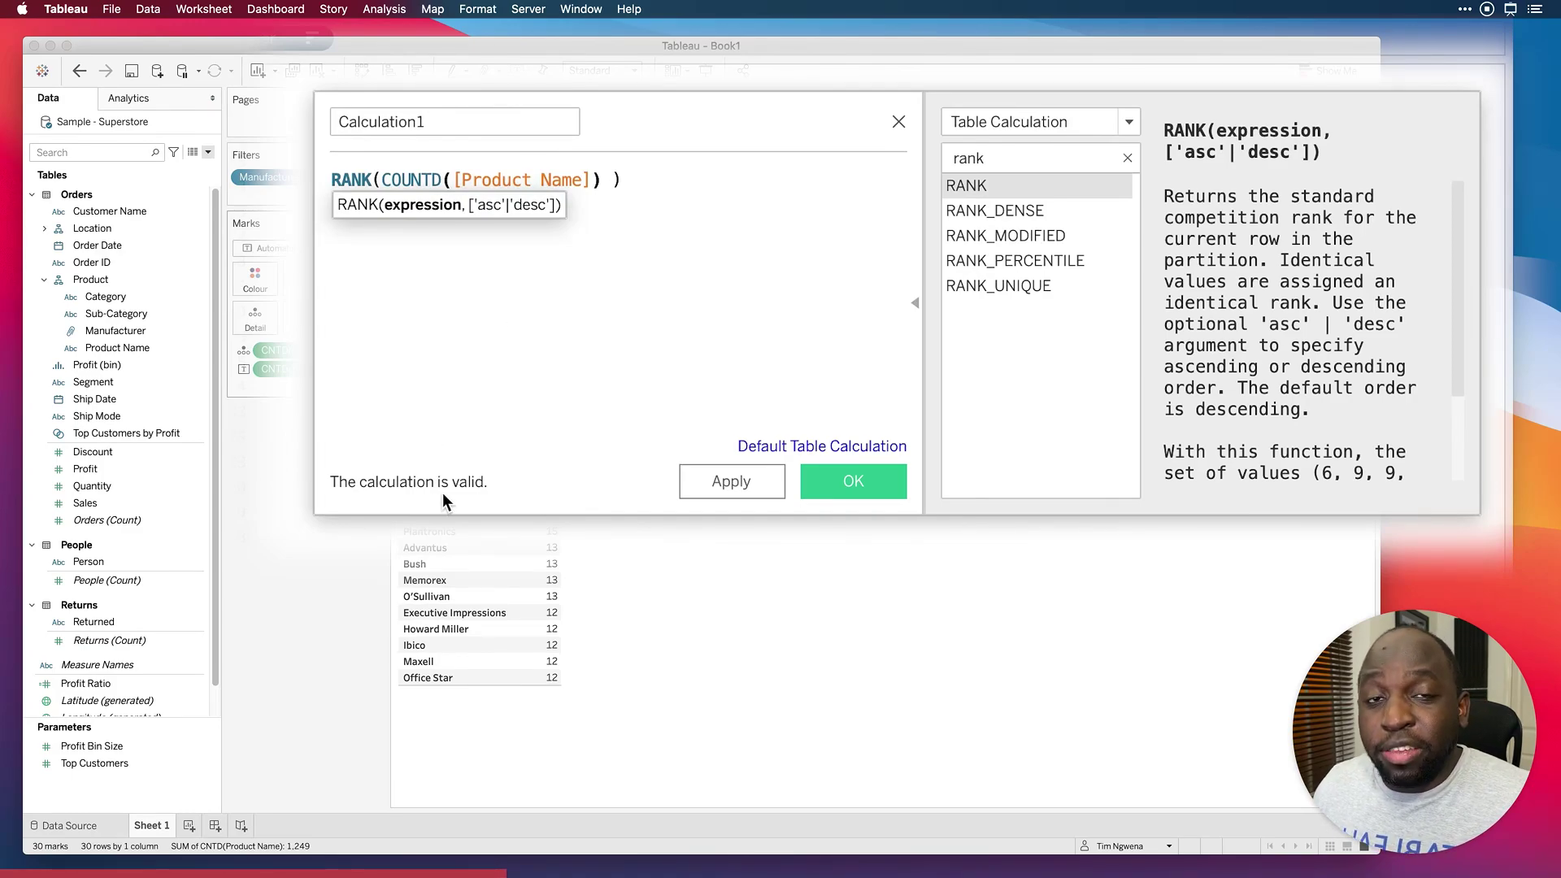
{"action": "left_click", "coordinate": [453, 122]}
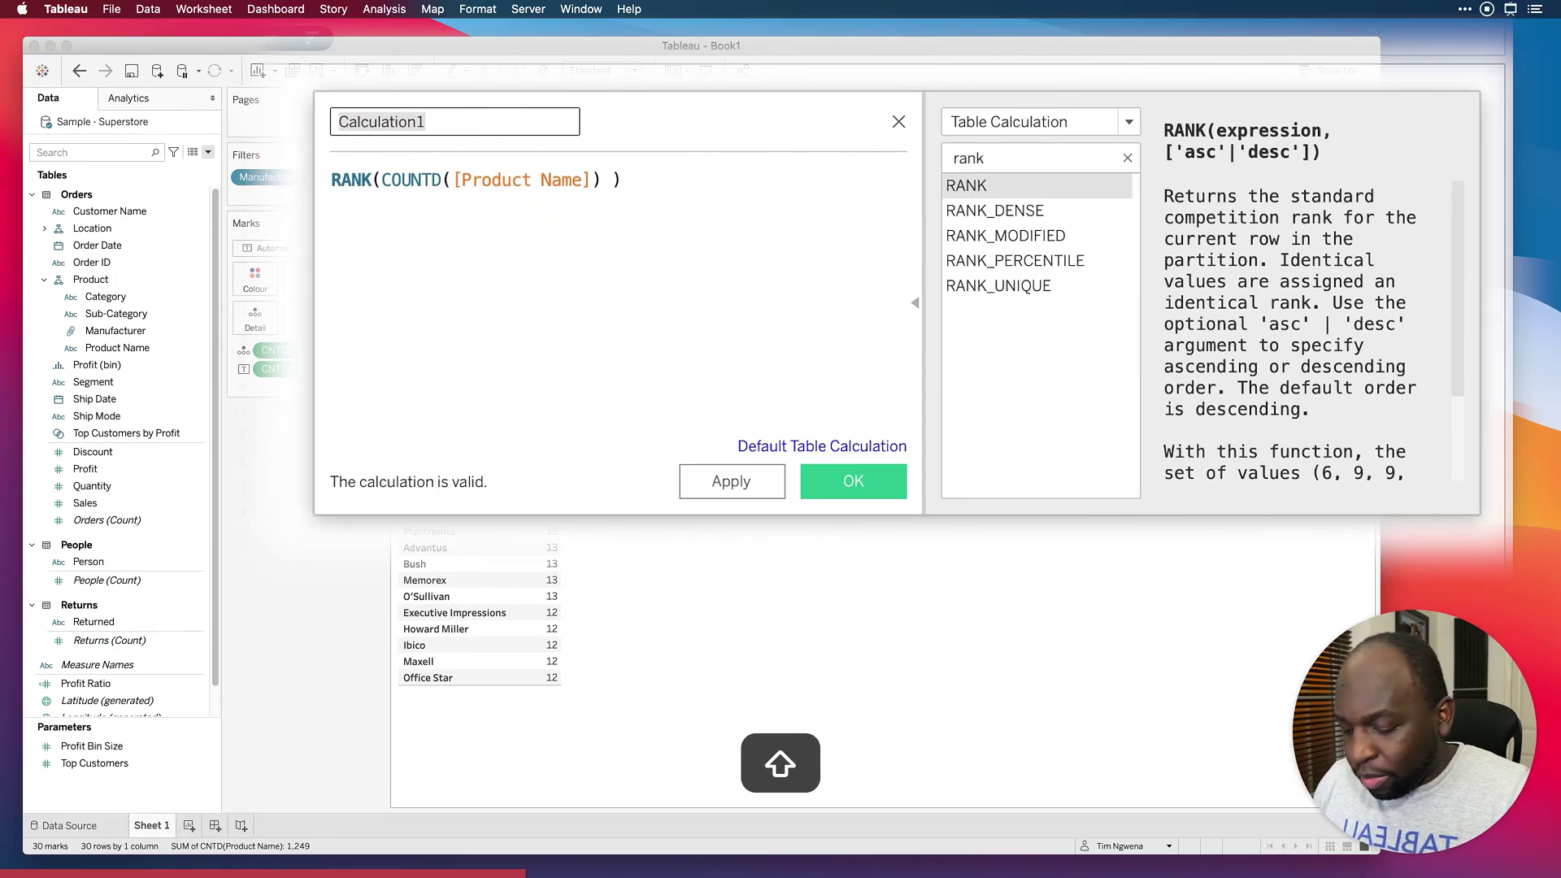
{"action": "type", "text": "Rank normal"}
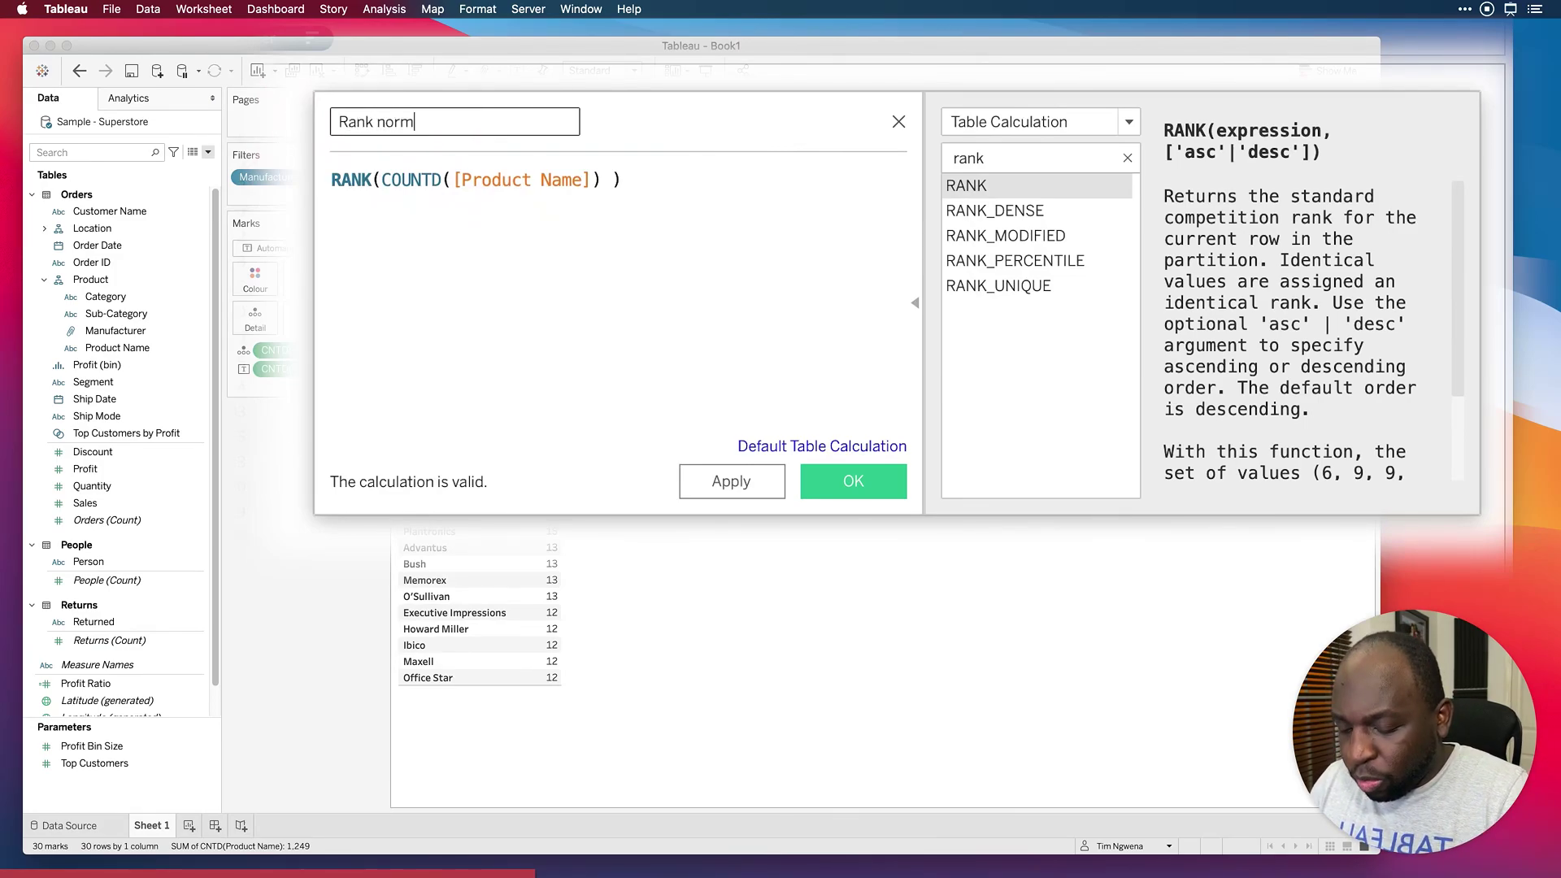
{"action": "key", "text": "Left"}
{"action": "key", "text": "Left"}
{"action": "key", "text": "Left"}
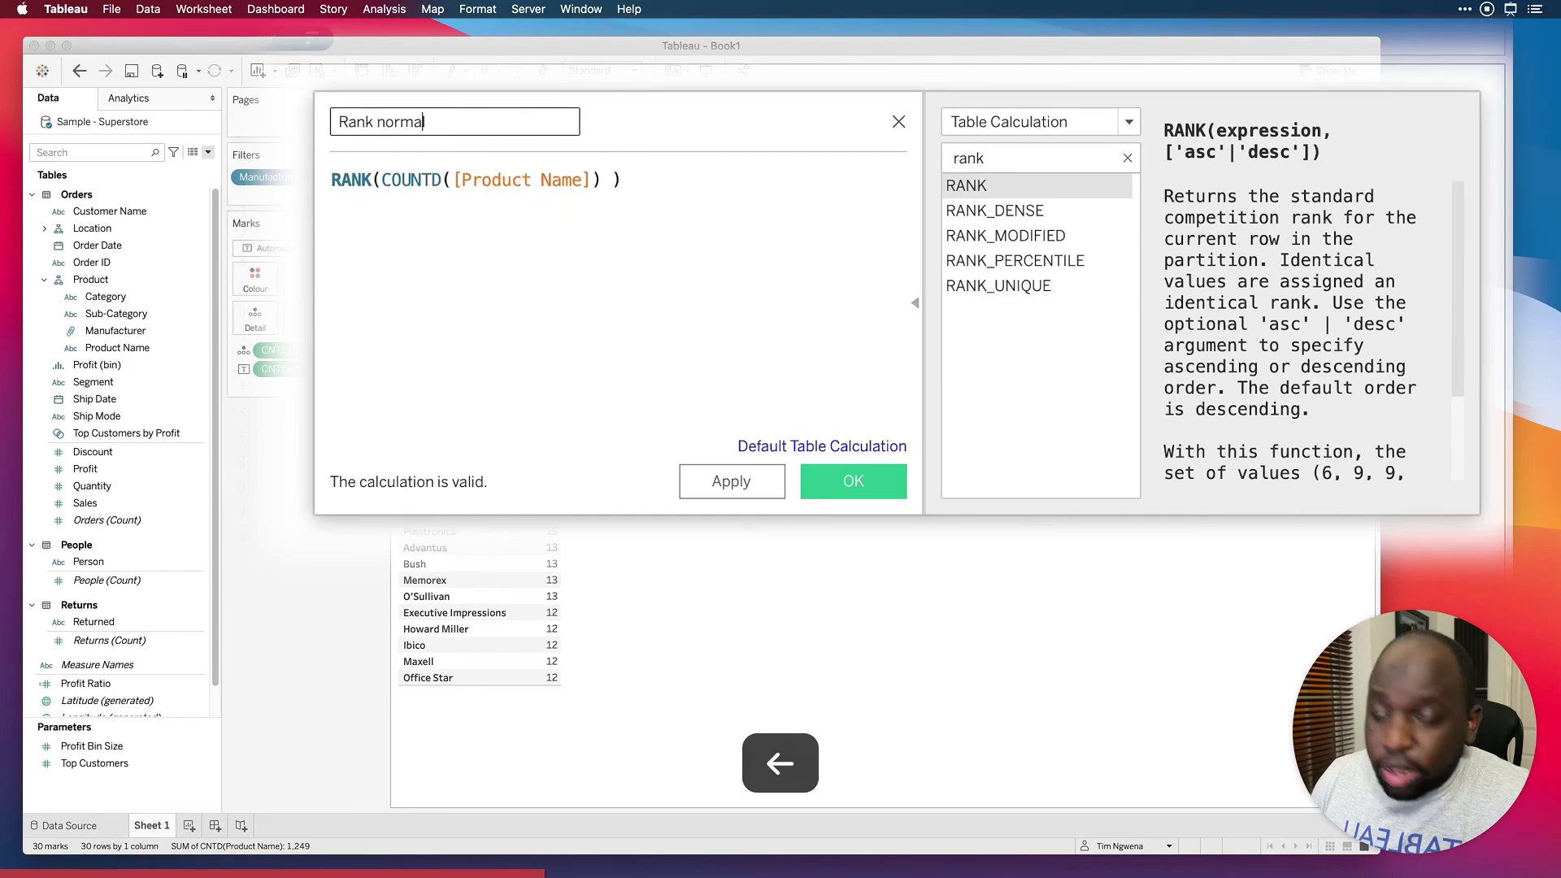
{"action": "key", "text": "BackSpace"}
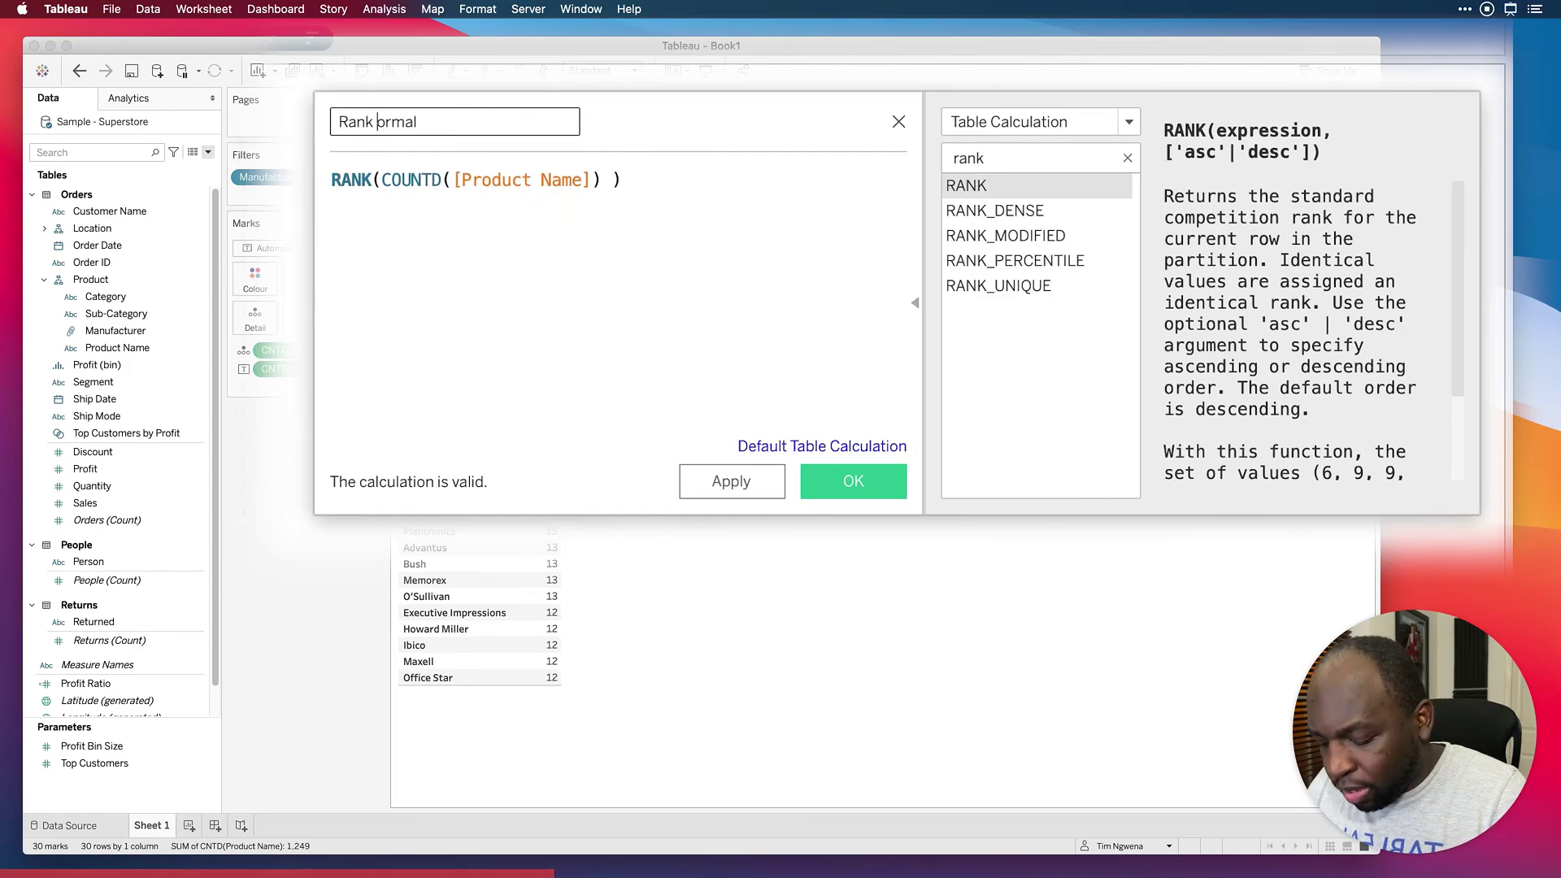
{"action": "type", "text": "N"}
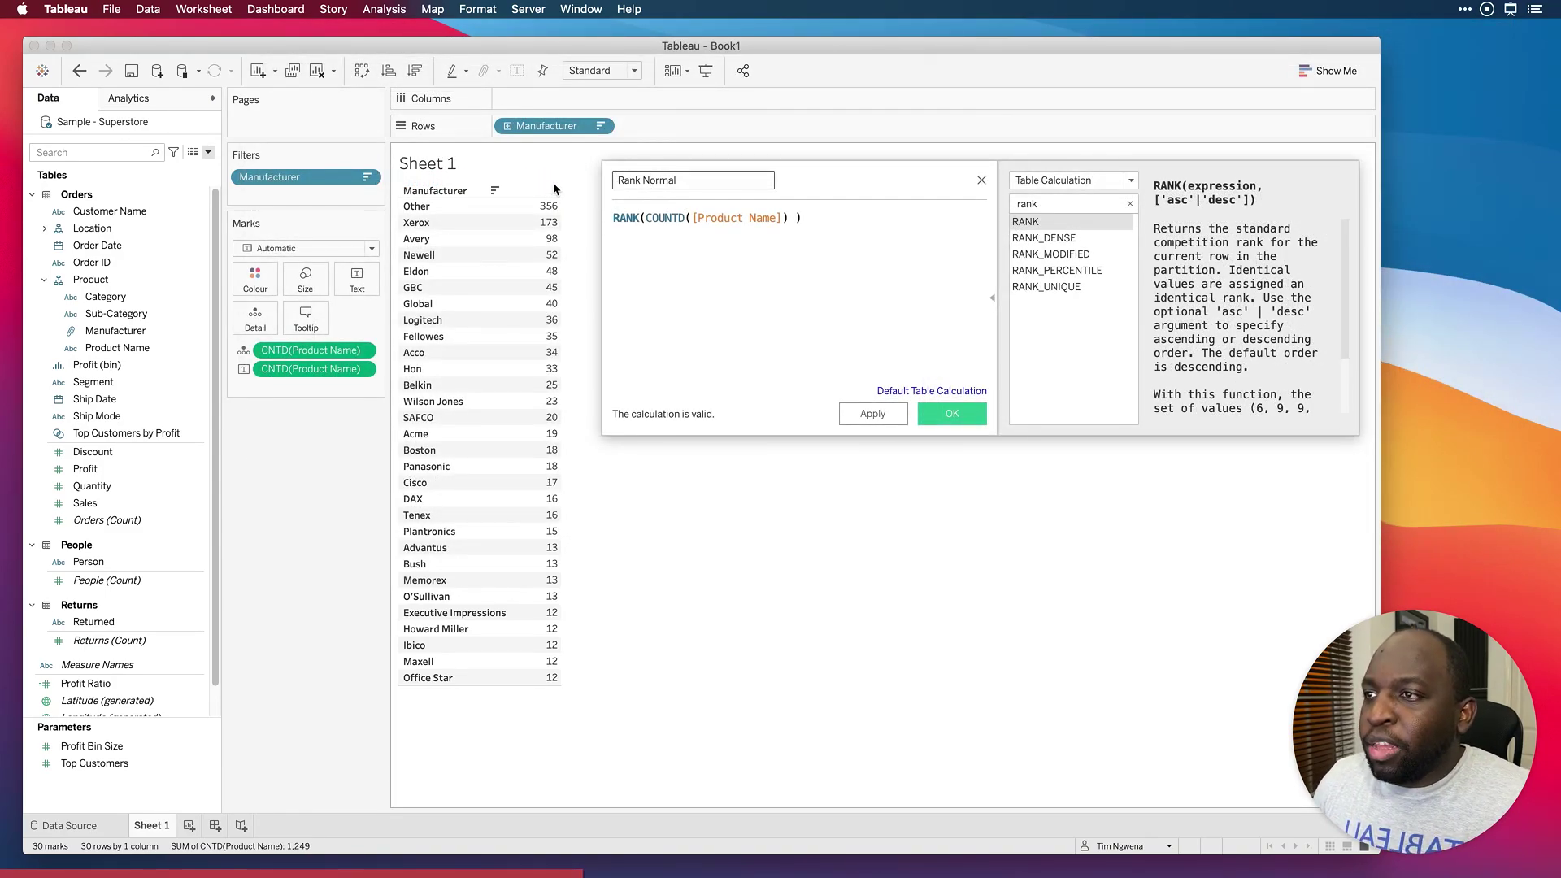
Step: Save Rank Normal and add it to the table as a column
{"action": "left_click", "coordinate": [872, 414]}
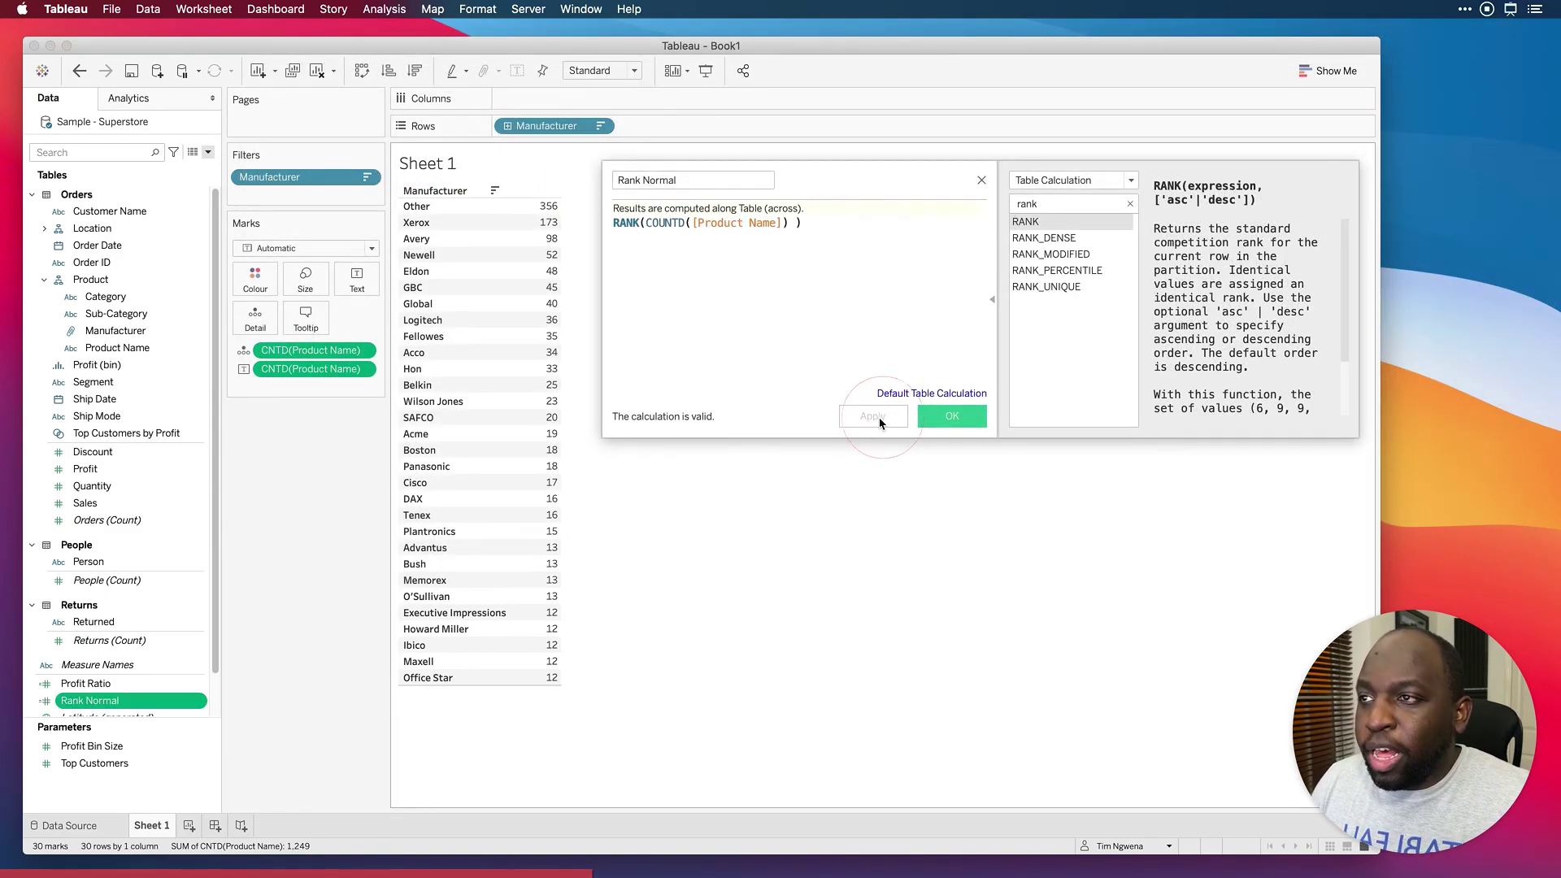
{"action": "left_click_drag", "start_coordinate": [121, 704], "coordinate": [540, 383]}
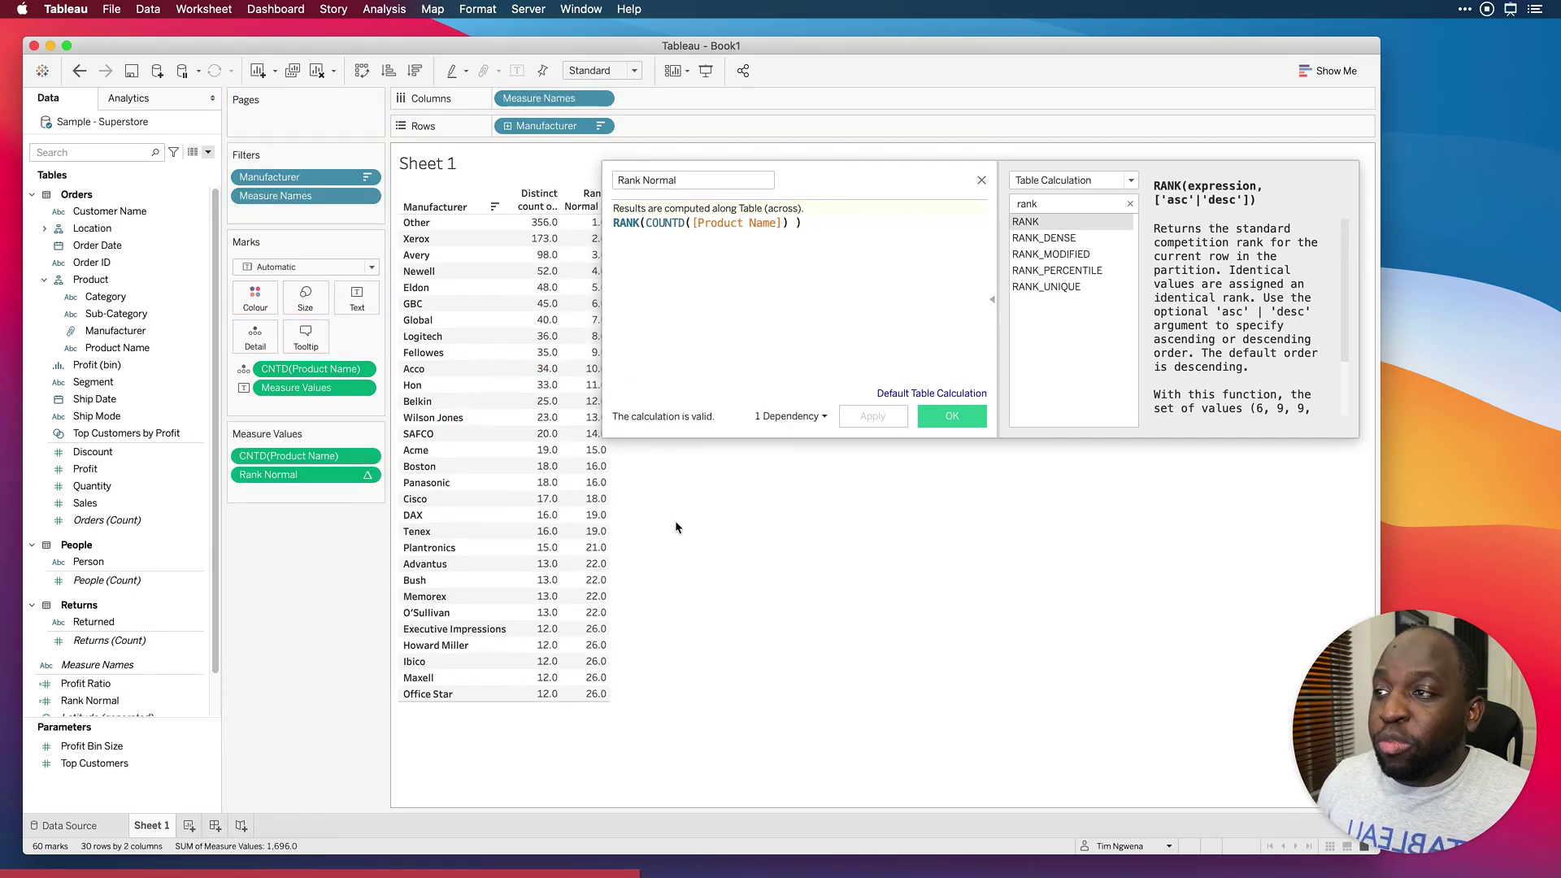
{"action": "left_click_drag", "start_coordinate": [825, 189], "coordinate": [958, 164]}
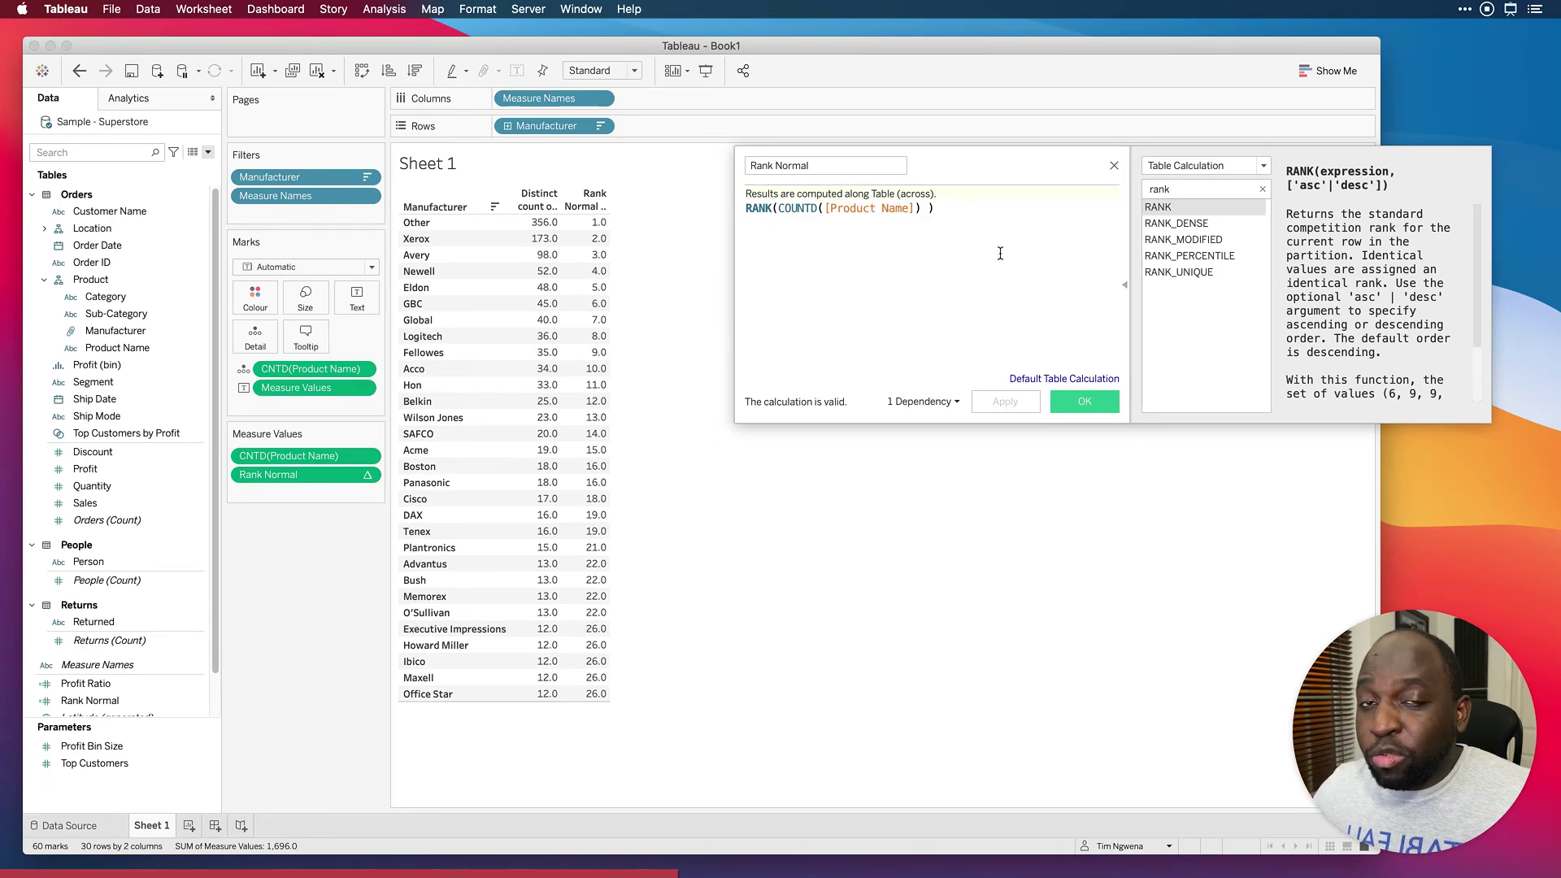
{"action": "left_click", "coordinate": [1086, 402]}
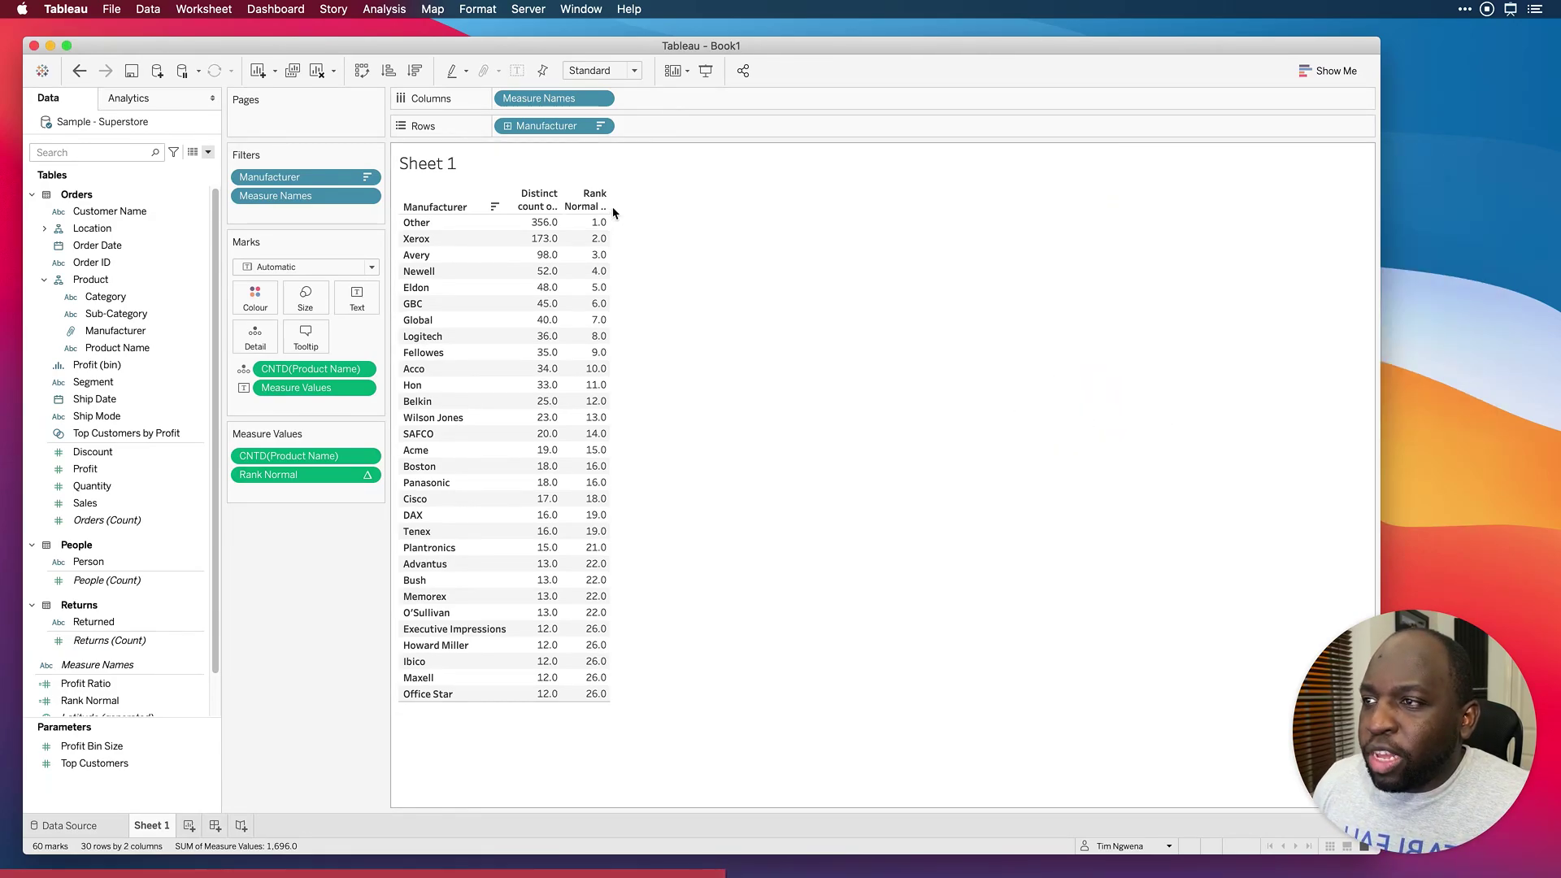
Step: Widen the columns so both headers read fully, then open Rank Normal's field menu
{"action": "left_click_drag", "start_coordinate": [607, 201], "coordinate": [725, 201]}
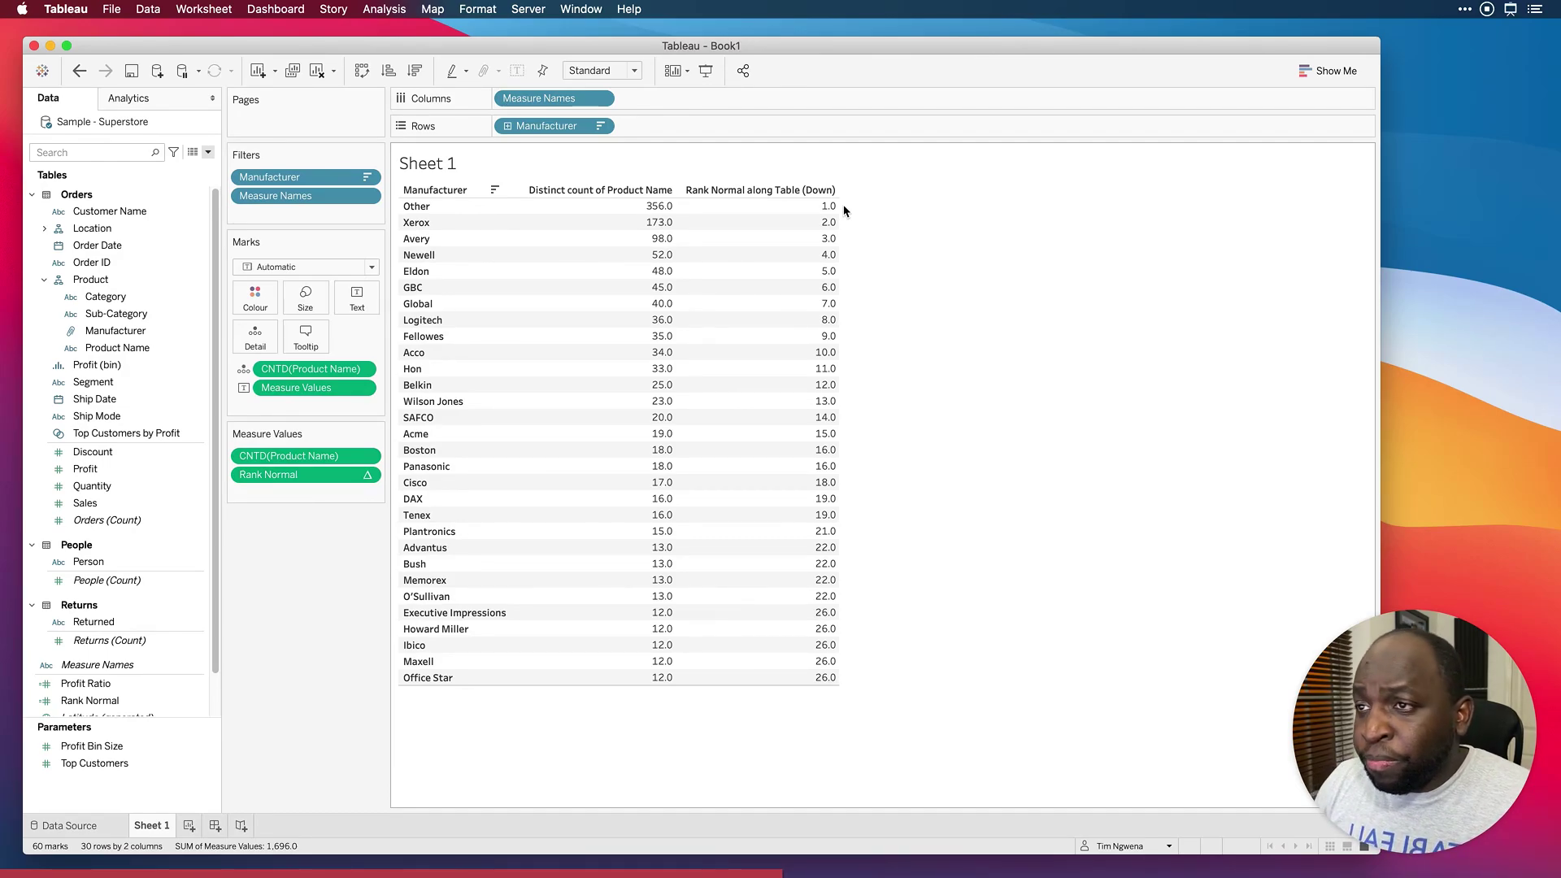
{"action": "mouse_move", "coordinate": [838, 211]}
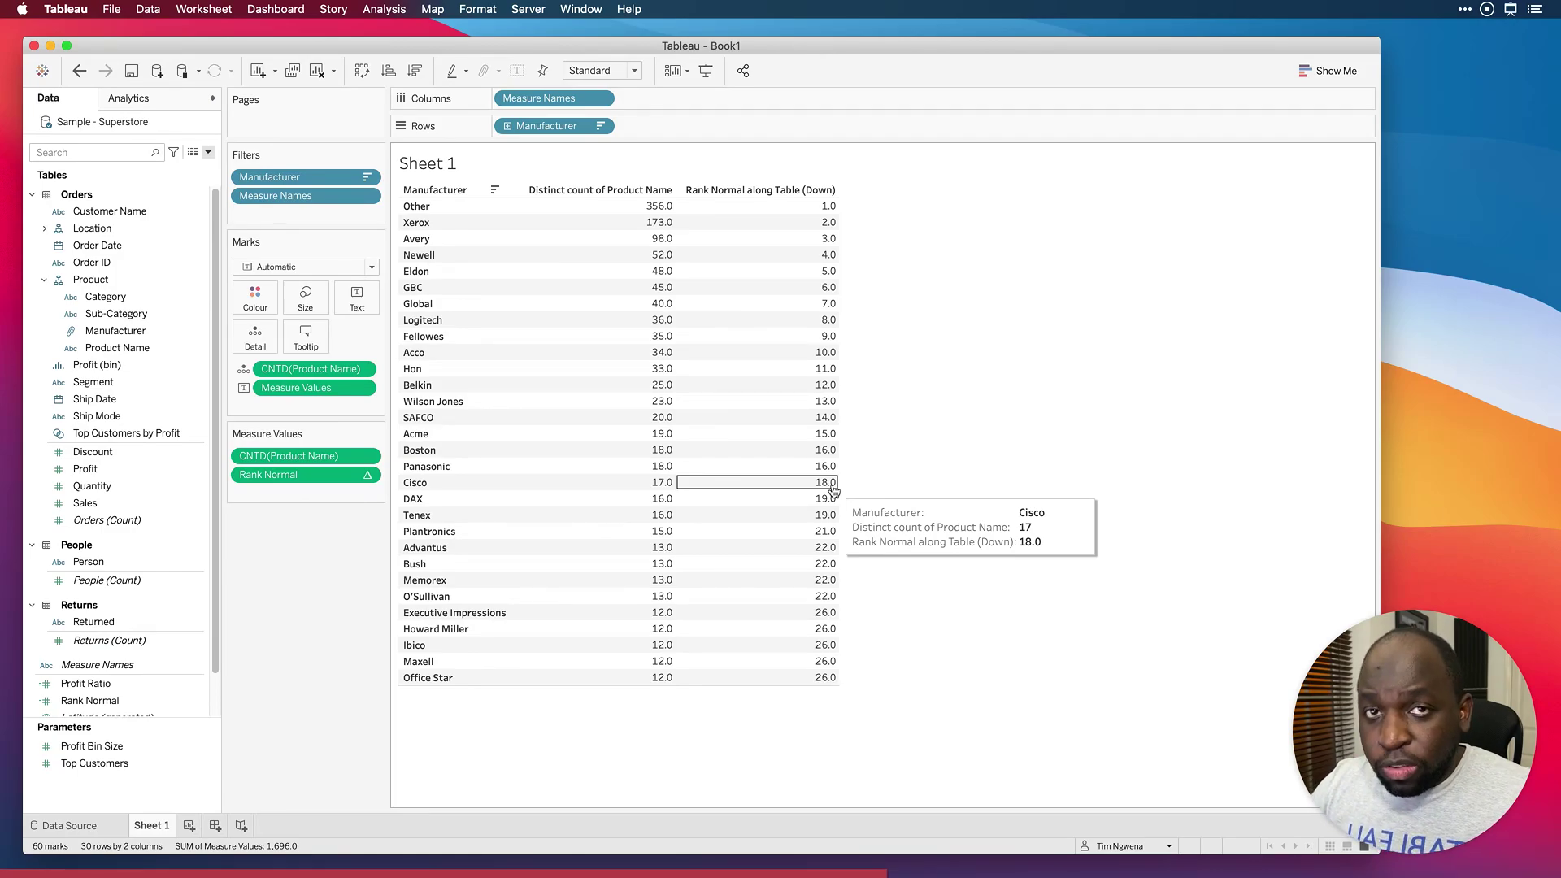
{"action": "mouse_move", "coordinate": [836, 473]}
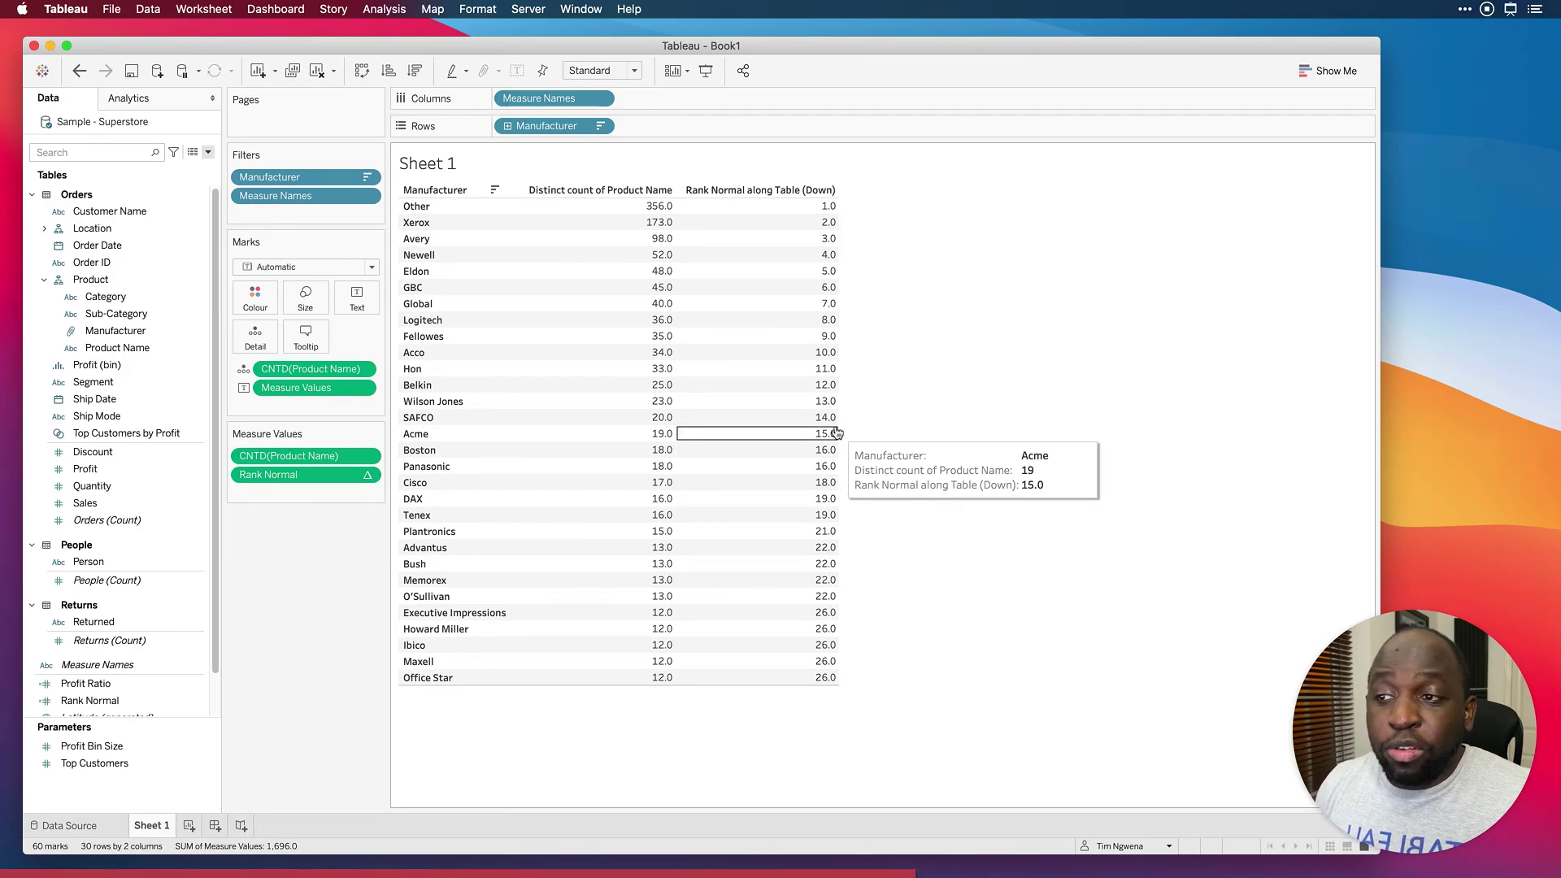
{"action": "mouse_move", "coordinate": [837, 435]}
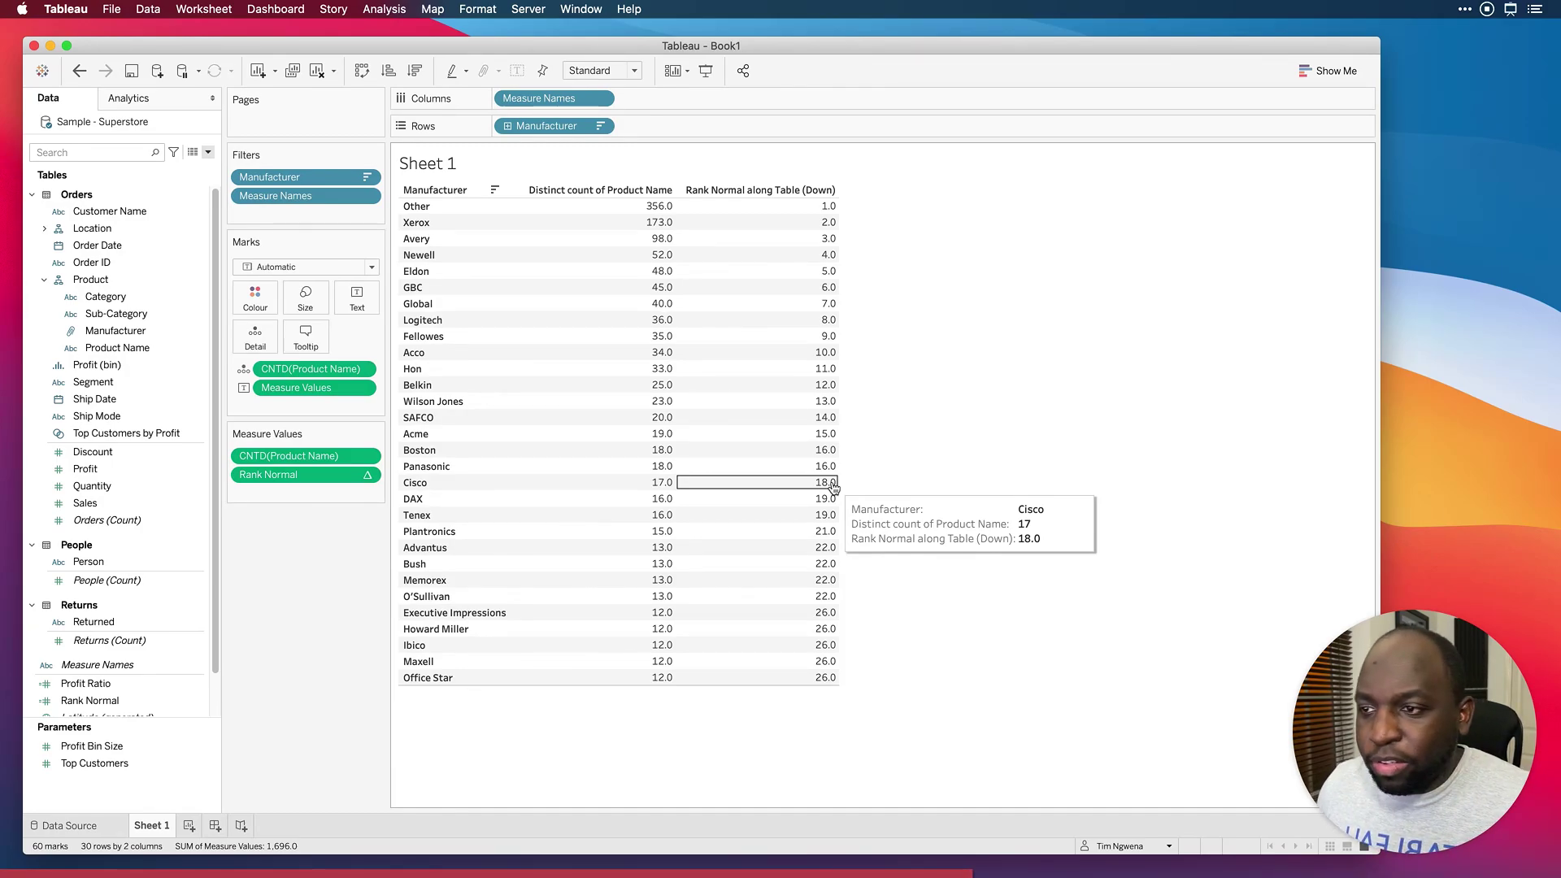
{"action": "mouse_move", "coordinate": [709, 624]}
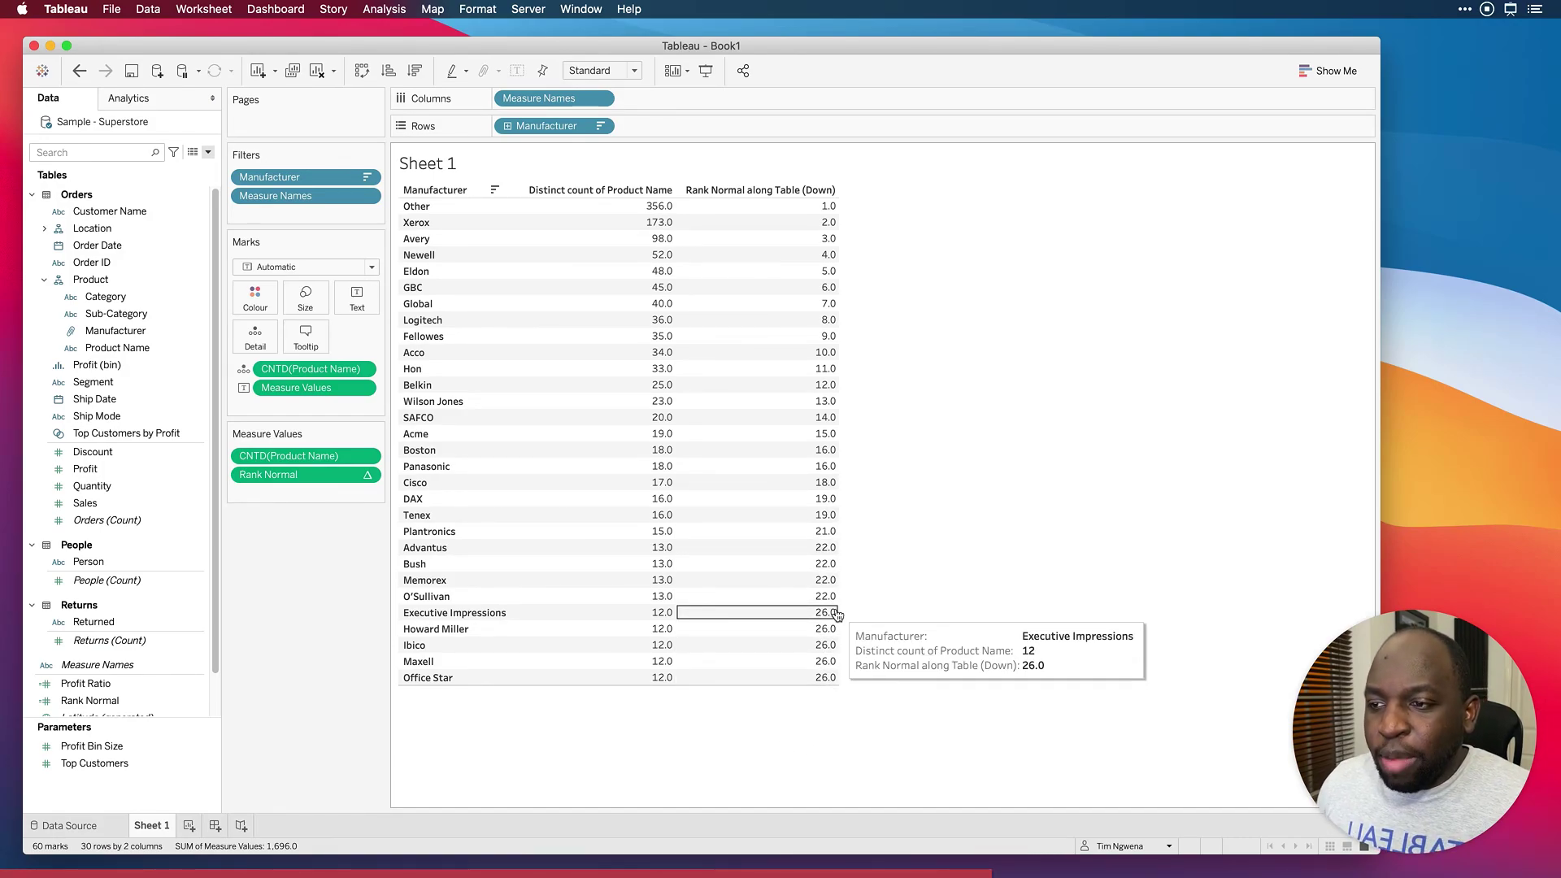
{"action": "mouse_move", "coordinate": [833, 601]}
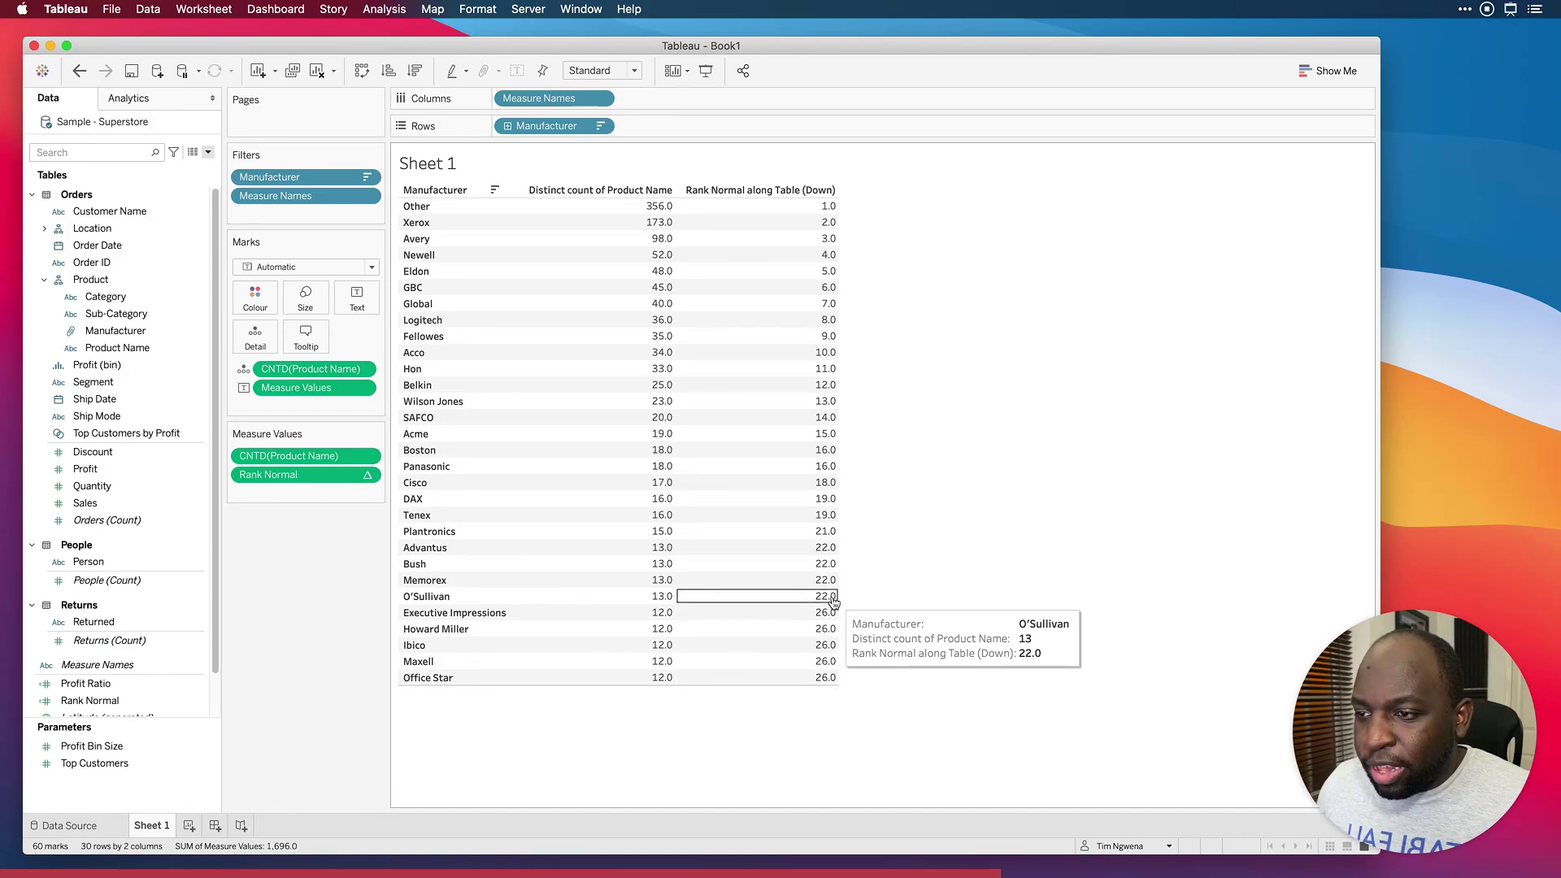
{"action": "mouse_move", "coordinate": [827, 668]}
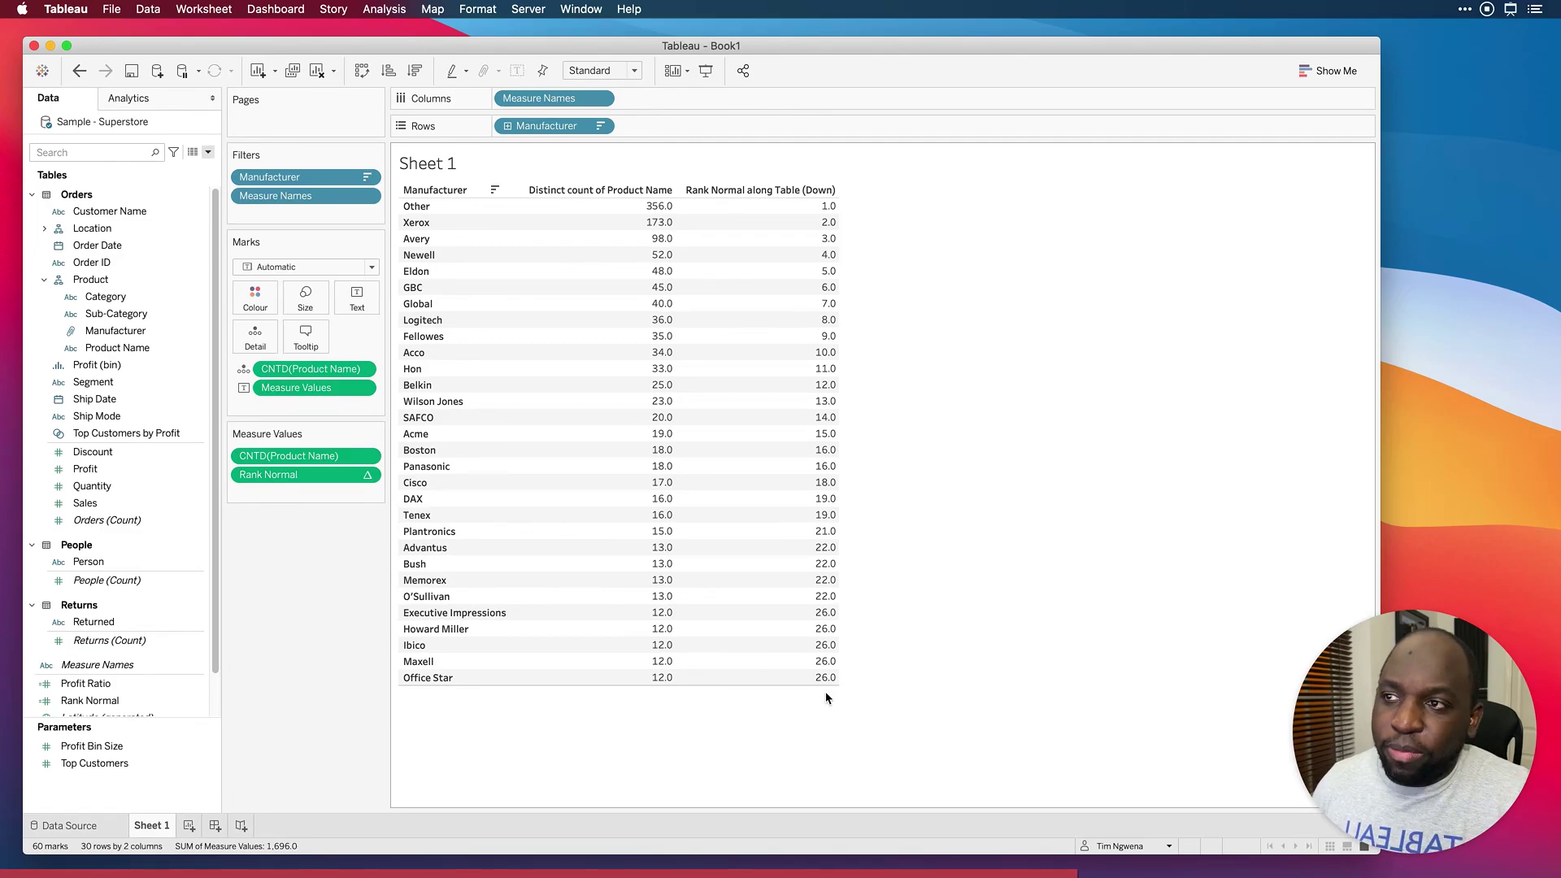
{"action": "left_click", "coordinate": [122, 683]}
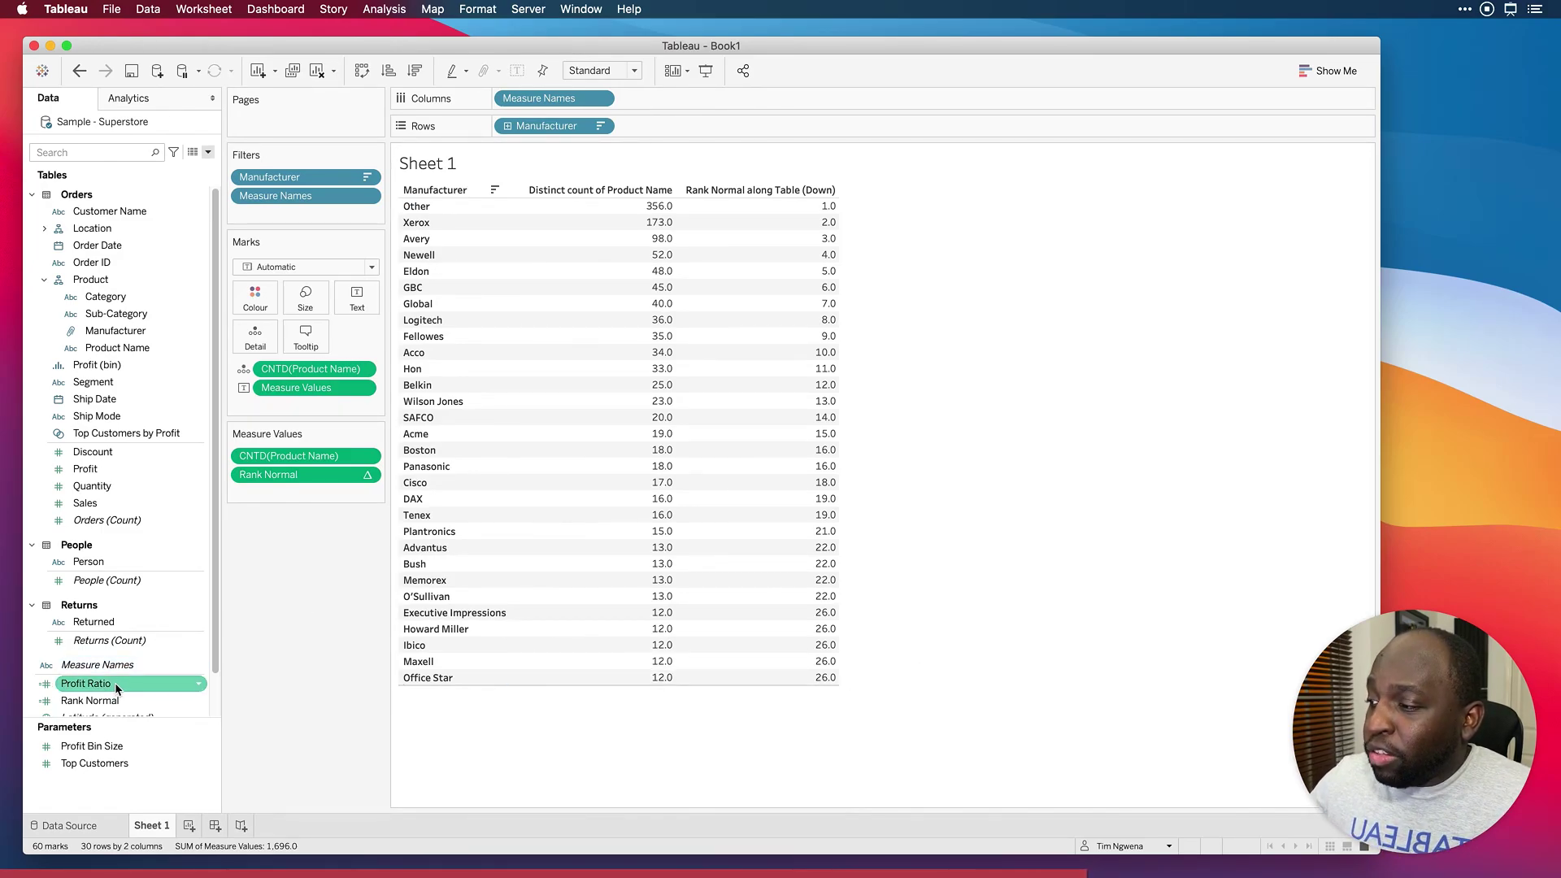
{"action": "right_click", "coordinate": [122, 688]}
{"action": "left_click", "coordinate": [134, 700], "text": "super"}
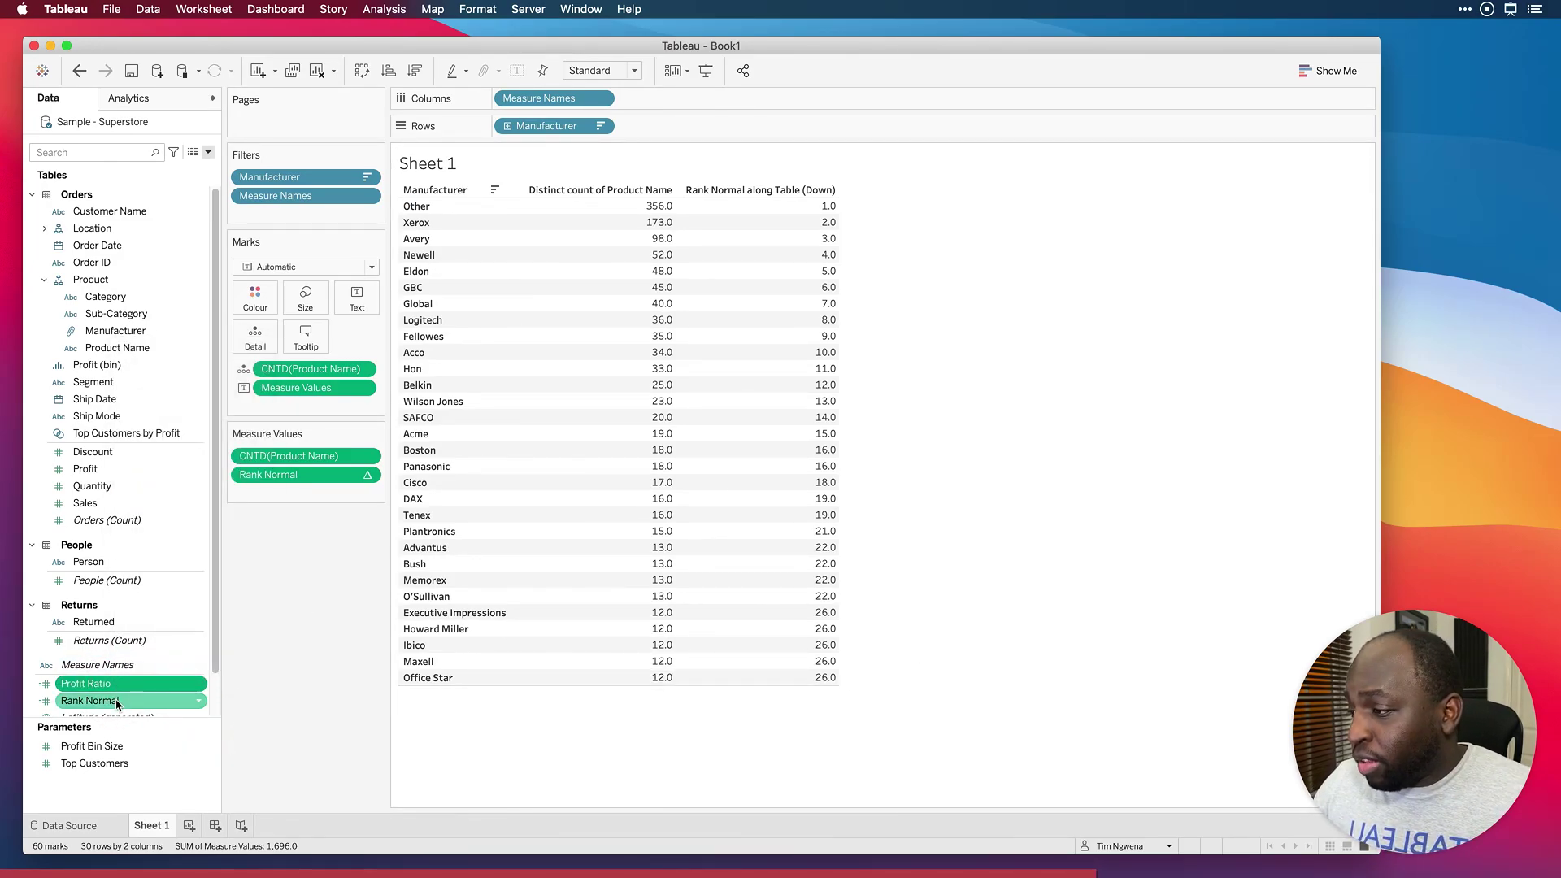
{"action": "right_click", "coordinate": [134, 701]}
Step: Reopen the Rank Normal formula and add an 'asc' argument after the count
{"action": "left_click", "coordinate": [146, 442]}
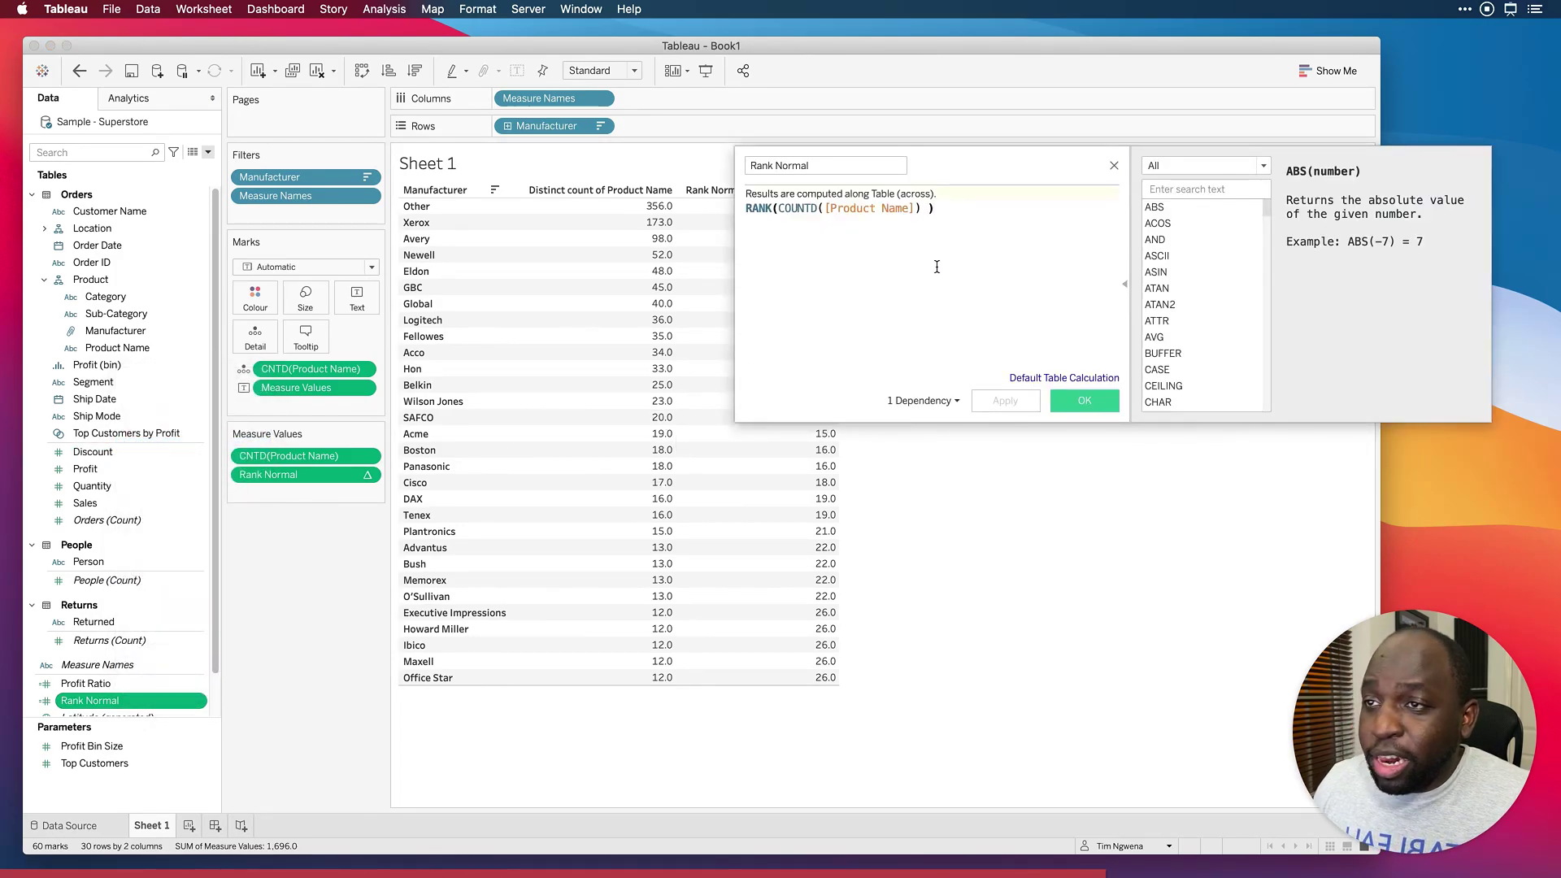
{"action": "left_click_drag", "start_coordinate": [971, 158], "coordinate": [973, 181]}
{"action": "left_click", "coordinate": [765, 233]}
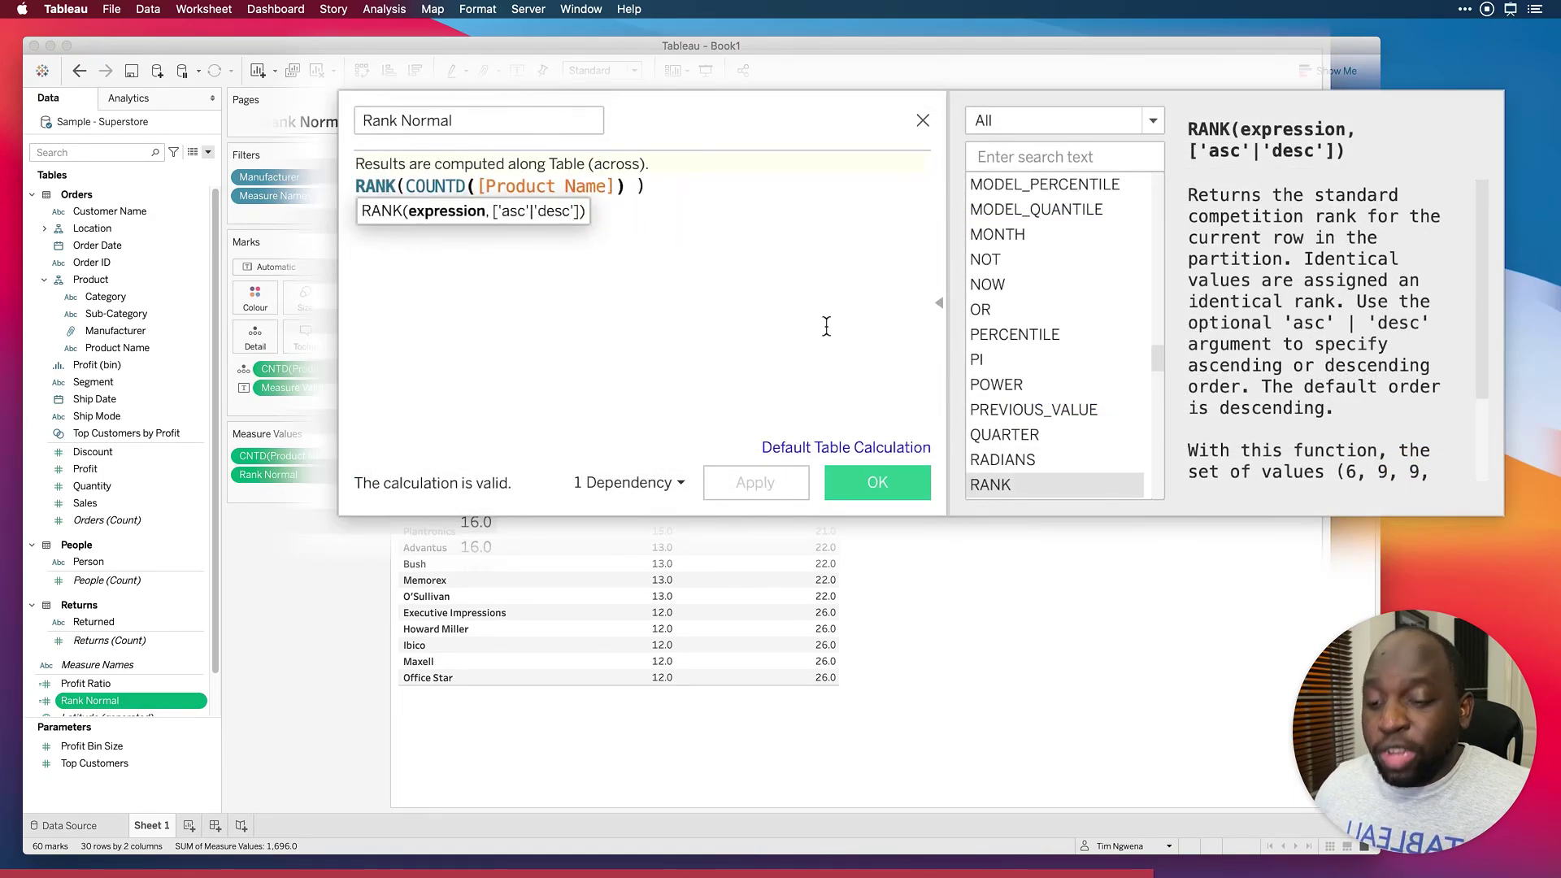
{"action": "type", "text": ","}
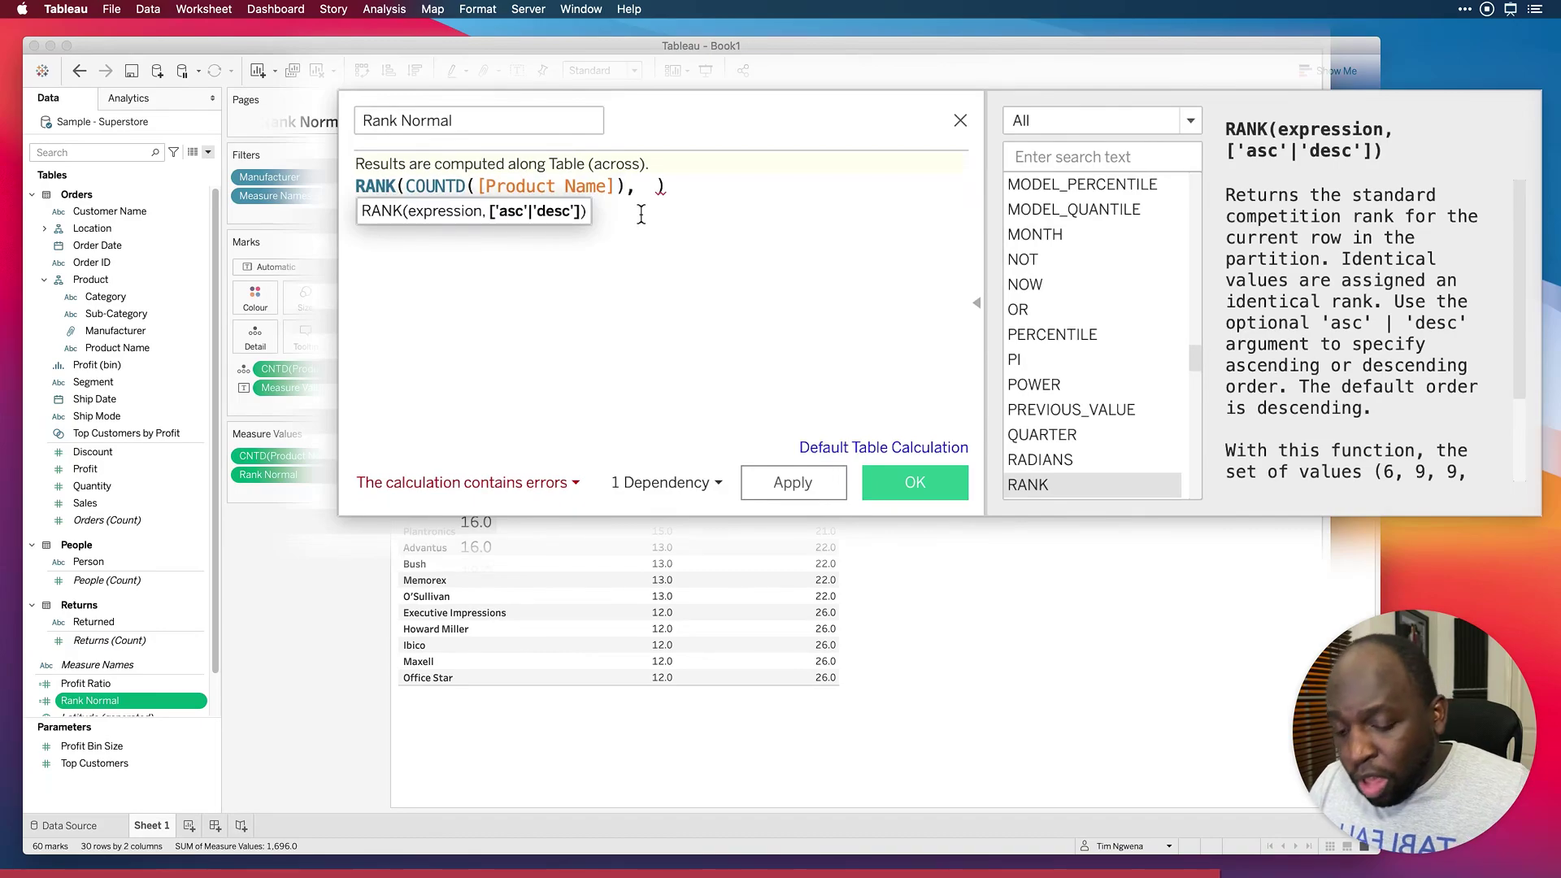
{"action": "key", "text": "Left"}
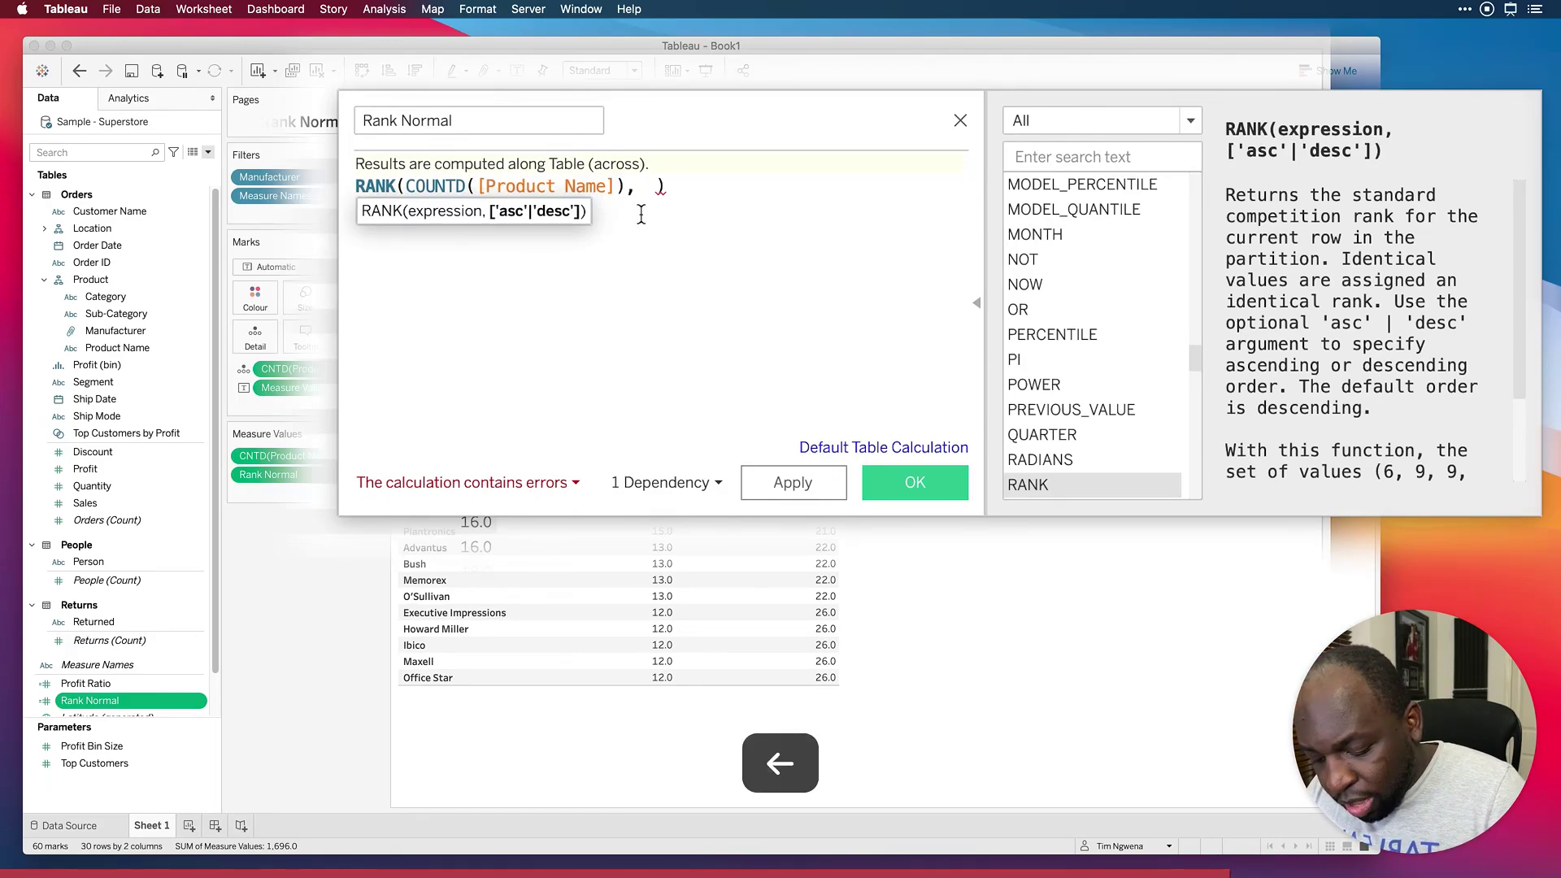
{"action": "type", "text": "[]"}
{"action": "key", "text": "Left"}
{"action": "type", "text": "''"}
{"action": "key", "text": "Left"}
{"action": "type", "text": "asc"}
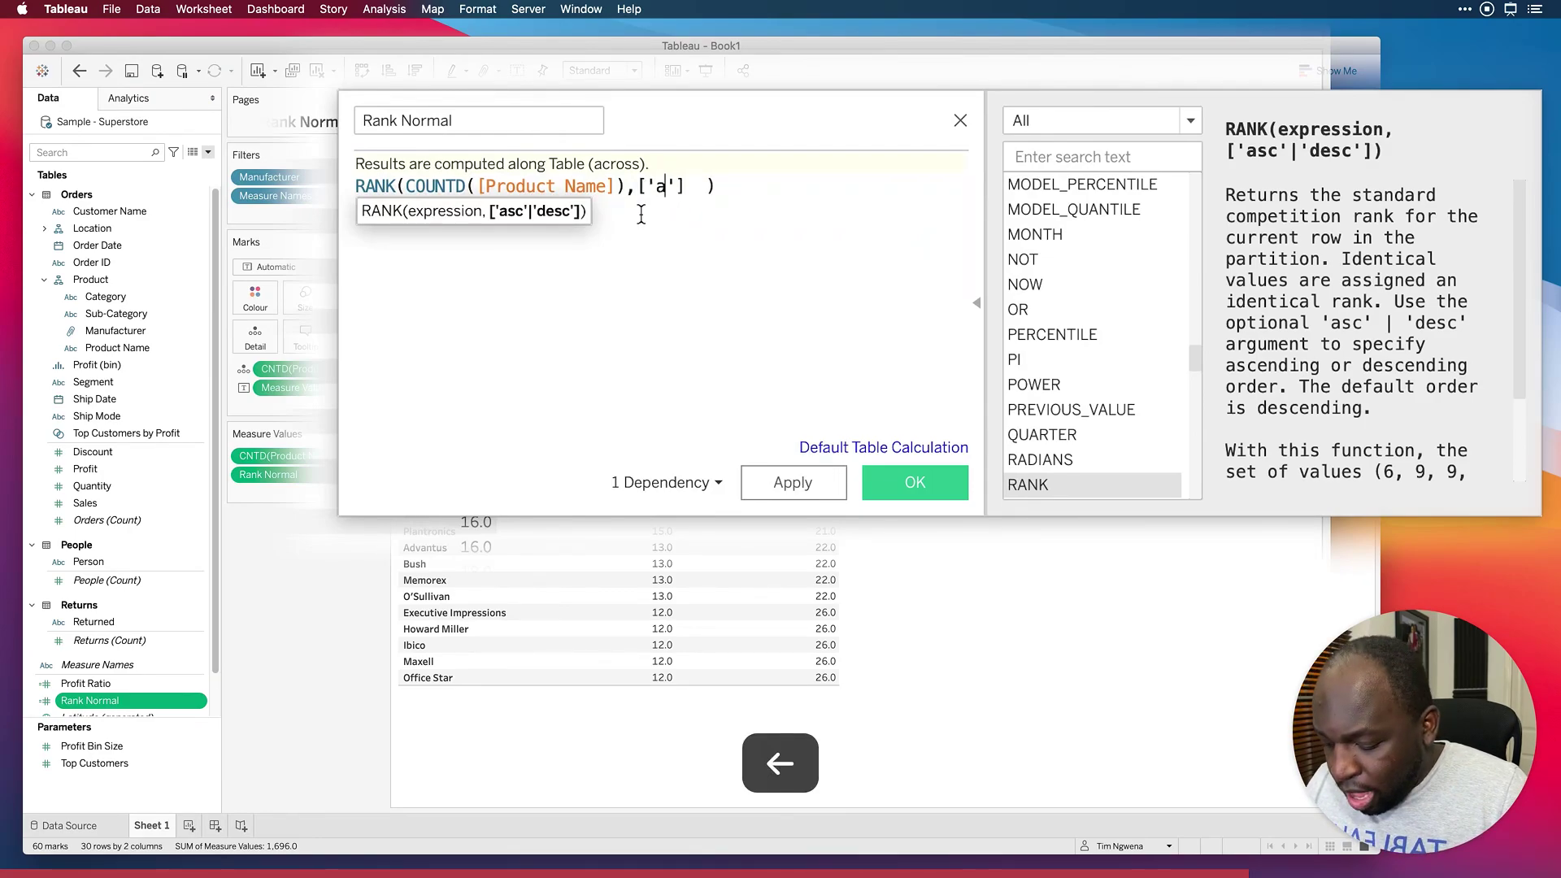
{"action": "key", "text": "Right"}
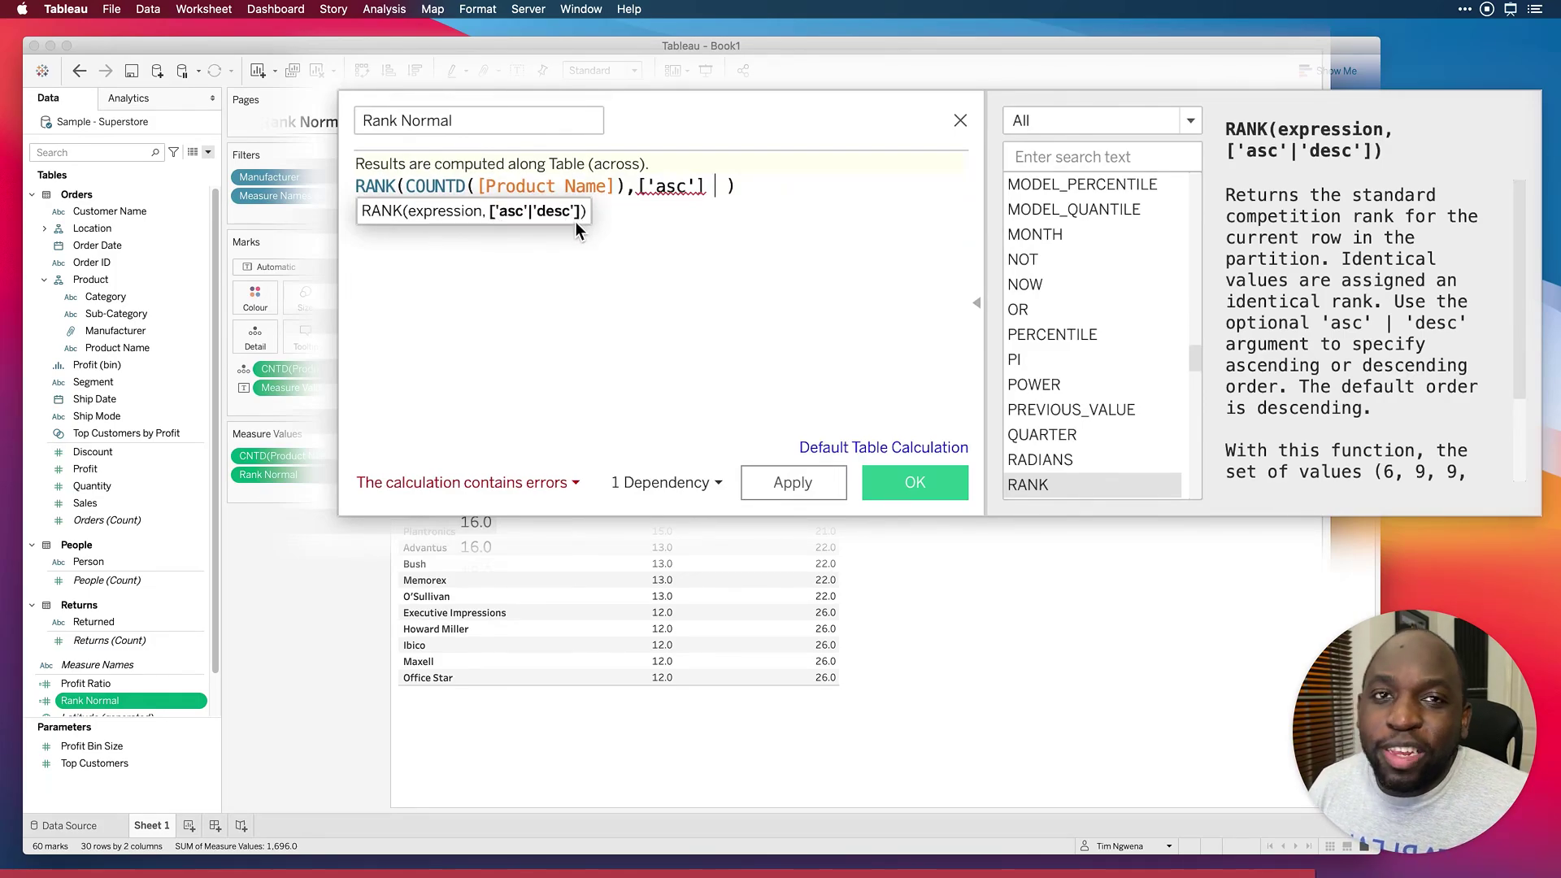
Step: Remove the stray brackets and space so it reads RANK(COUNTD([Product Name]),'asc')
{"action": "left_click", "coordinate": [641, 187]}
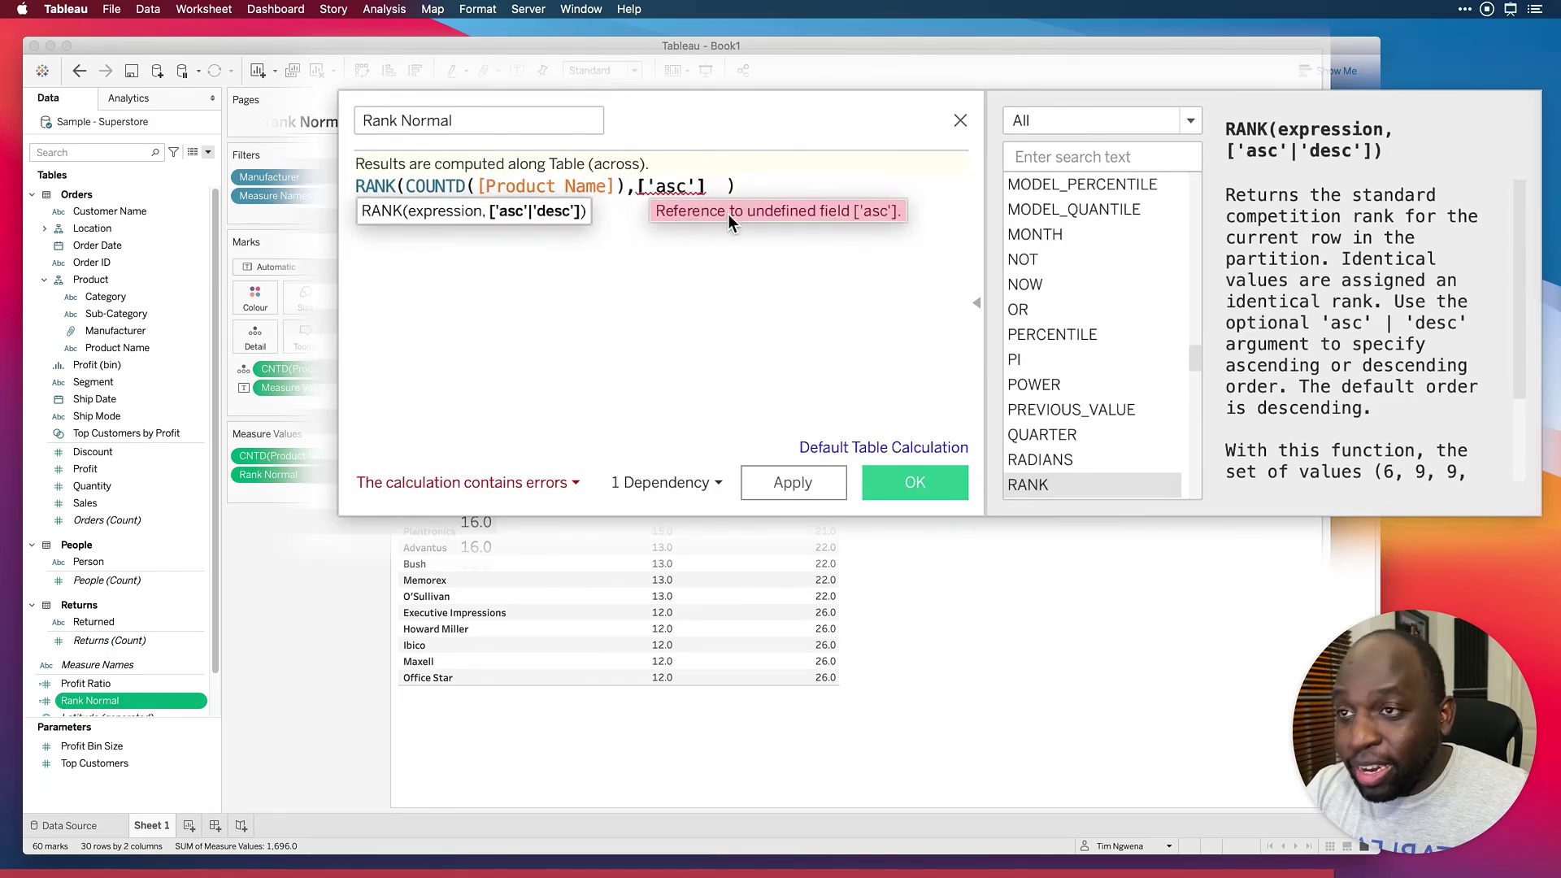
{"action": "key", "text": "Delete"}
{"action": "left_click", "coordinate": [703, 187]}
{"action": "key", "text": "BackSpace"}
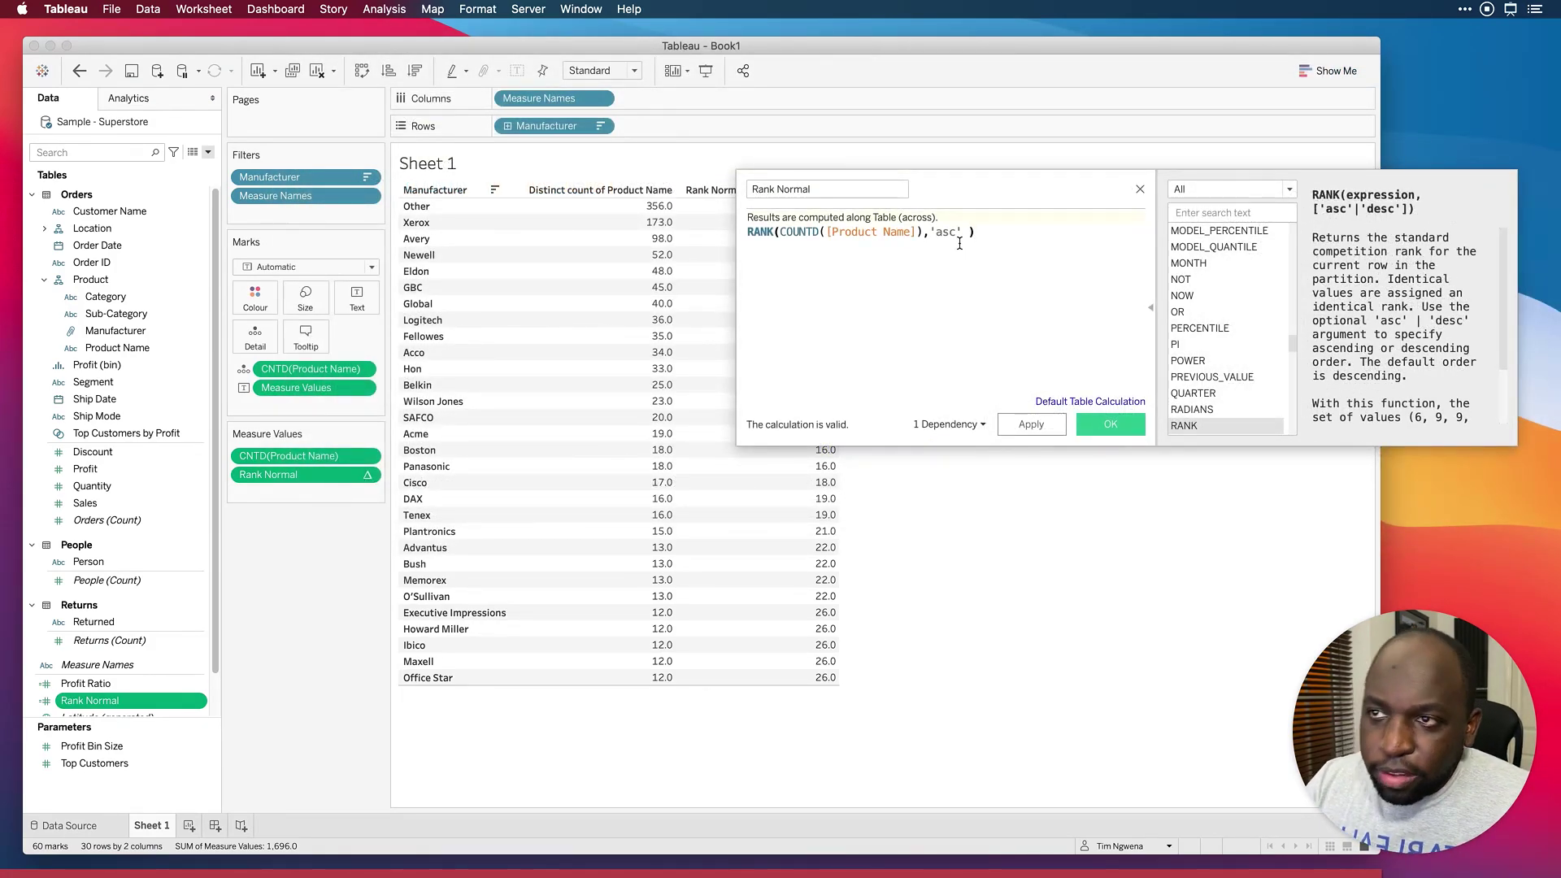
{"action": "left_click", "coordinate": [962, 244]}
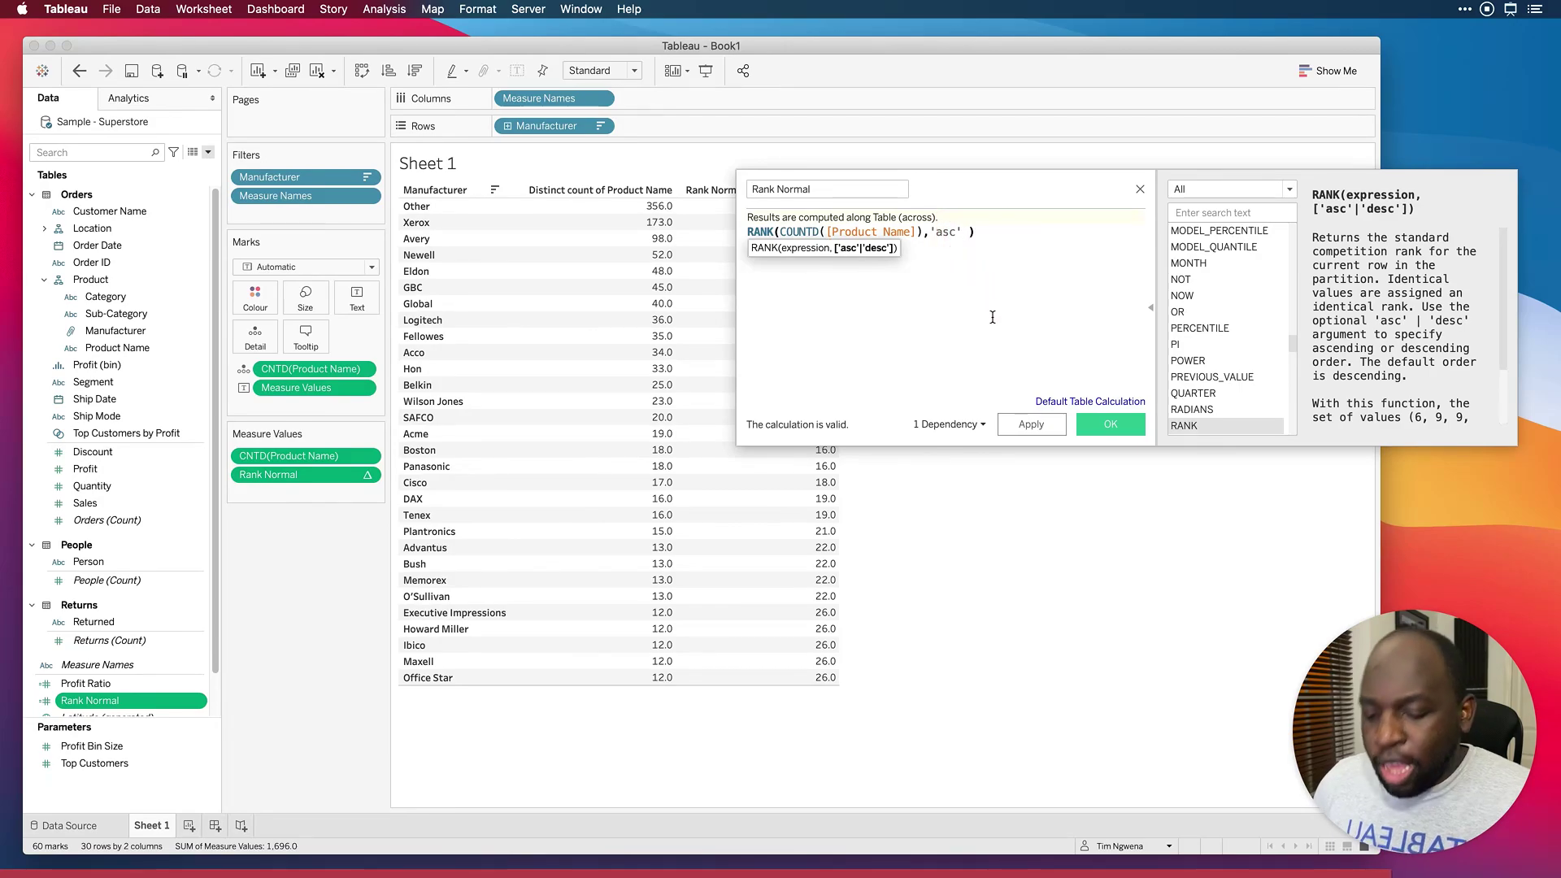
{"action": "key", "text": "BackSpace"}
{"action": "left_click_drag", "start_coordinate": [1011, 193], "coordinate": [1150, 201]}
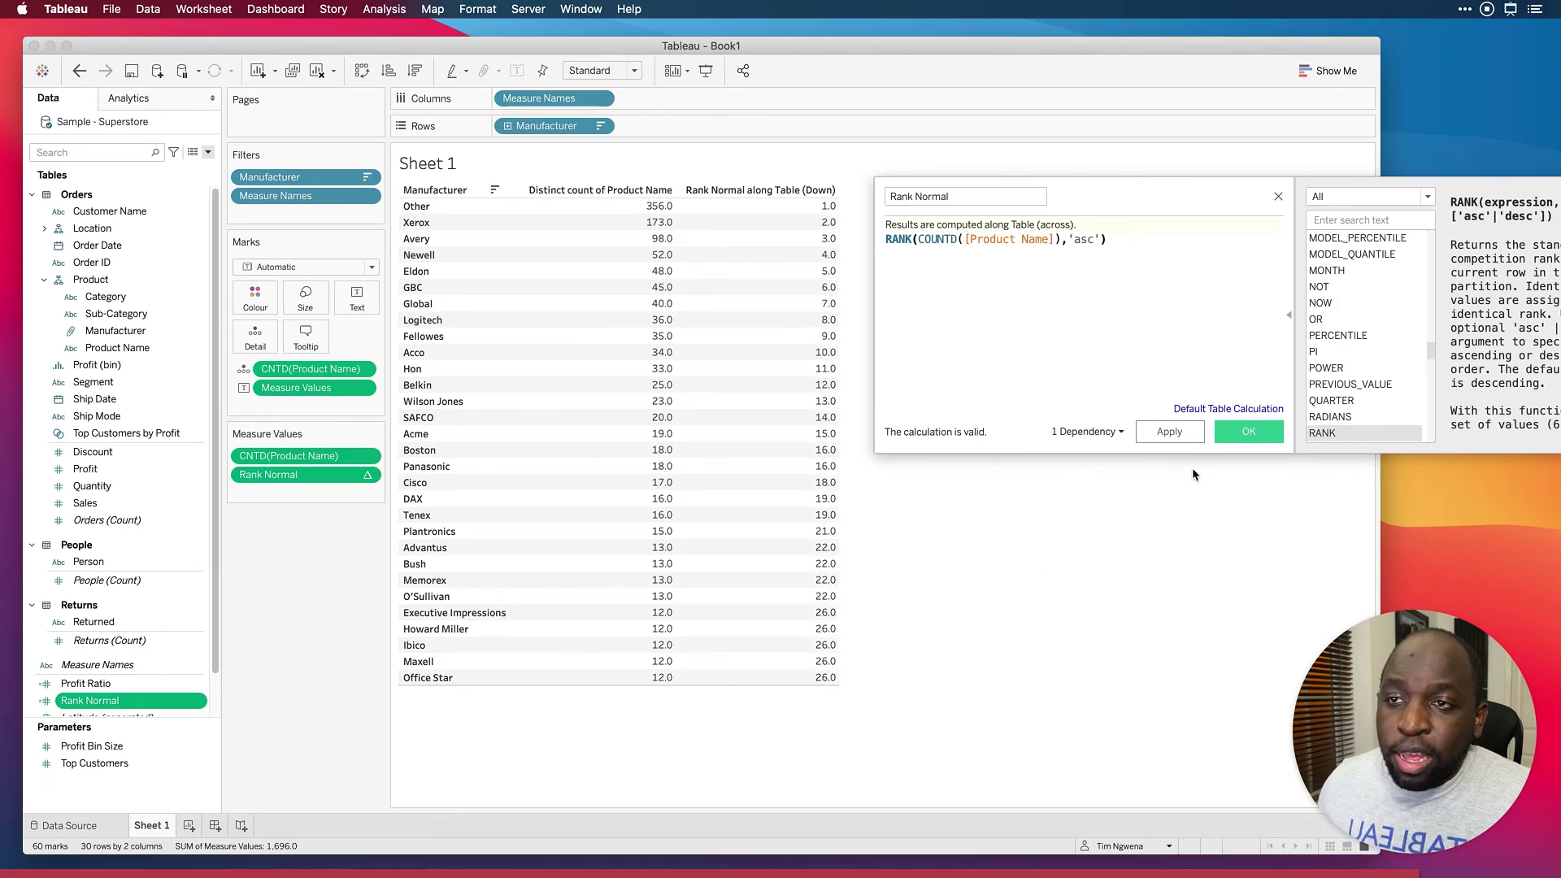
Step: Apply the ascending Rank Normal so Other ranks 30, then close the editor
{"action": "left_click", "coordinate": [1171, 432]}
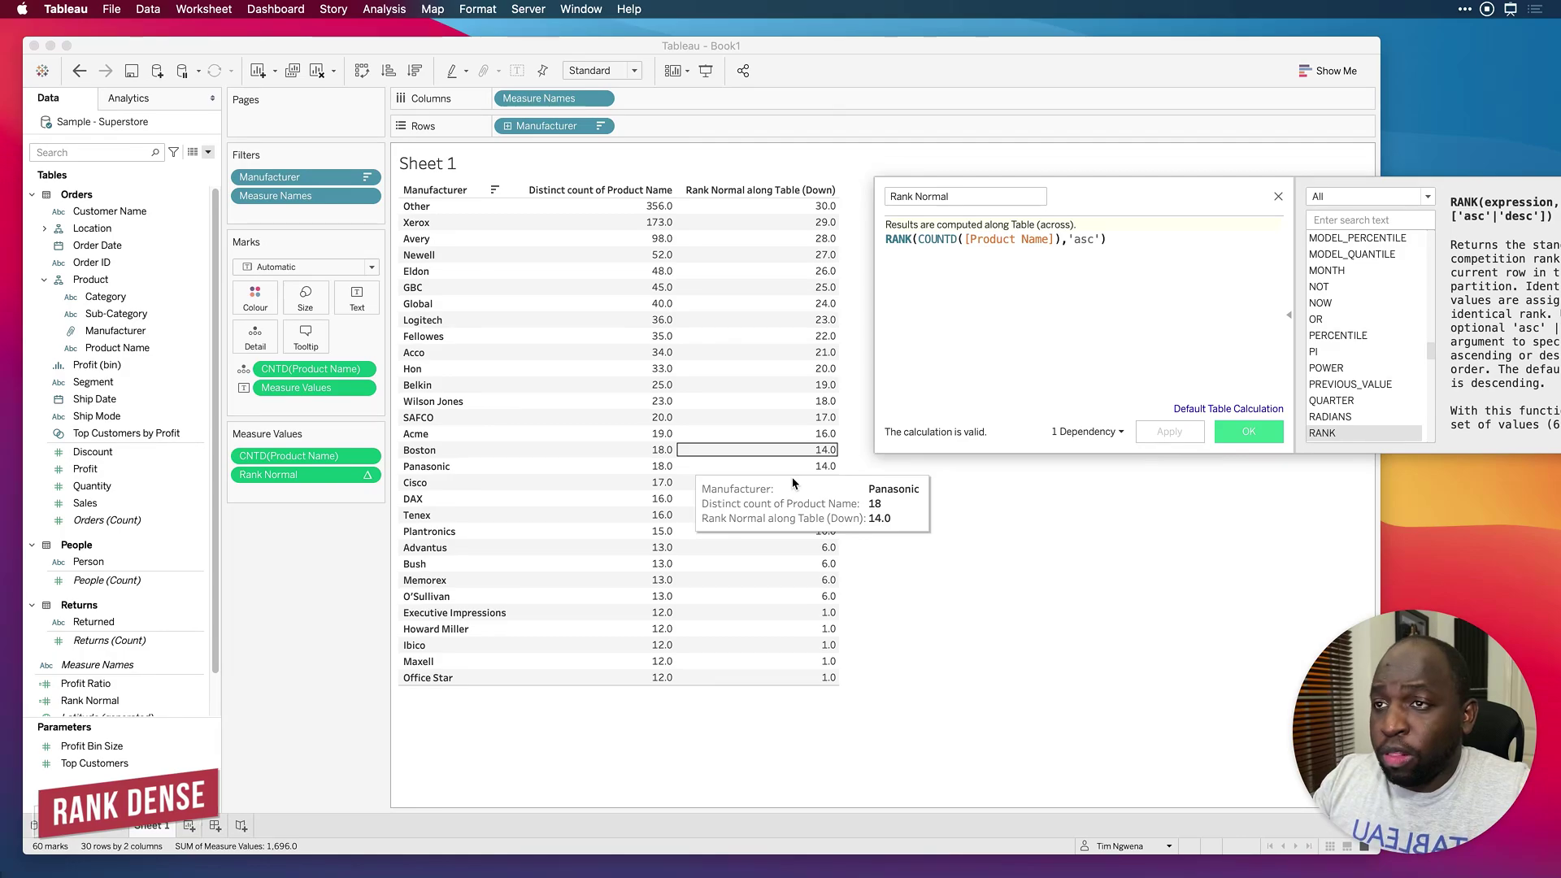
{"action": "left_click", "coordinate": [1278, 197]}
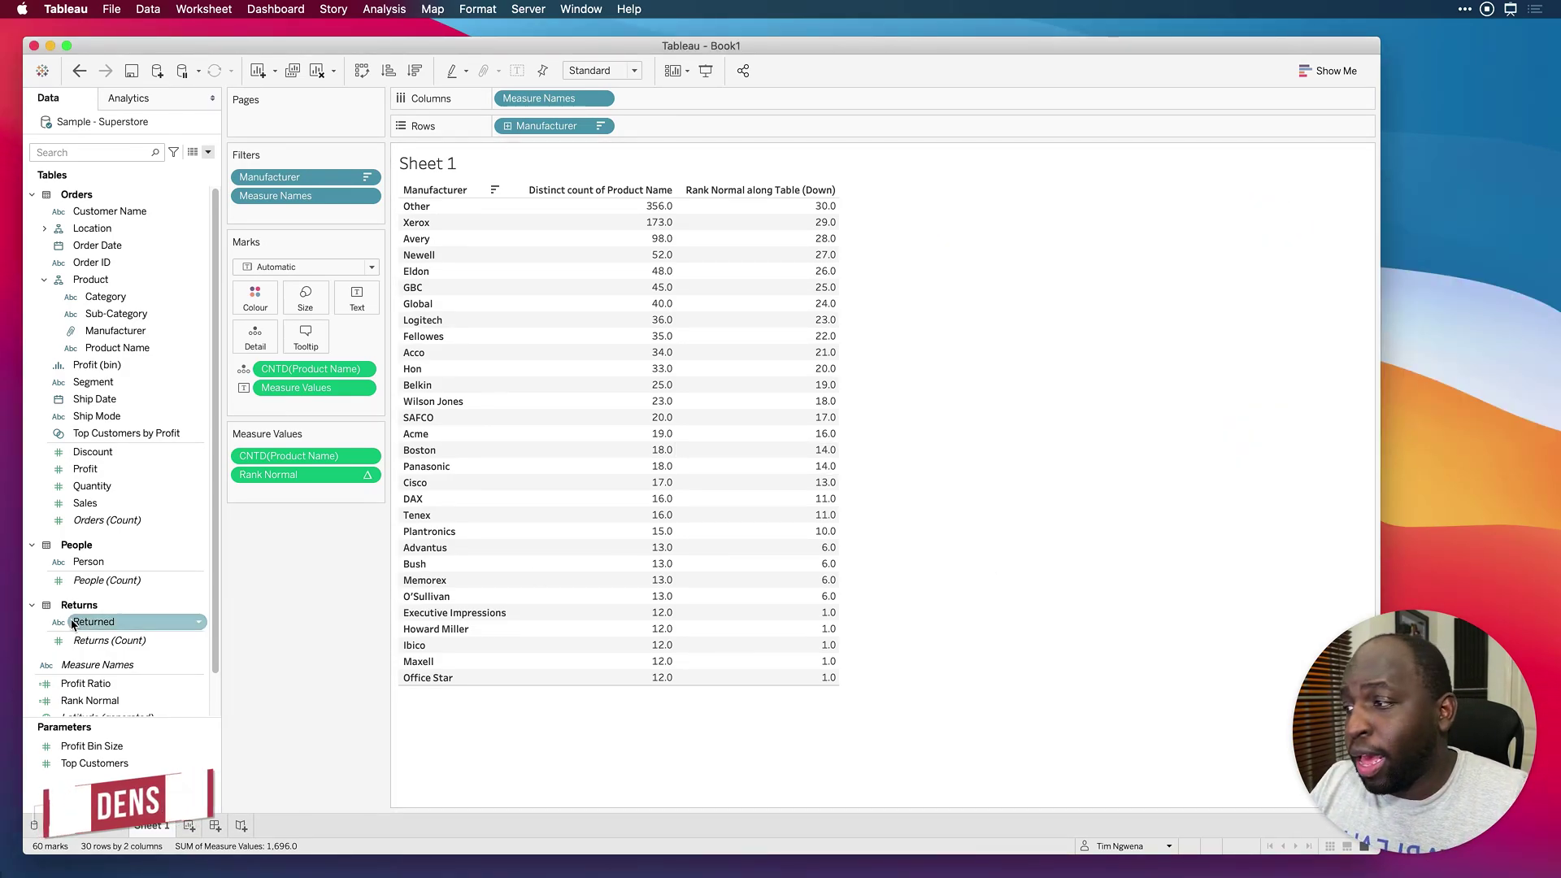
{"action": "left_click", "coordinate": [98, 684]}
{"action": "left_click", "coordinate": [138, 667]}
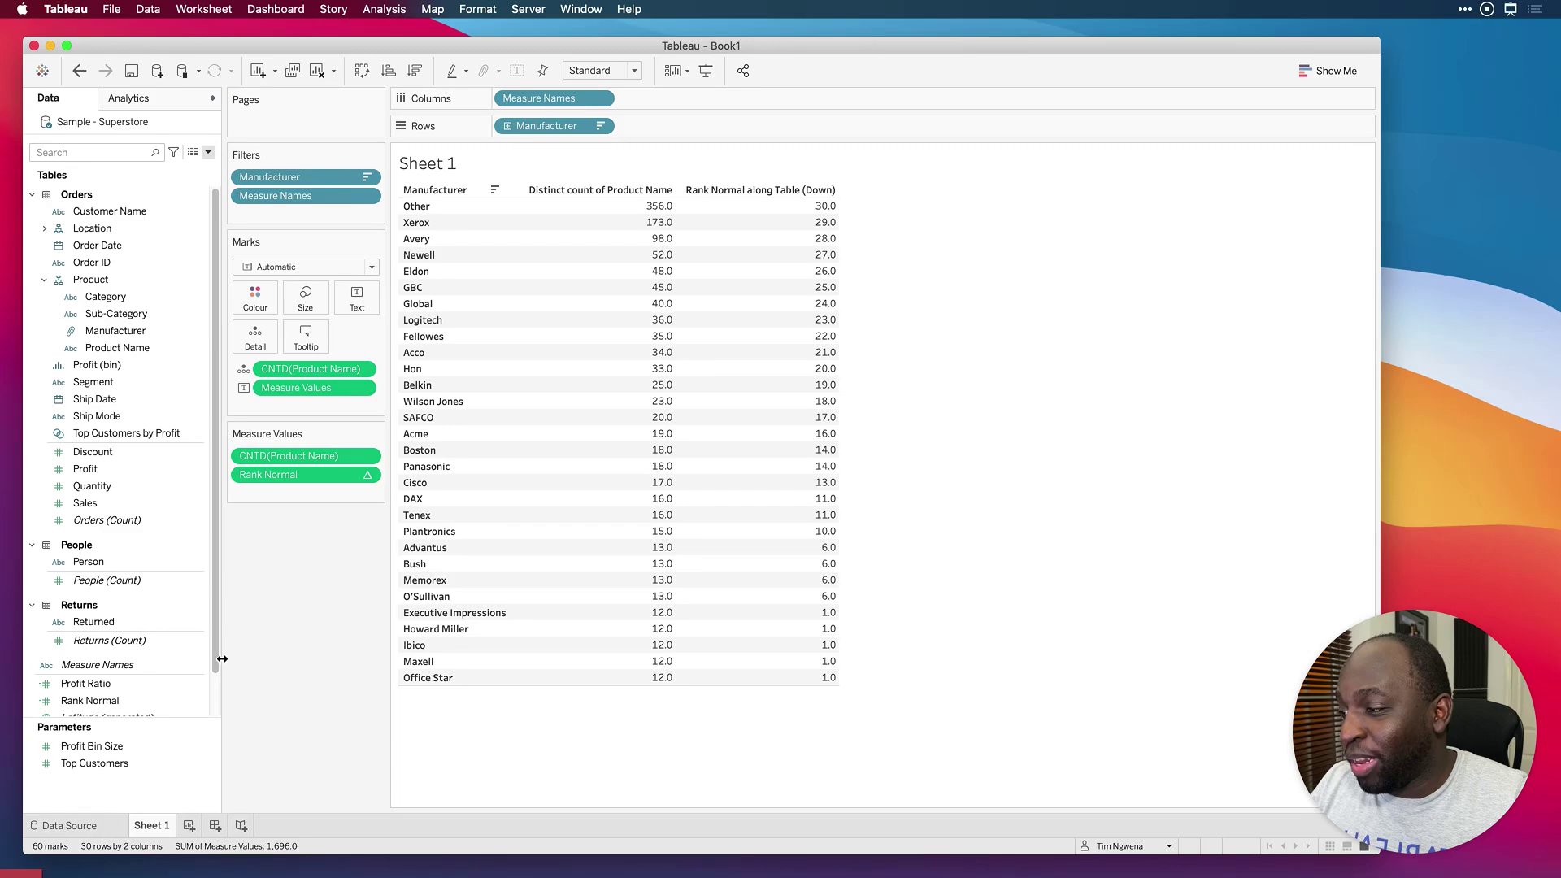
Step: Duplicate the Rank Normal calculation, rename the copy 'Rank Dense', and open it for editing
{"action": "scroll", "coordinate": [216, 656], "scroll_direction": "down", "scroll_amount": 1}
{"action": "right_click", "coordinate": [91, 671]}
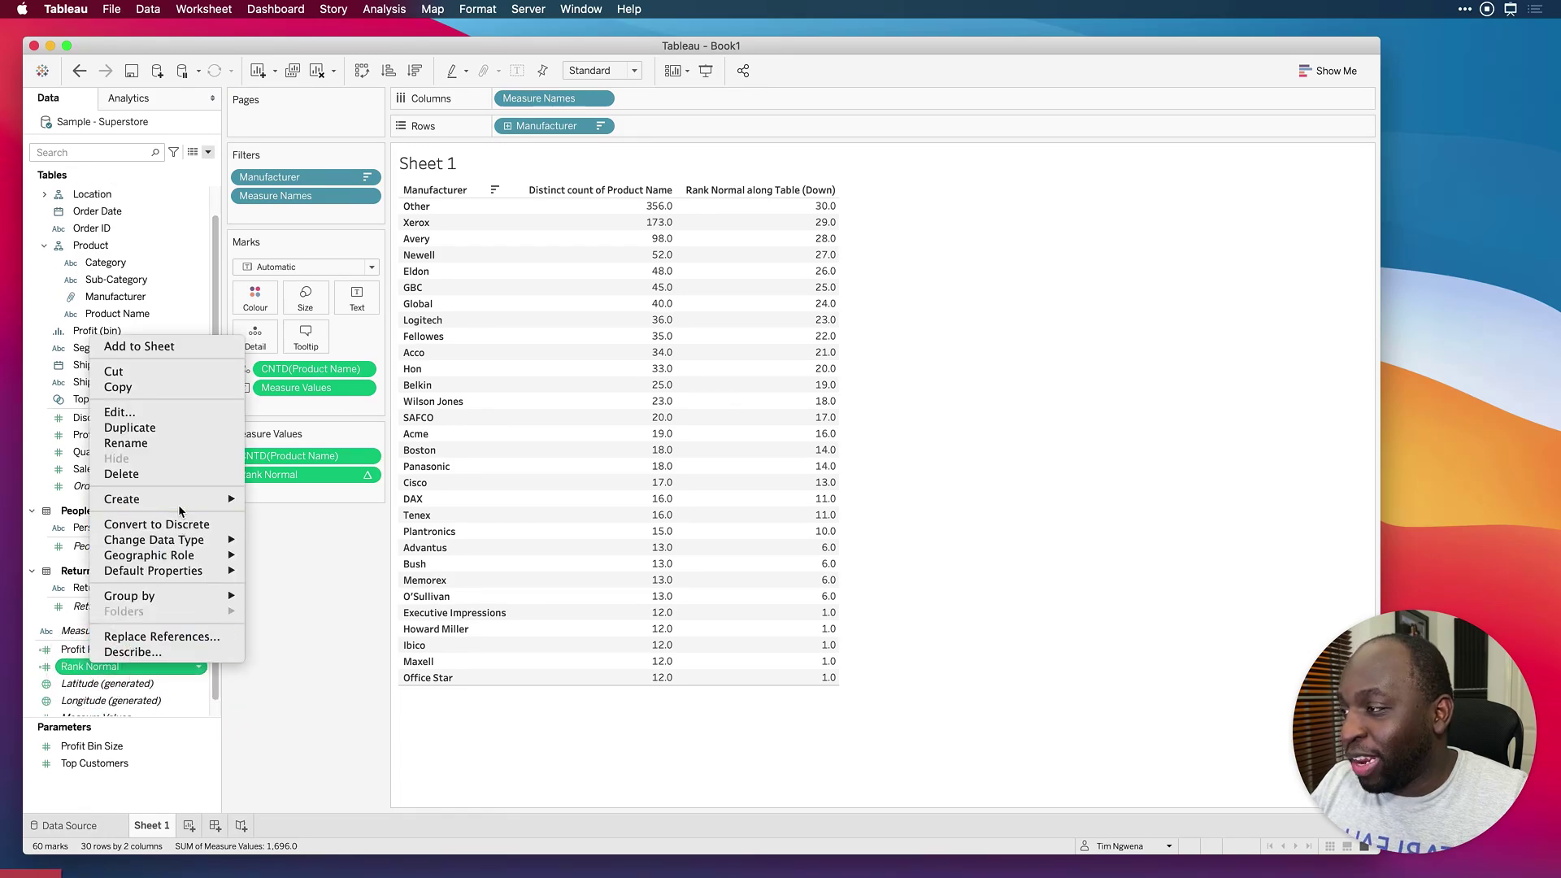
{"action": "left_click", "coordinate": [181, 426]}
{"action": "right_click", "coordinate": [153, 686]}
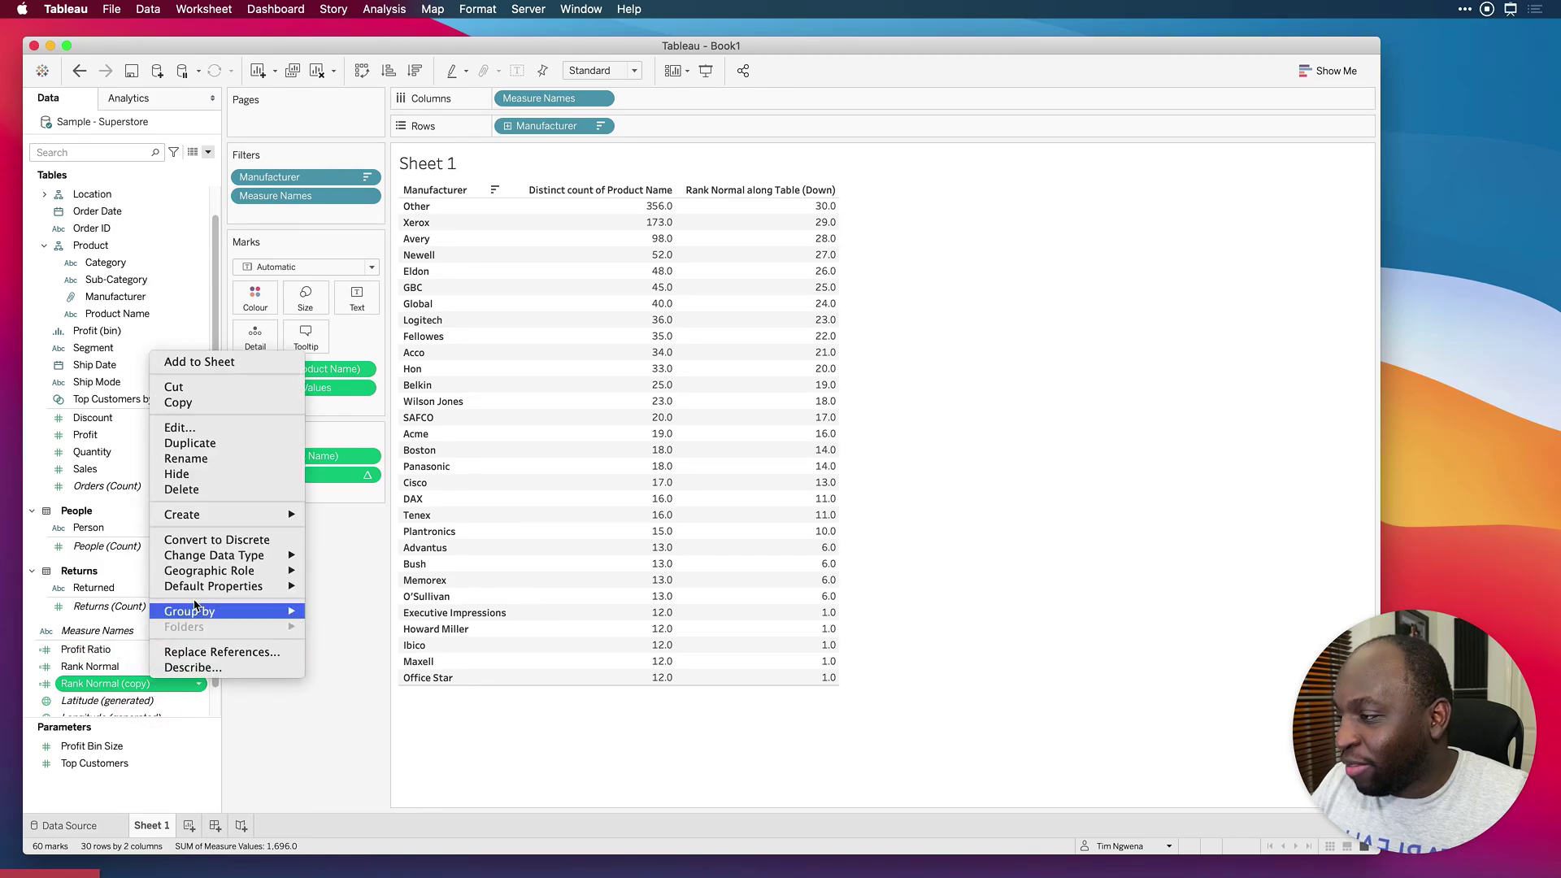
{"action": "left_click", "coordinate": [195, 457]}
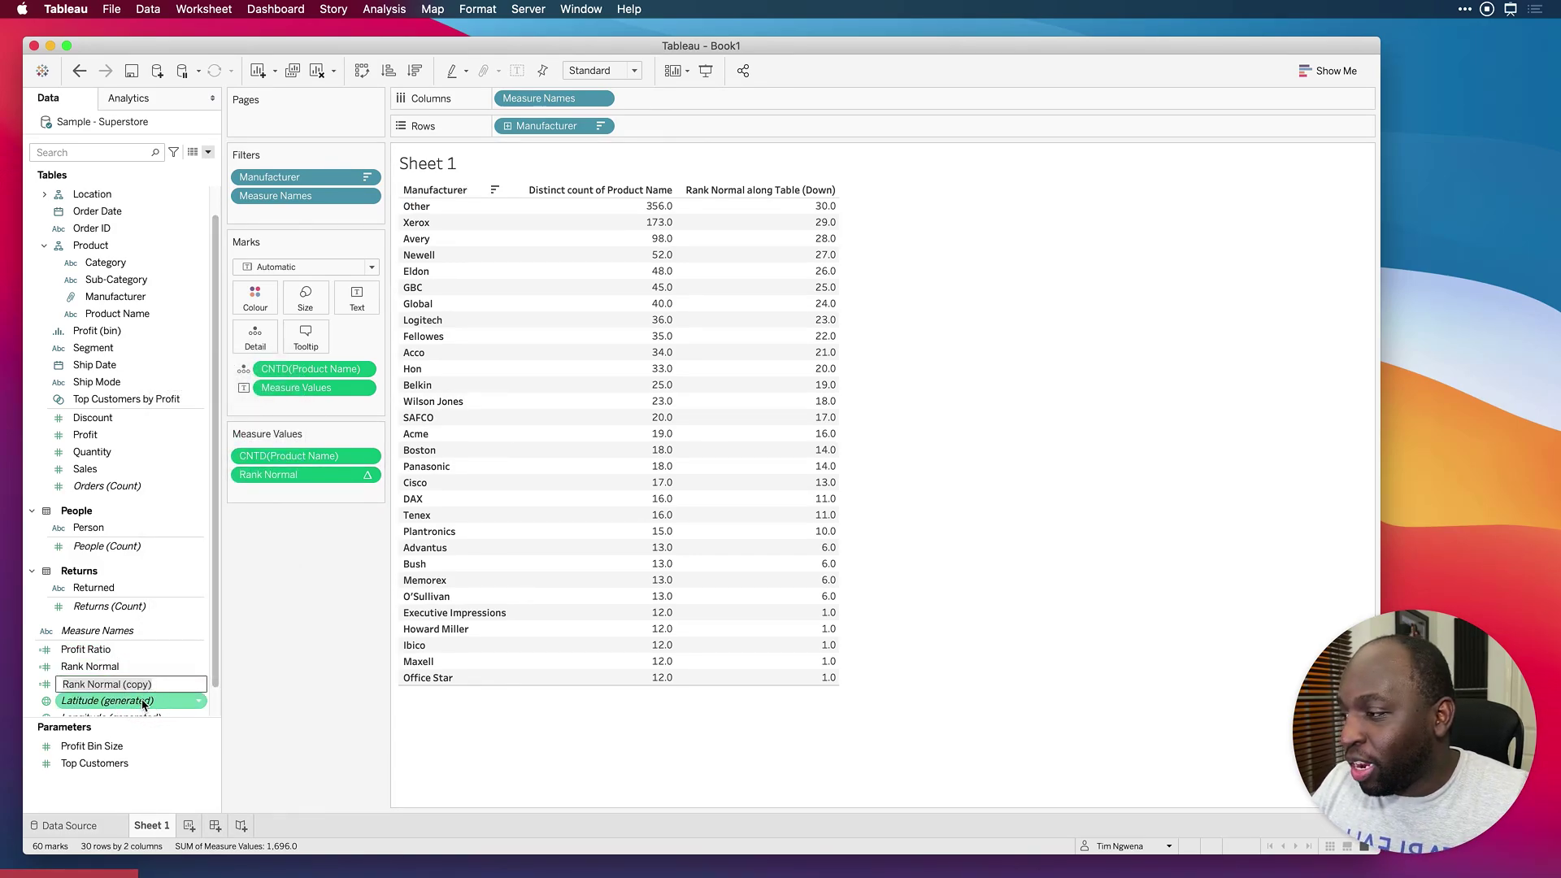
{"action": "left_click", "coordinate": [122, 685]}
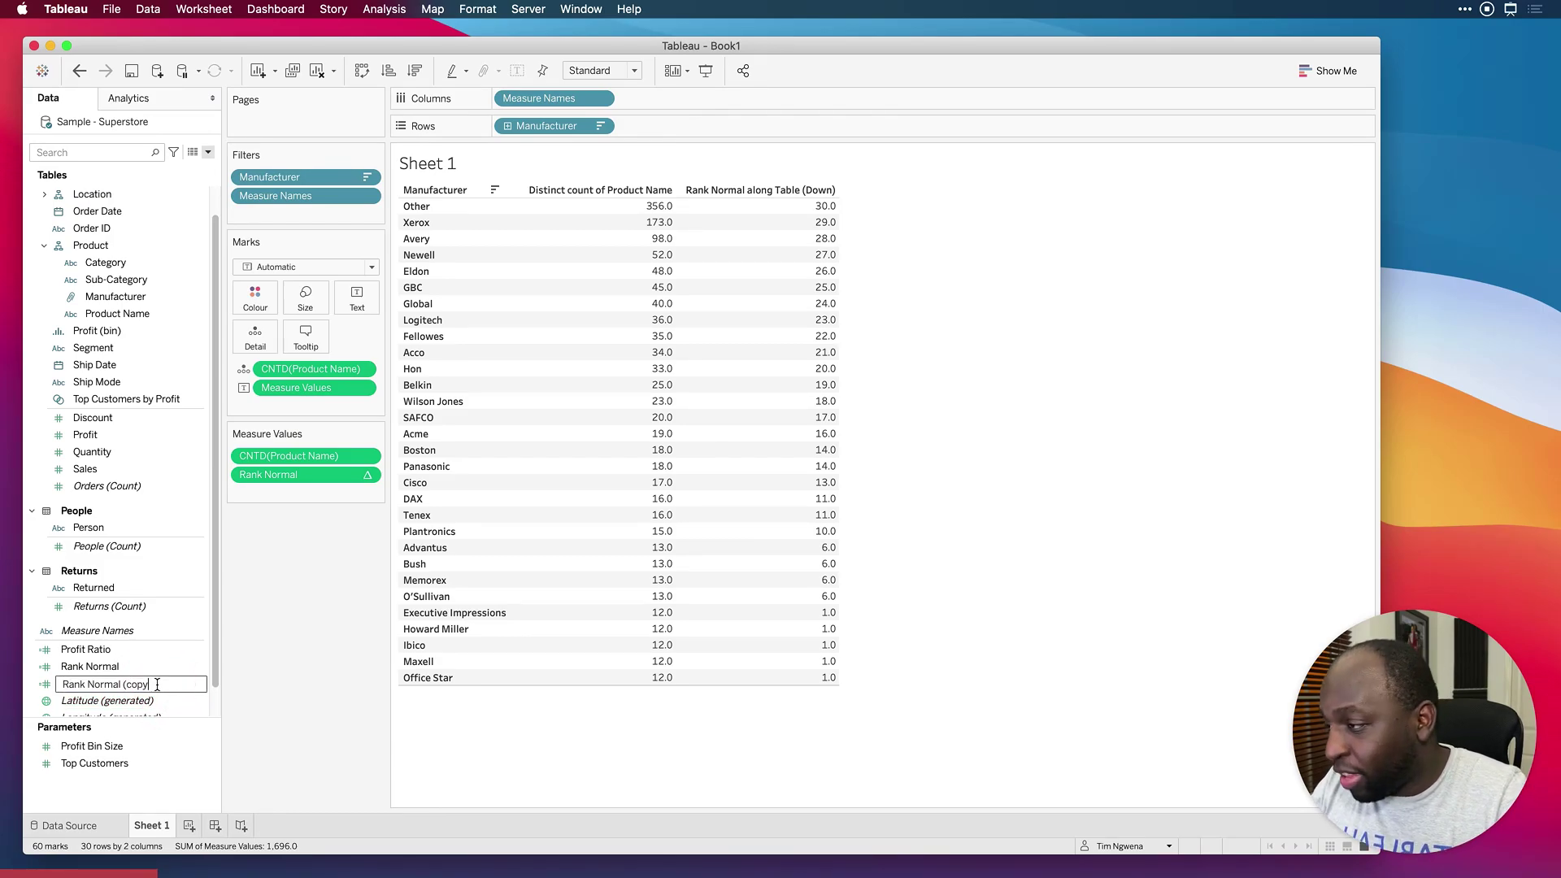
{"action": "key", "text": "BackSpace"}
{"action": "key", "text": "BackSpace"}
{"action": "key", "text": "BackSpace"}
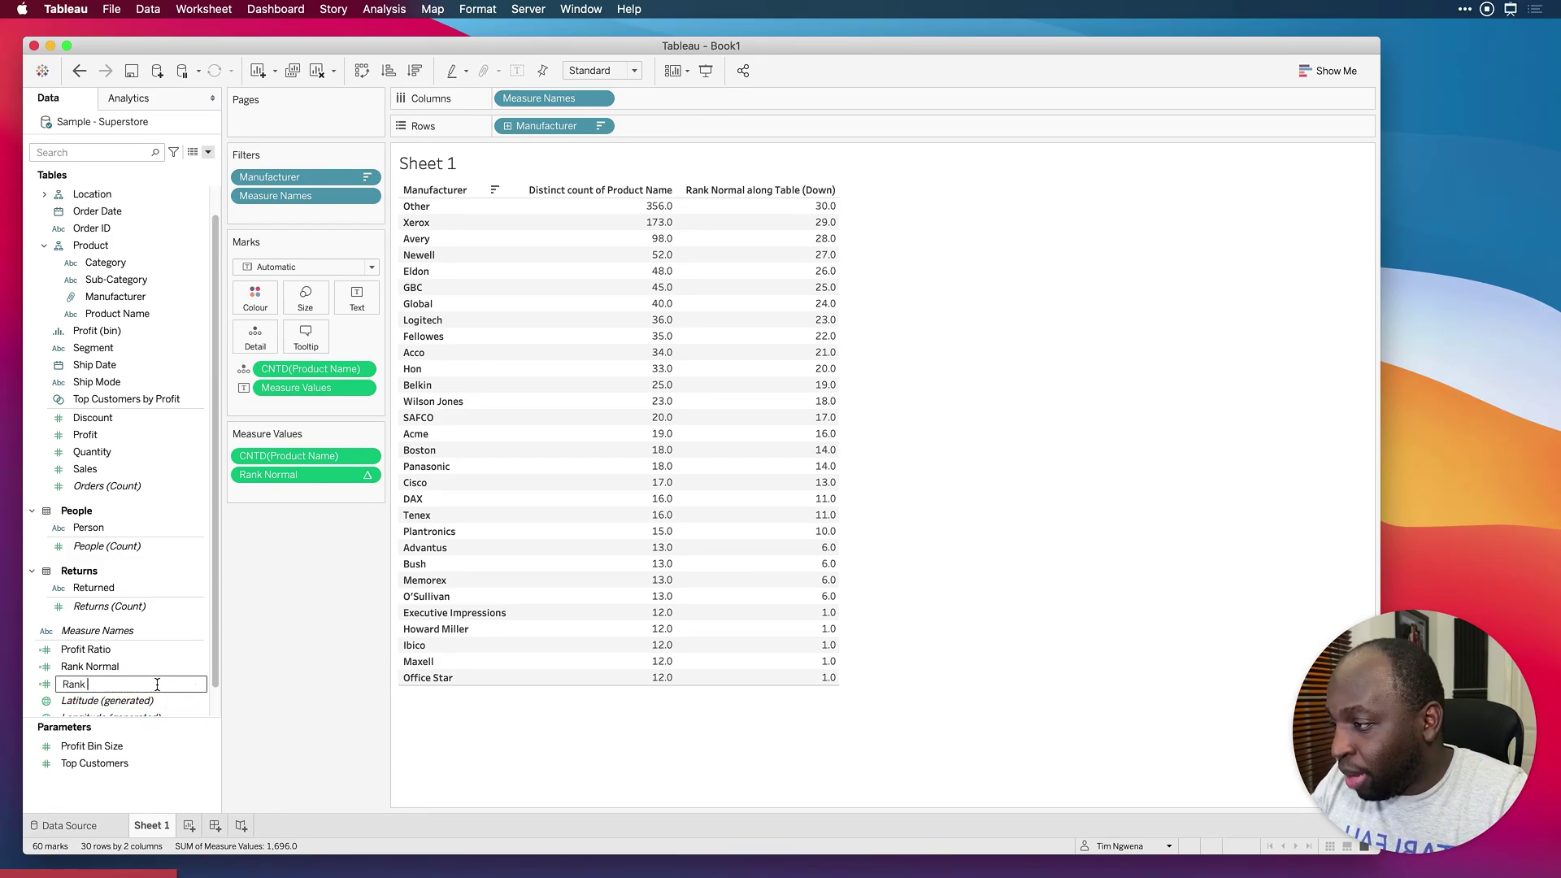
{"action": "type", "text": "Dense"}
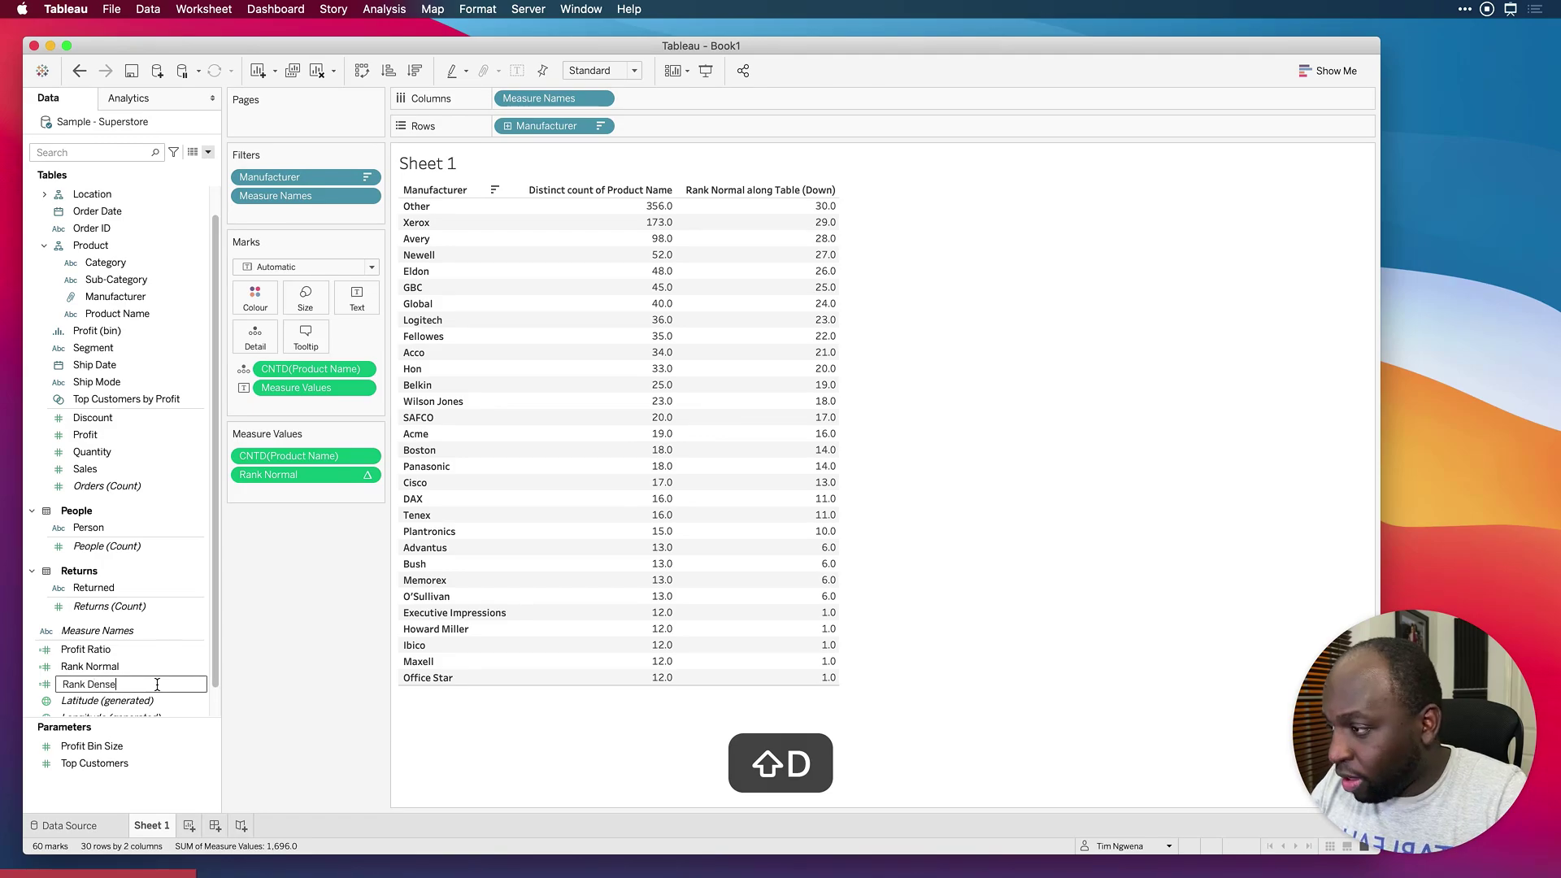
{"action": "key", "text": "Return"}
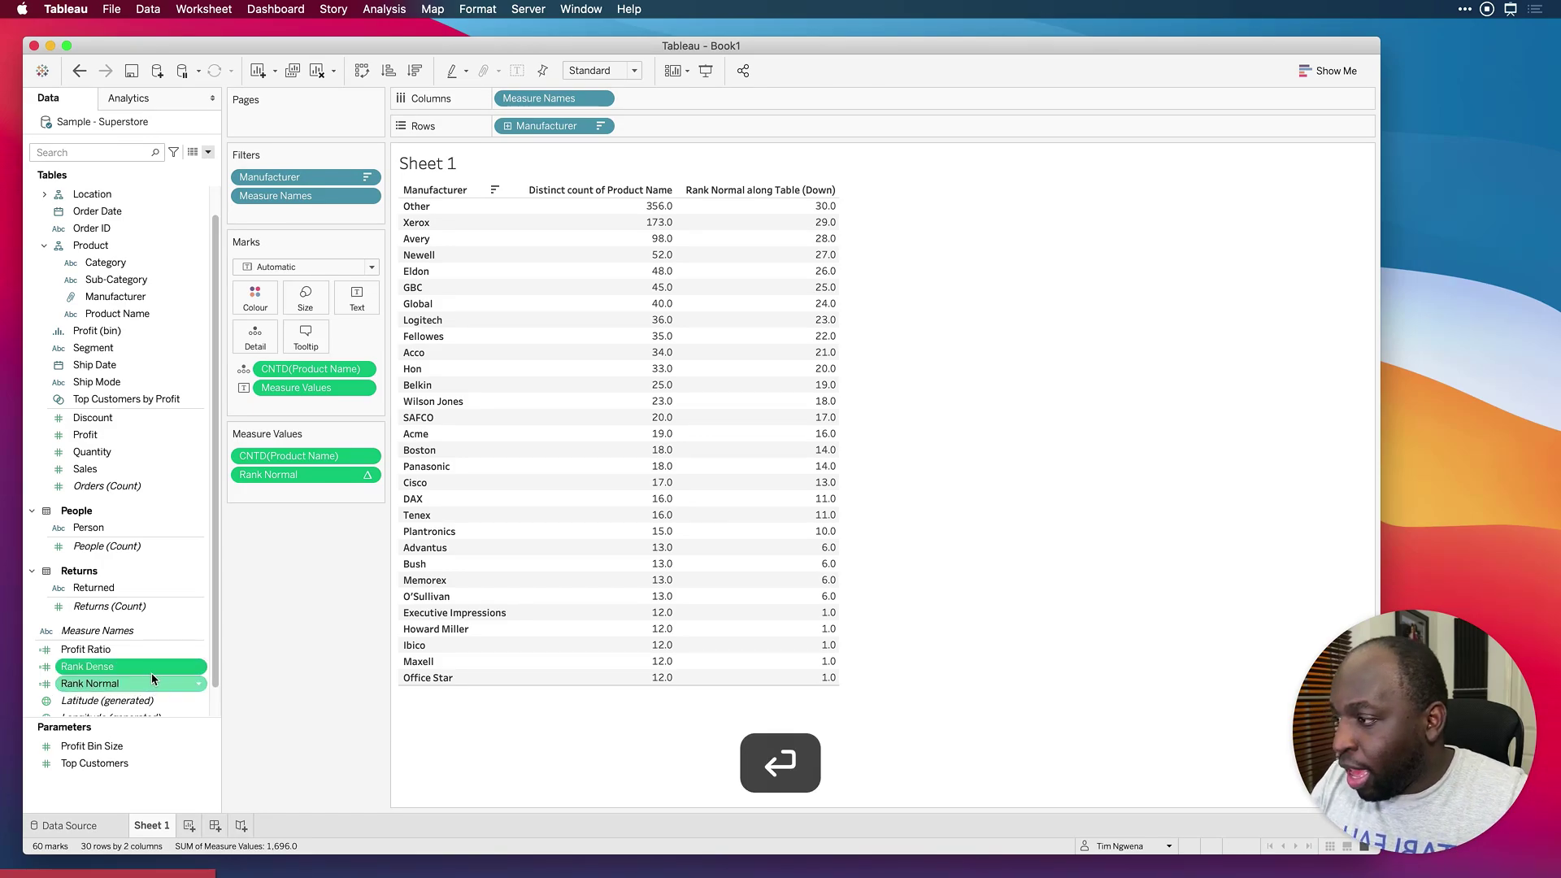
{"action": "right_click", "coordinate": [152, 672]}
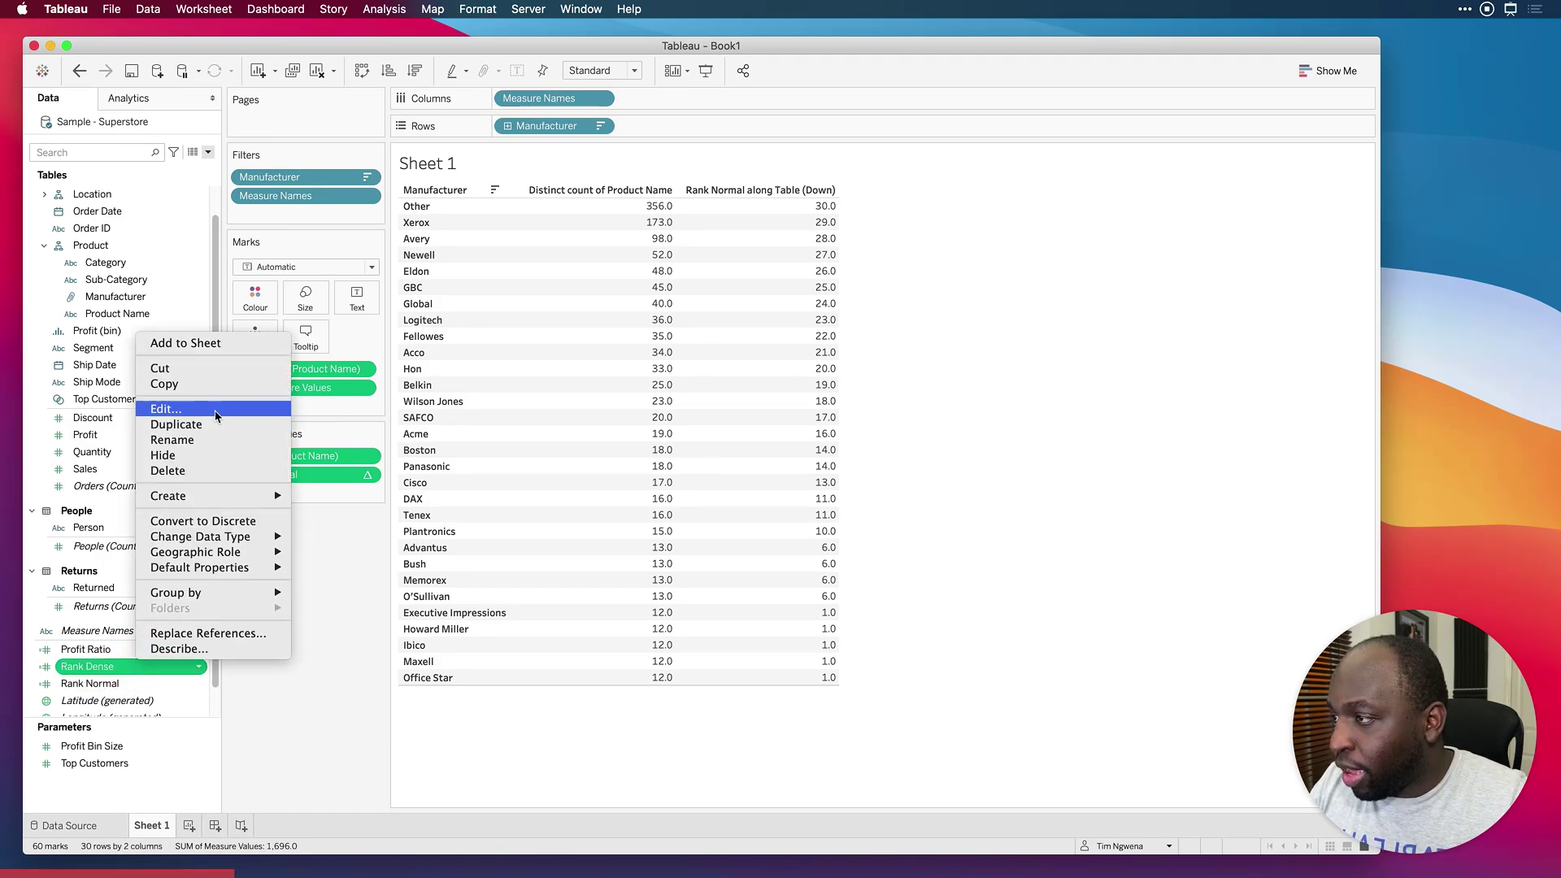
{"action": "left_click", "coordinate": [175, 409]}
Step: Search the function reference for 'rank' and read the RANK_DENSE help in the Rank Dense editor
{"action": "left_click", "coordinate": [805, 199]}
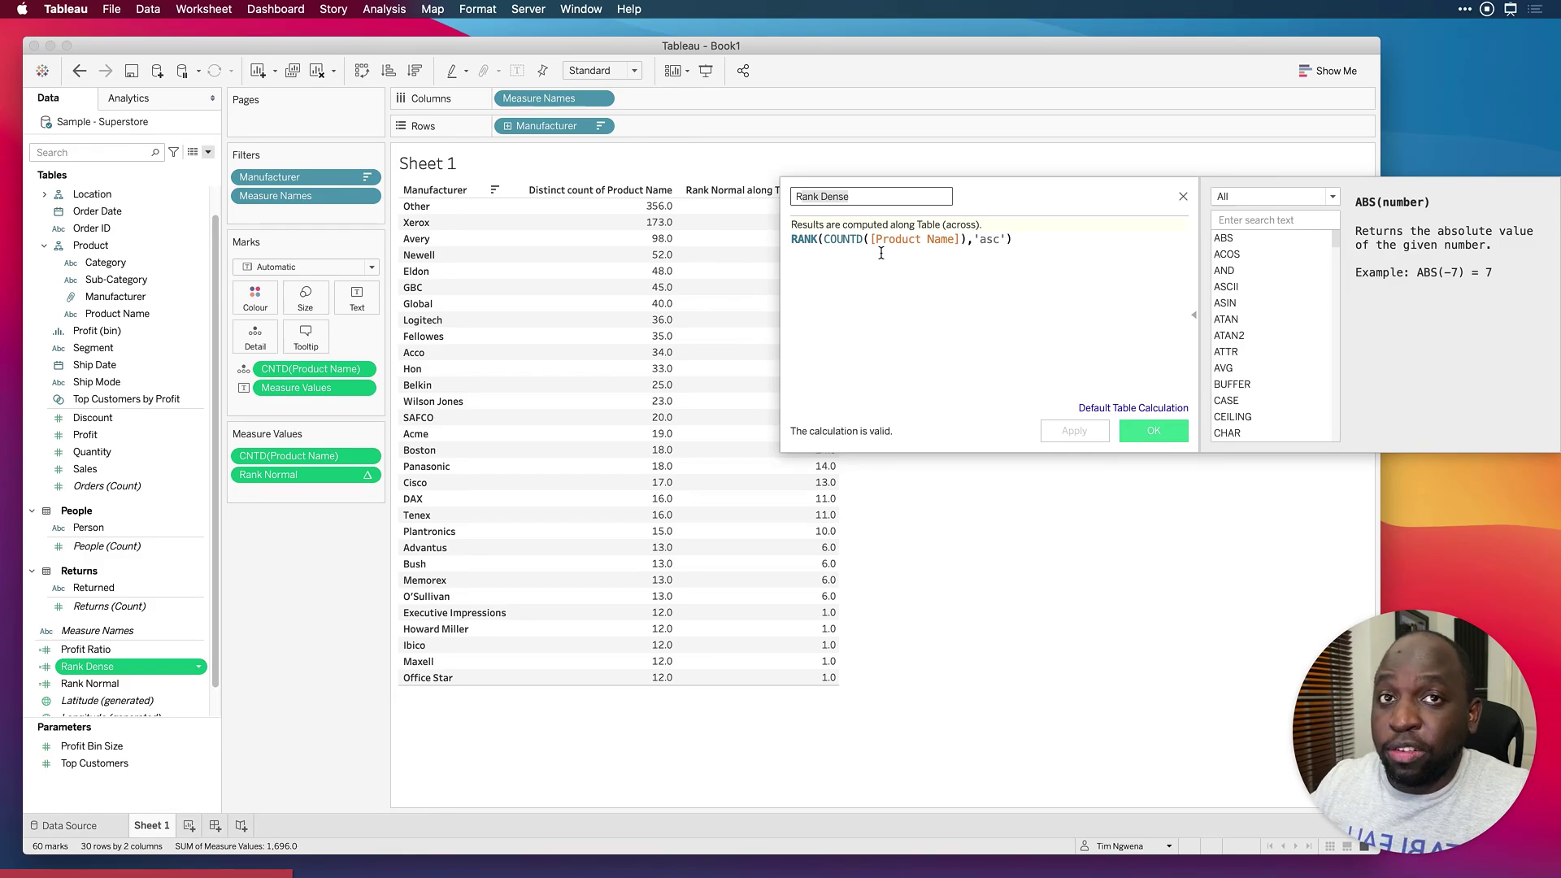
{"action": "left_click", "coordinate": [1247, 218]}
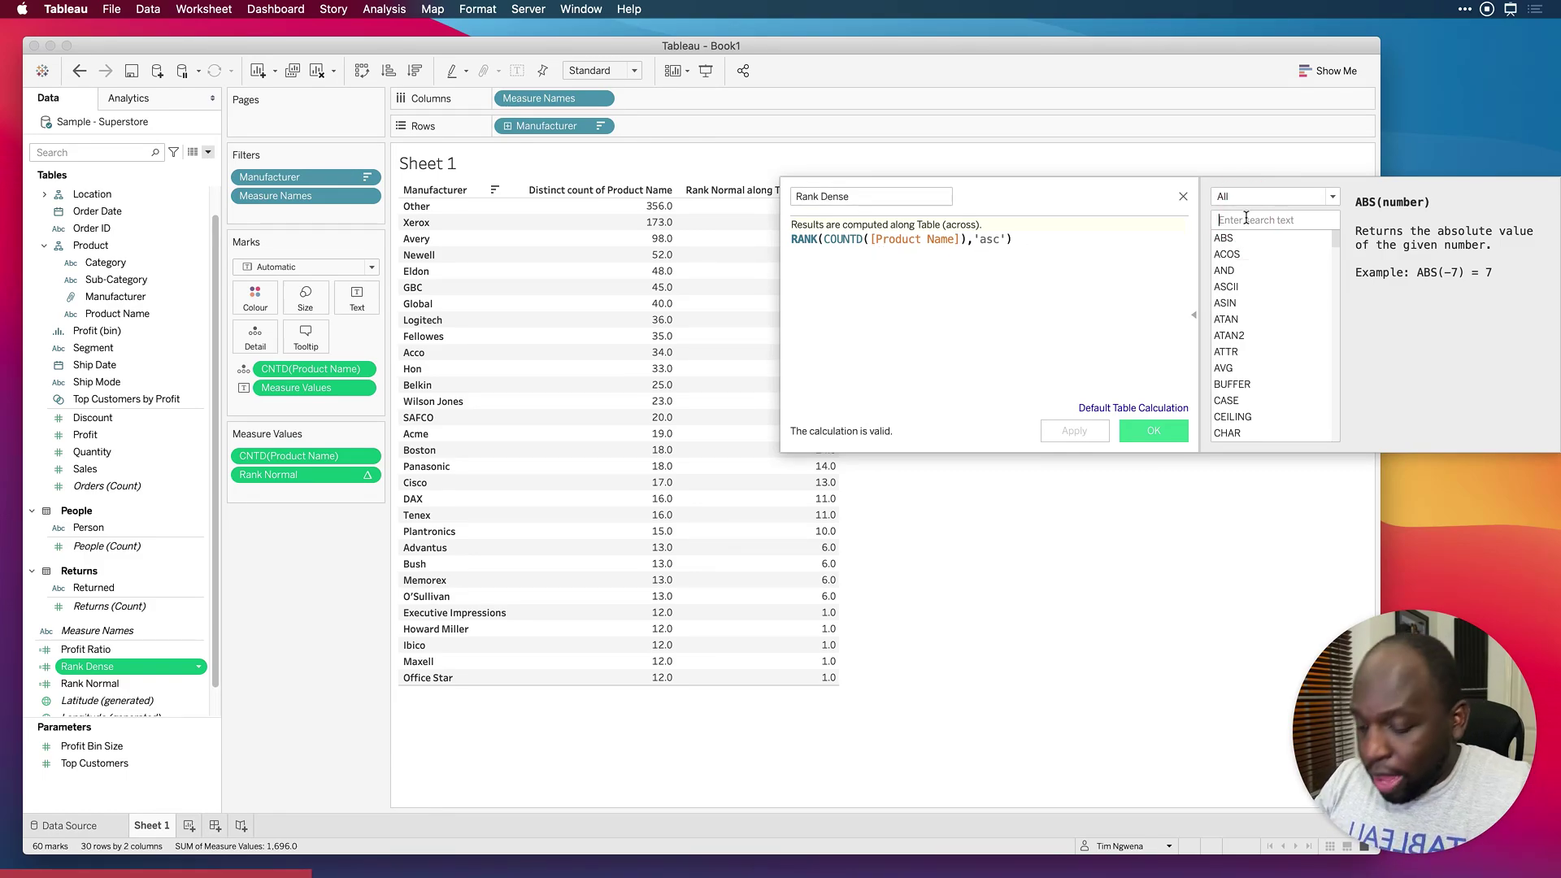
{"action": "type", "text": "rank"}
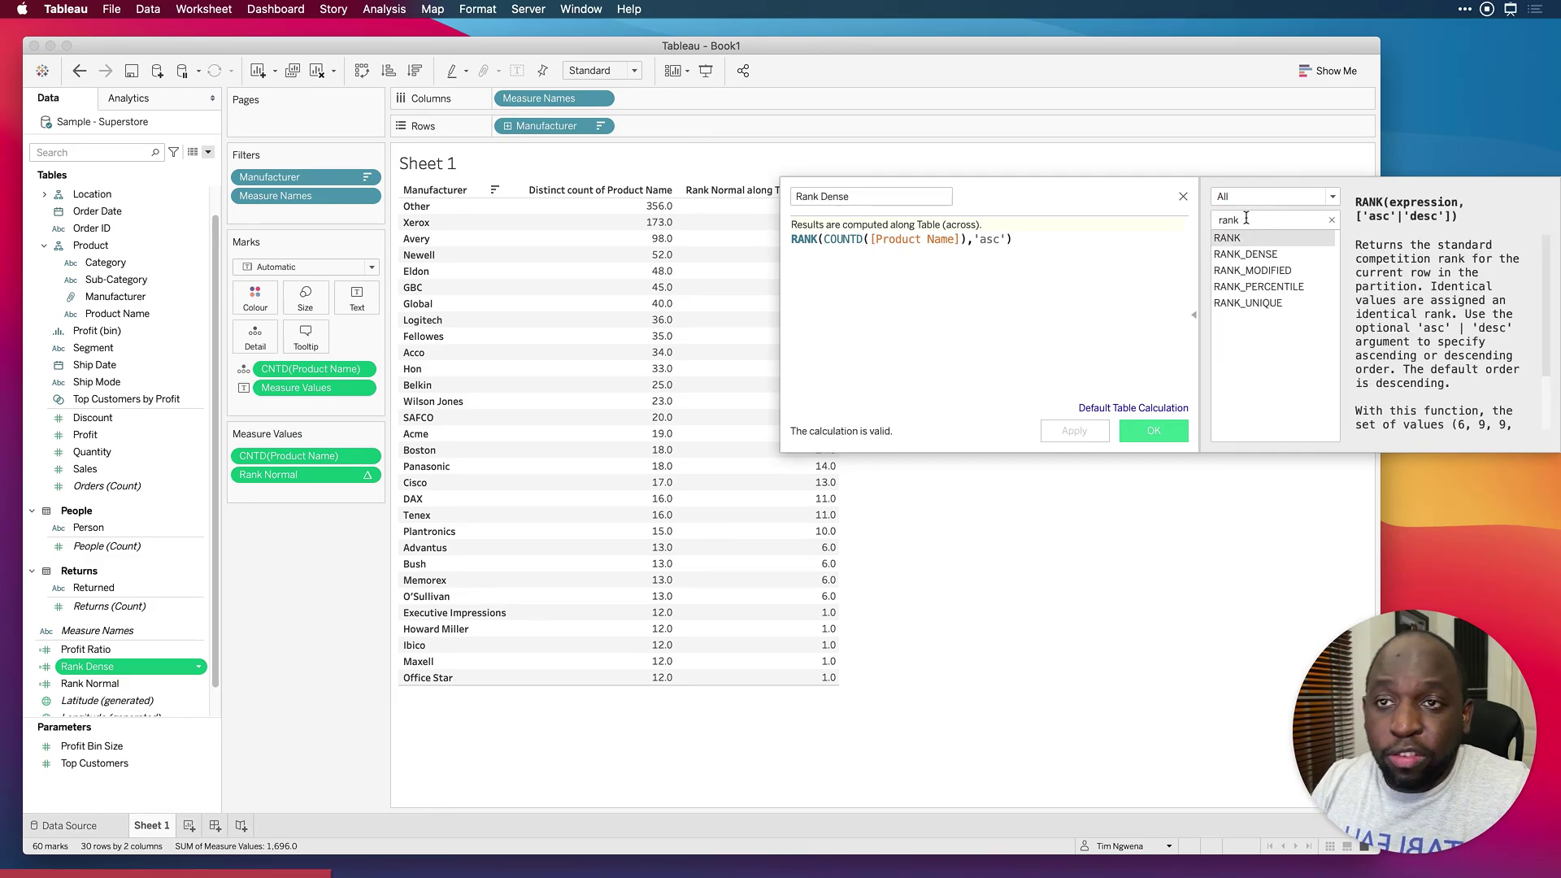
{"action": "left_click_drag", "start_coordinate": [1150, 199], "coordinate": [965, 231]}
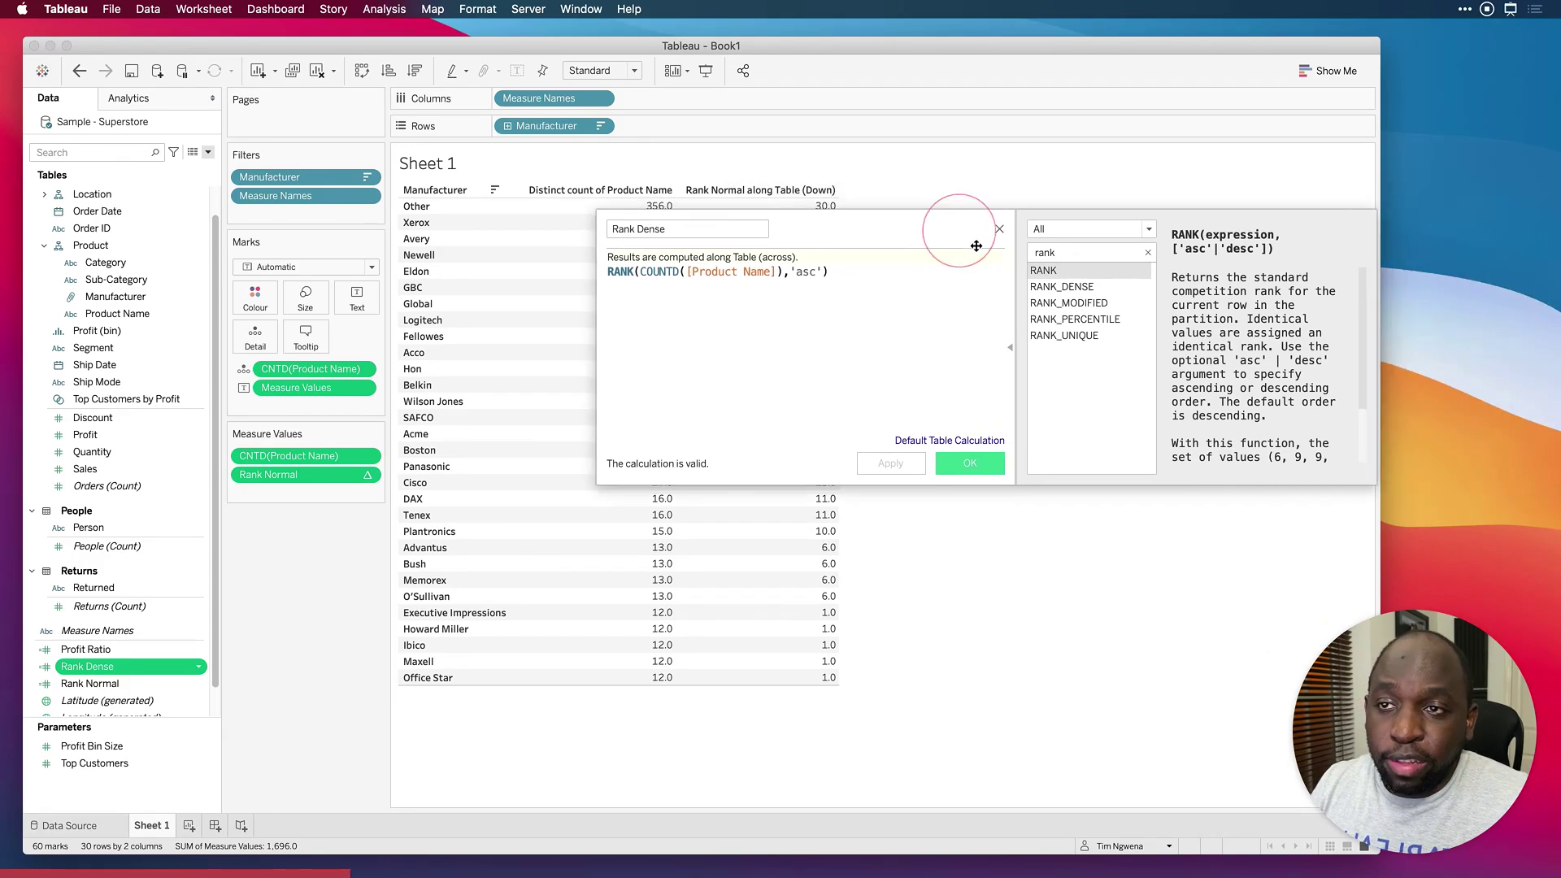
{"action": "left_click", "coordinate": [1070, 289]}
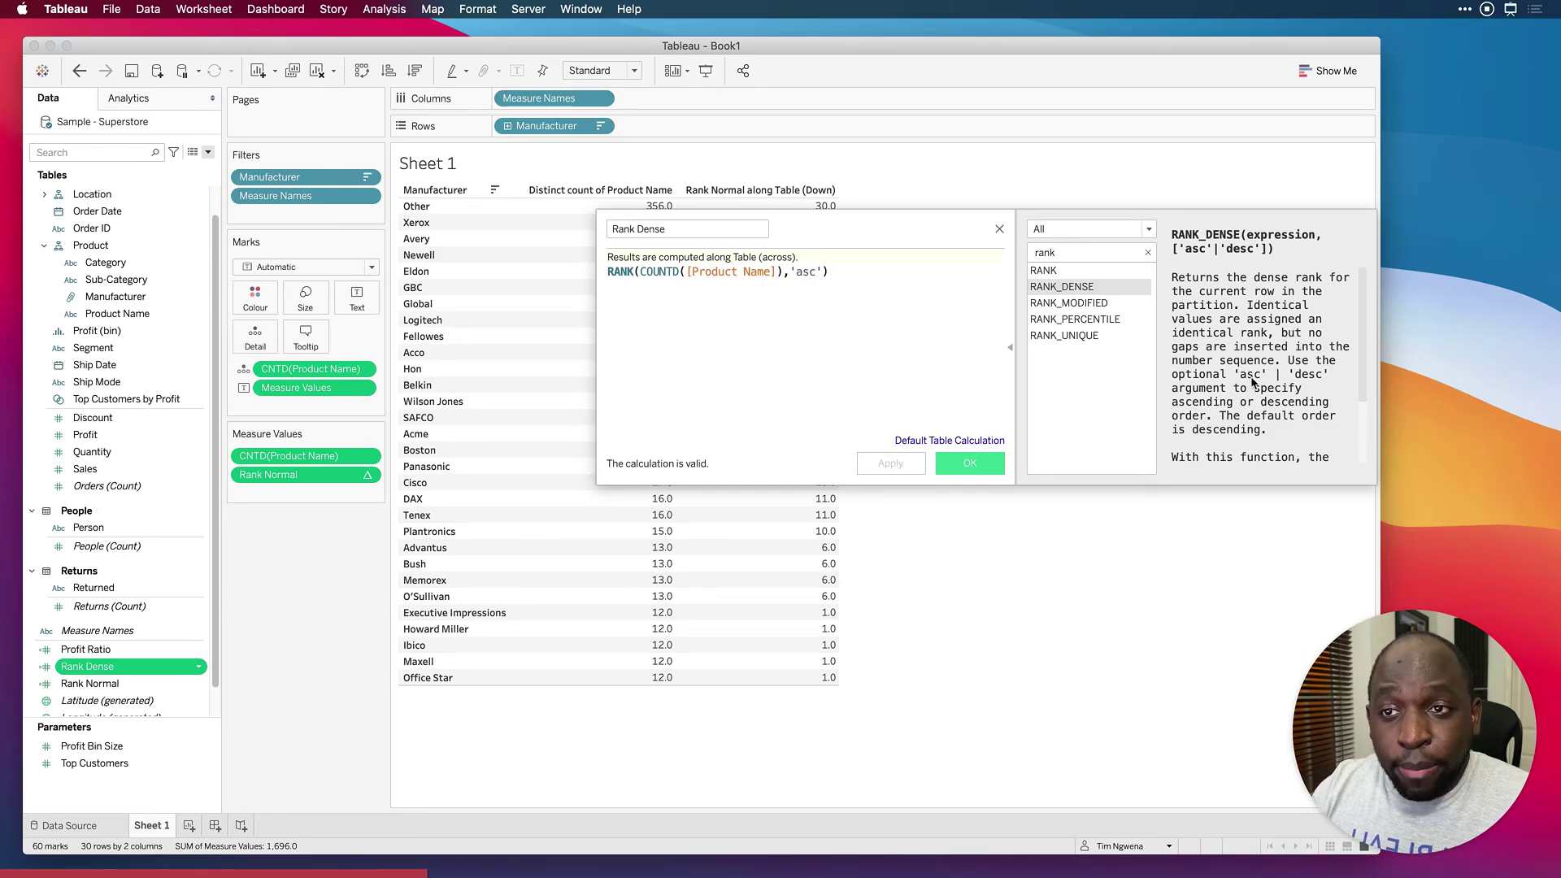
{"action": "left_click_drag", "start_coordinate": [908, 232], "coordinate": [1232, 302]}
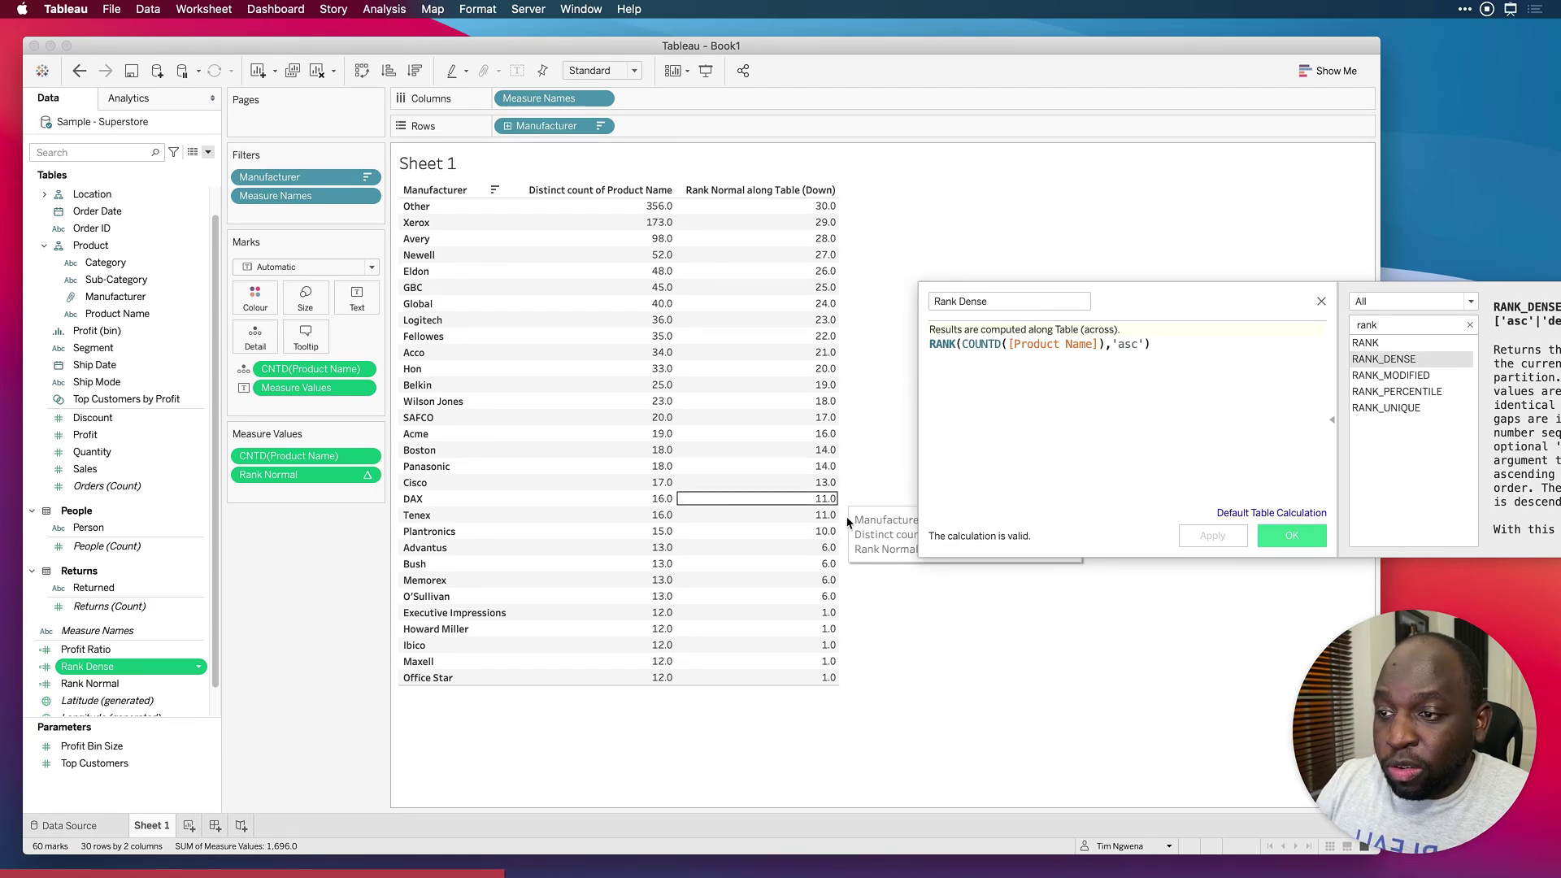
{"action": "mouse_move", "coordinate": [834, 542]}
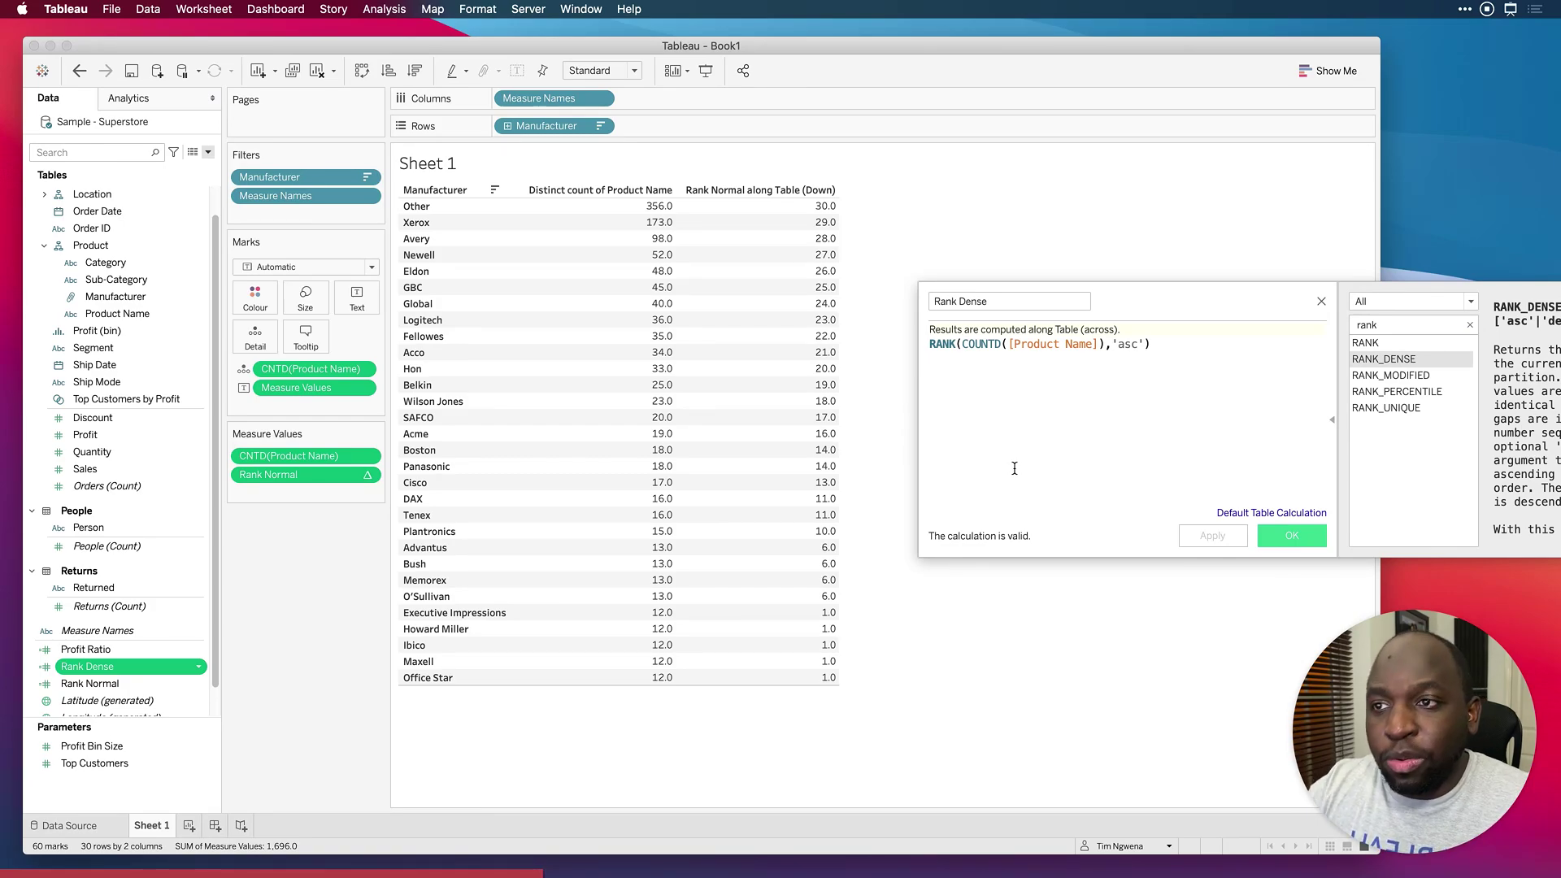
Step: Change the Rank Dense formula to RANK_DENSE(COUNTD([Product Name]),'desc') and apply it
{"action": "double_click", "coordinate": [1139, 344]}
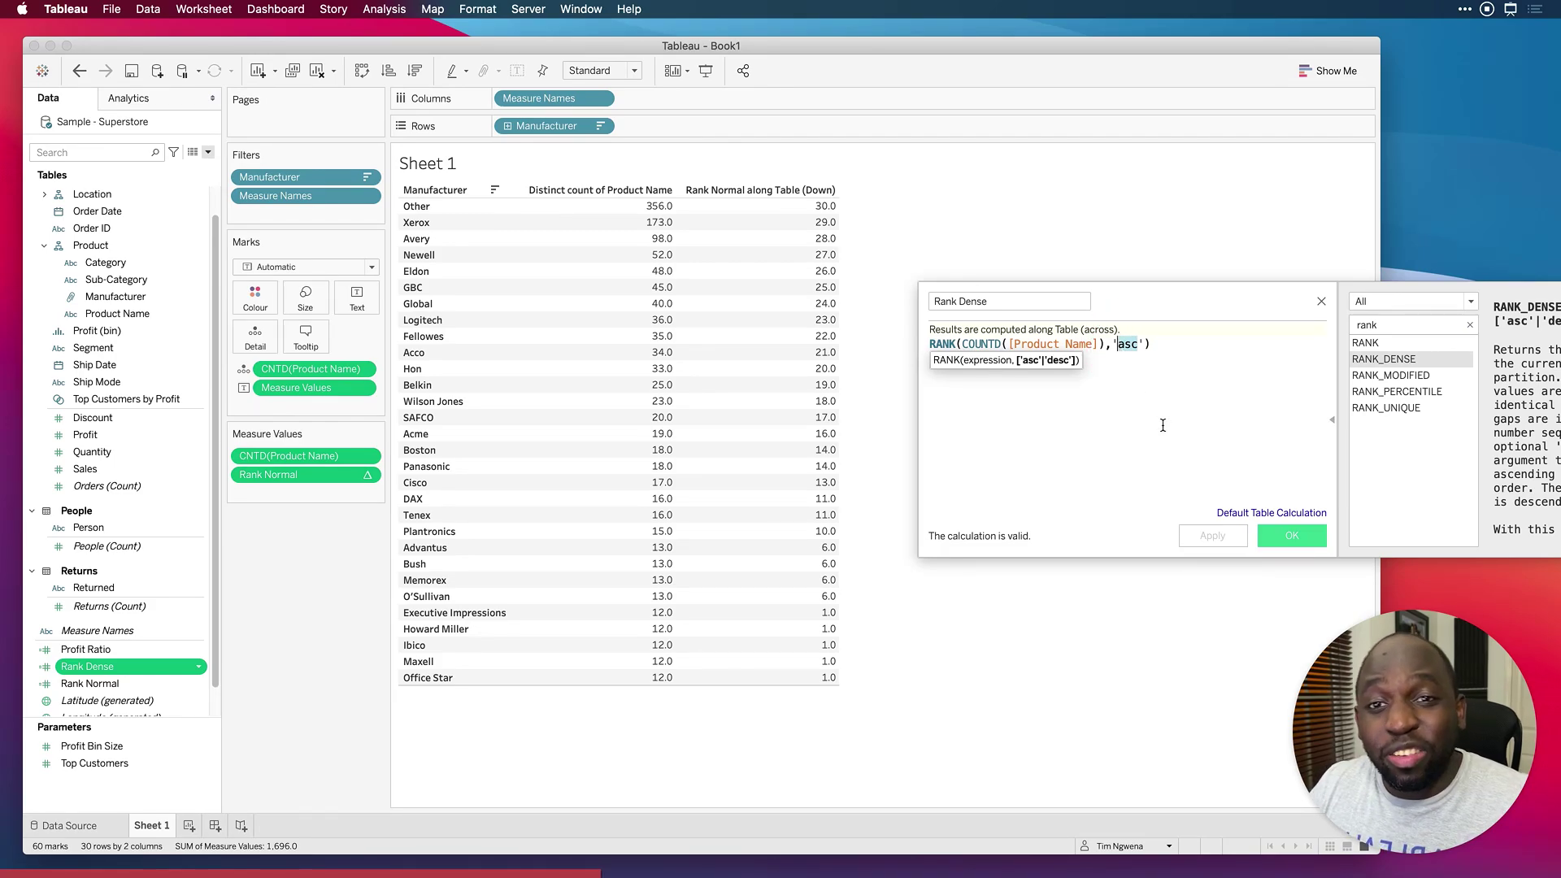
{"action": "type", "text": "desc"}
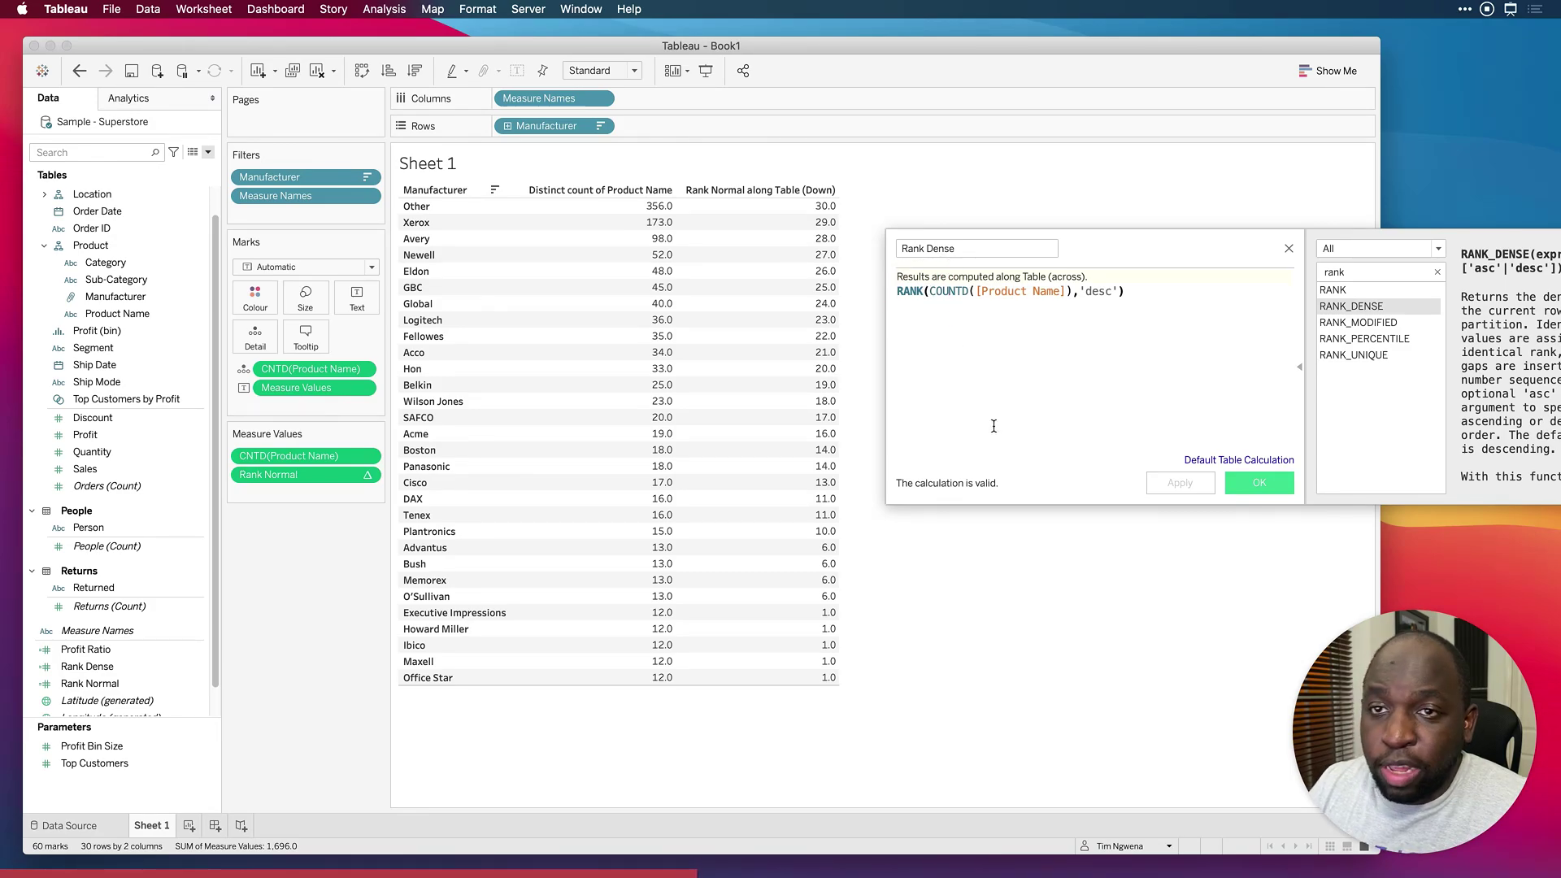
{"action": "type", "text": "_dense"}
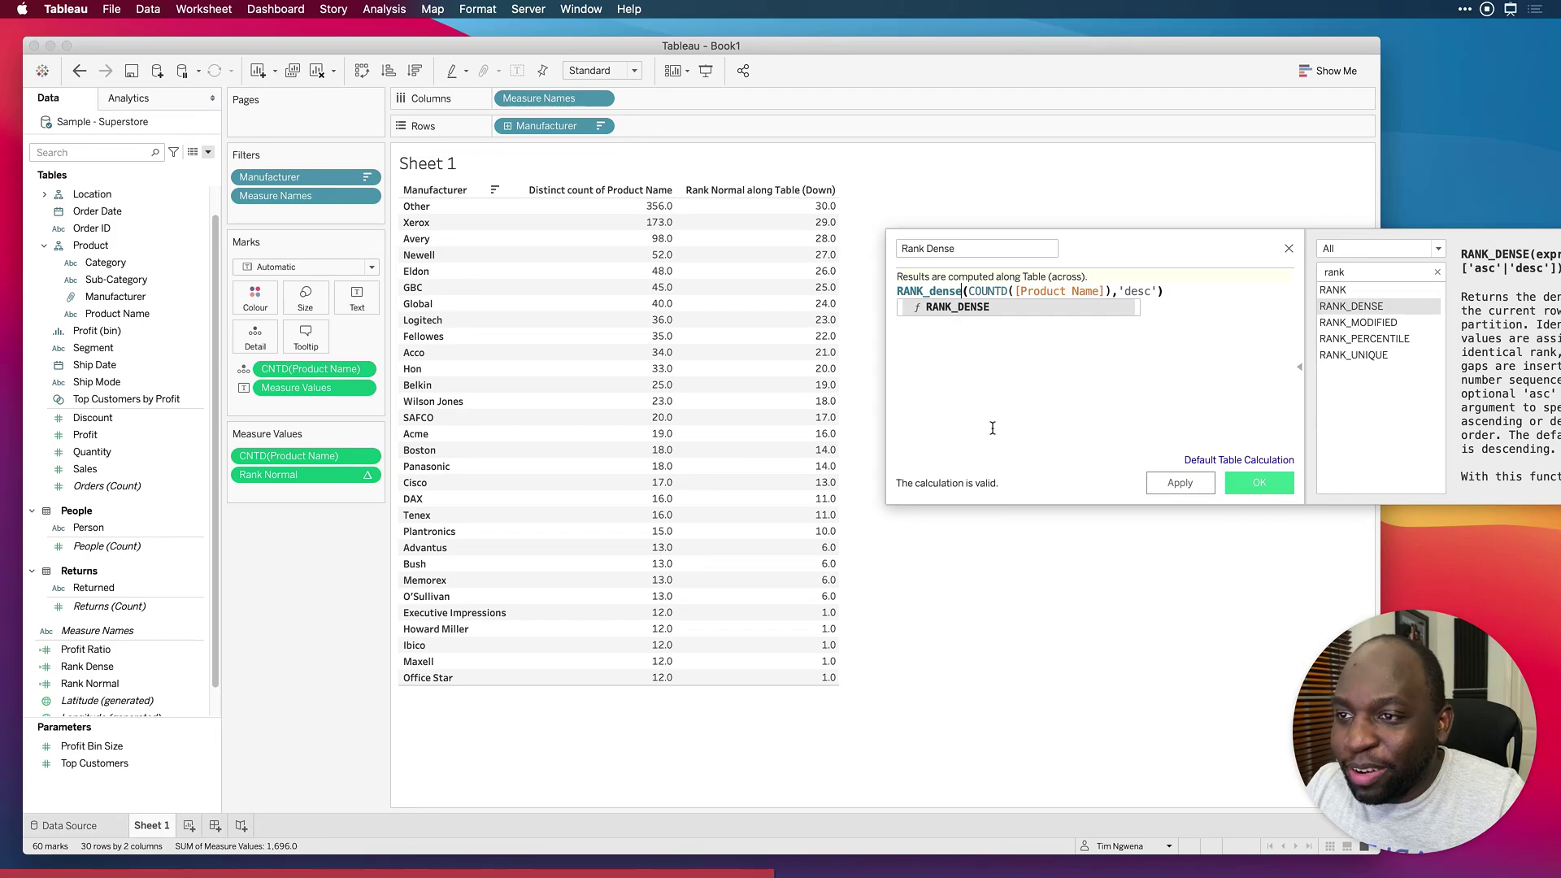
{"action": "left_click", "coordinate": [984, 313]}
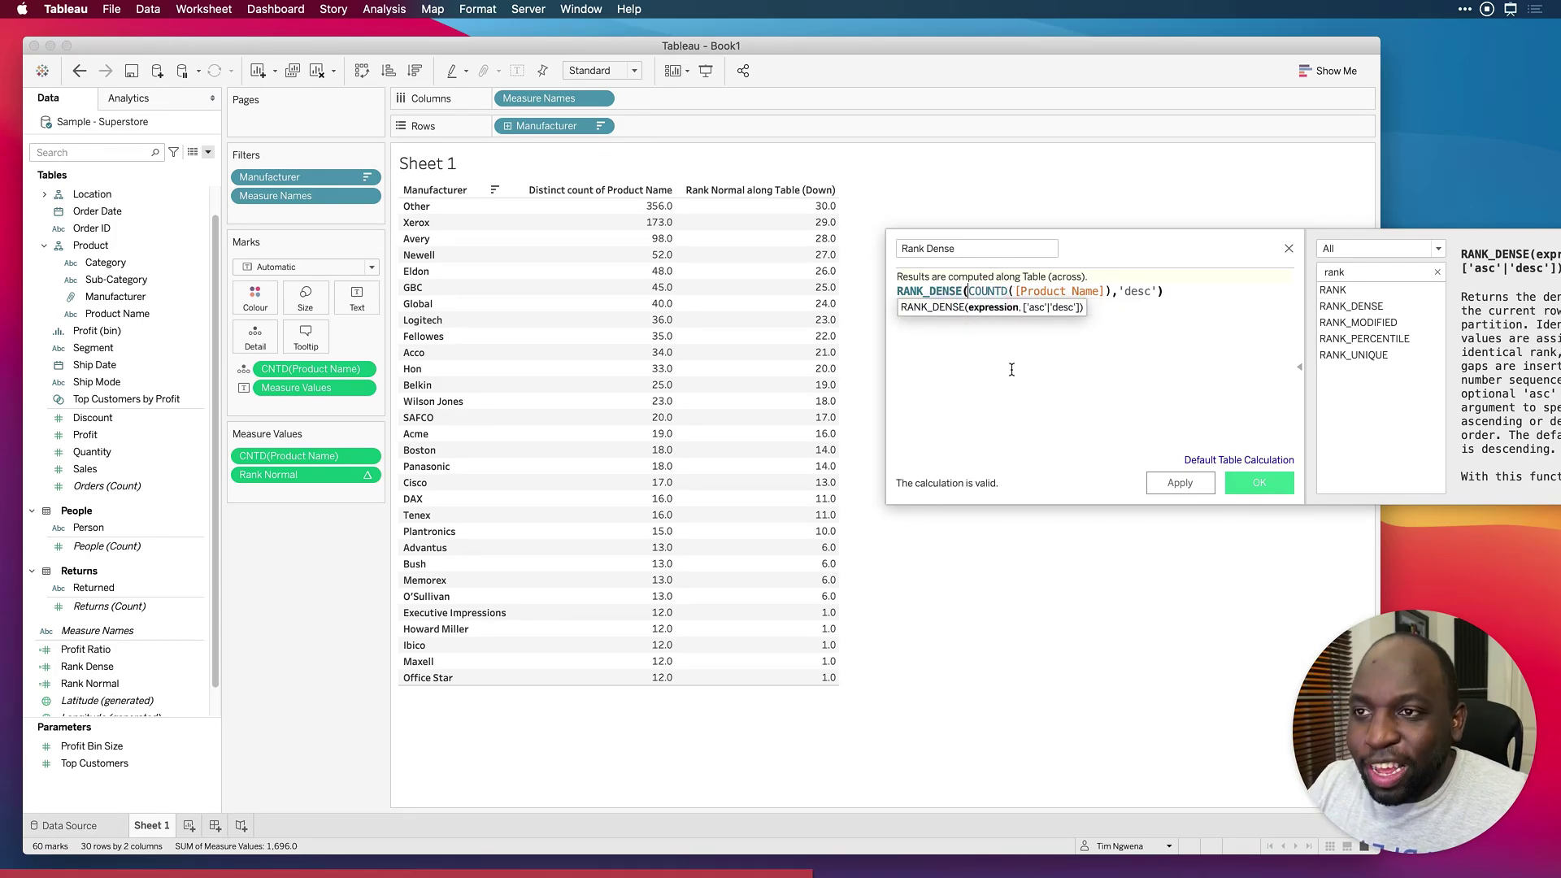
{"action": "left_click", "coordinate": [1171, 483]}
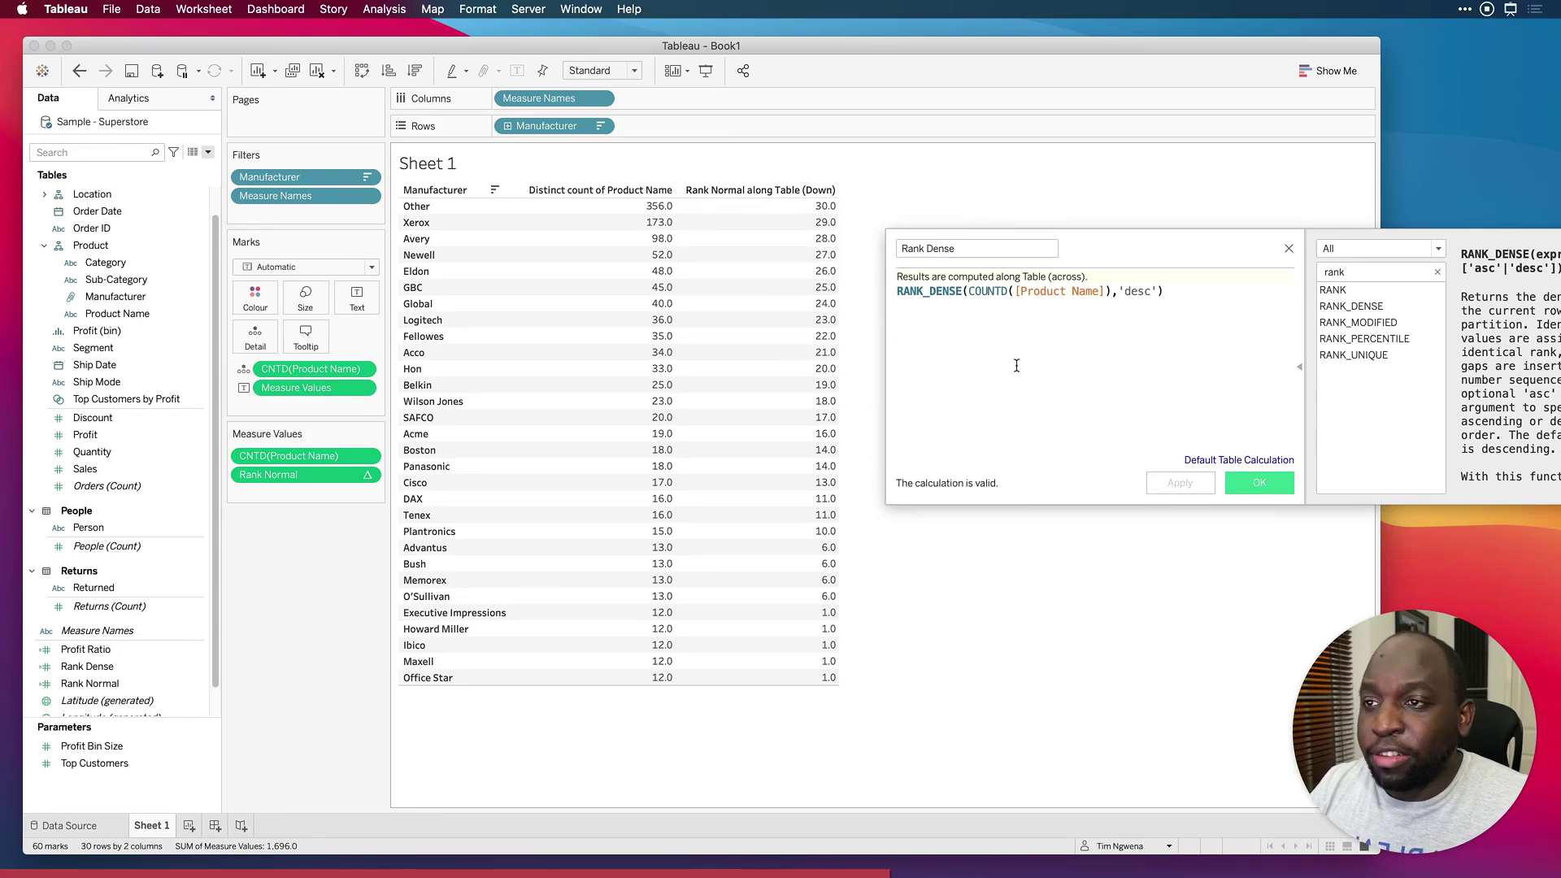
Step: Add Rank Dense as a column in the manufacturer table and close the editor
{"action": "left_click_drag", "start_coordinate": [49, 668], "coordinate": [531, 492]}
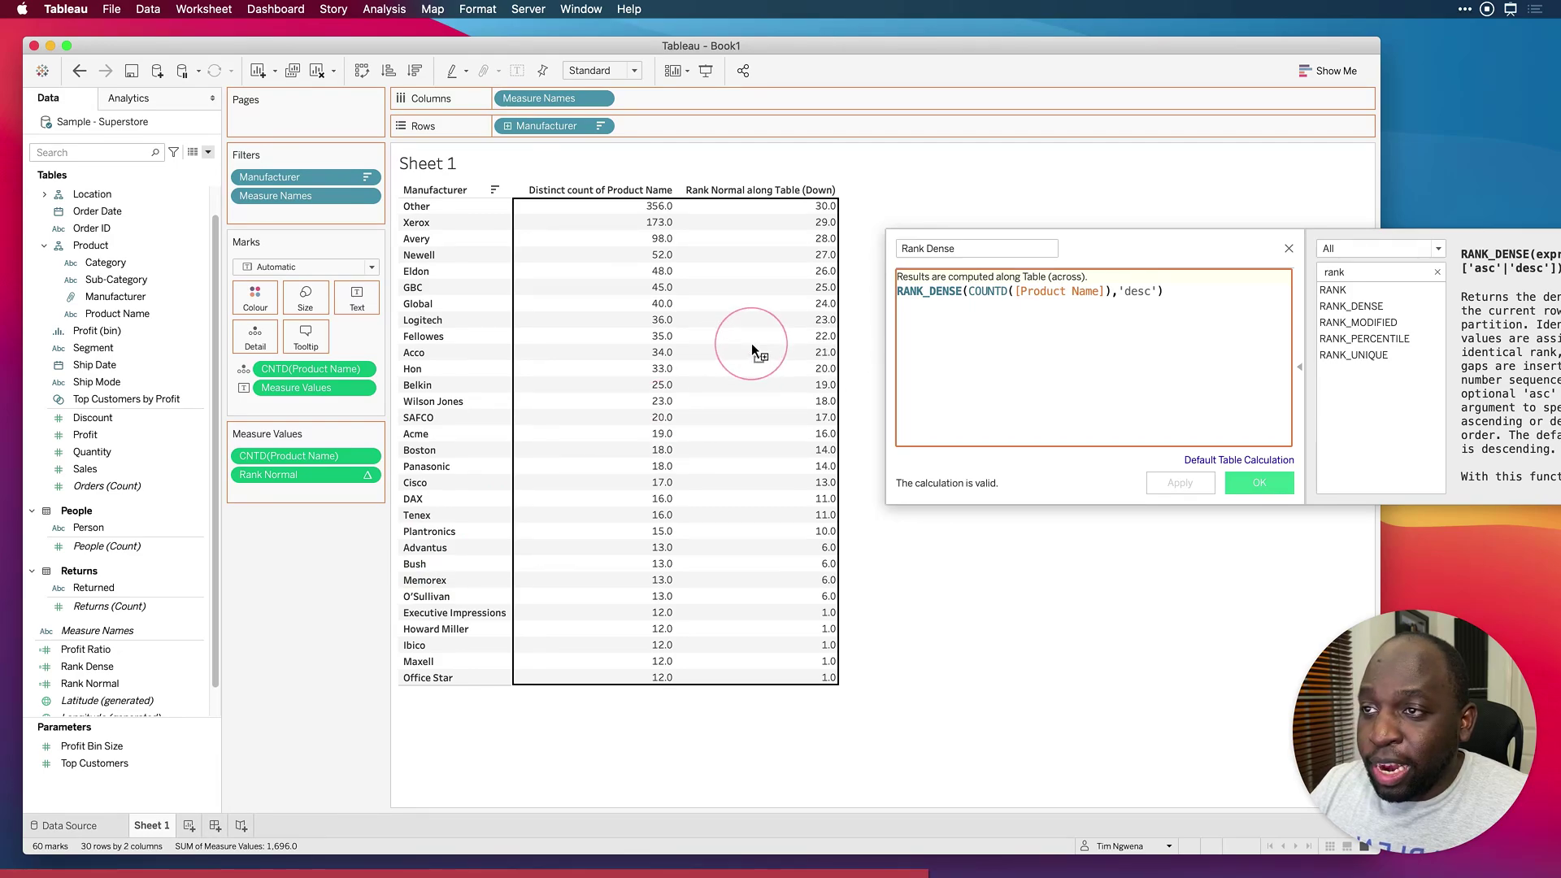
{"action": "left_click_drag", "start_coordinate": [1106, 267], "coordinate": [1231, 216]}
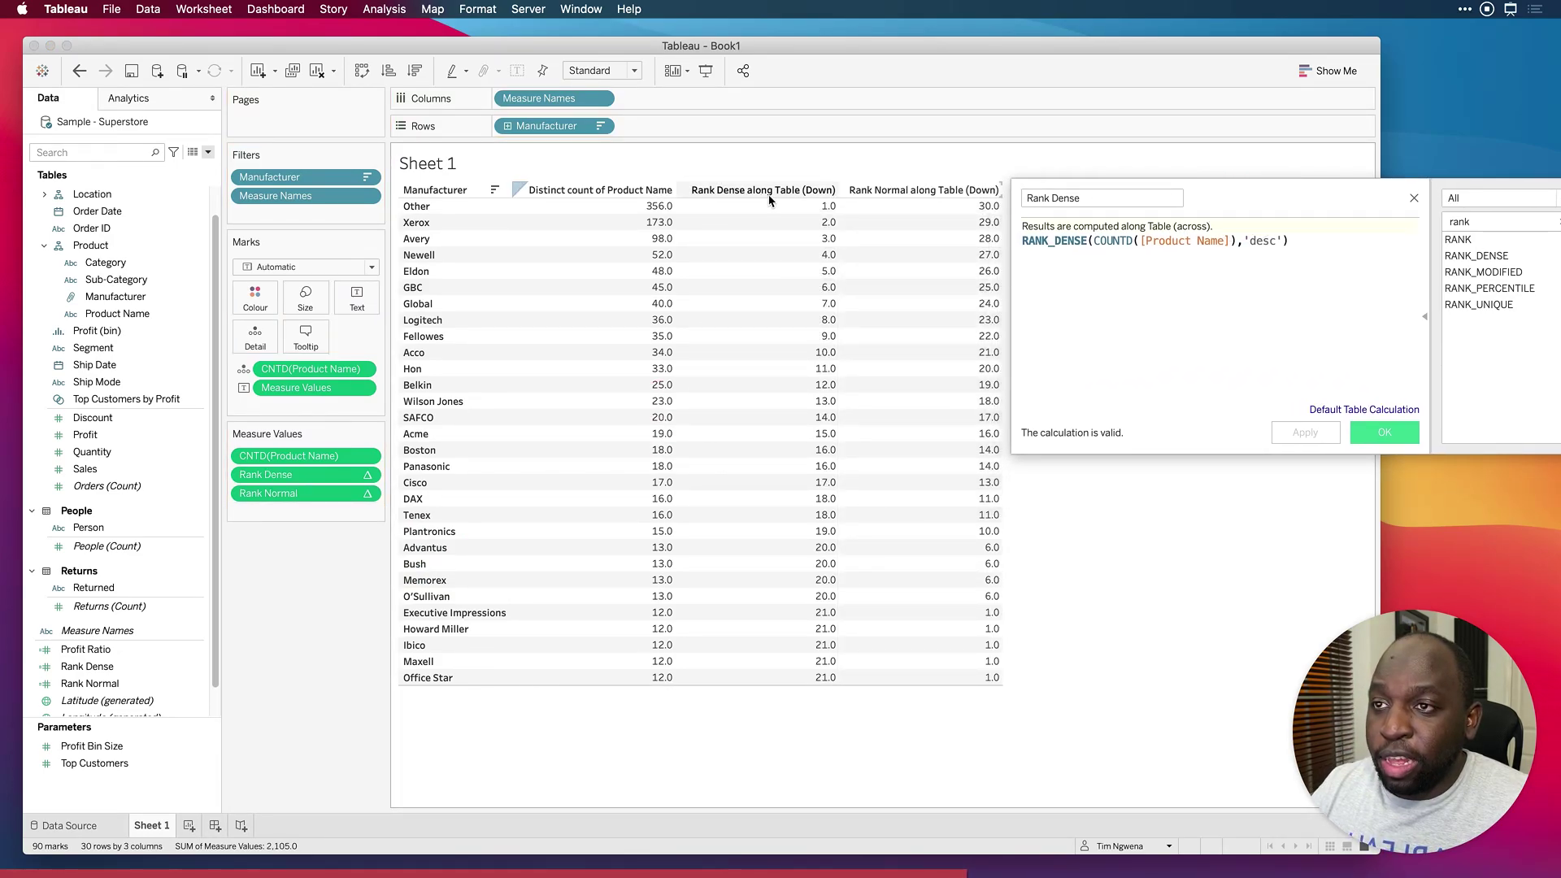
{"action": "left_click", "coordinate": [1383, 435]}
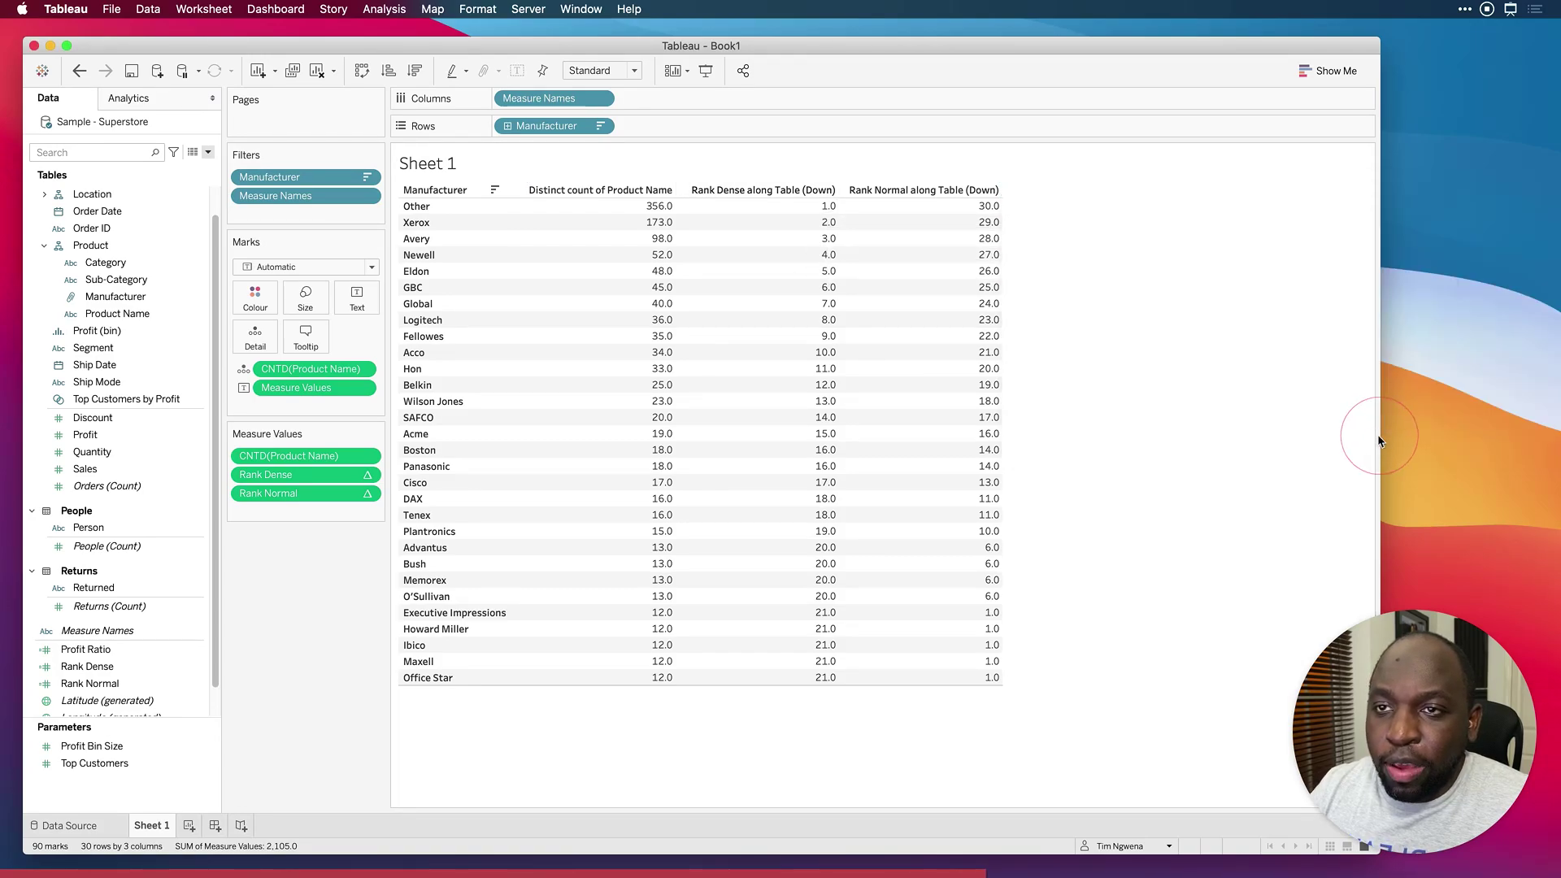
Step: Change the Rank Normal formula's sort order from 'asc' to 'desc' and apply it
{"action": "left_click", "coordinate": [105, 683]}
{"action": "right_click", "coordinate": [105, 686]}
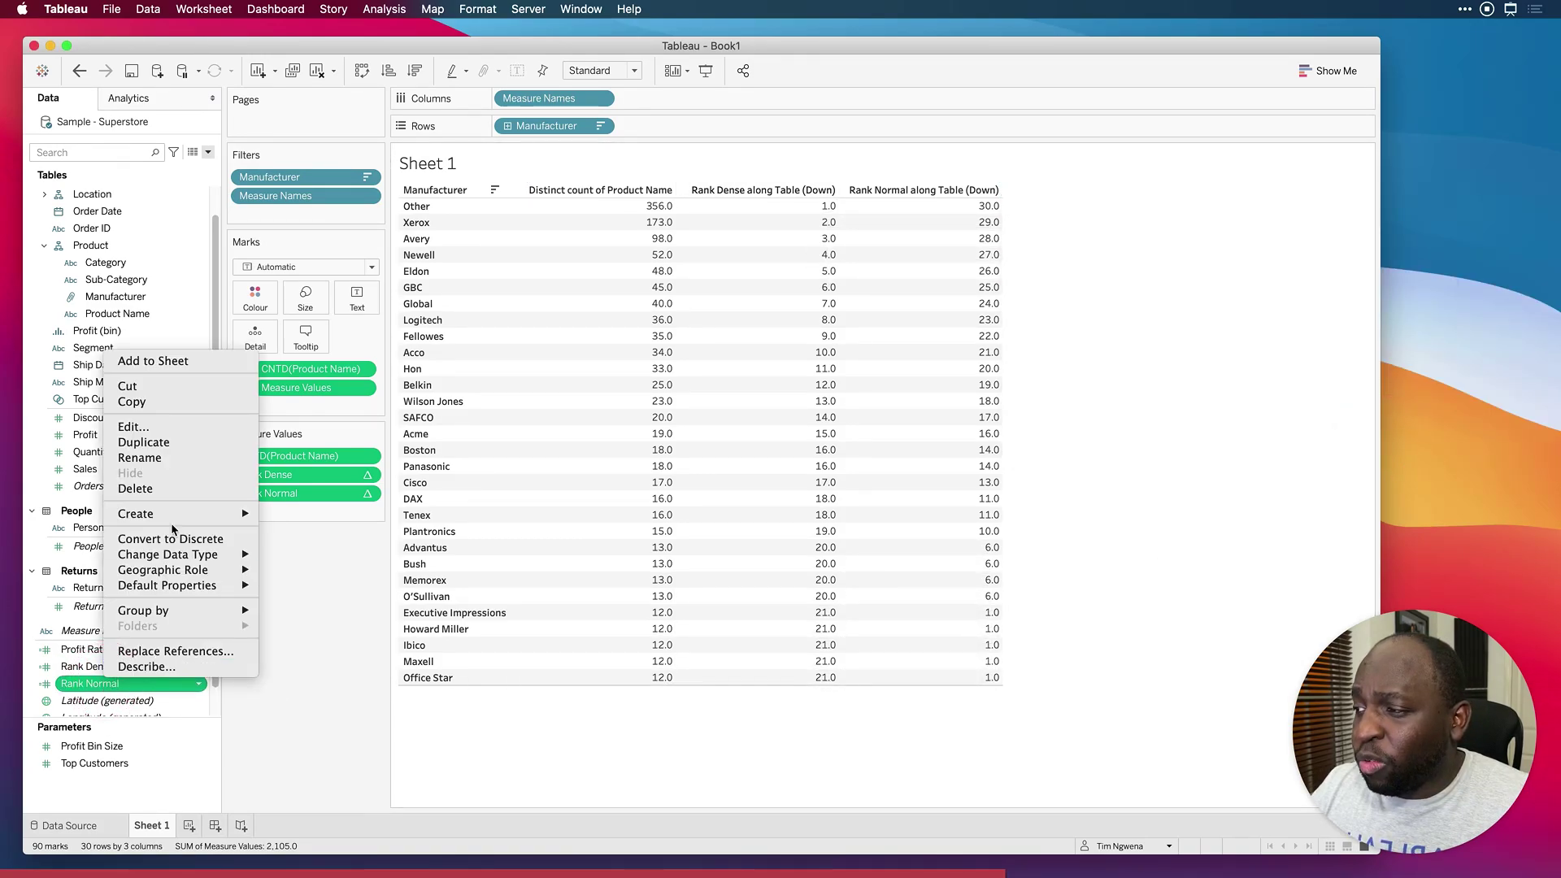
{"action": "left_click", "coordinate": [142, 424]}
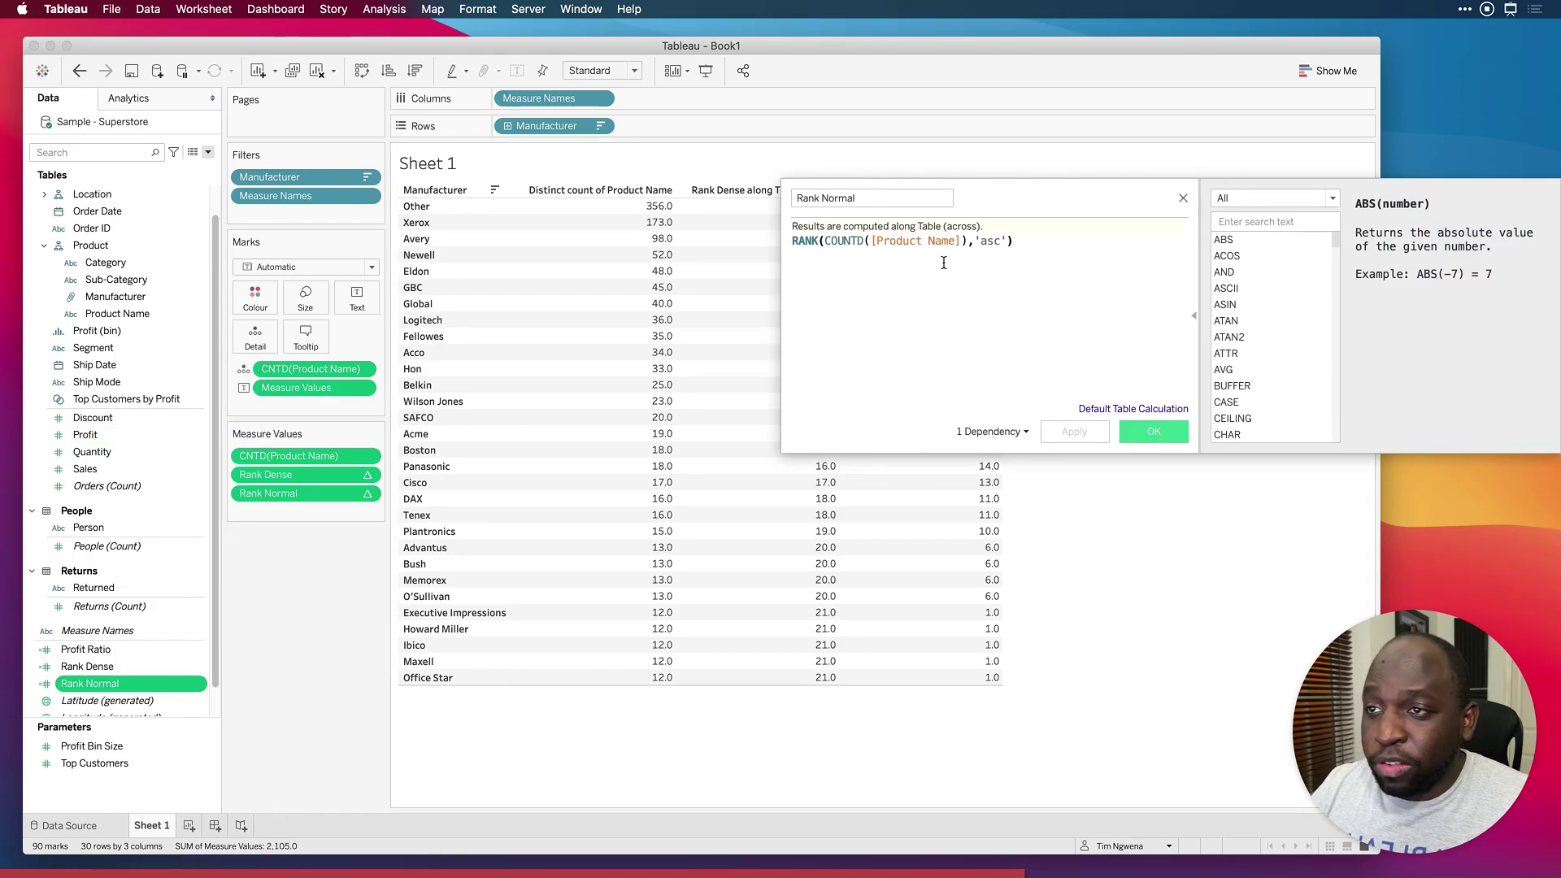
{"action": "double_click", "coordinate": [989, 241]}
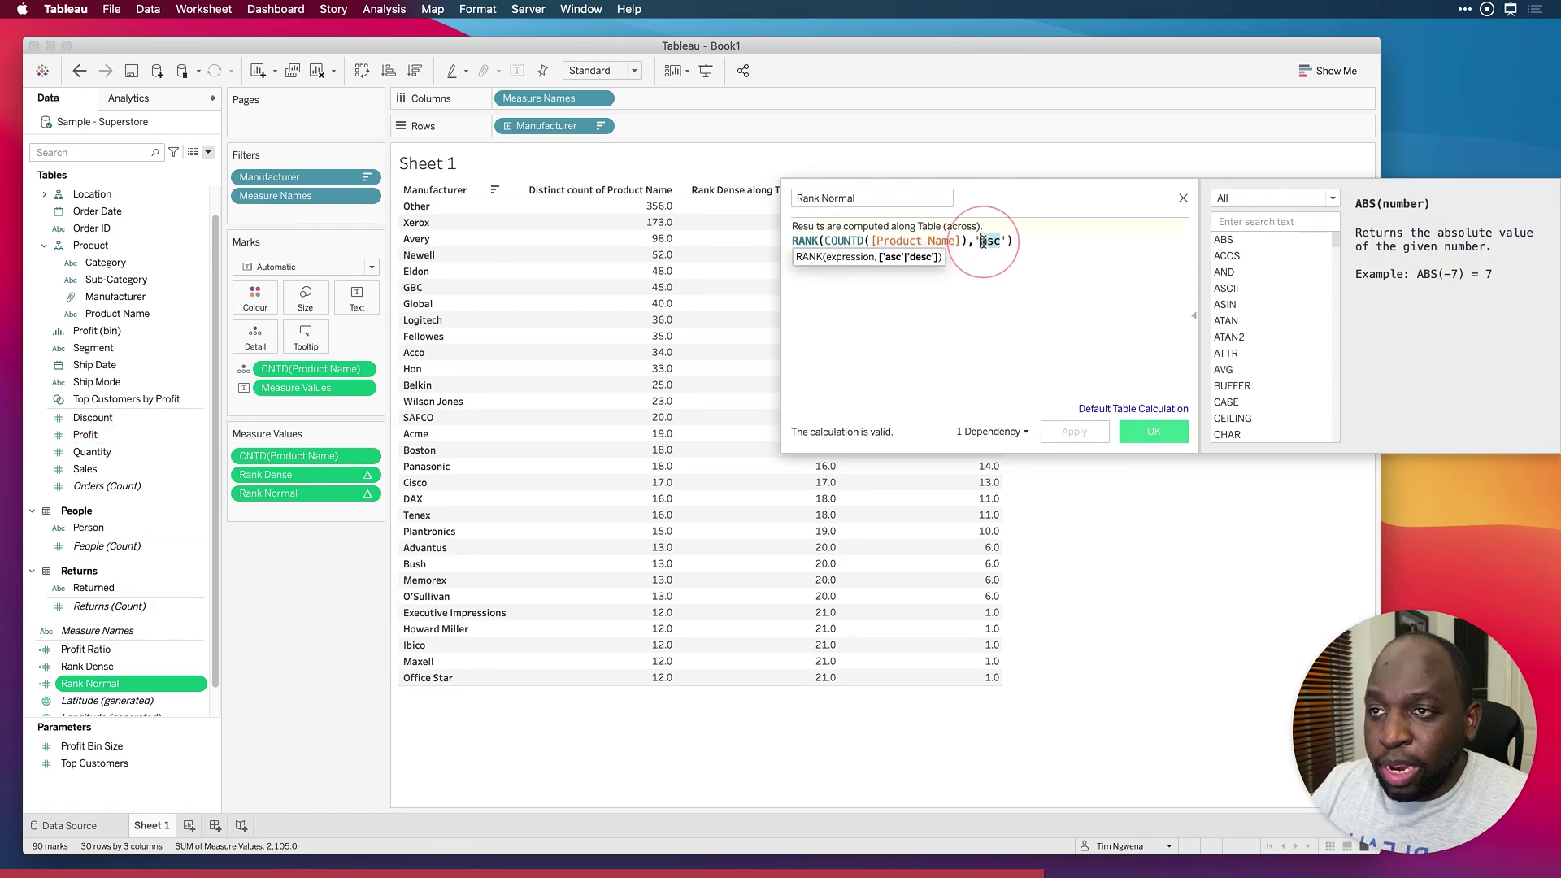
{"action": "type", "text": "desc"}
{"action": "left_click", "coordinate": [1074, 431]}
{"action": "left_click", "coordinate": [1171, 437]}
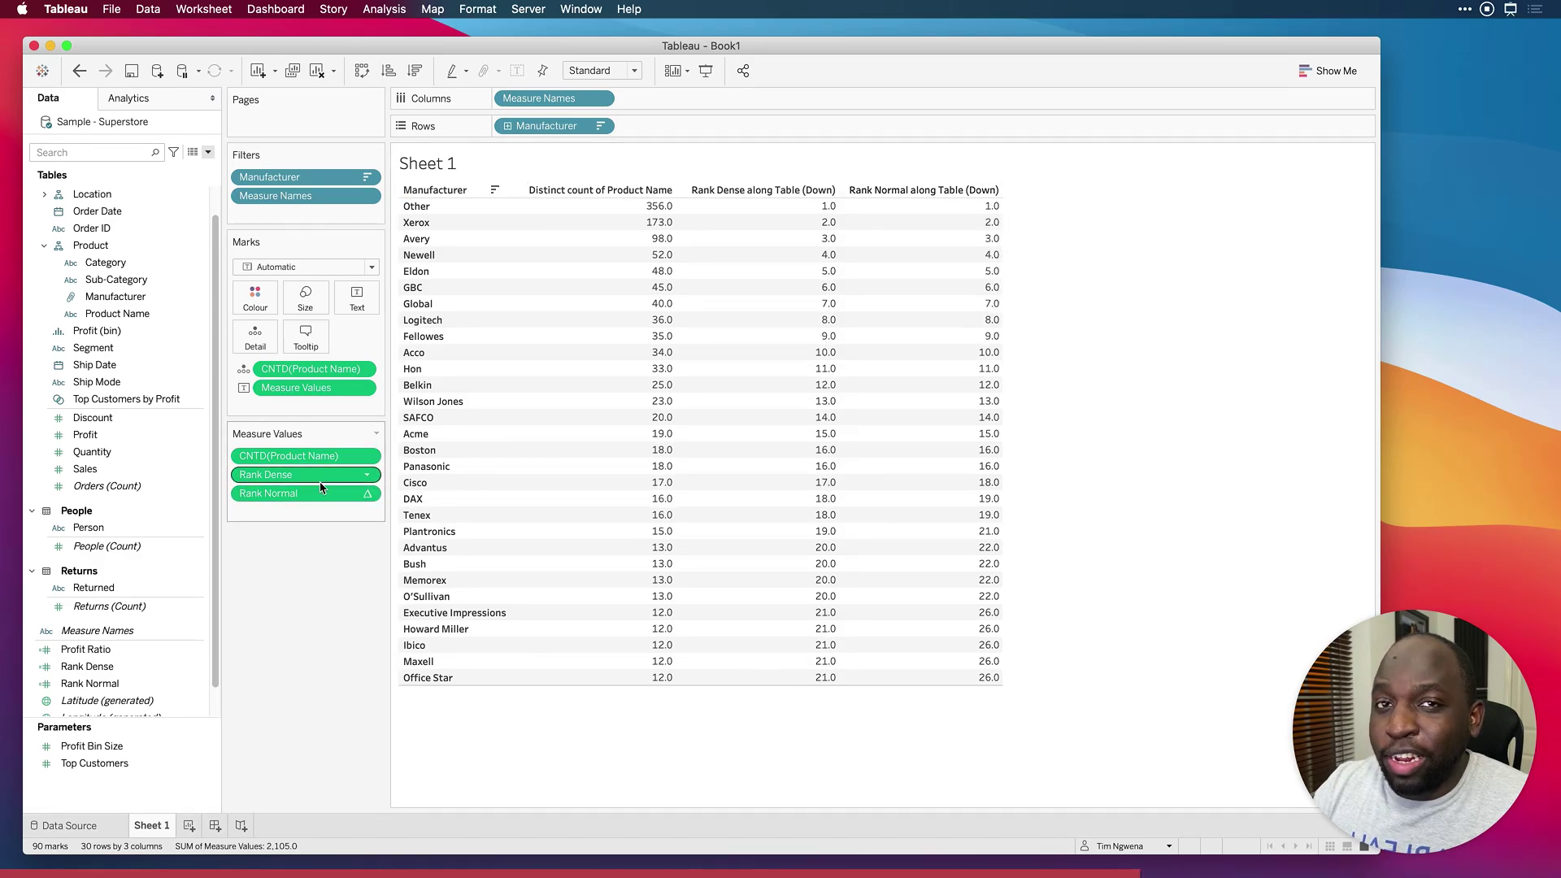
Step: Move Rank Dense after Rank Normal and compare ranks, e.g. Plantronics 21 versus 19
{"action": "left_click_drag", "start_coordinate": [308, 478], "coordinate": [306, 510]}
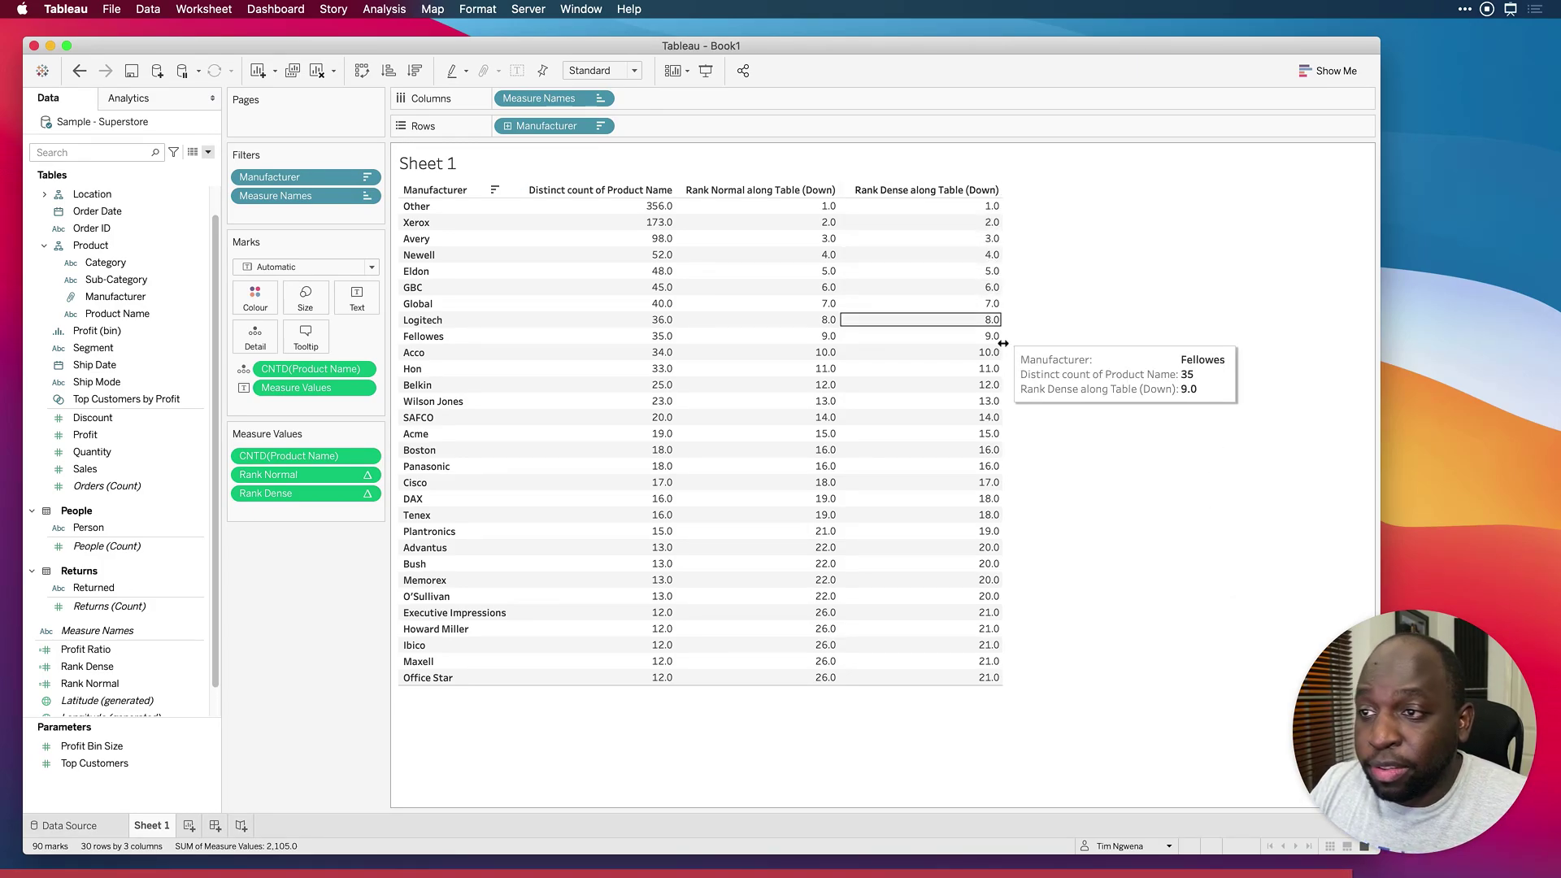
{"action": "mouse_move", "coordinate": [867, 453]}
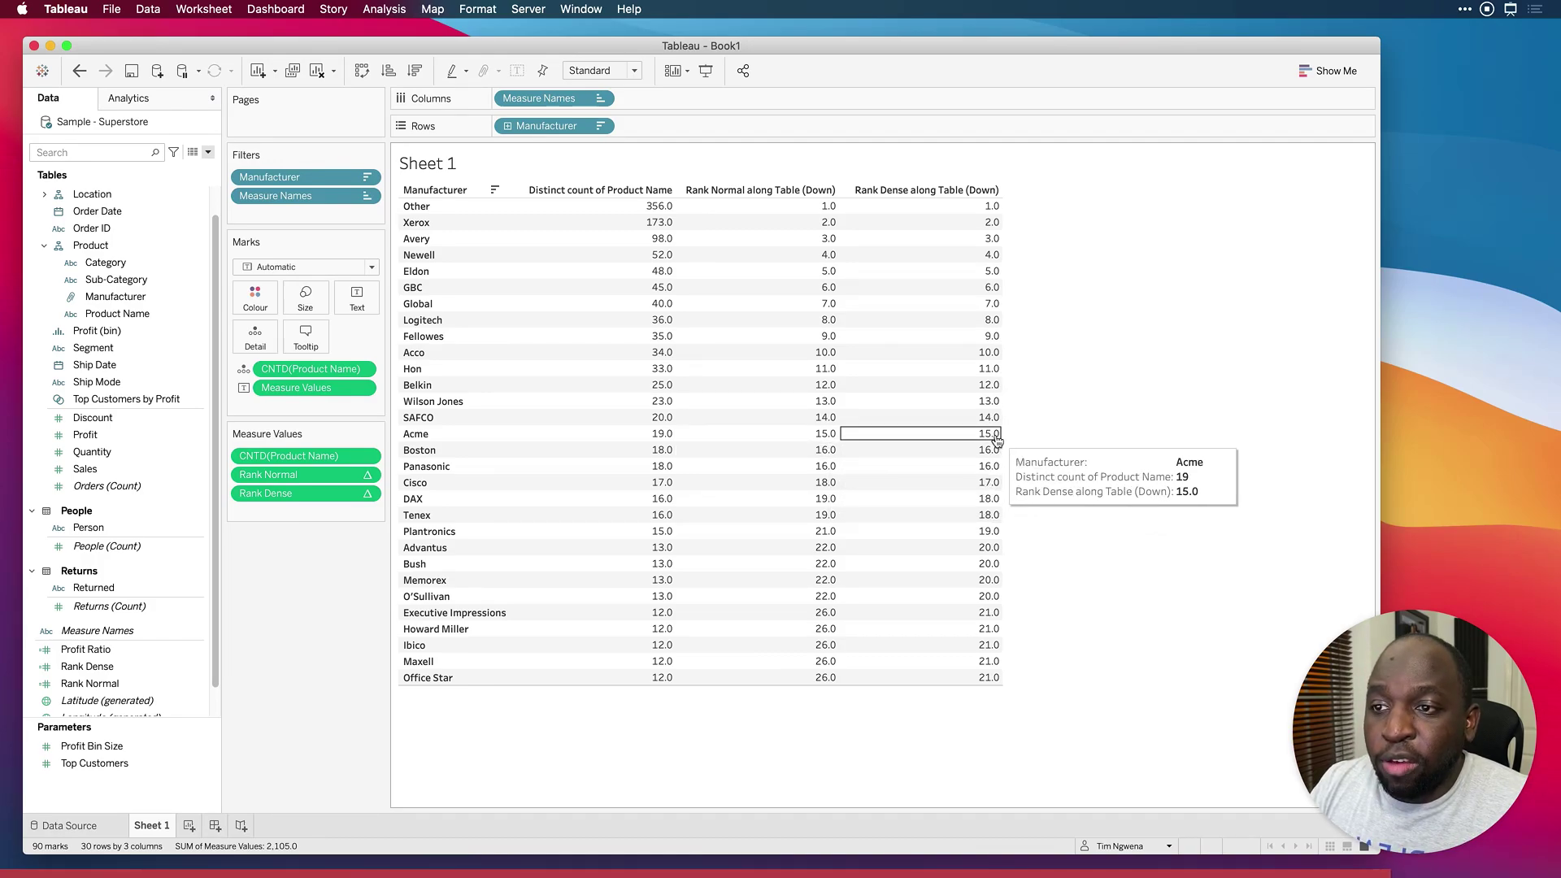
{"action": "mouse_move", "coordinate": [997, 470]}
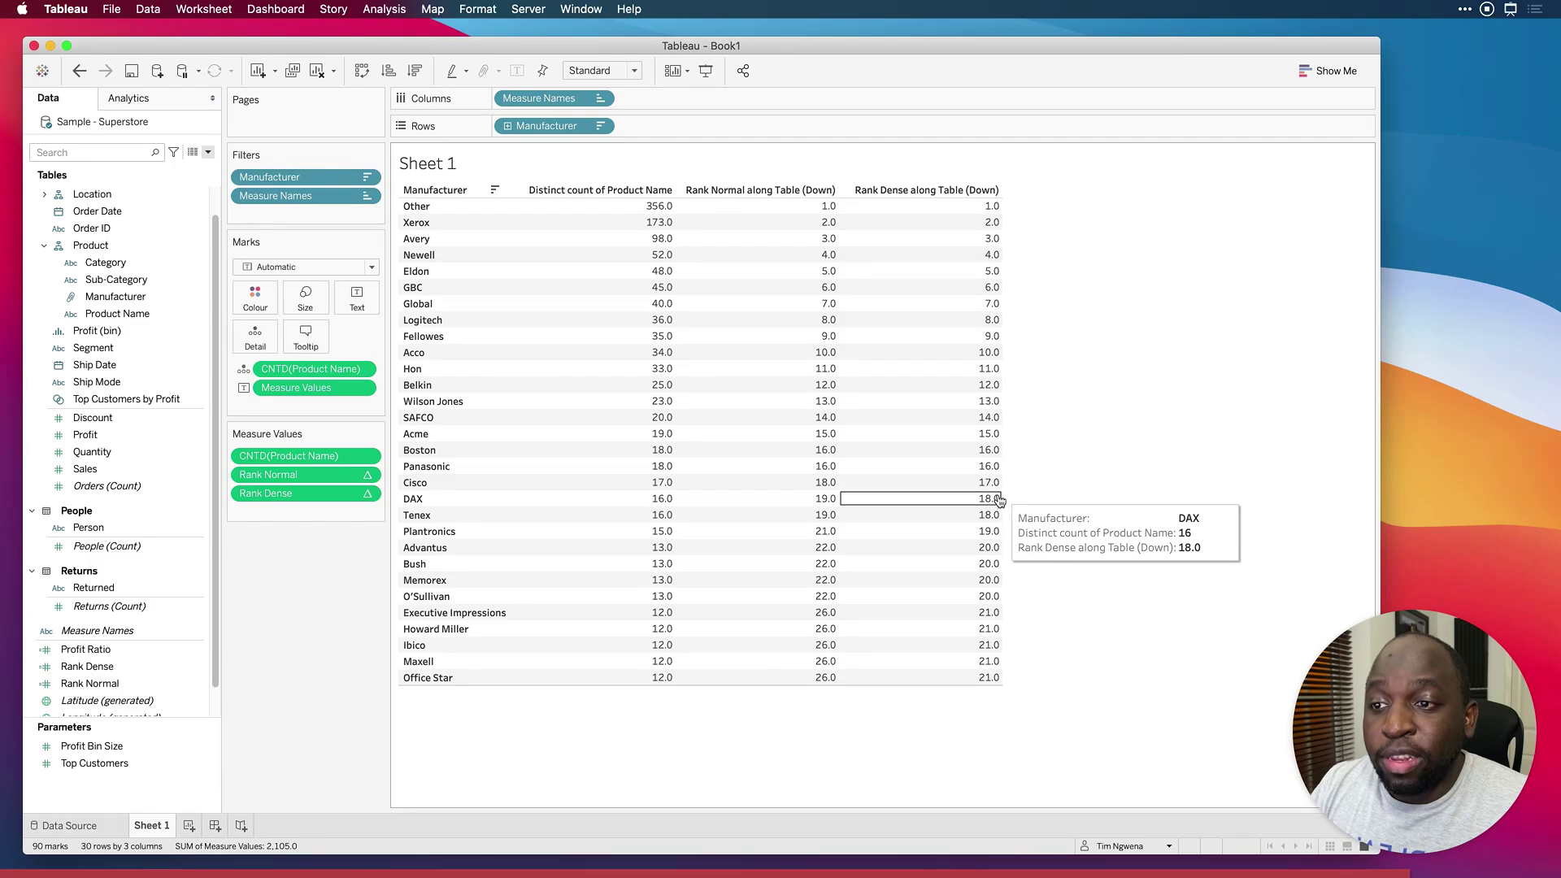
{"action": "mouse_move", "coordinate": [997, 538]}
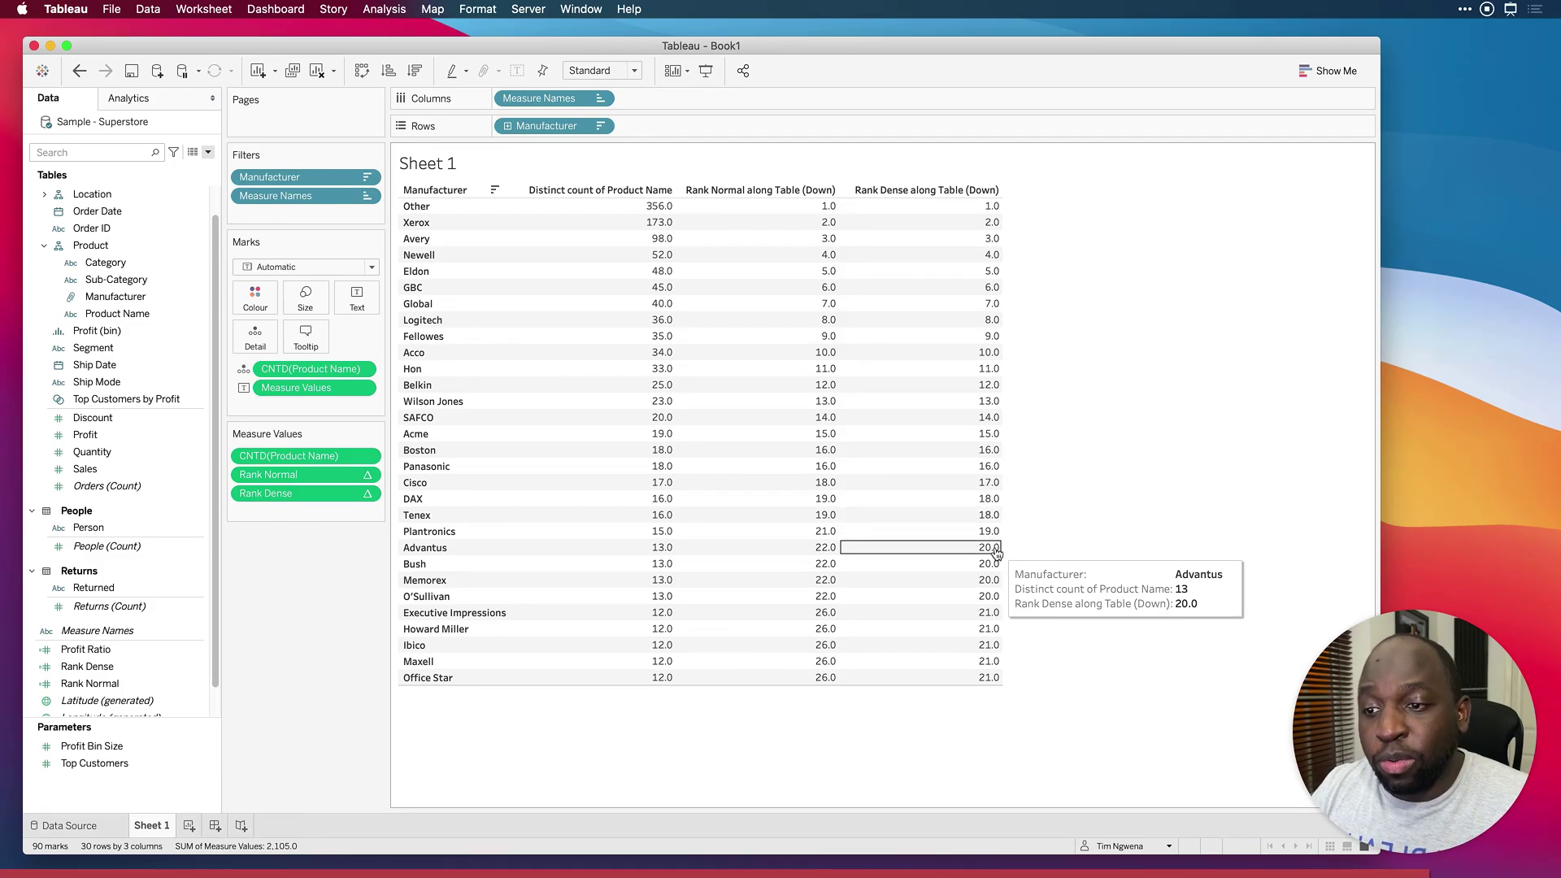
{"action": "mouse_move", "coordinate": [996, 685]}
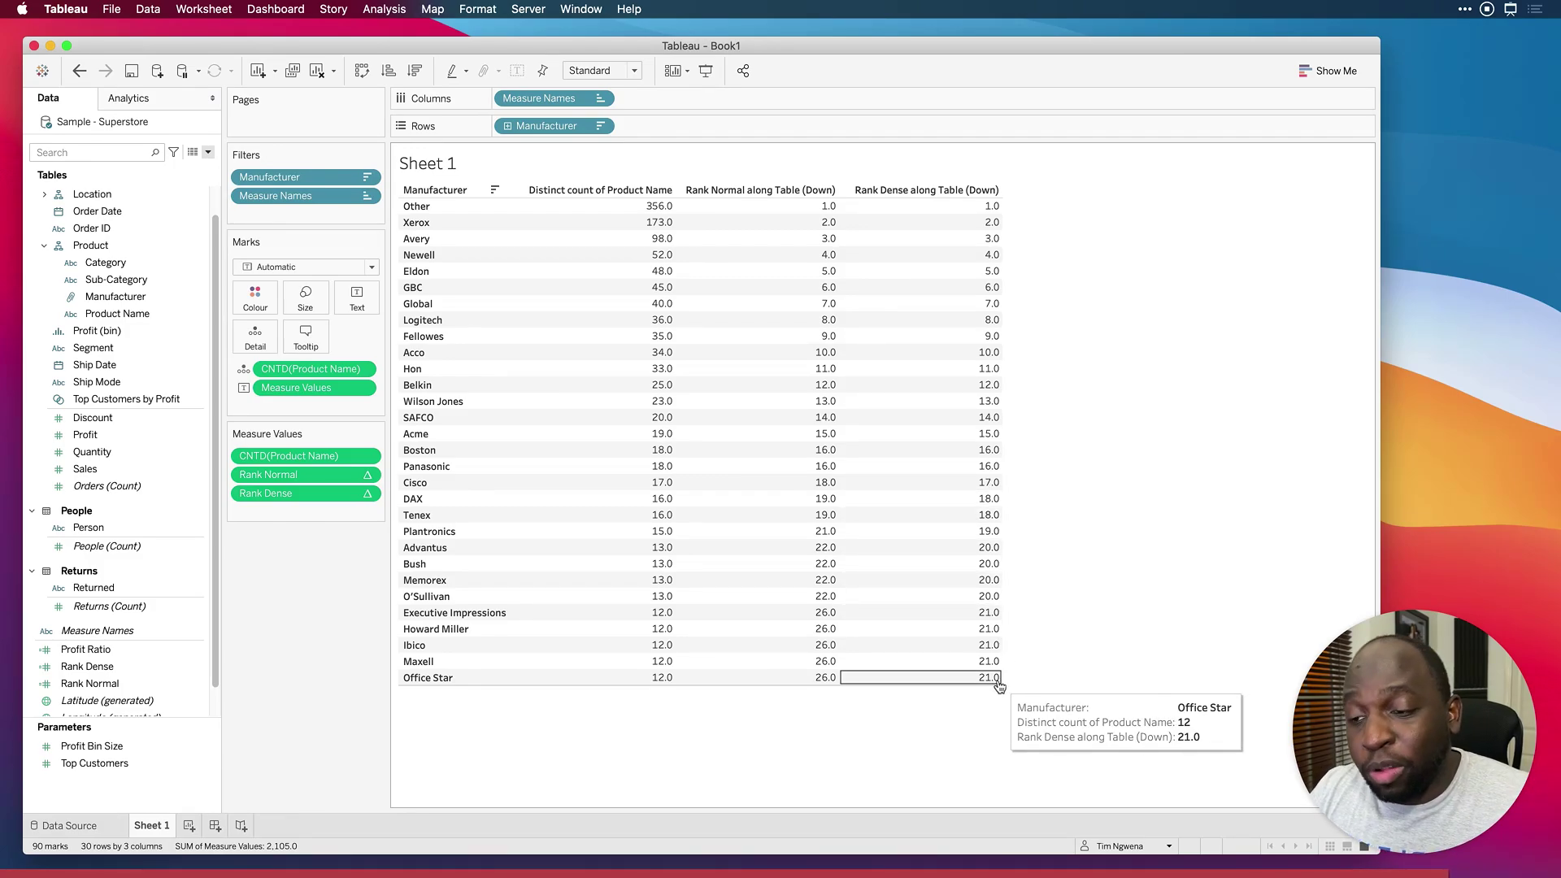
{"action": "mouse_move", "coordinate": [824, 687]}
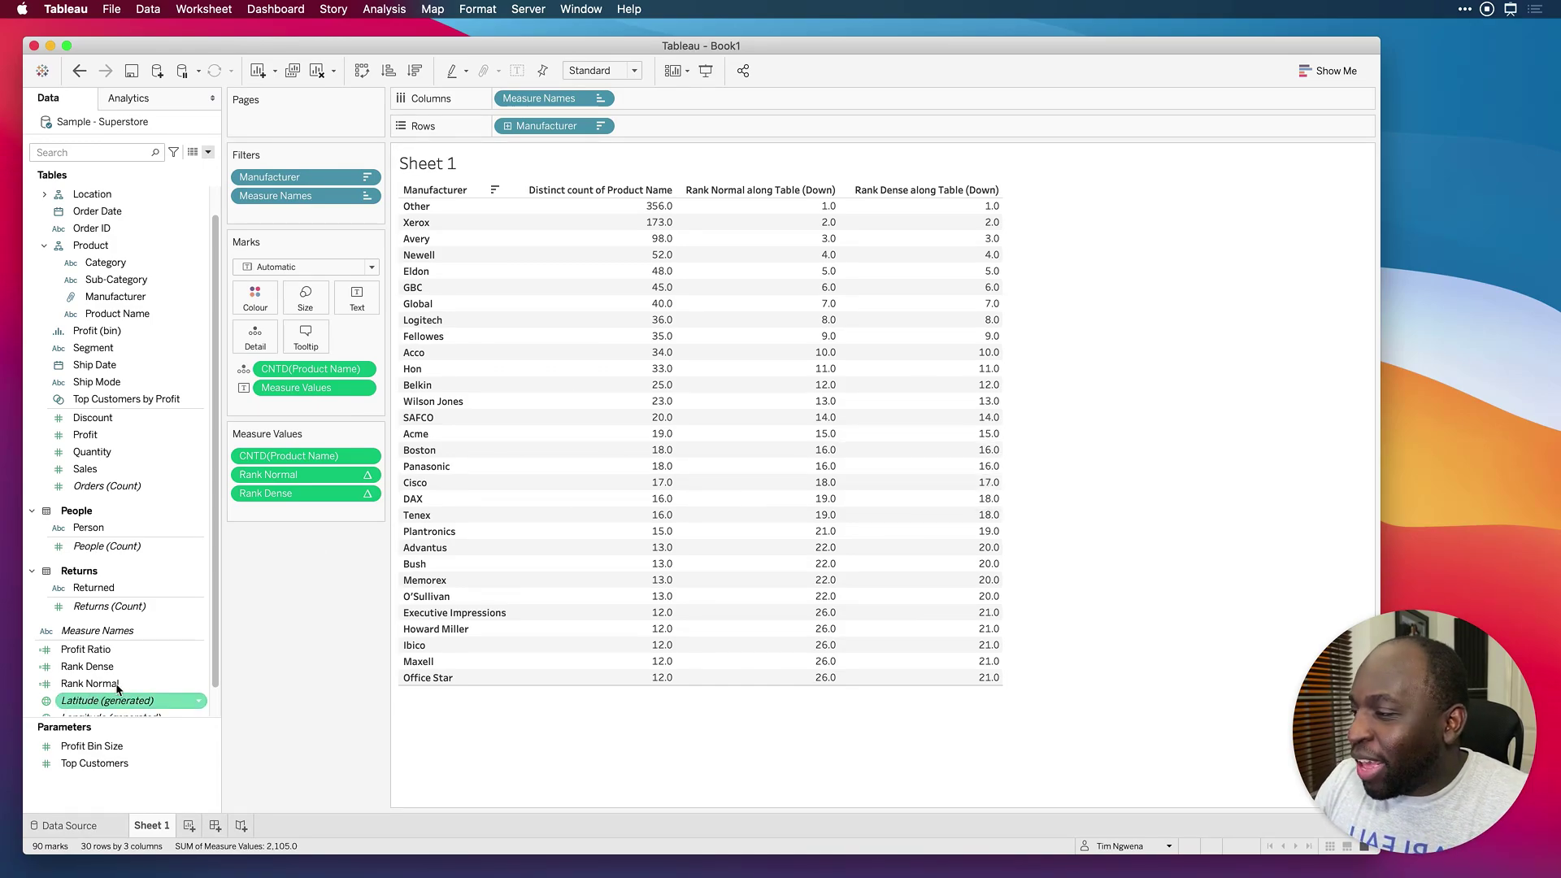
Step: Duplicate Rank Dense, edit the copy, and read the RANK_MODIFIED function description
{"action": "right_click", "coordinate": [88, 666]}
{"action": "left_click", "coordinate": [158, 429]}
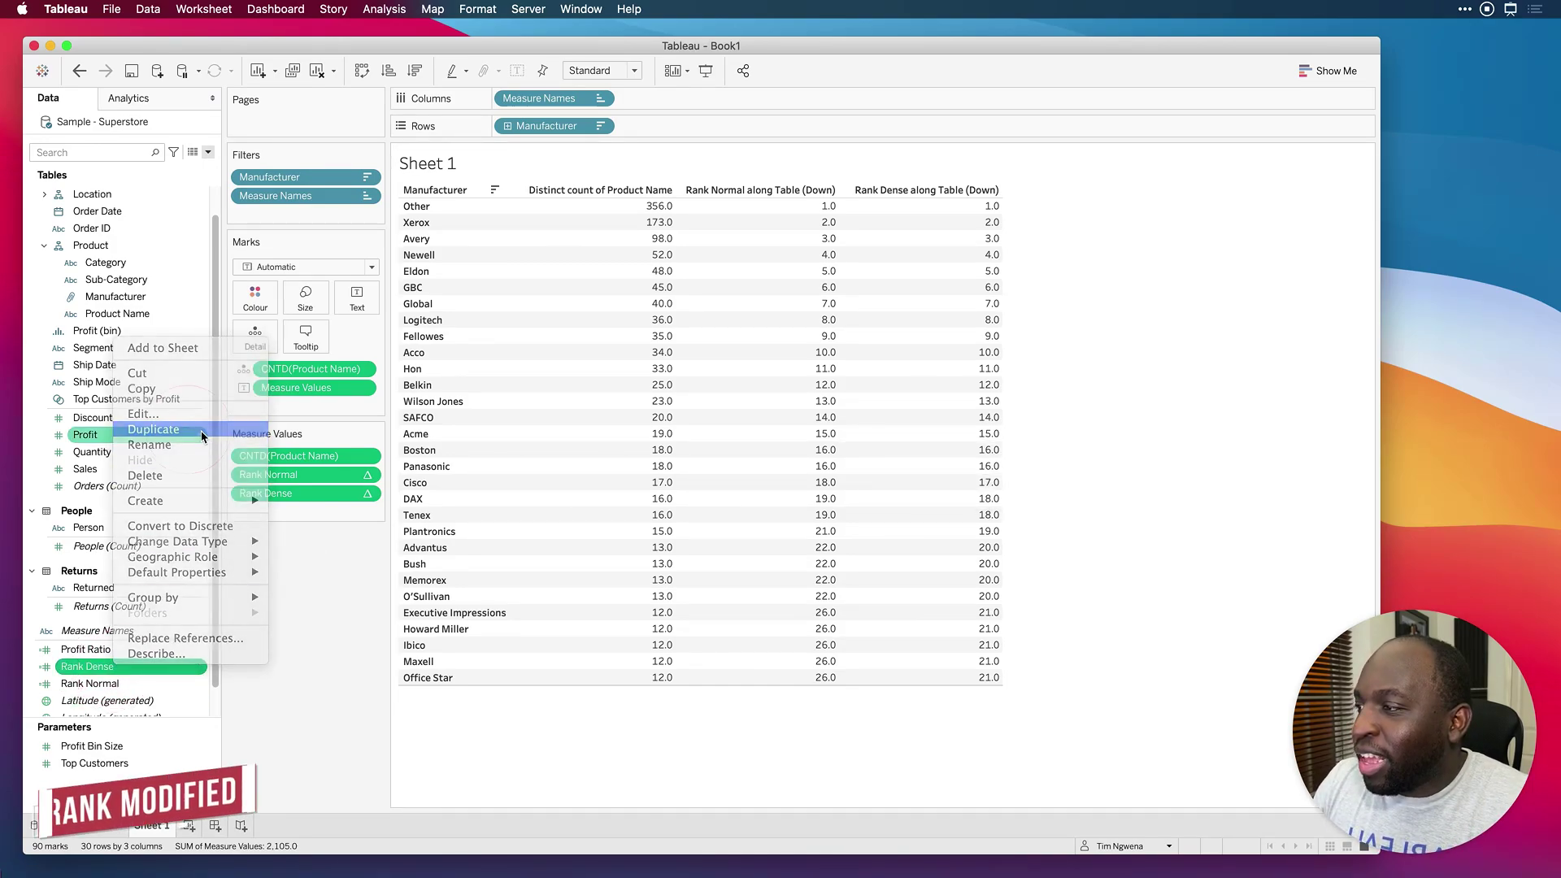
{"action": "right_click", "coordinate": [126, 685]}
{"action": "left_click", "coordinate": [156, 429]}
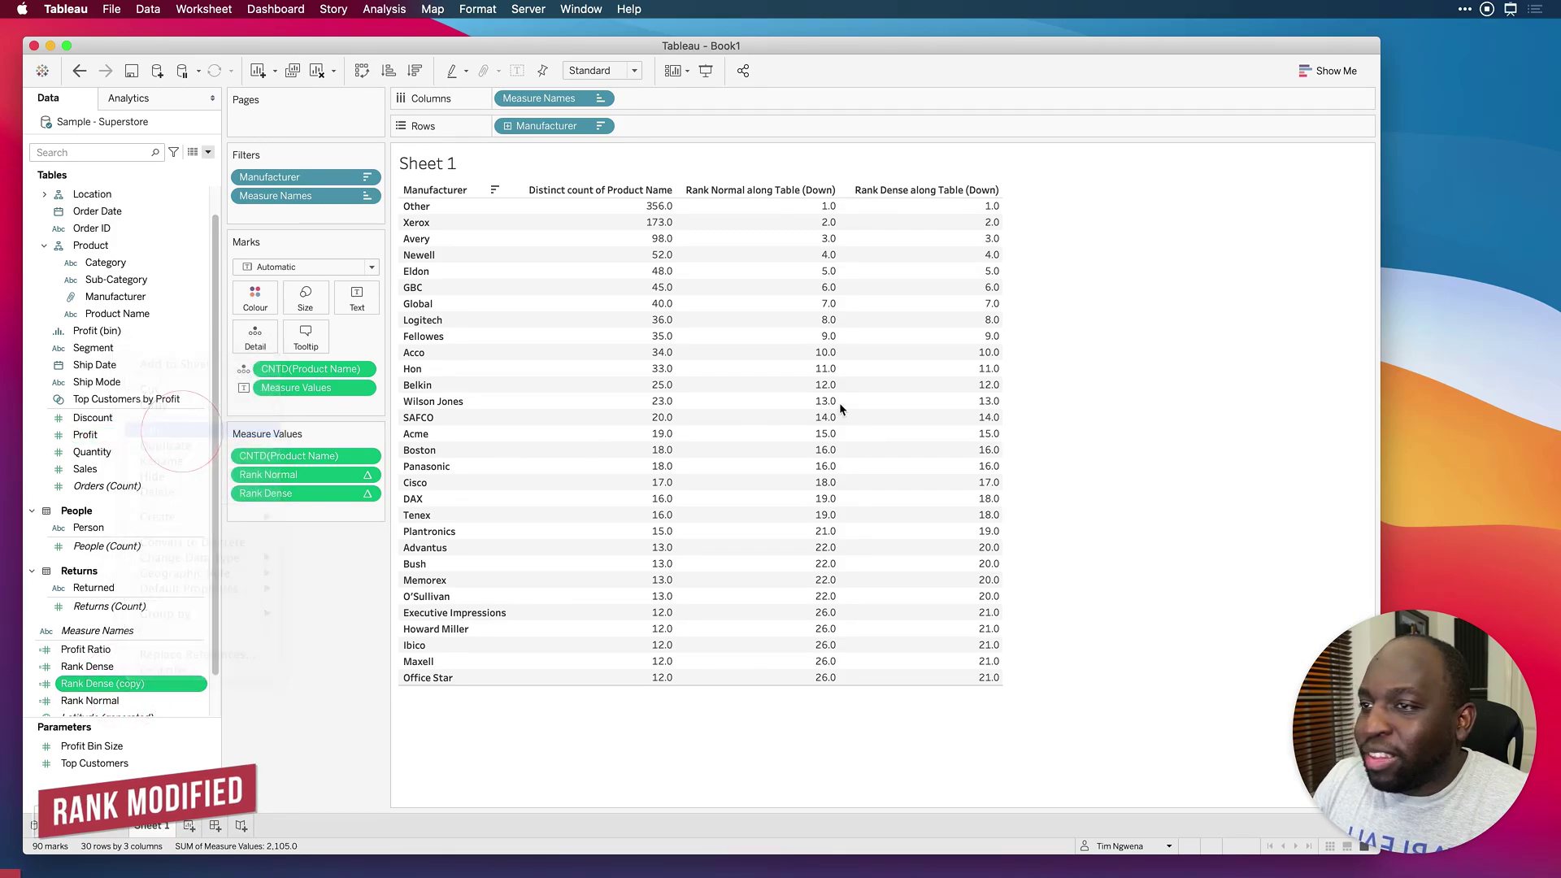
{"action": "left_click_drag", "start_coordinate": [901, 202], "coordinate": [851, 201]}
{"action": "left_click", "coordinate": [1250, 221]}
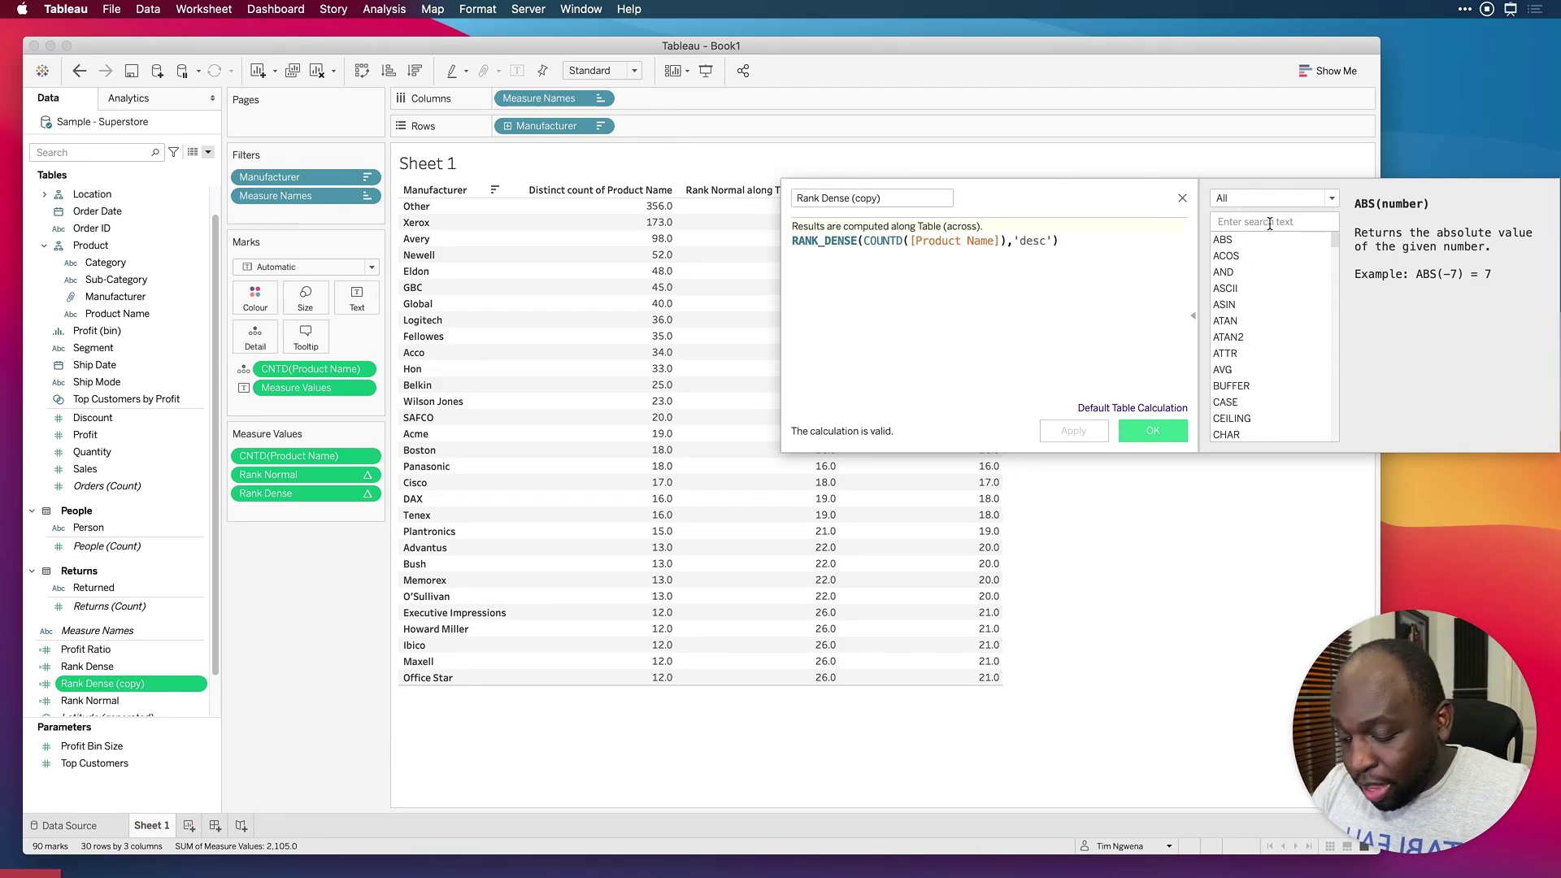
{"action": "type", "text": "rank"}
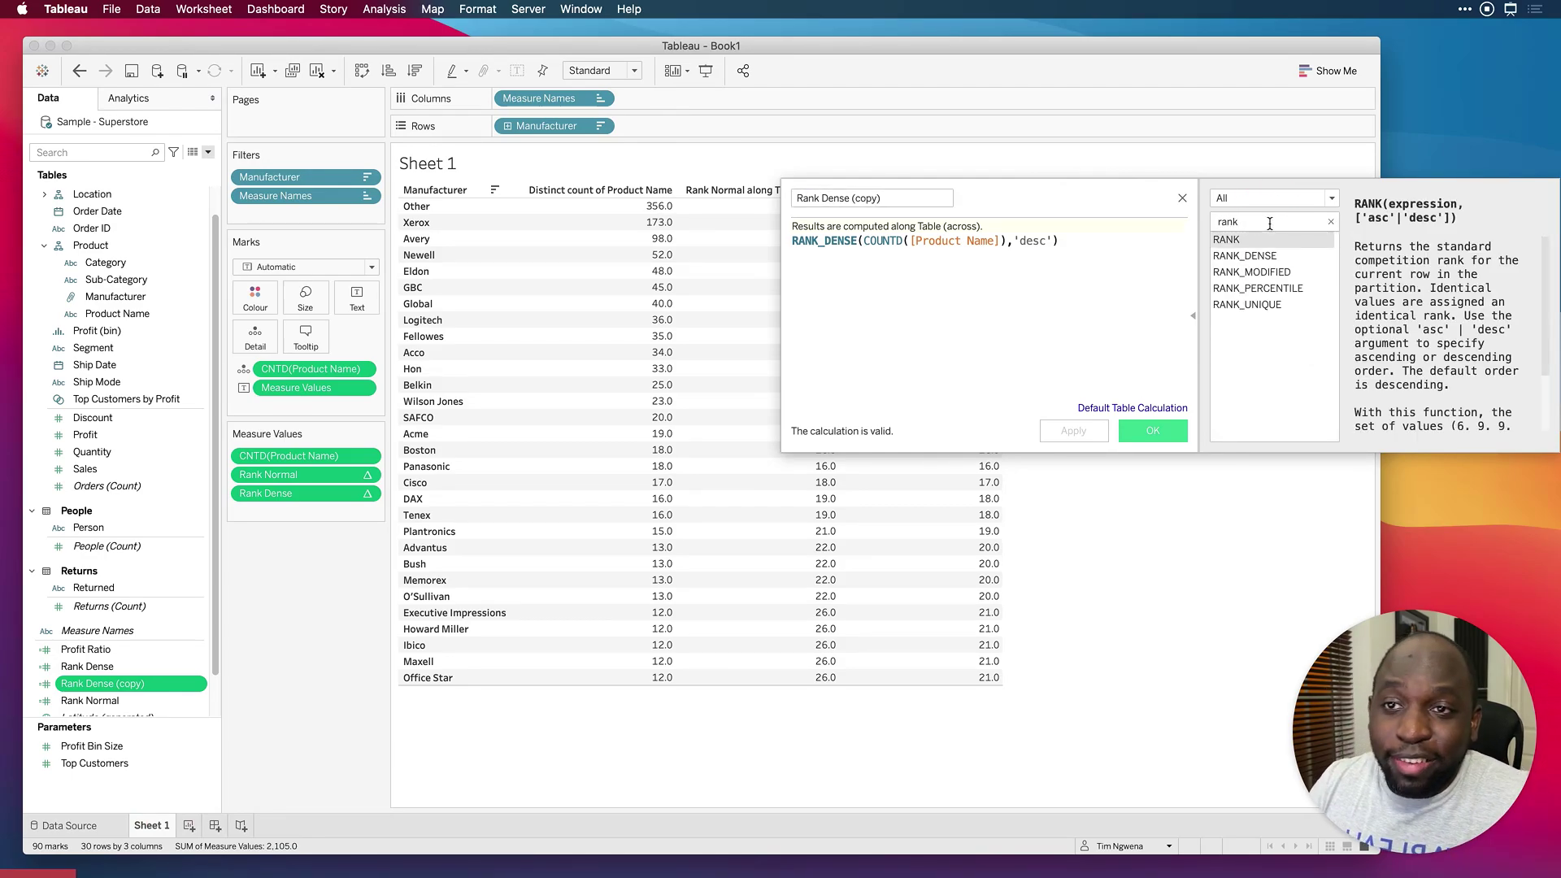
{"action": "left_click", "coordinate": [1267, 272]}
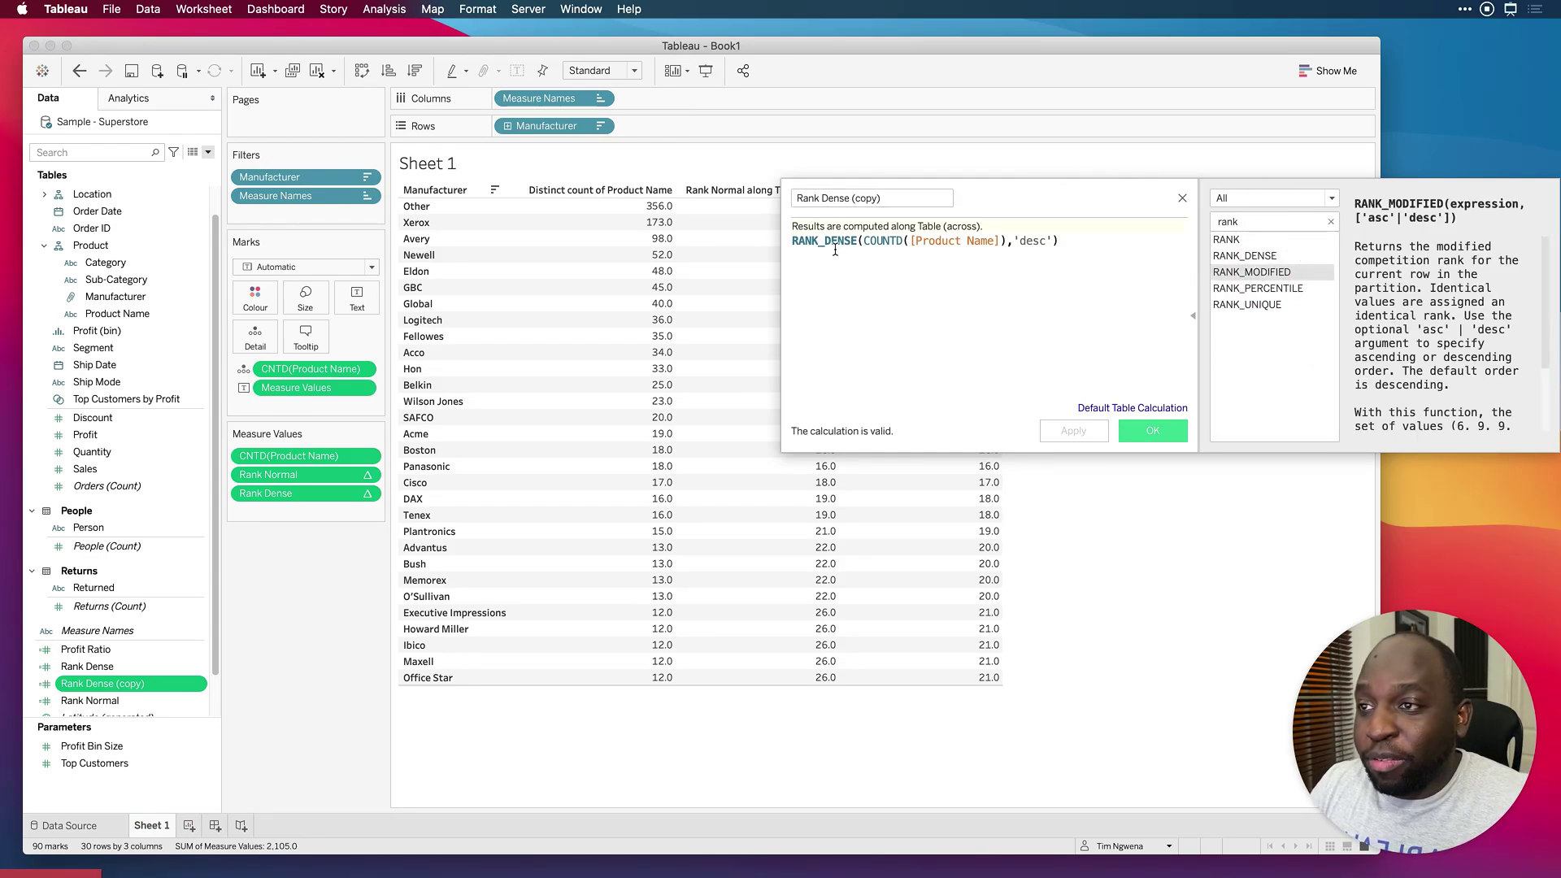
Step: Replace RANK_DENSE with RANK_MODIFIED in the copy's formula
{"action": "double_click", "coordinate": [859, 242]}
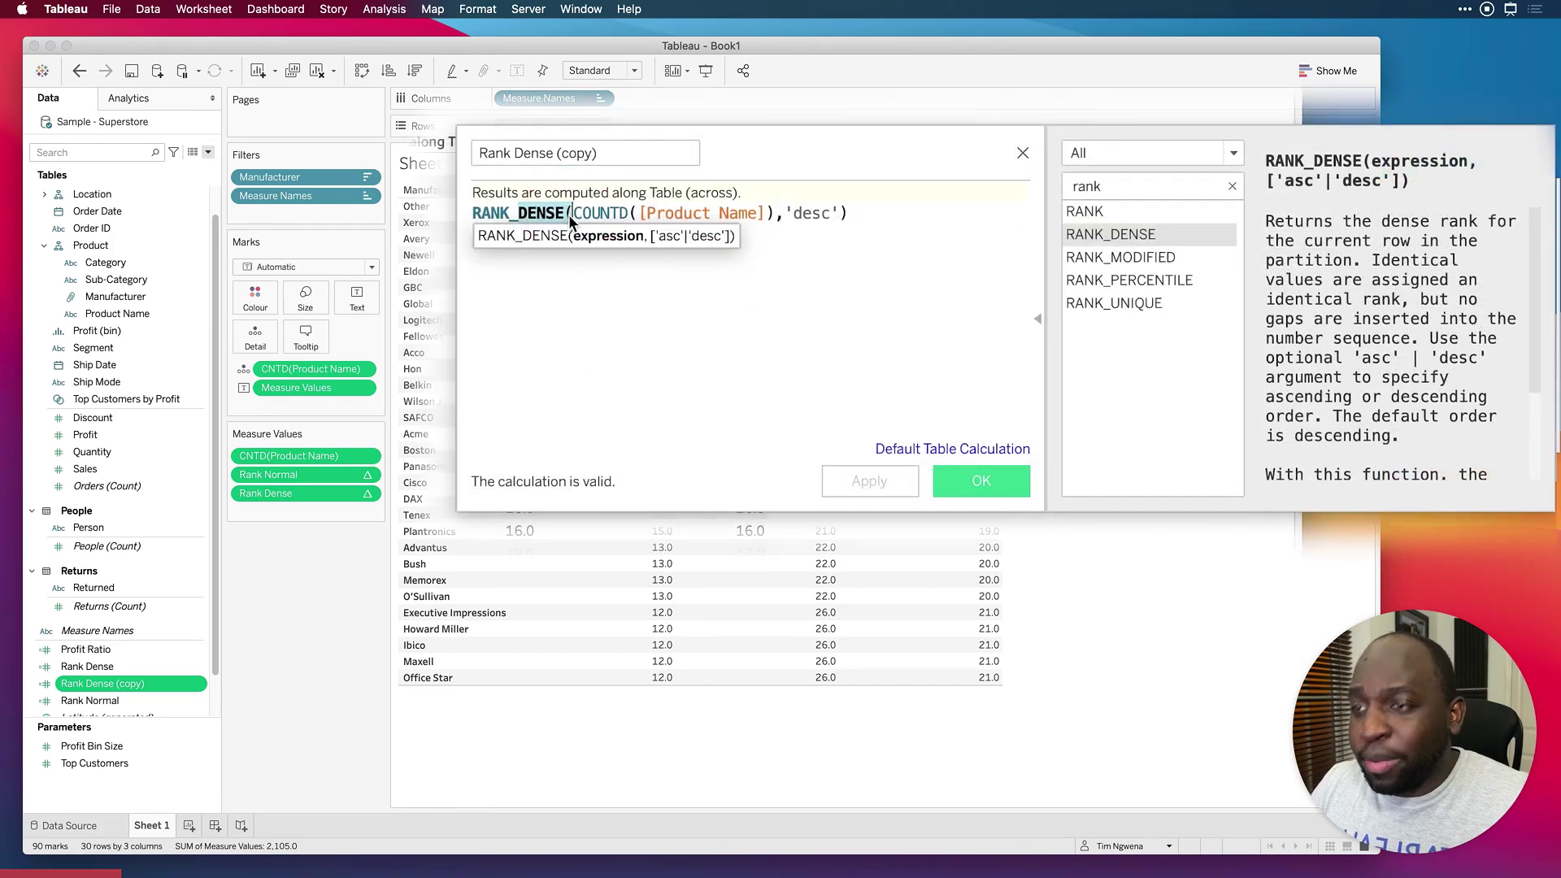
{"action": "type", "text": "Modifie"}
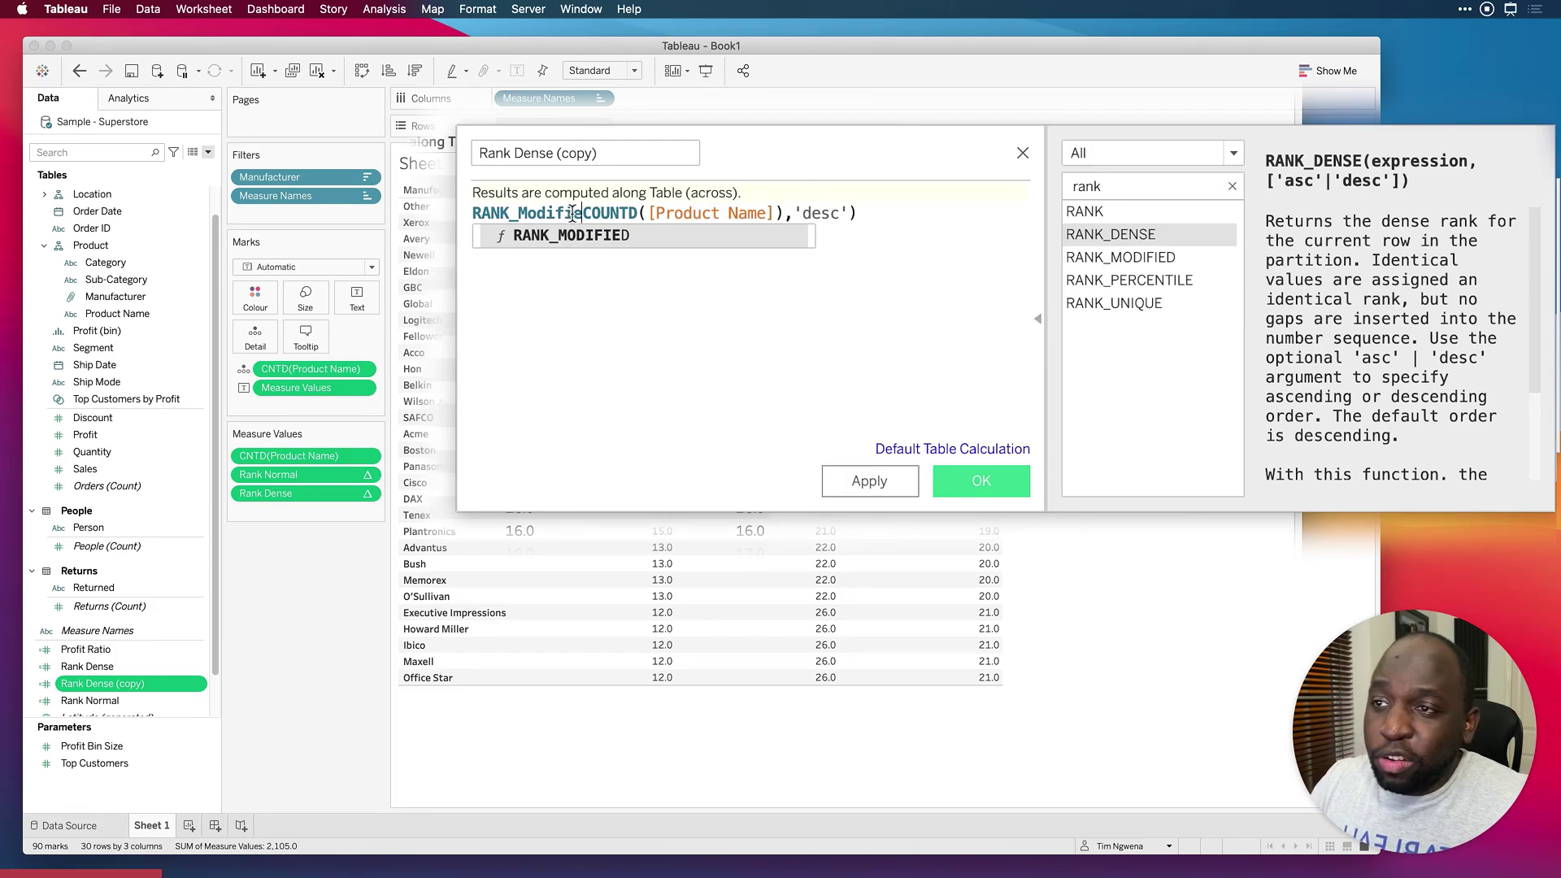
{"action": "left_click", "coordinate": [602, 236]}
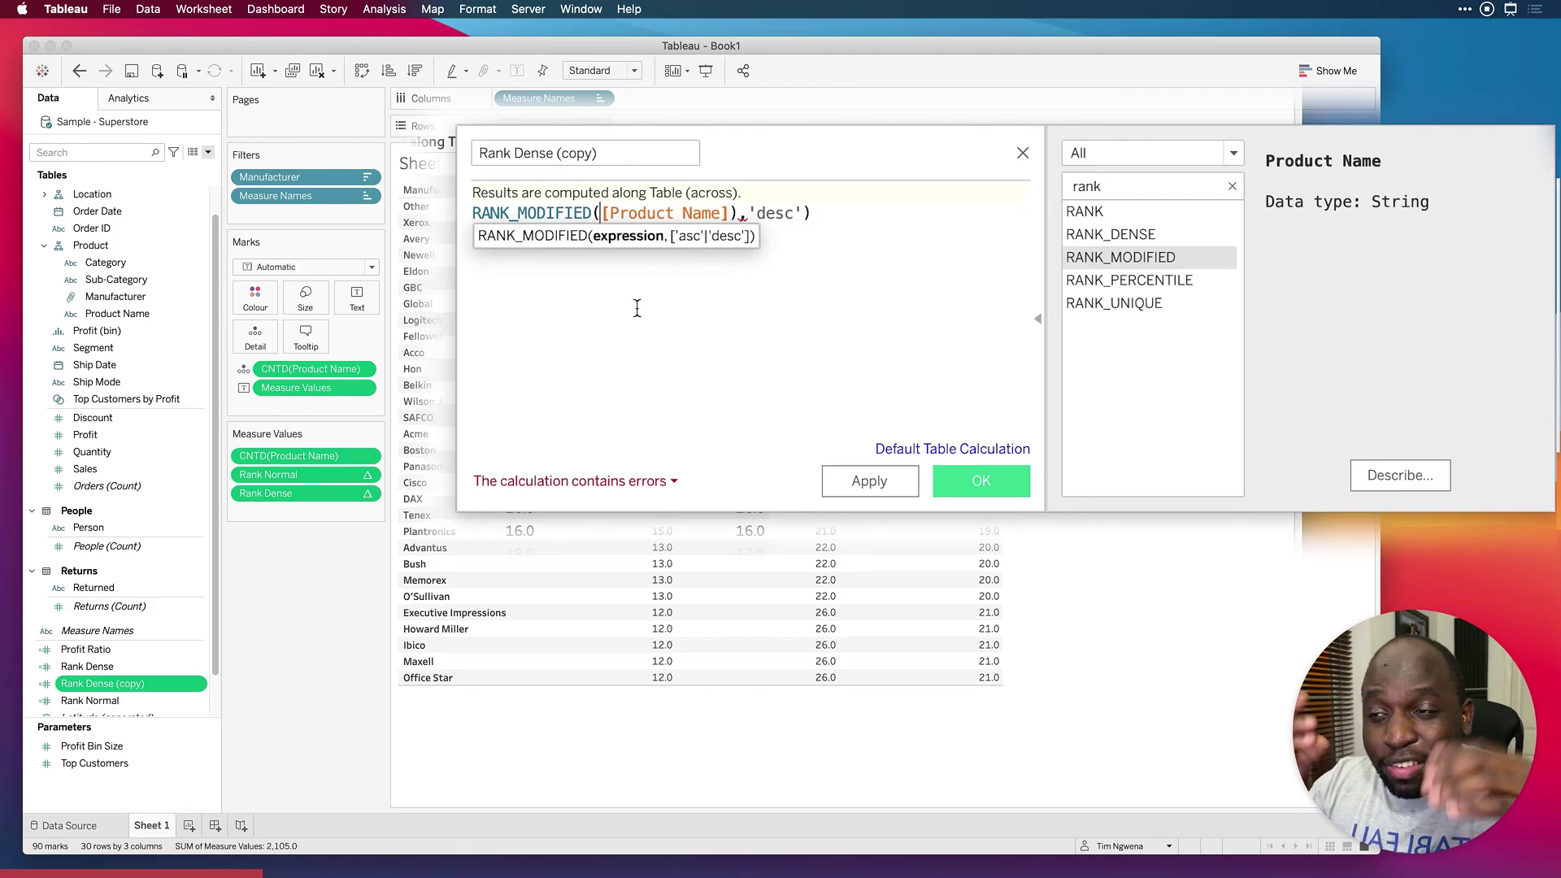
{"action": "key", "text": "super+z"}
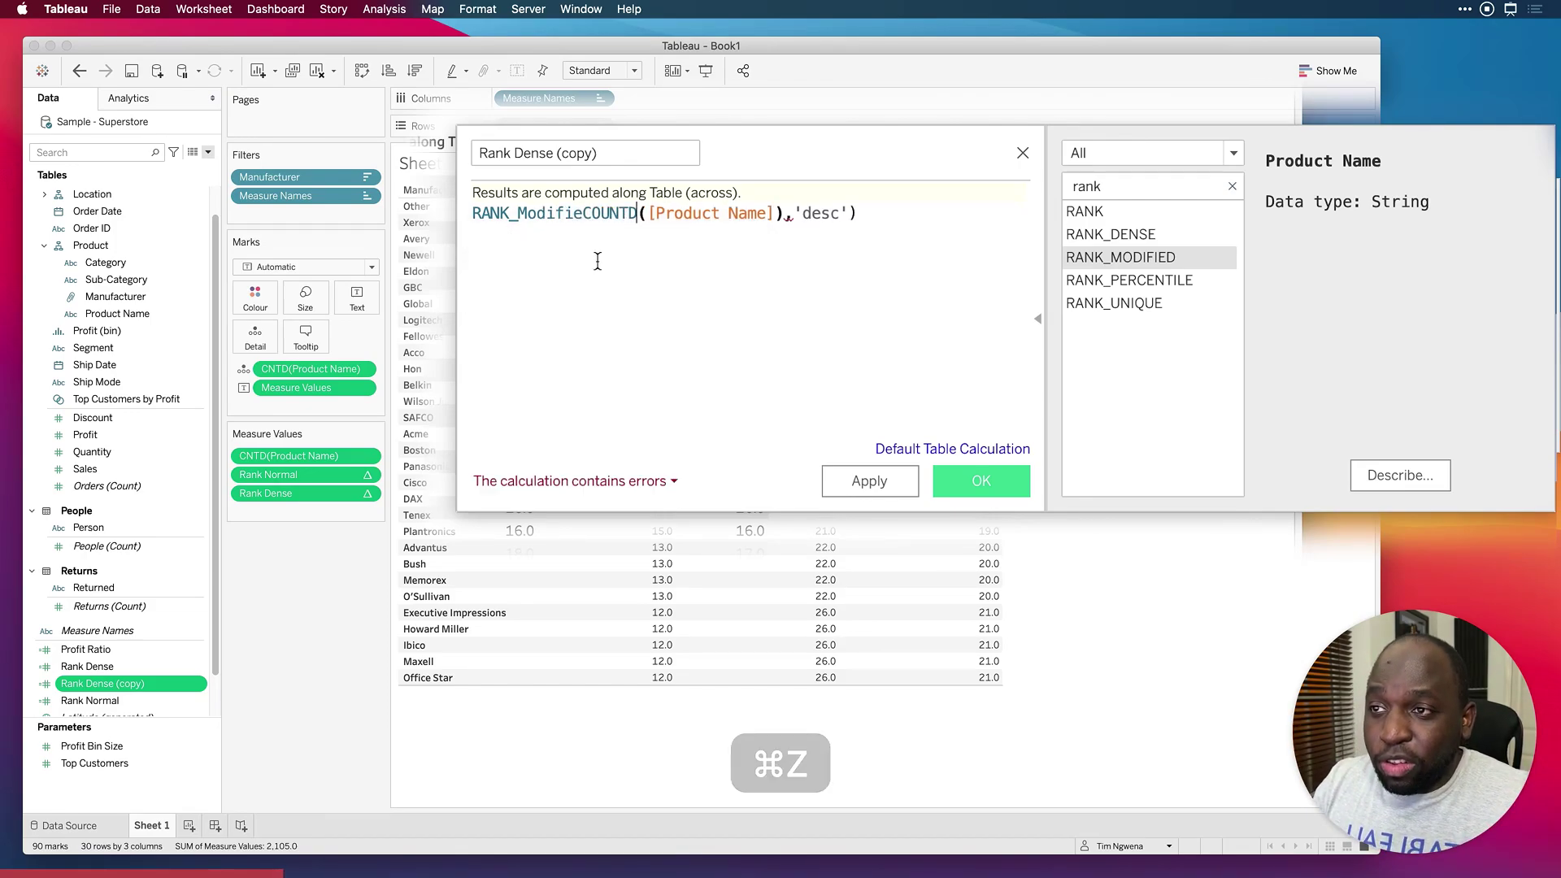
{"action": "left_click", "coordinate": [583, 214]}
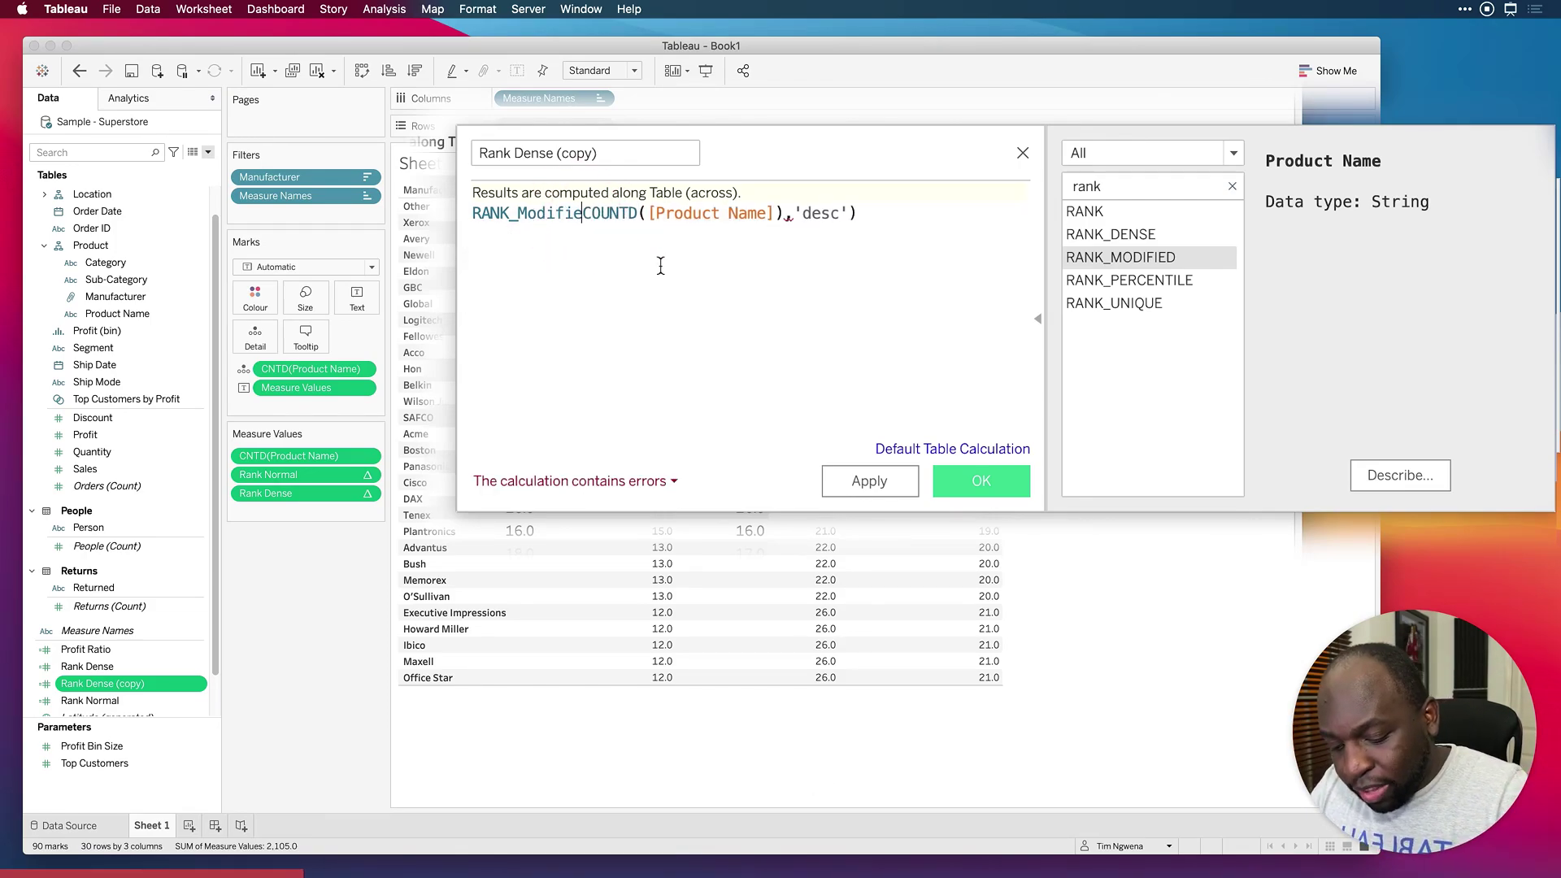
{"action": "type", "text": ")"}
{"action": "key", "text": "BackSpace"}
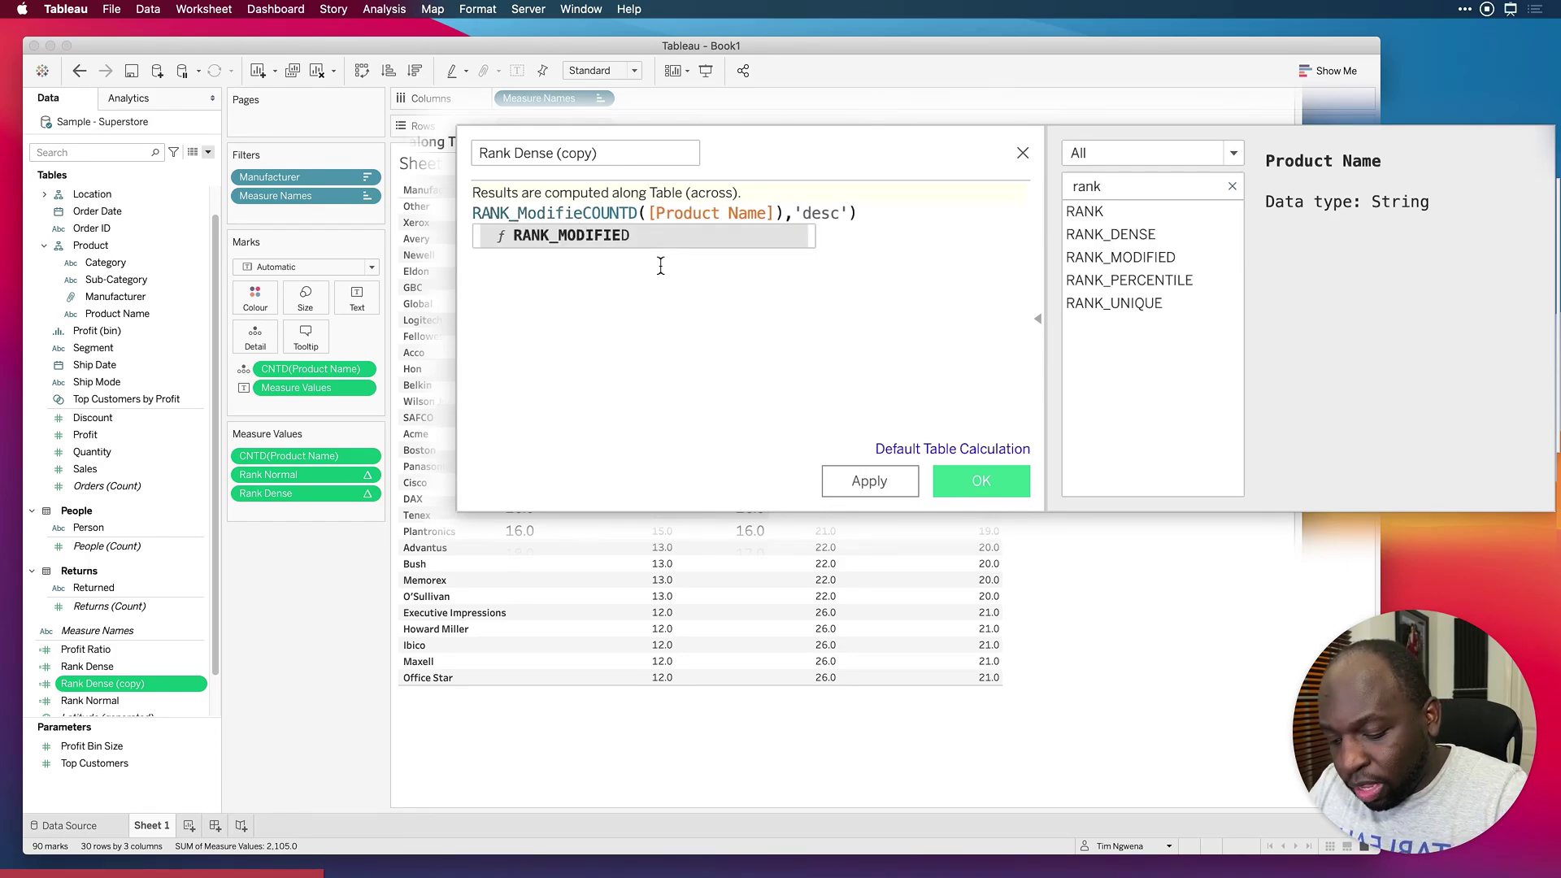
{"action": "type", "text": "("}
{"action": "key", "text": "Left"}
{"action": "type", "text": "d"}
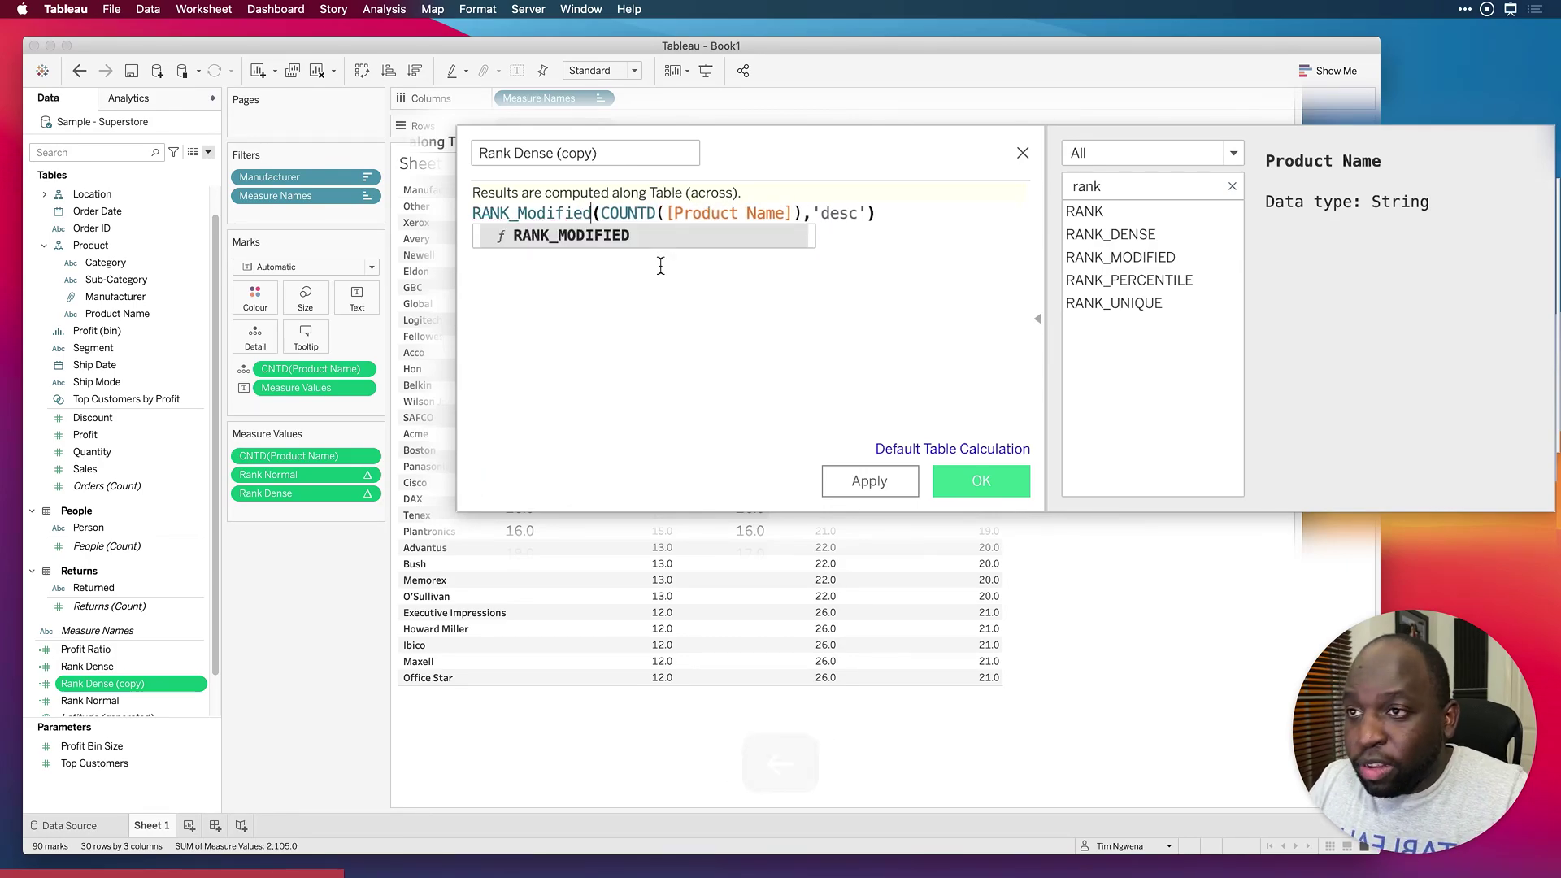
{"action": "left_click", "coordinate": [660, 248]}
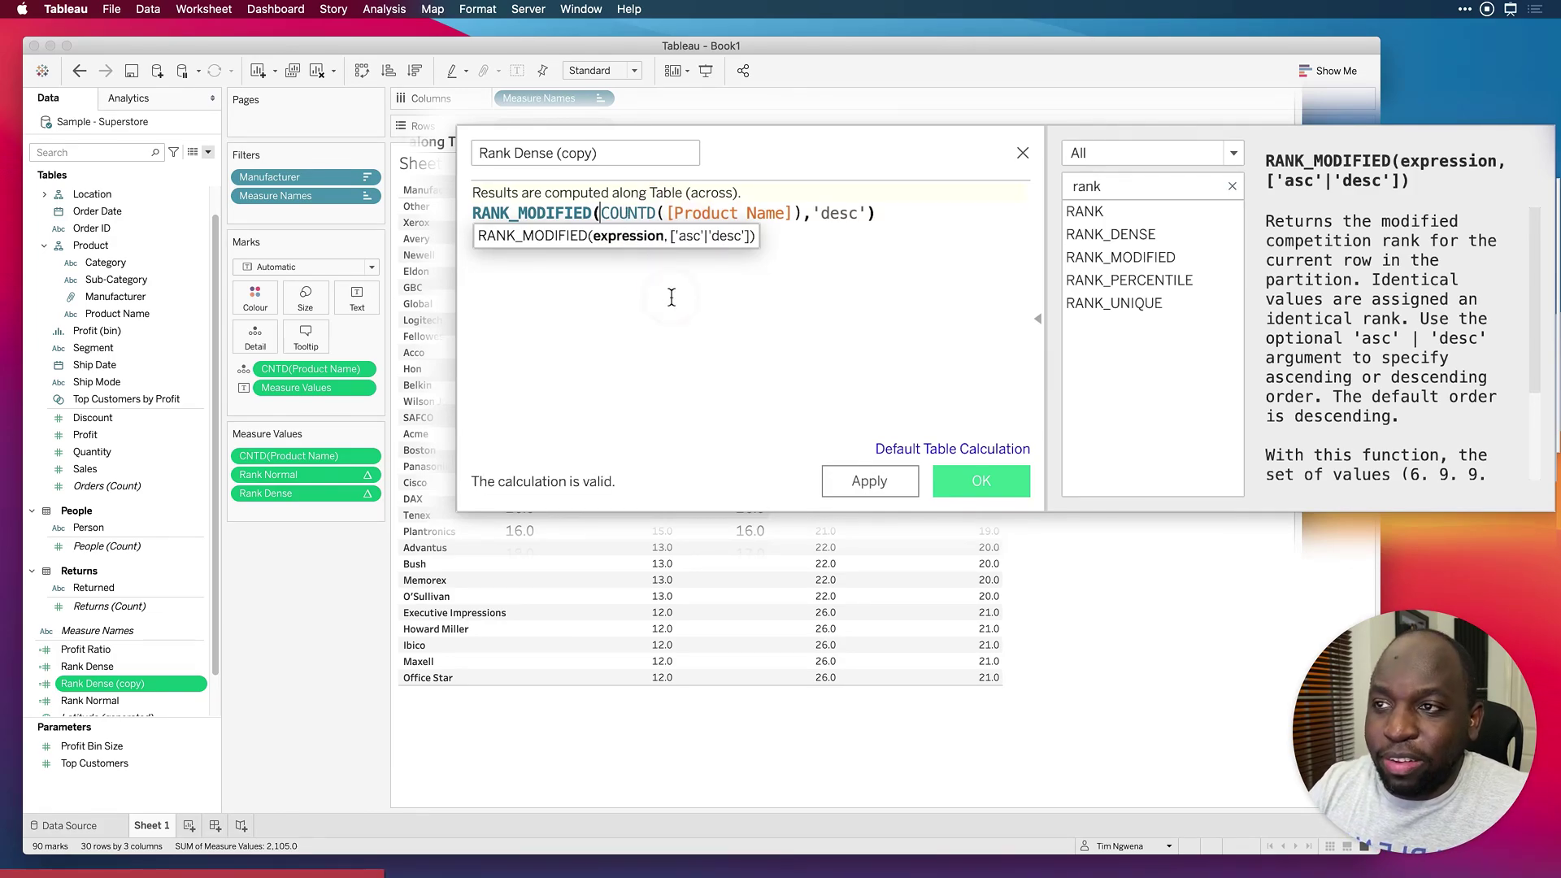
{"action": "key", "text": "End"}
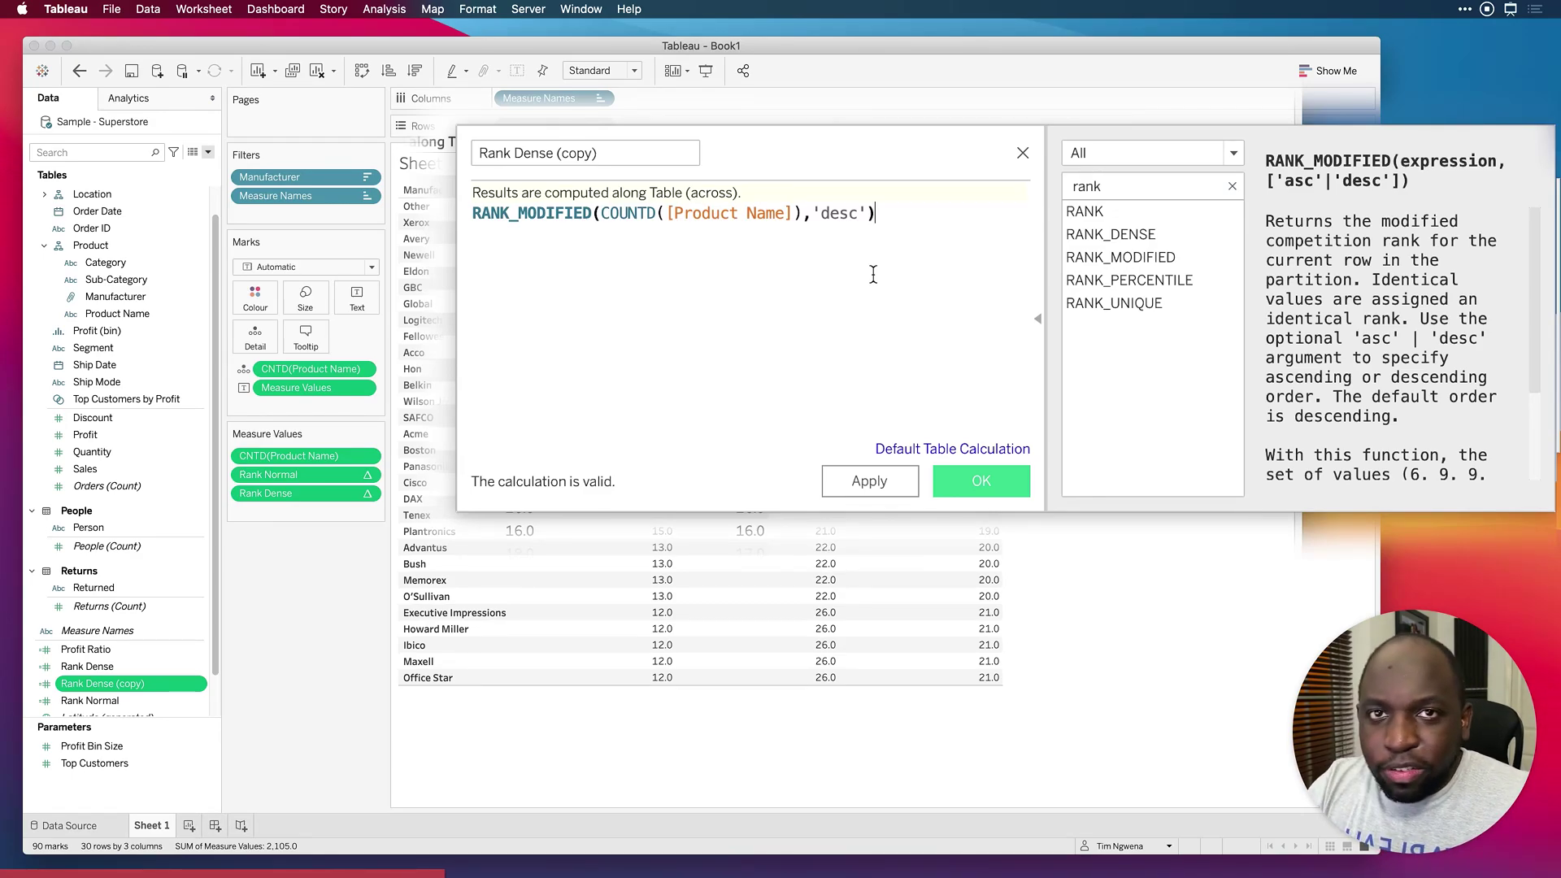
Step: Rename the calculation 'Rank Modified', fixing the misspelling
{"action": "left_click_drag", "start_coordinate": [628, 153], "coordinate": [513, 165]}
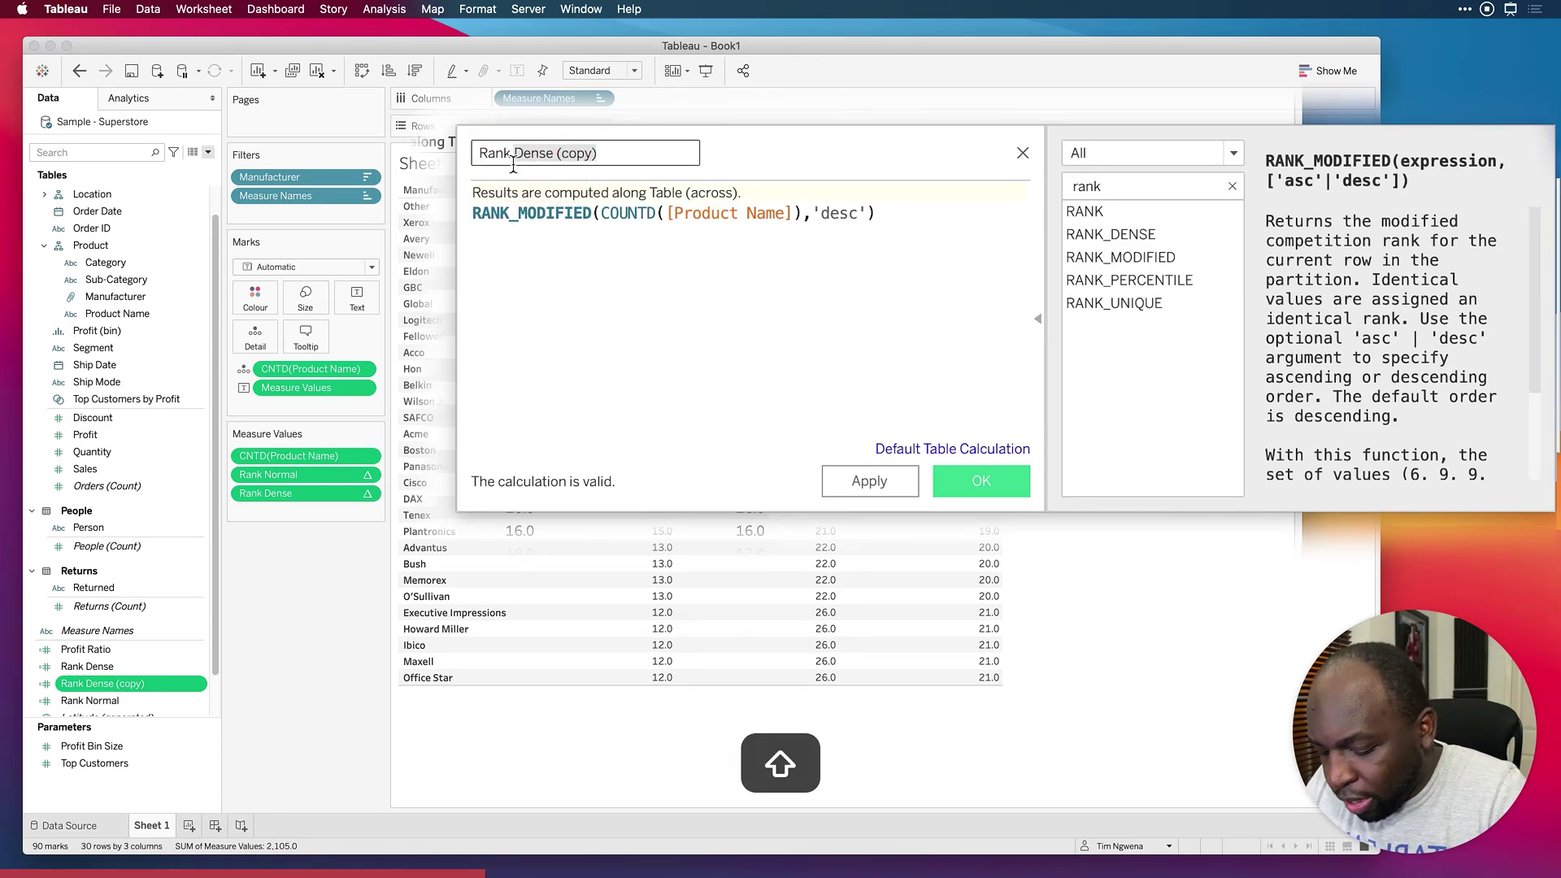
{"action": "type", "text": "Modid"}
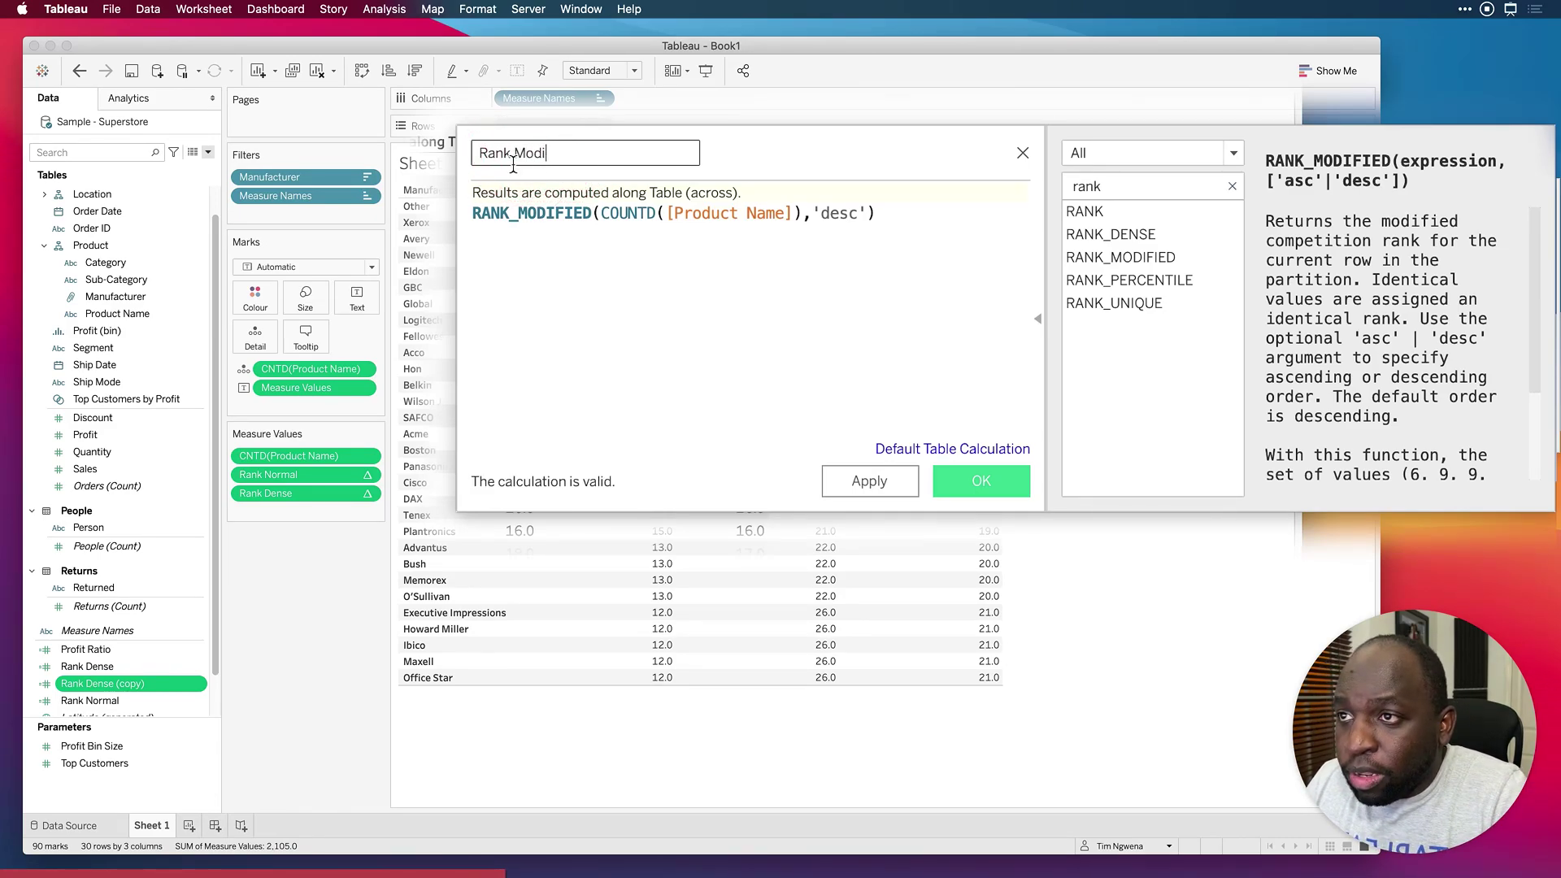
{"action": "type", "text": "ied"}
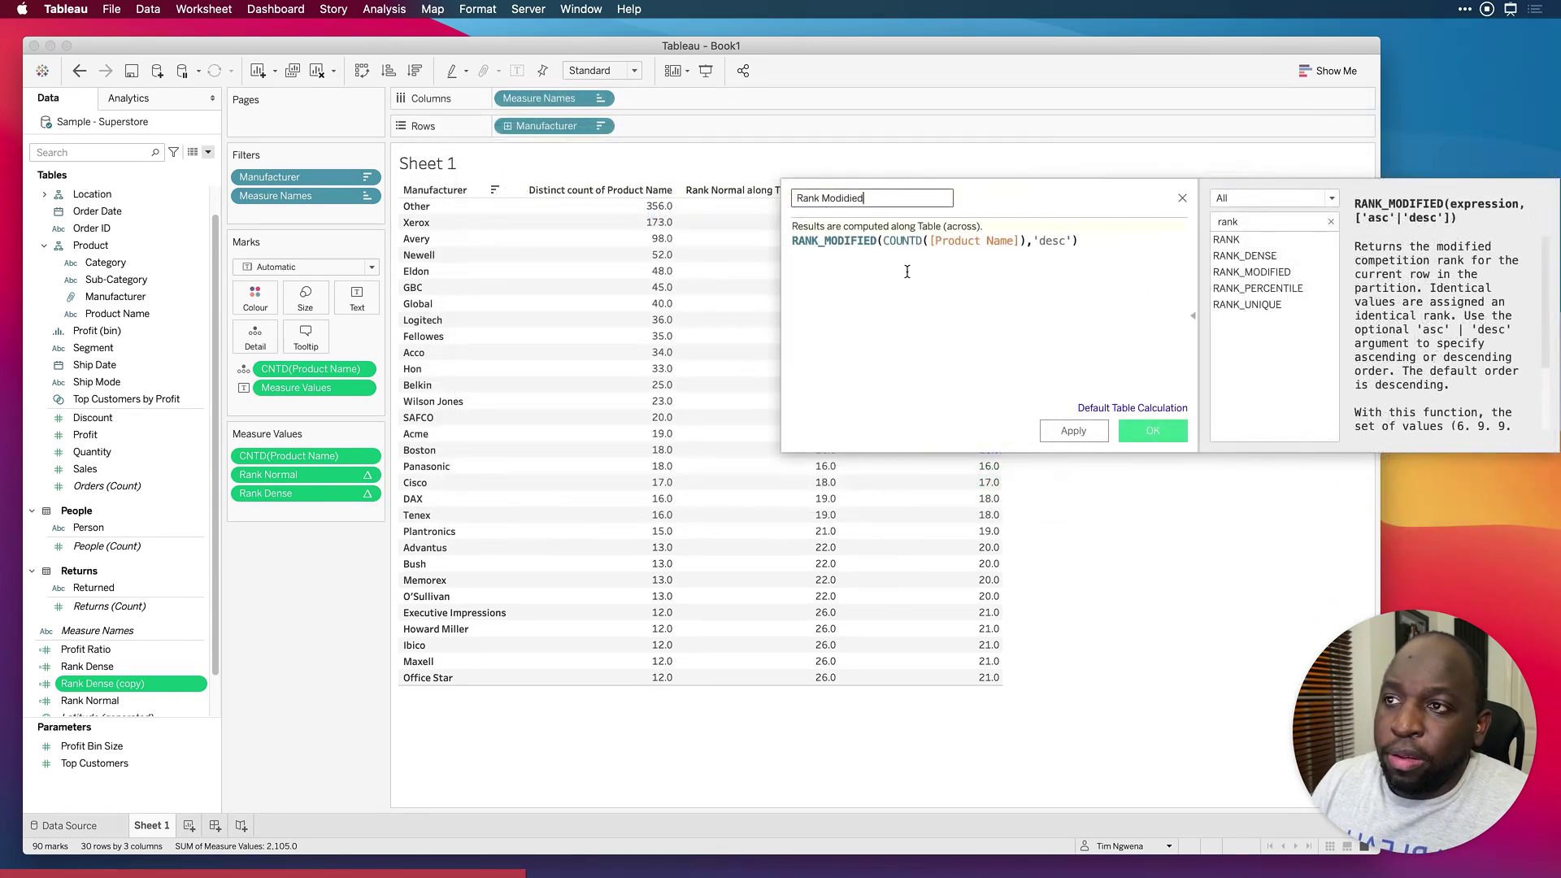
{"action": "left_click", "coordinate": [549, 155]}
{"action": "key", "text": "Delete"}
{"action": "key", "text": "Delete"}
{"action": "key", "text": "Delete"}
{"action": "key", "text": "Delete"}
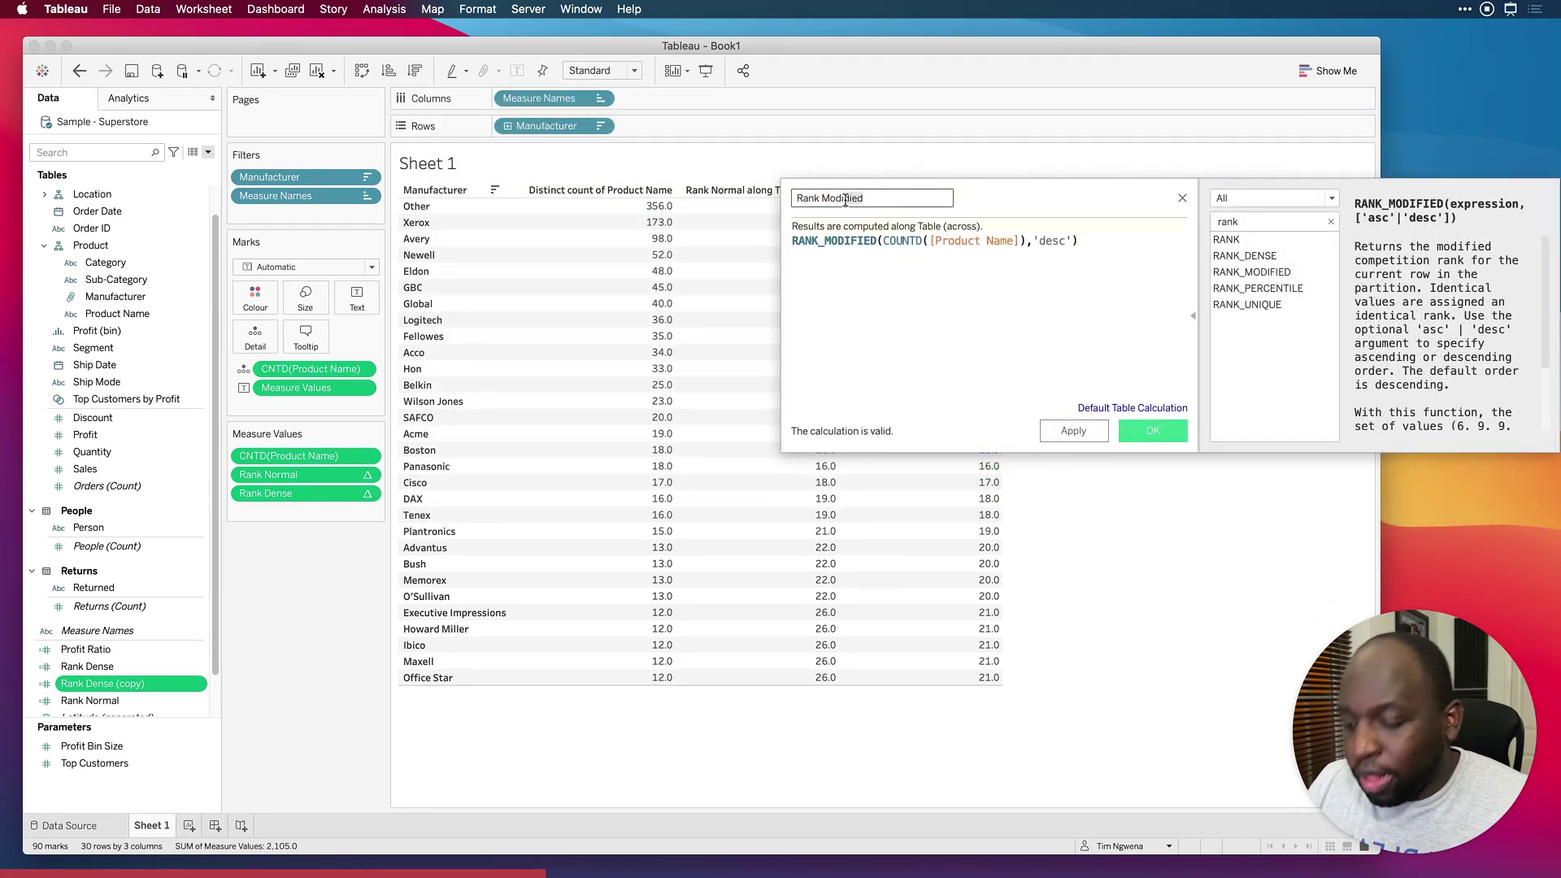
{"action": "type", "text": "fied"}
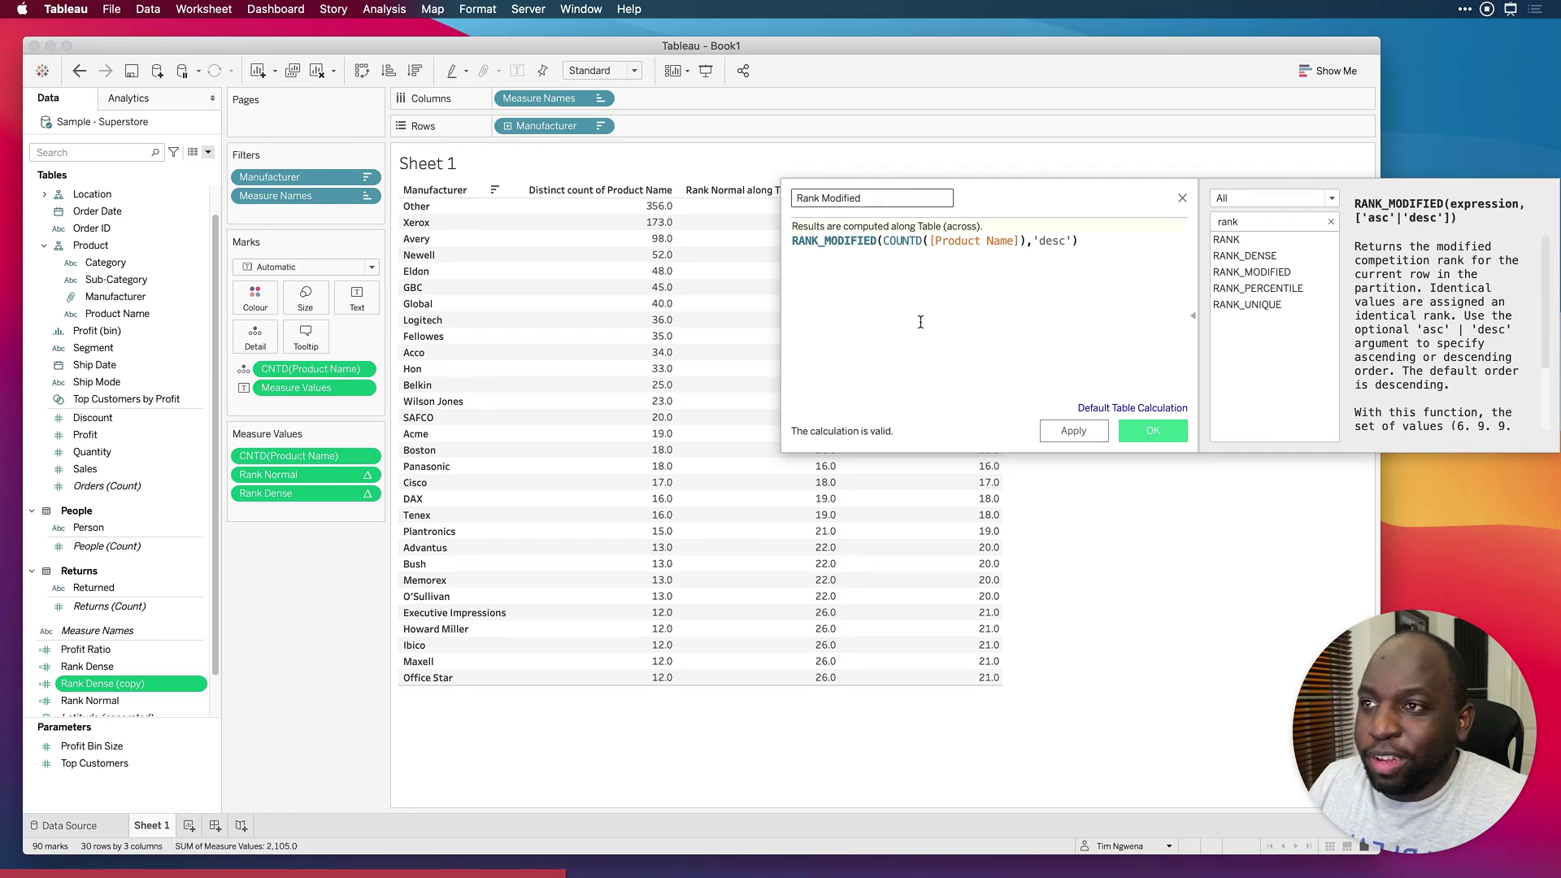
{"action": "left_click_drag", "start_coordinate": [1078, 199], "coordinate": [842, 255]}
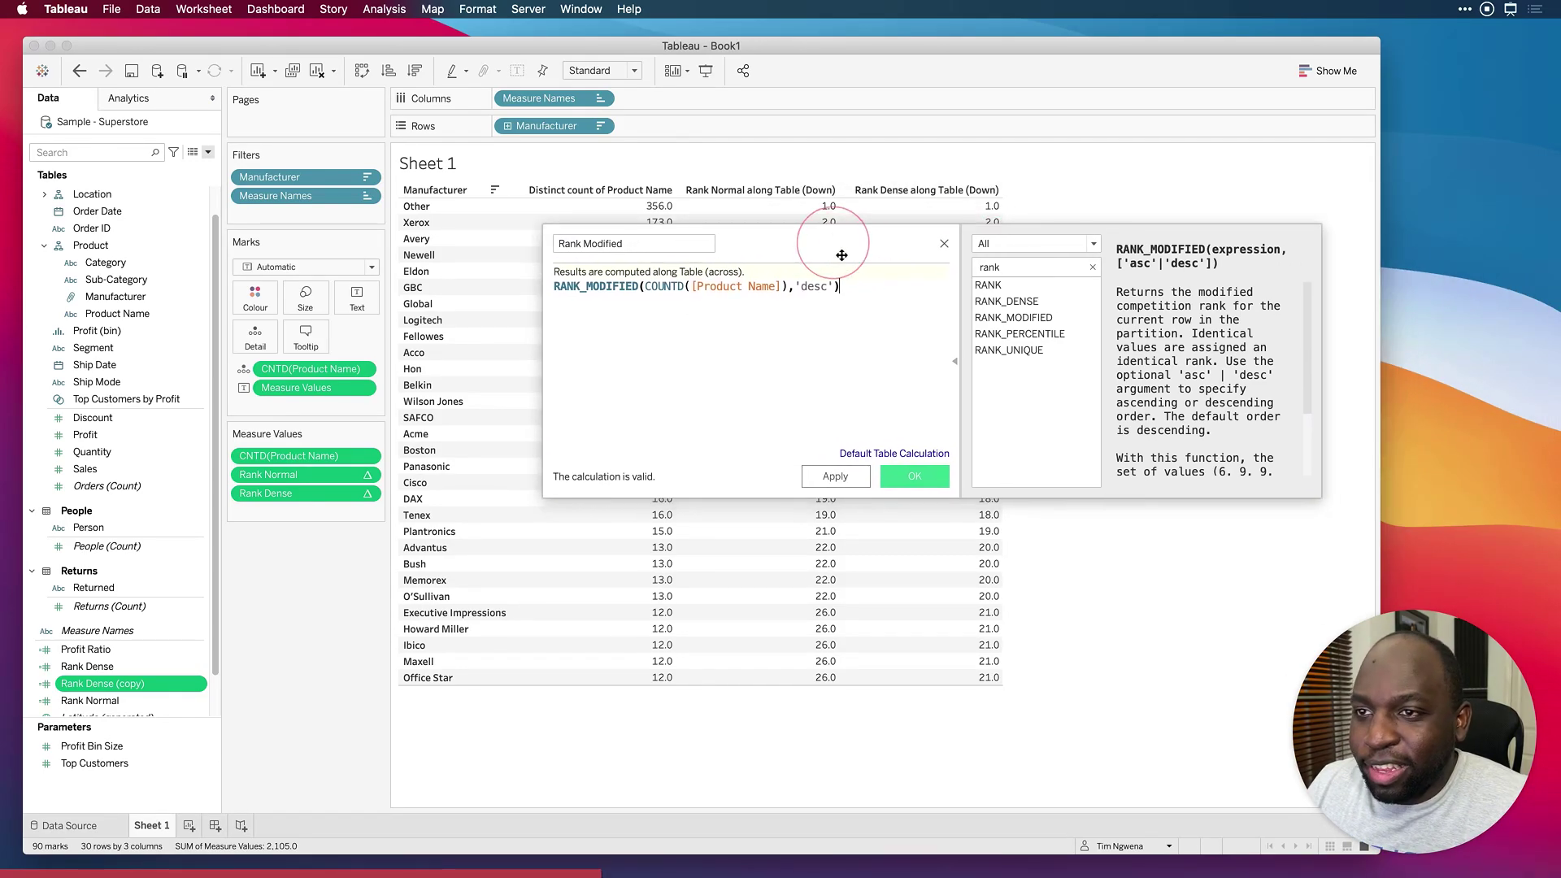
Step: Apply Rank Modified and drop it onto the Measure Values card as a new column
{"action": "left_click", "coordinate": [1016, 317]}
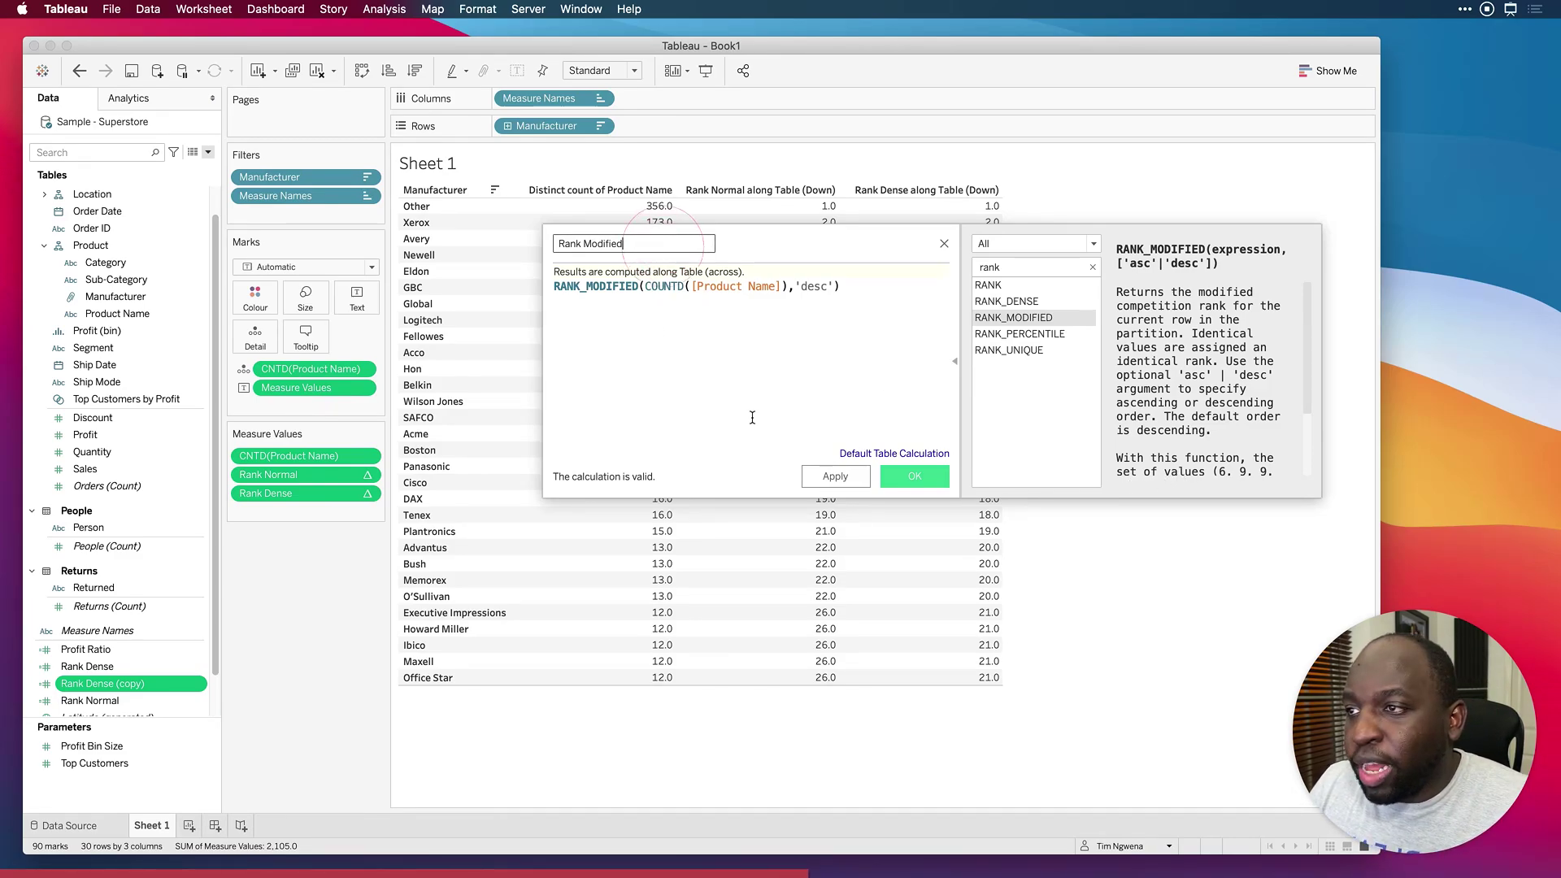
{"action": "left_click", "coordinate": [835, 477]}
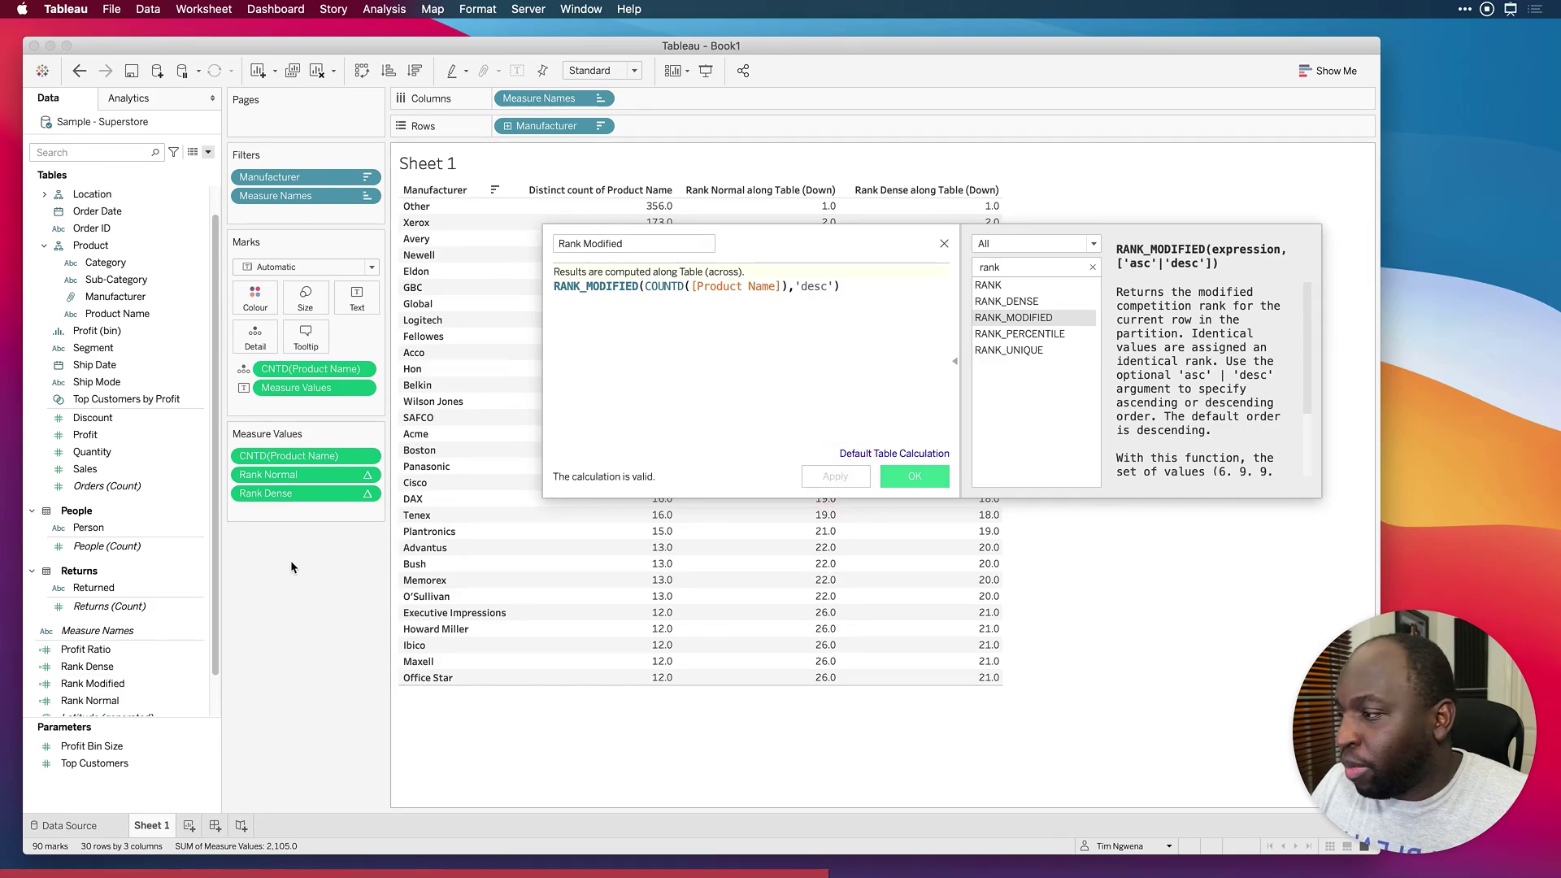
{"action": "left_click_drag", "start_coordinate": [93, 684], "coordinate": [290, 514]}
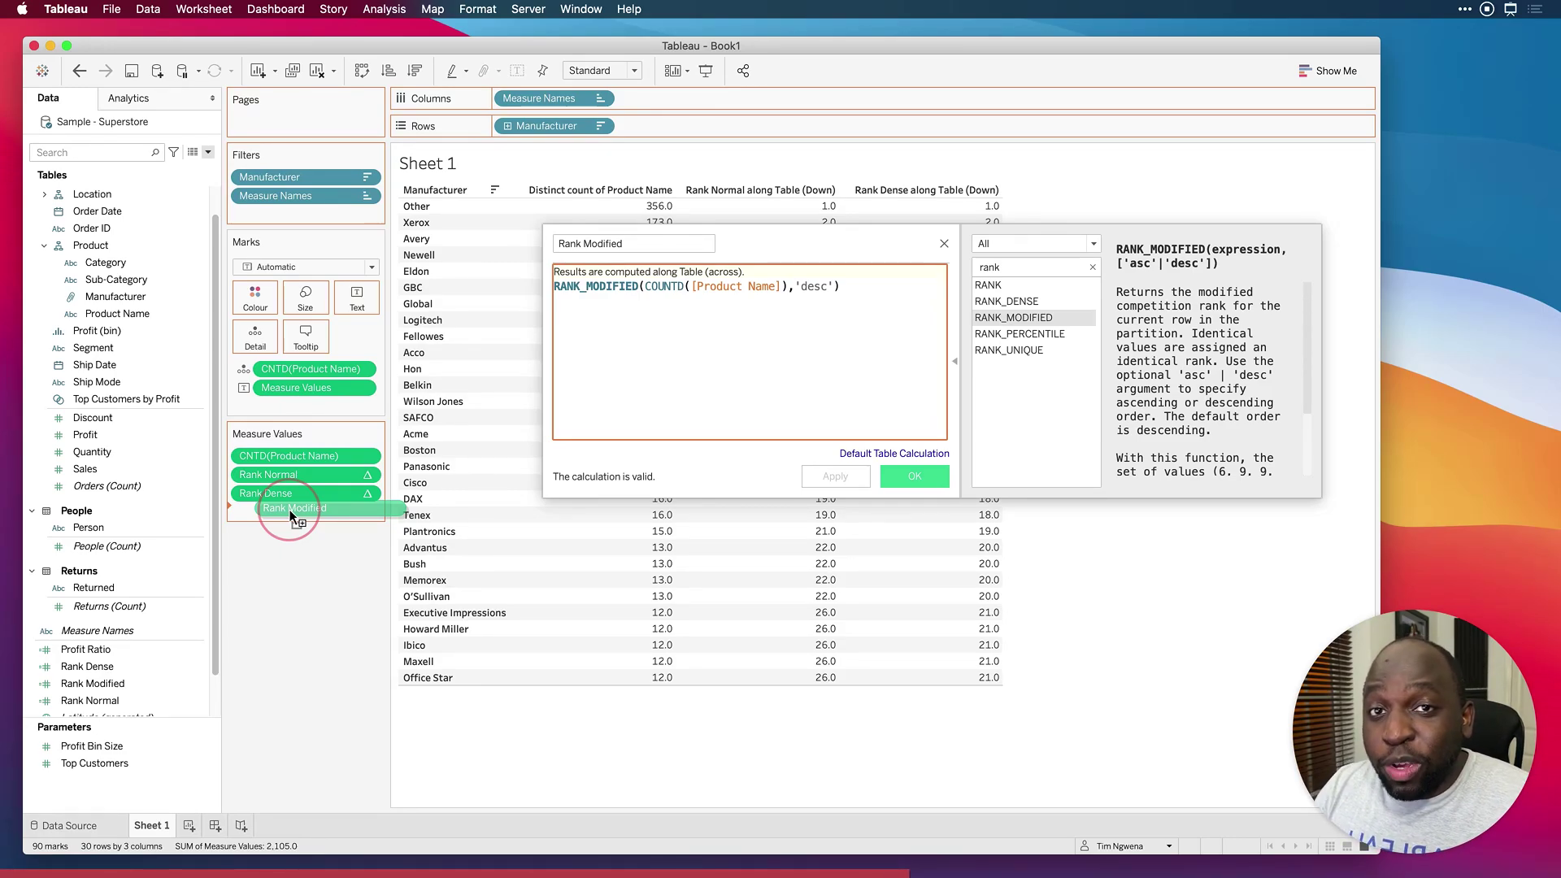
{"action": "left_click_drag", "start_coordinate": [290, 514], "coordinate": [277, 520]}
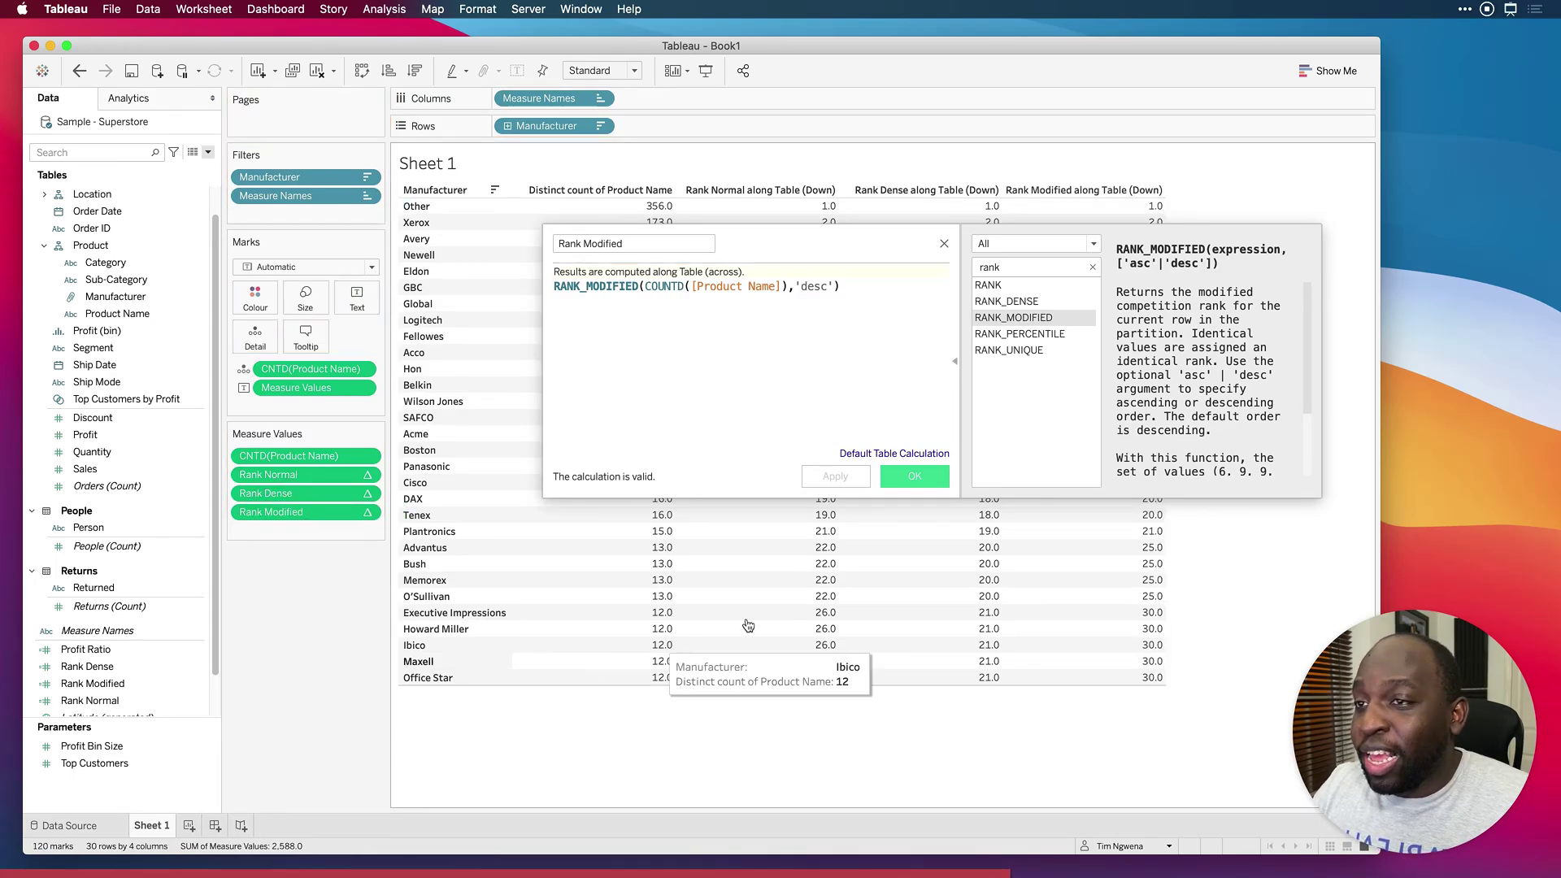
{"action": "left_click", "coordinate": [957, 365]}
Step: Move the Rank Modified editor aside and close it with OK
{"action": "left_click_drag", "start_coordinate": [854, 241], "coordinate": [523, 216]}
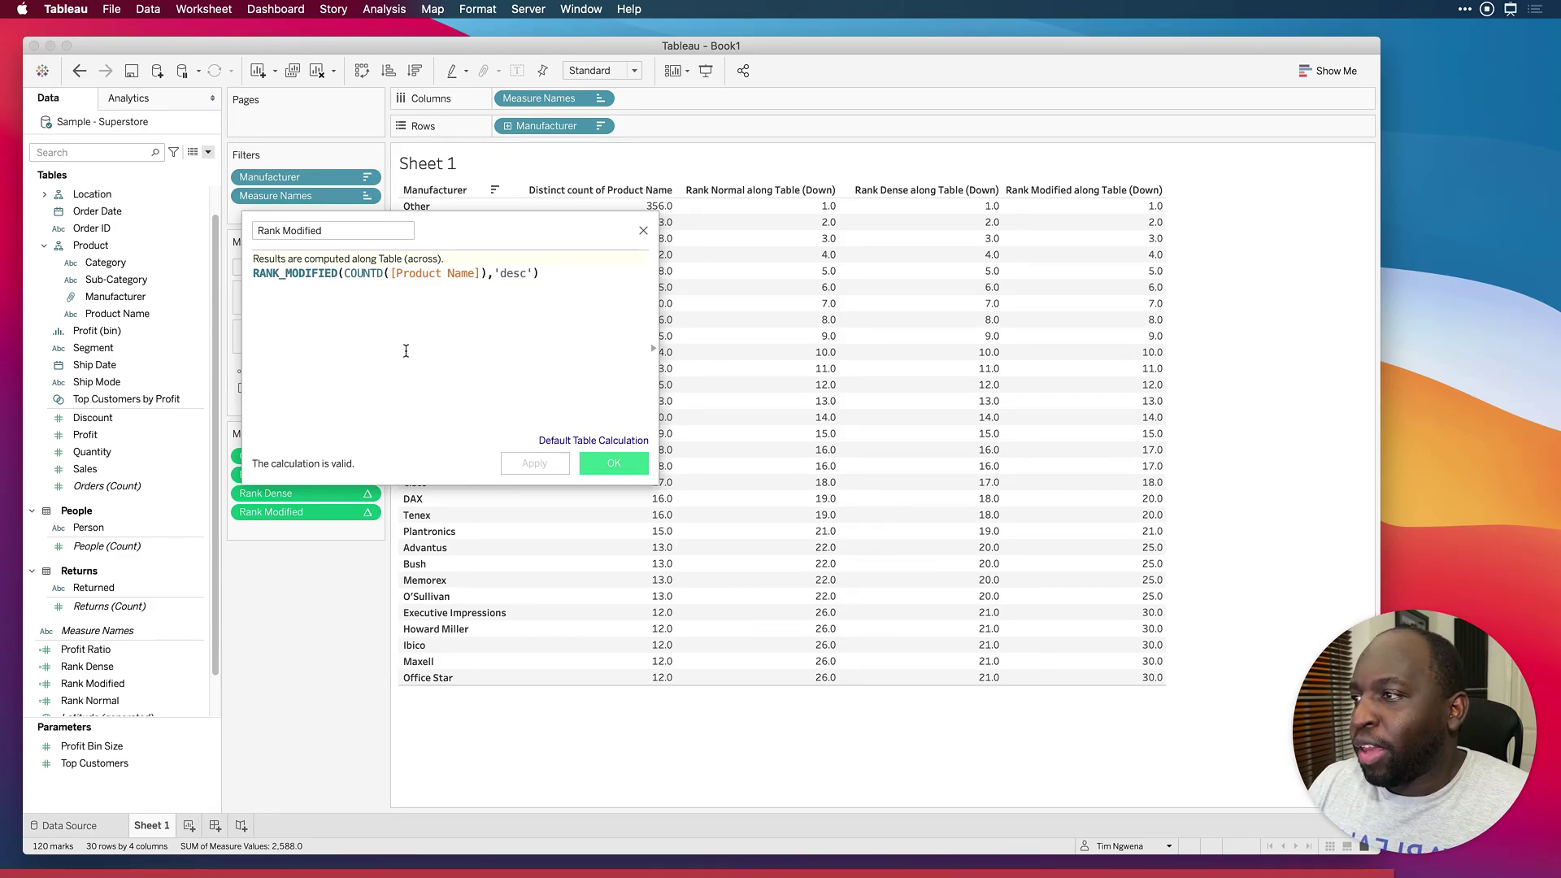
{"action": "left_click_drag", "start_coordinate": [519, 235], "coordinate": [666, 203]}
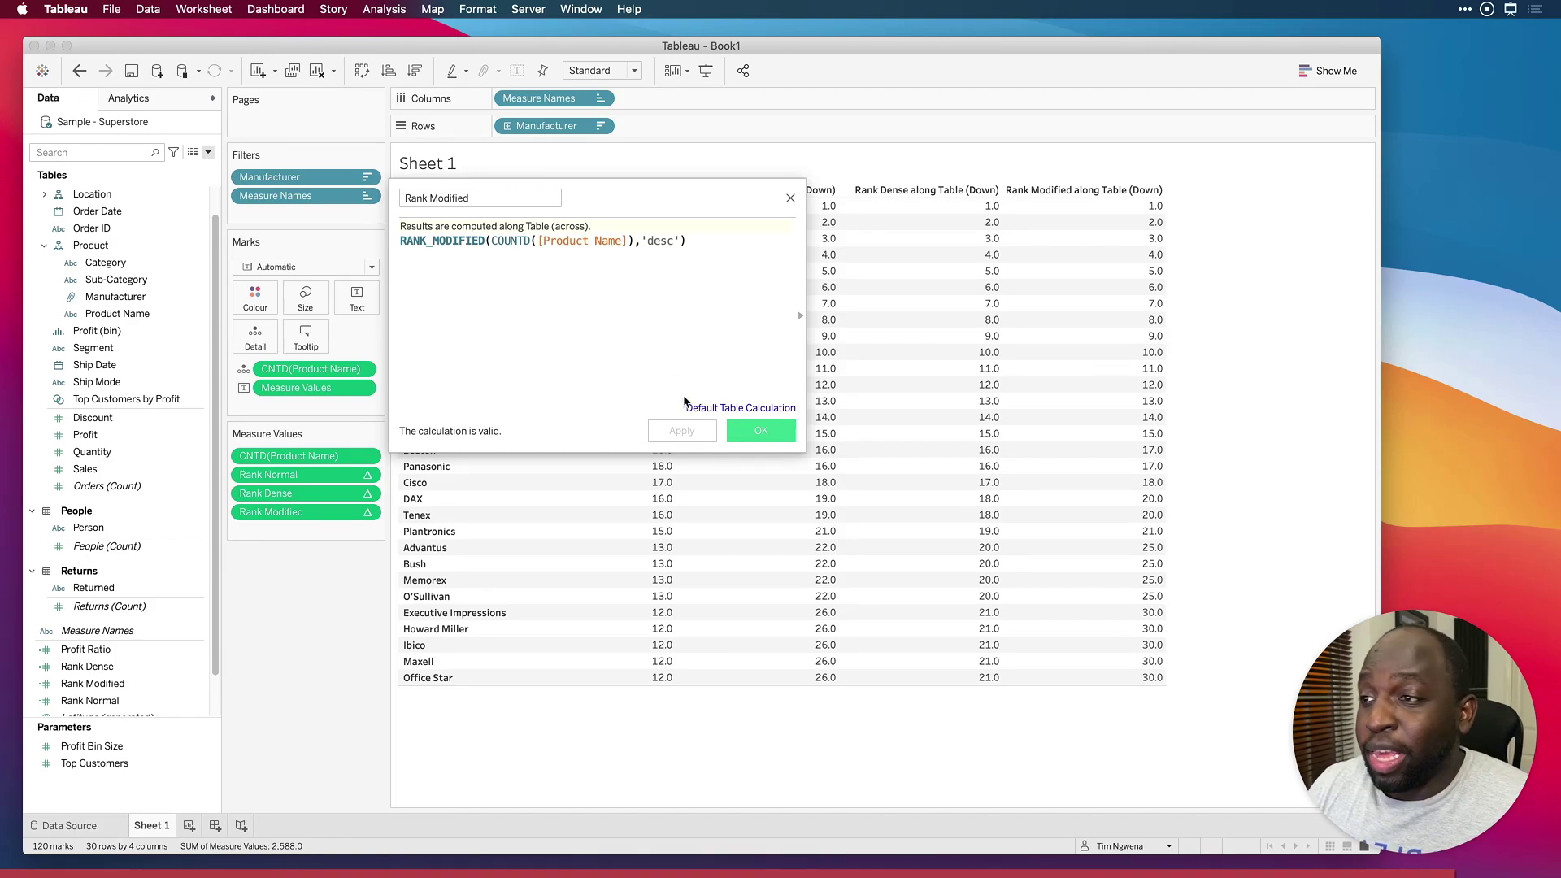
{"action": "left_click", "coordinate": [761, 431]}
{"action": "left_click", "coordinate": [127, 689]}
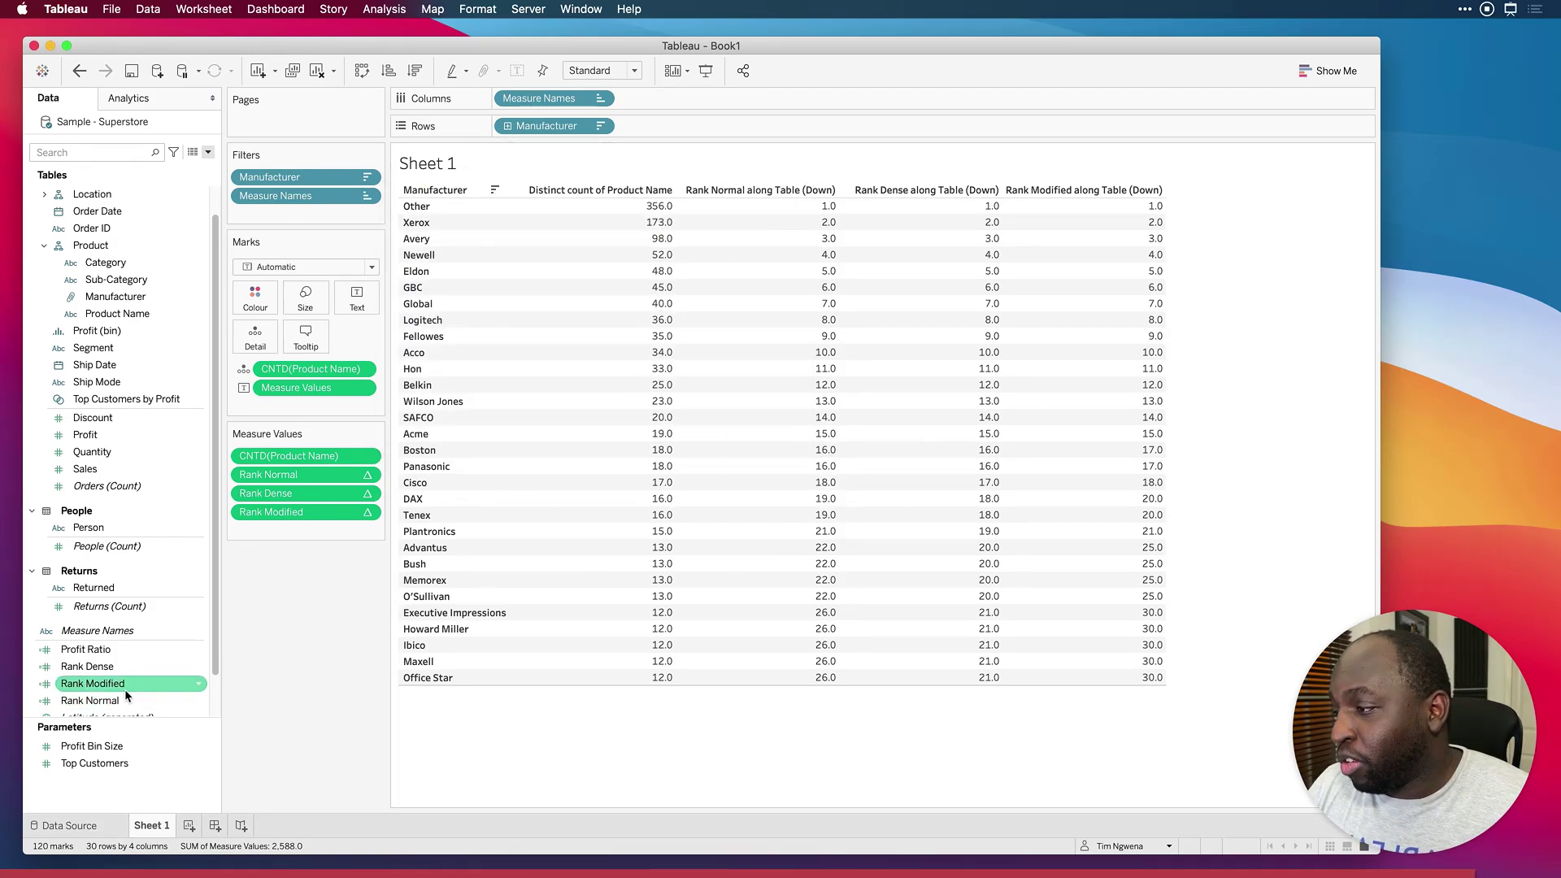
Step: Duplicate Rank Modified, edit the copy, and read the percentile rank function help
{"action": "right_click", "coordinate": [125, 685]}
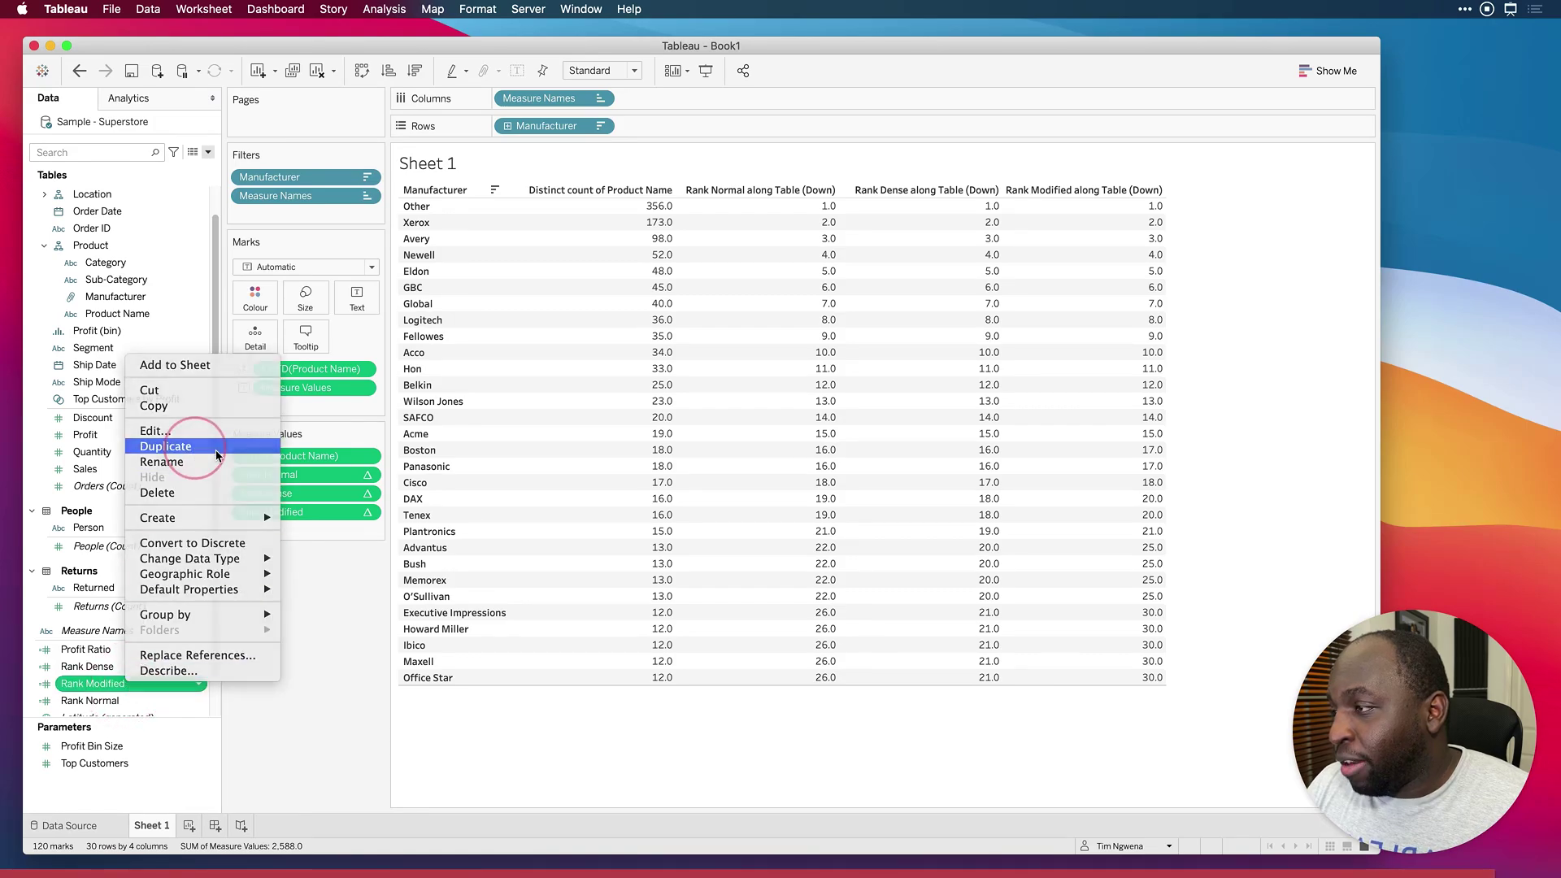
{"action": "left_click", "coordinate": [201, 453]}
{"action": "scroll", "coordinate": [209, 675], "scroll_direction": "down", "scroll_amount": 2}
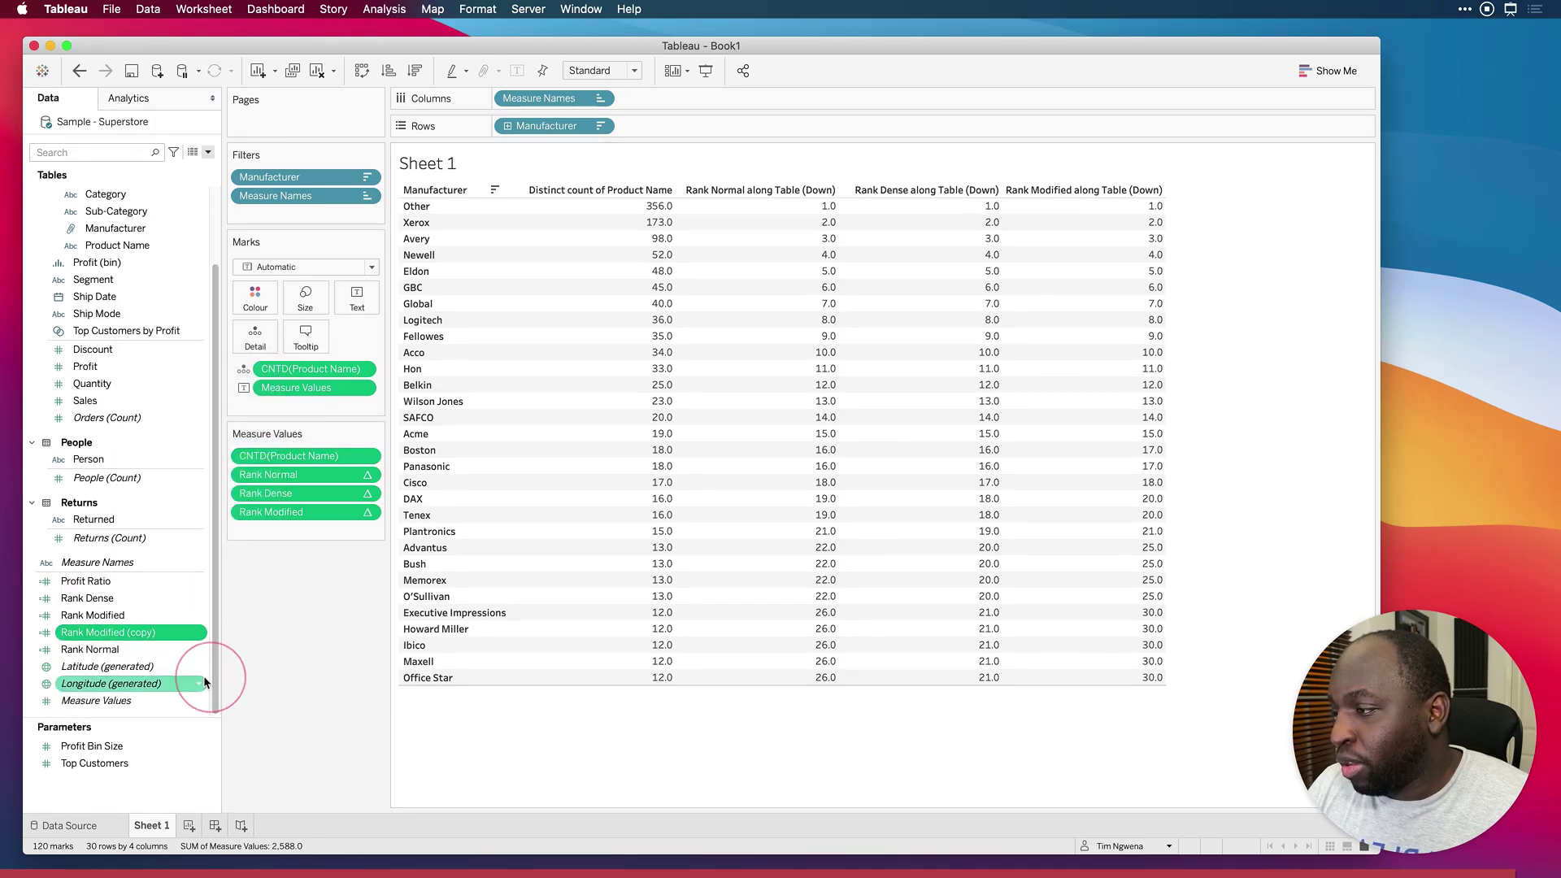
{"action": "right_click", "coordinate": [111, 632]}
{"action": "left_click", "coordinate": [138, 374]}
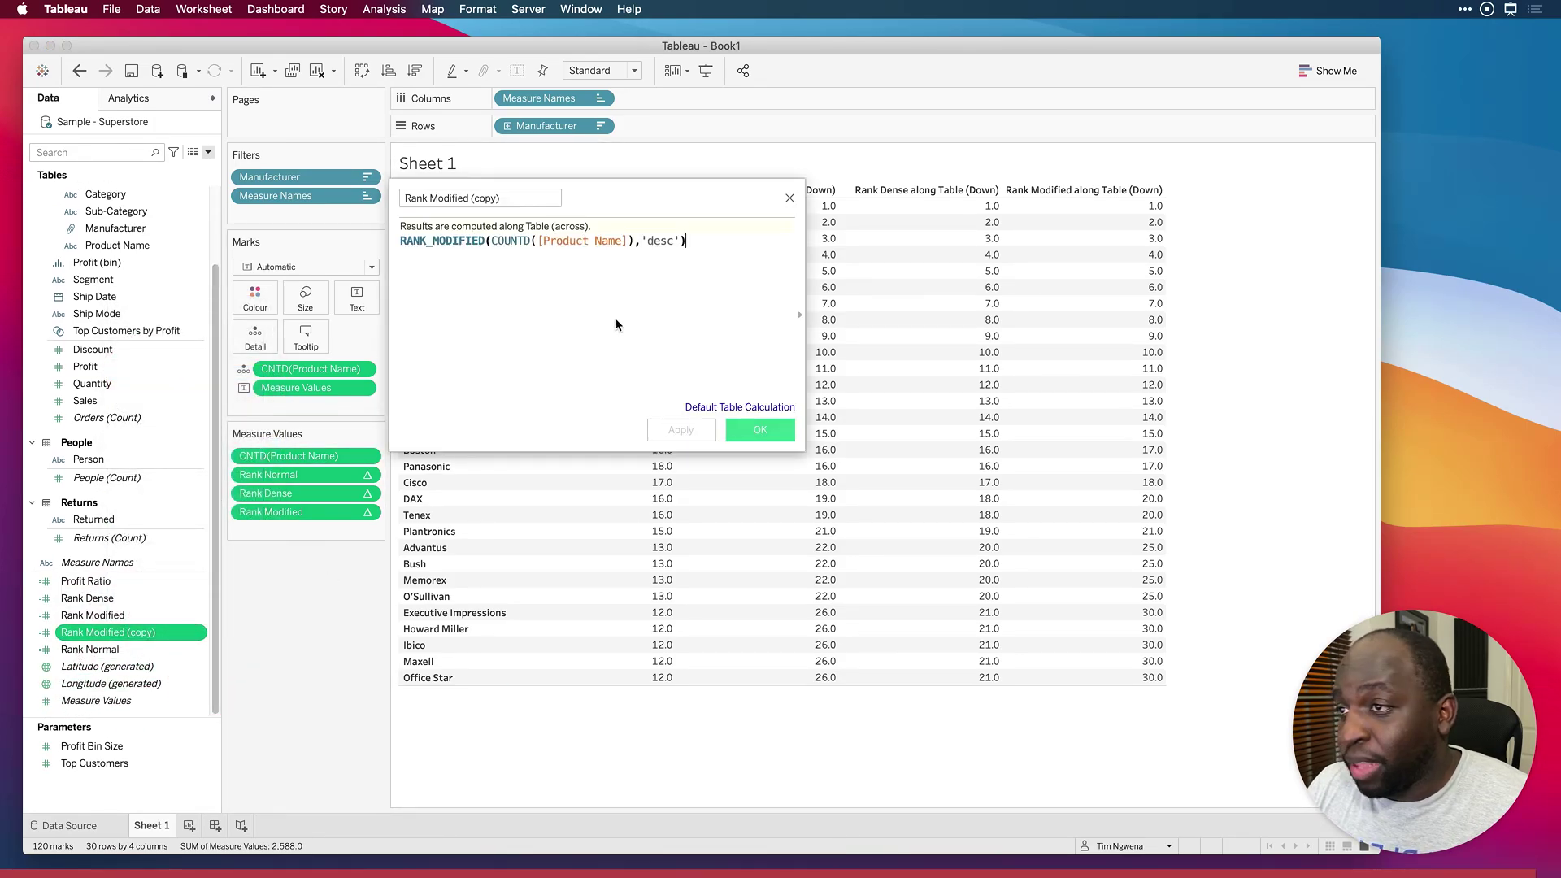
{"action": "left_click_drag", "start_coordinate": [655, 216], "coordinate": [711, 244]}
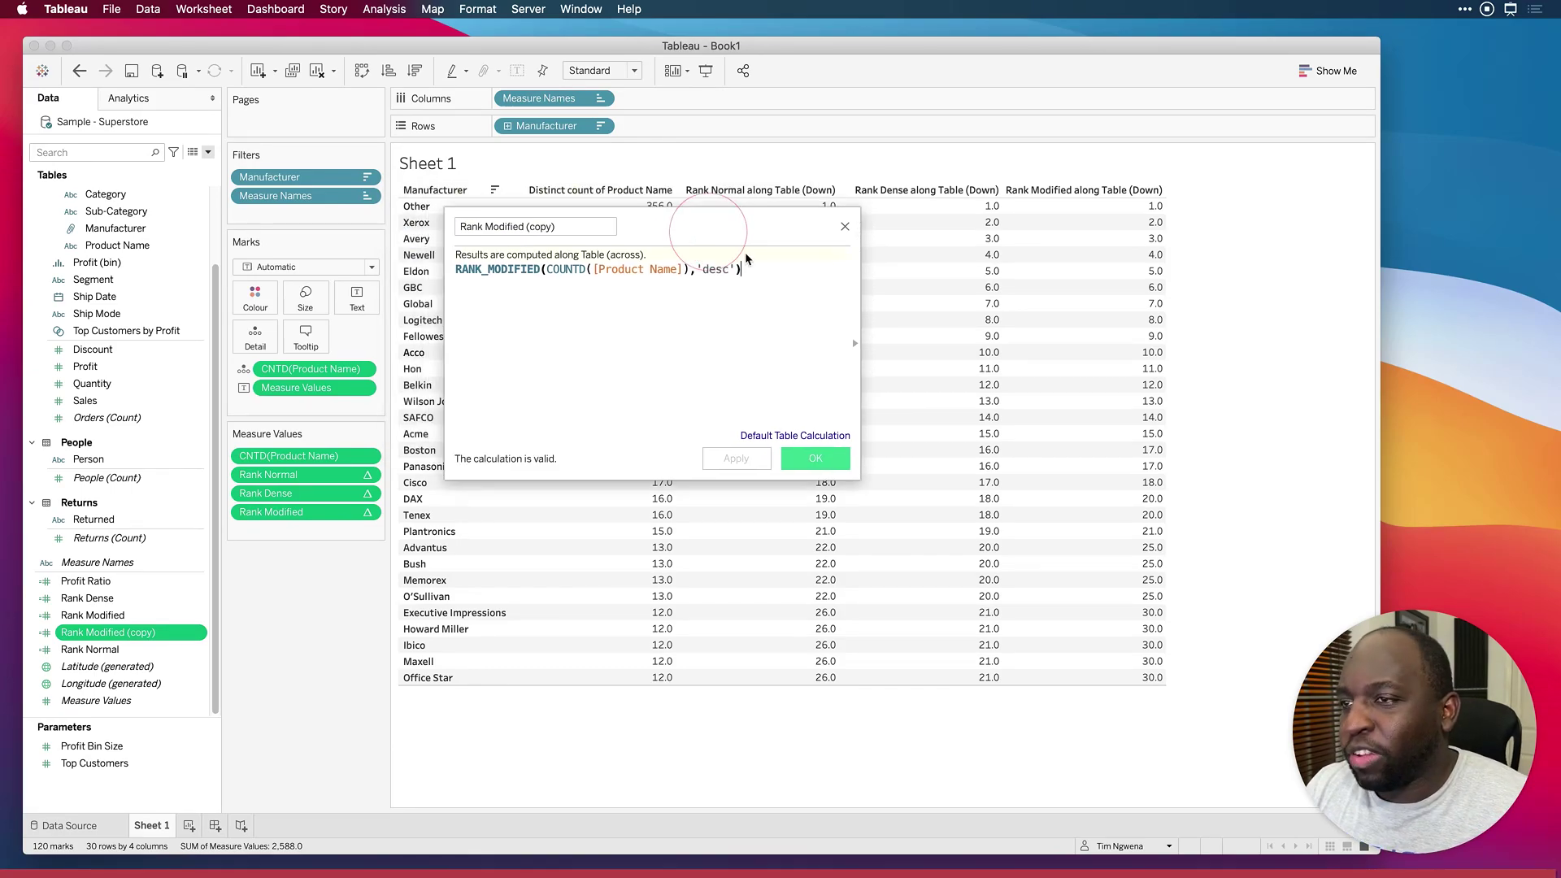
{"action": "left_click", "coordinate": [854, 345]}
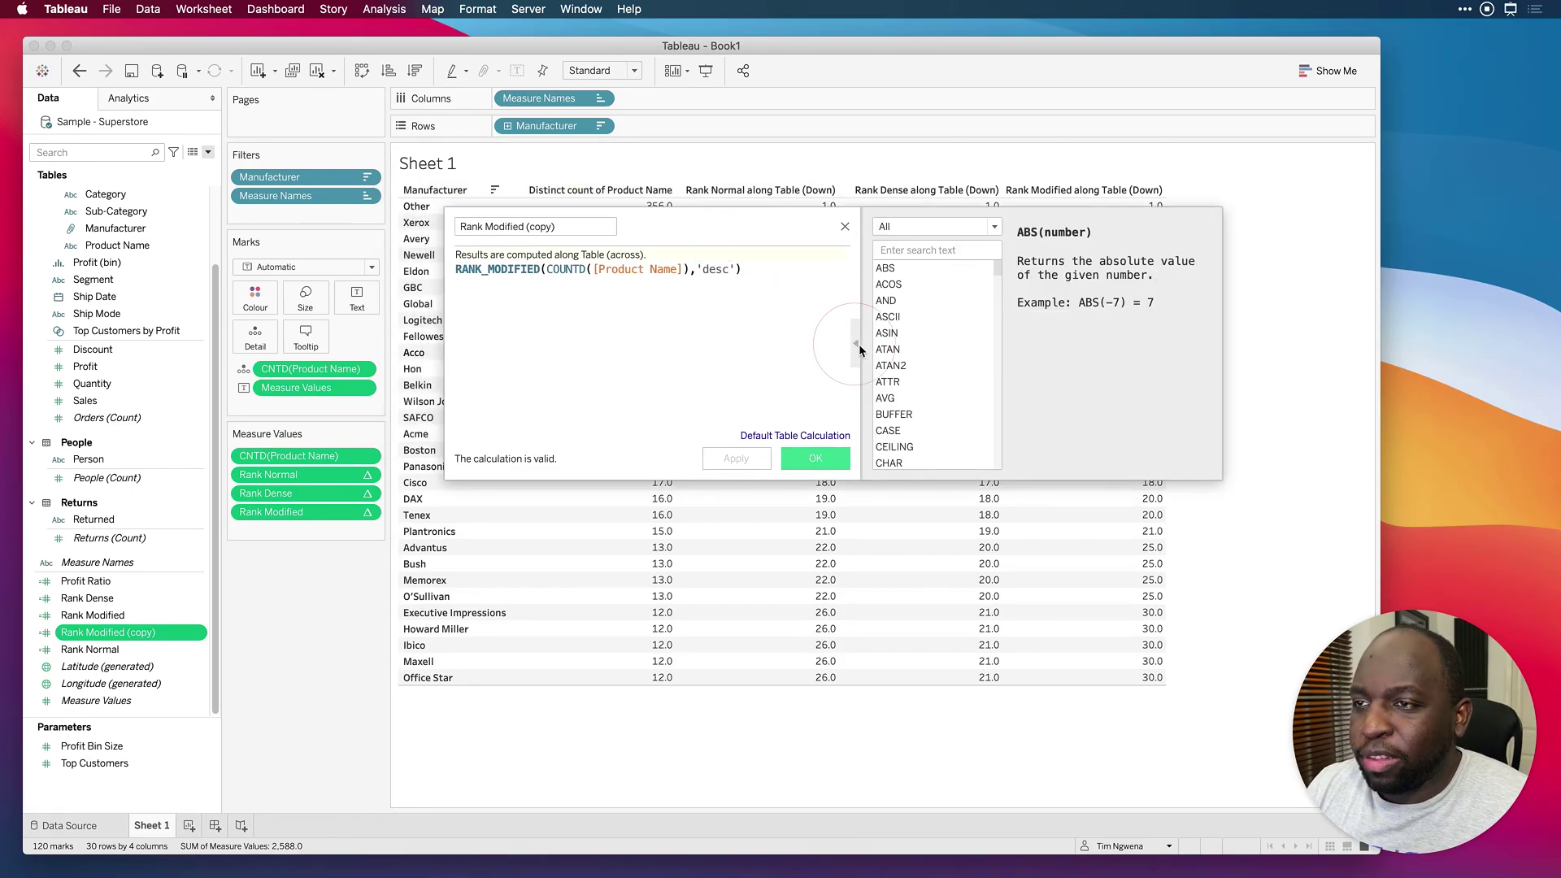
{"action": "left_click", "coordinate": [960, 251]}
{"action": "type", "text": "rank"}
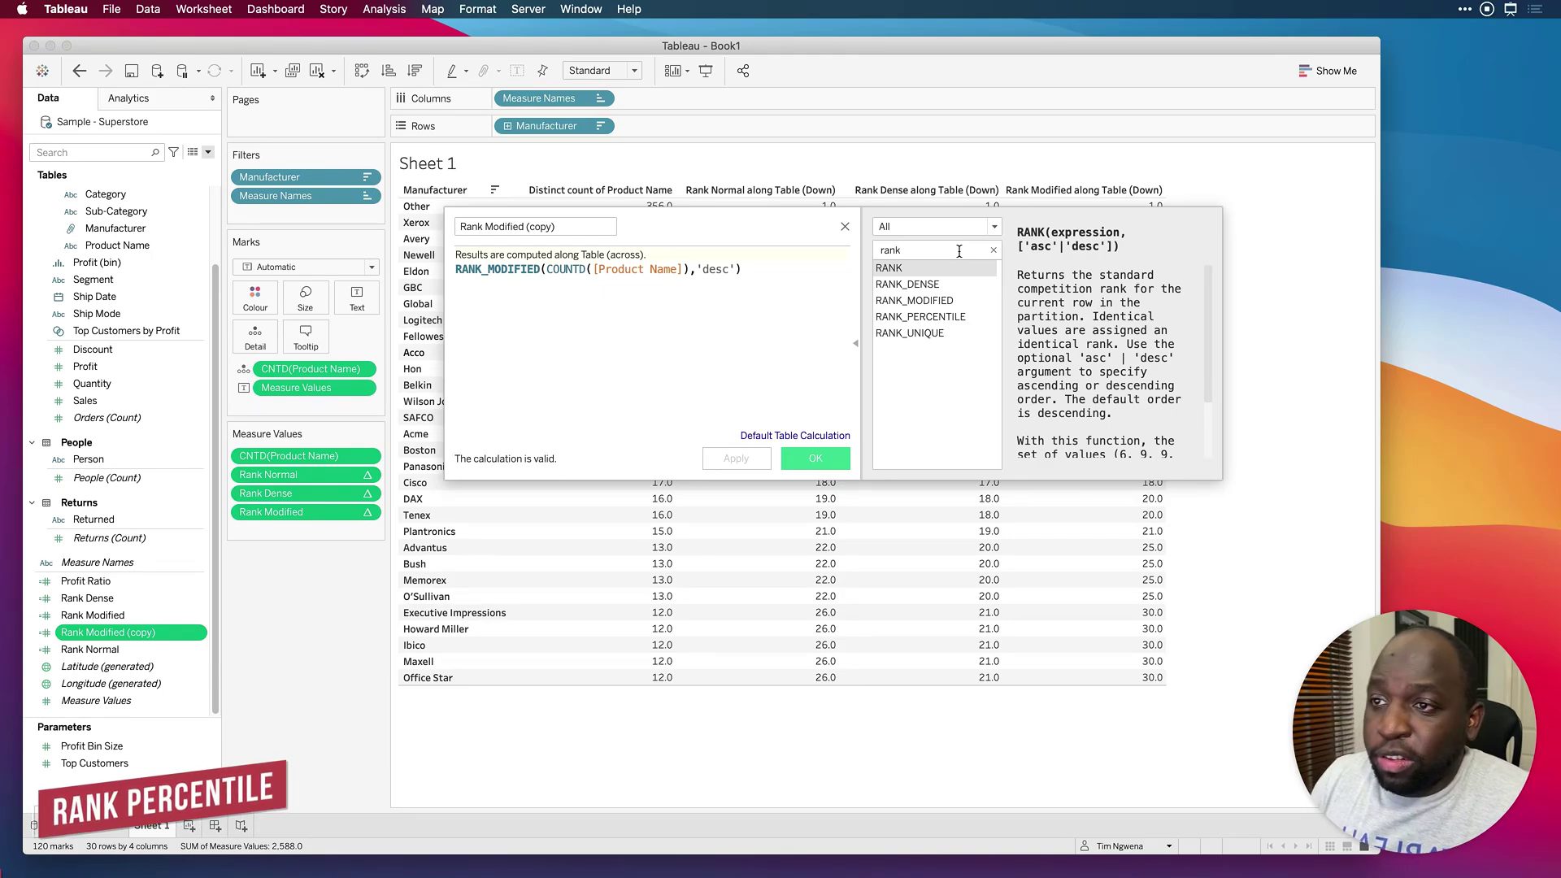
{"action": "left_click", "coordinate": [953, 319]}
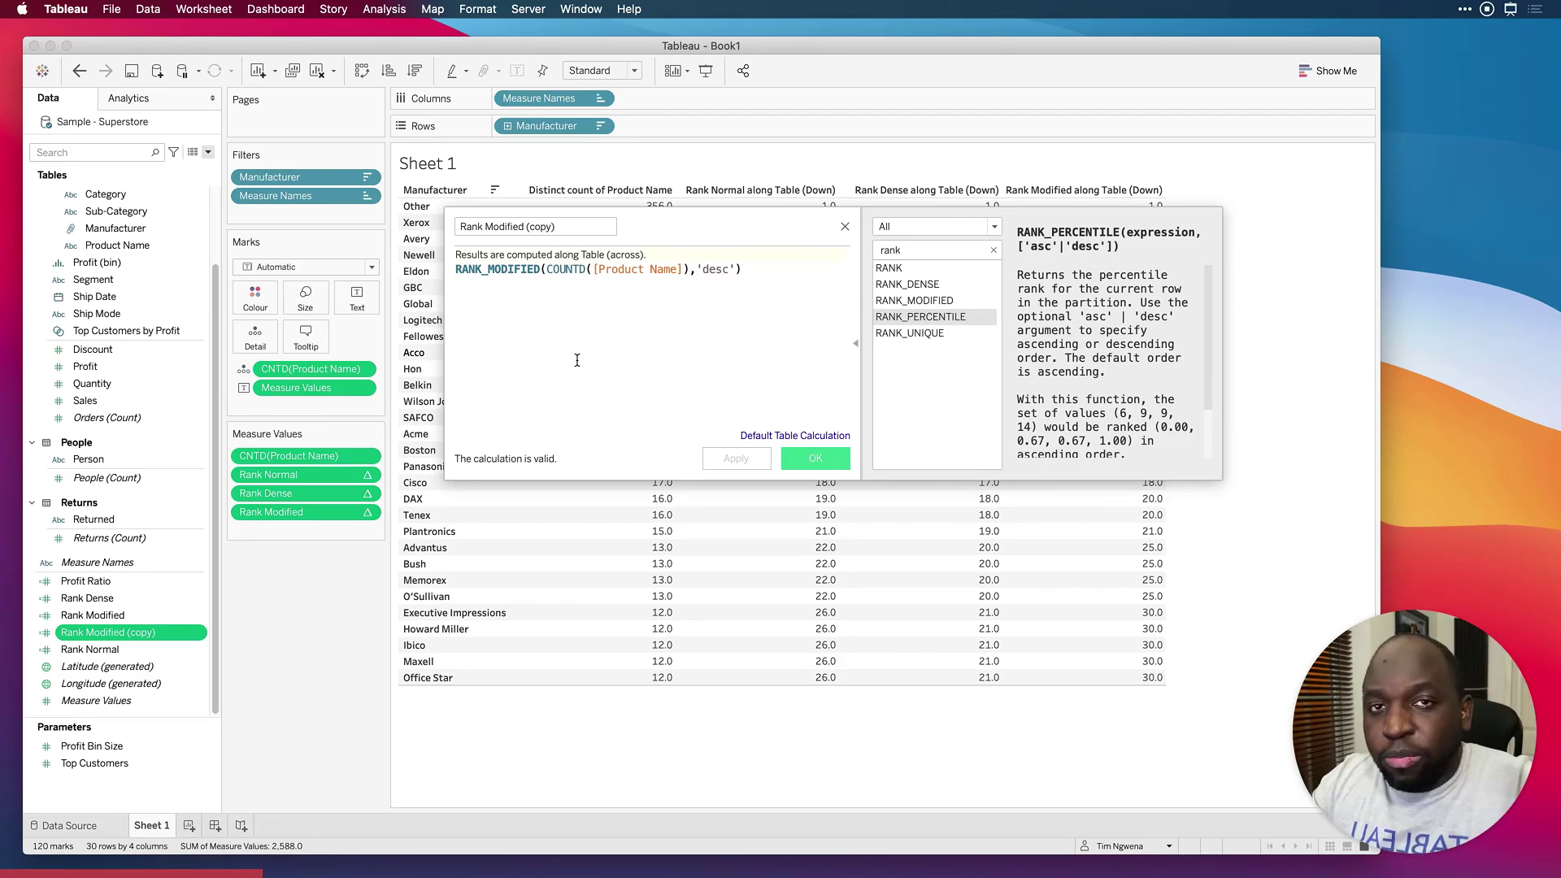
Step: Rename the copy 'Rank Percentile', switch its function to RANK_PERCENTILE, and apply
{"action": "left_click", "coordinate": [488, 228]}
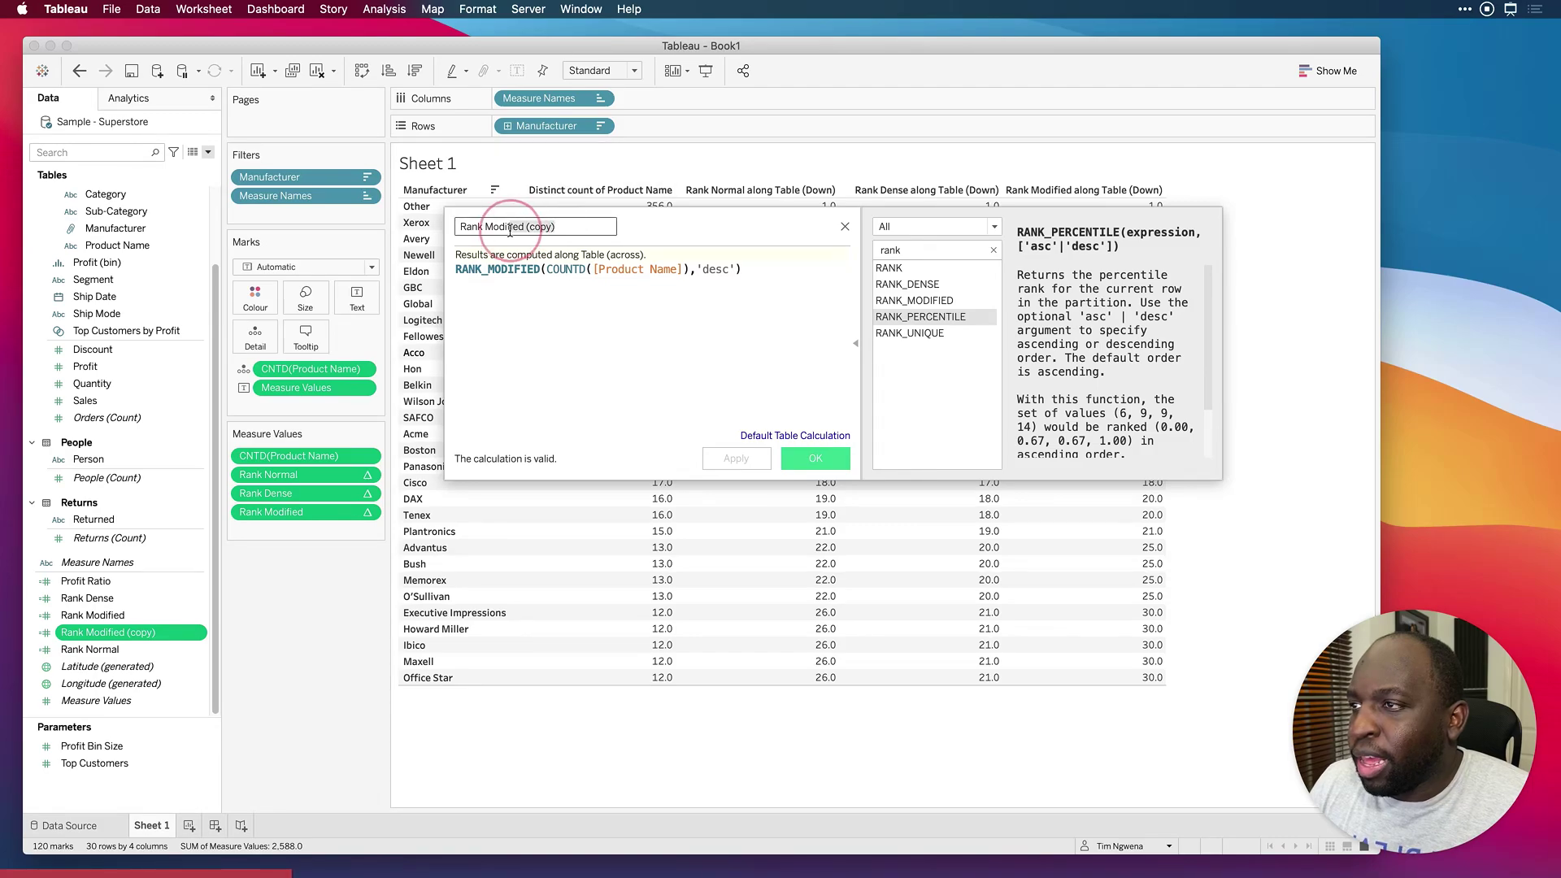
{"action": "key", "text": "super+shift+Right"}
{"action": "type", "text": "Percentile"}
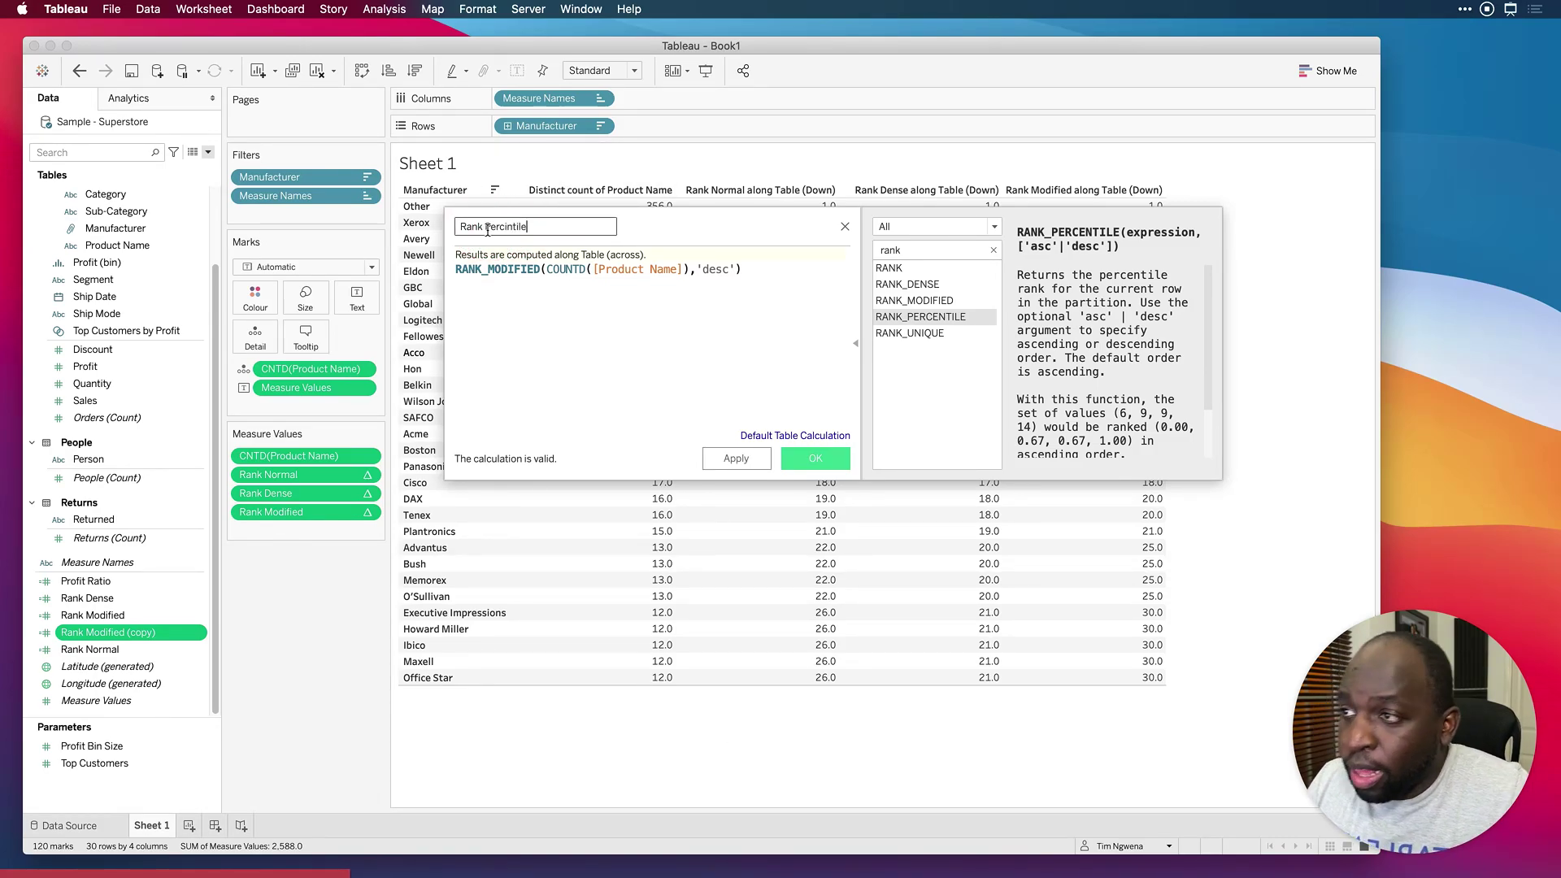
{"action": "double_click", "coordinate": [534, 269]}
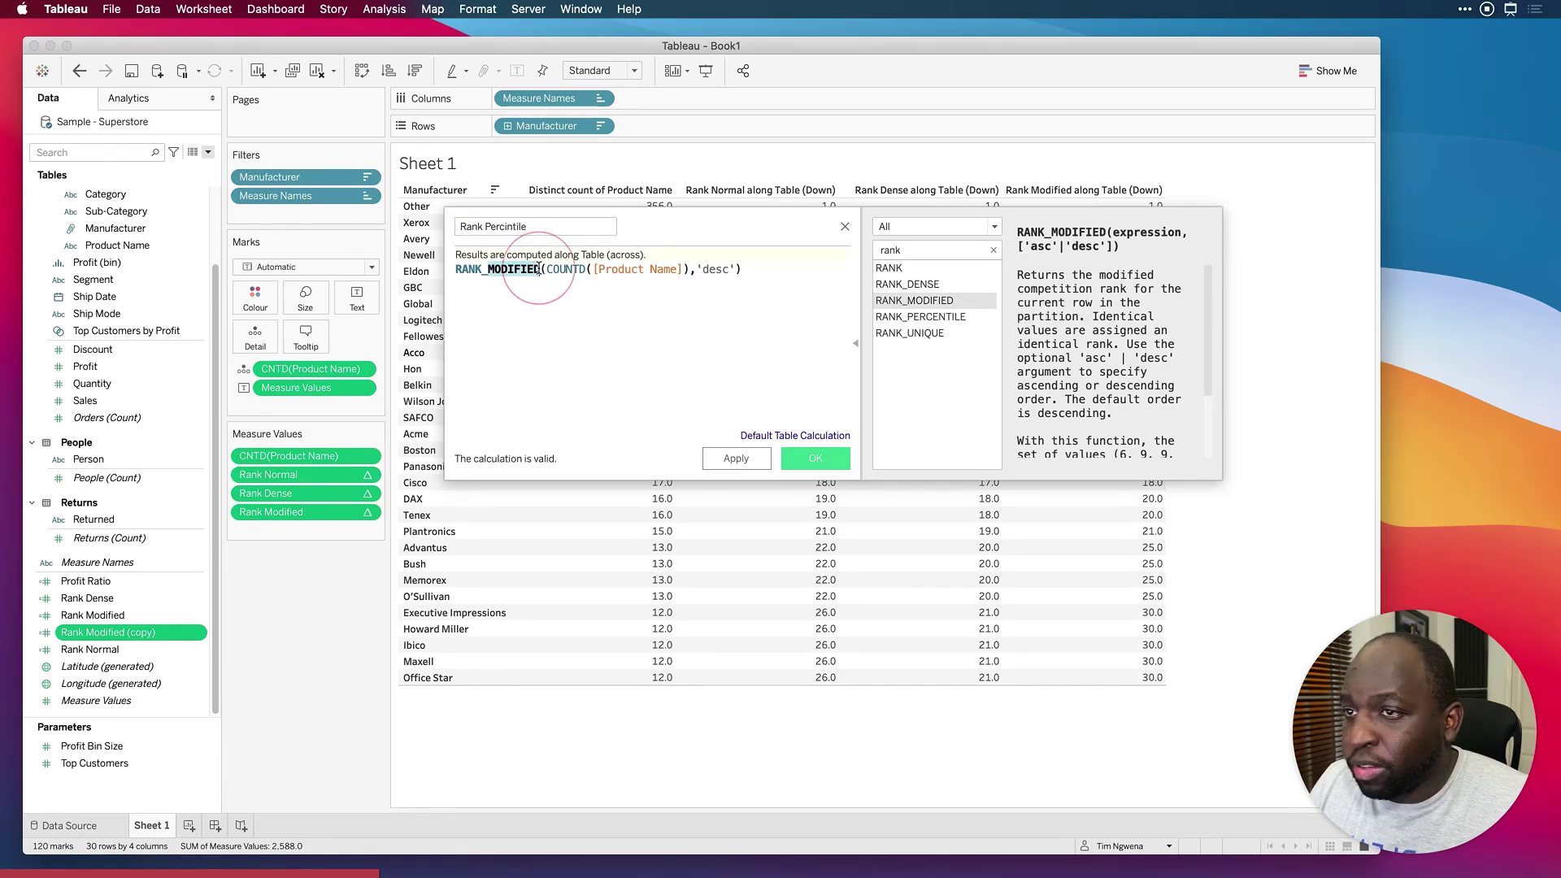
{"action": "type", "text": "per"}
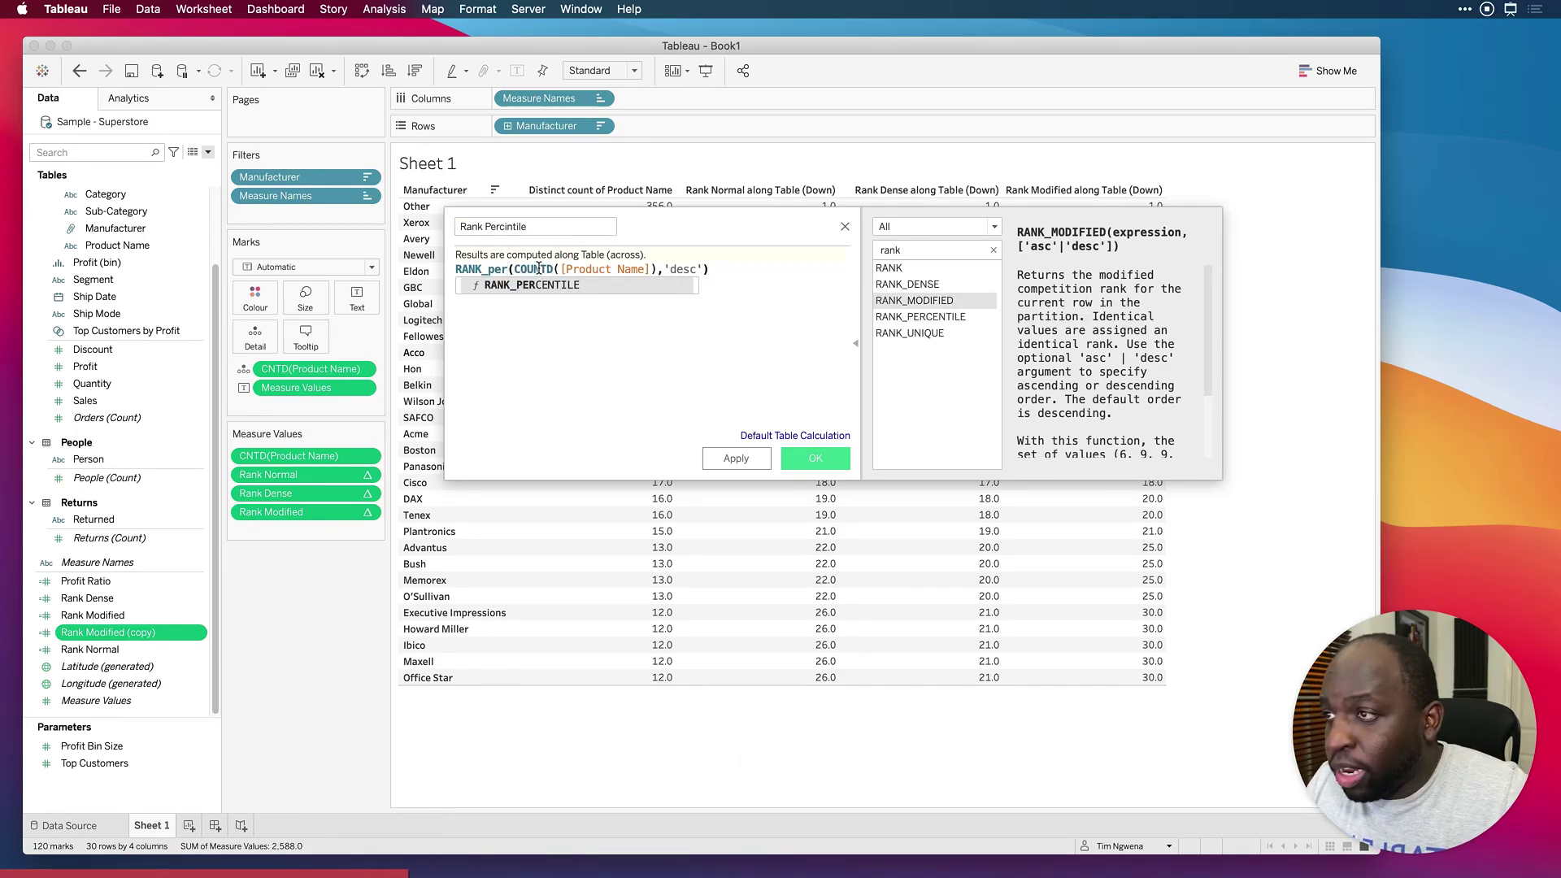
{"action": "double_click", "coordinate": [576, 287]}
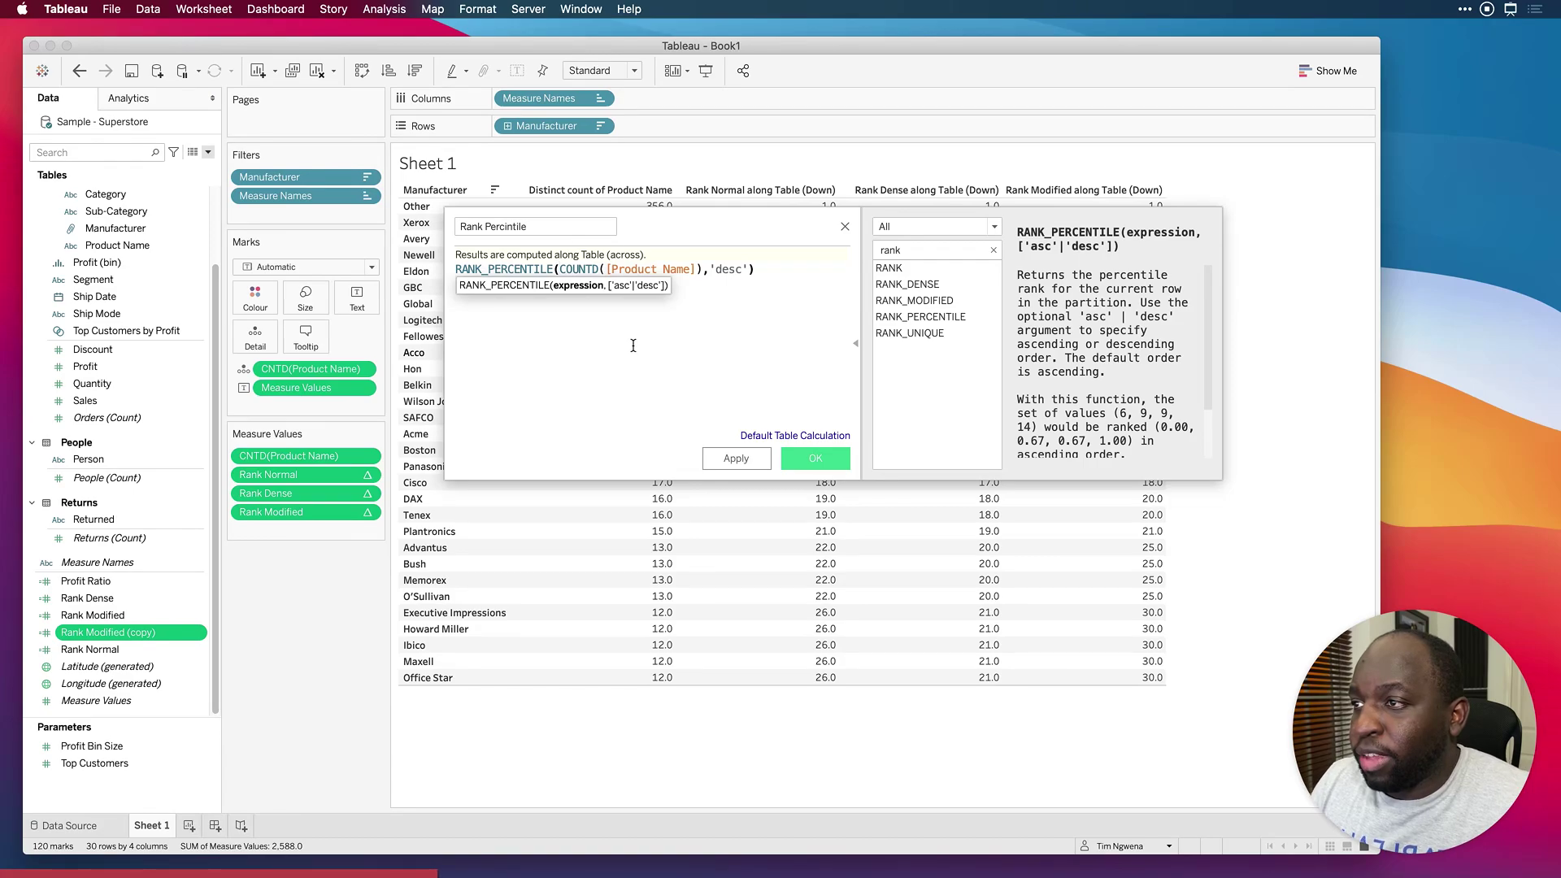
{"action": "left_click", "coordinate": [632, 344]}
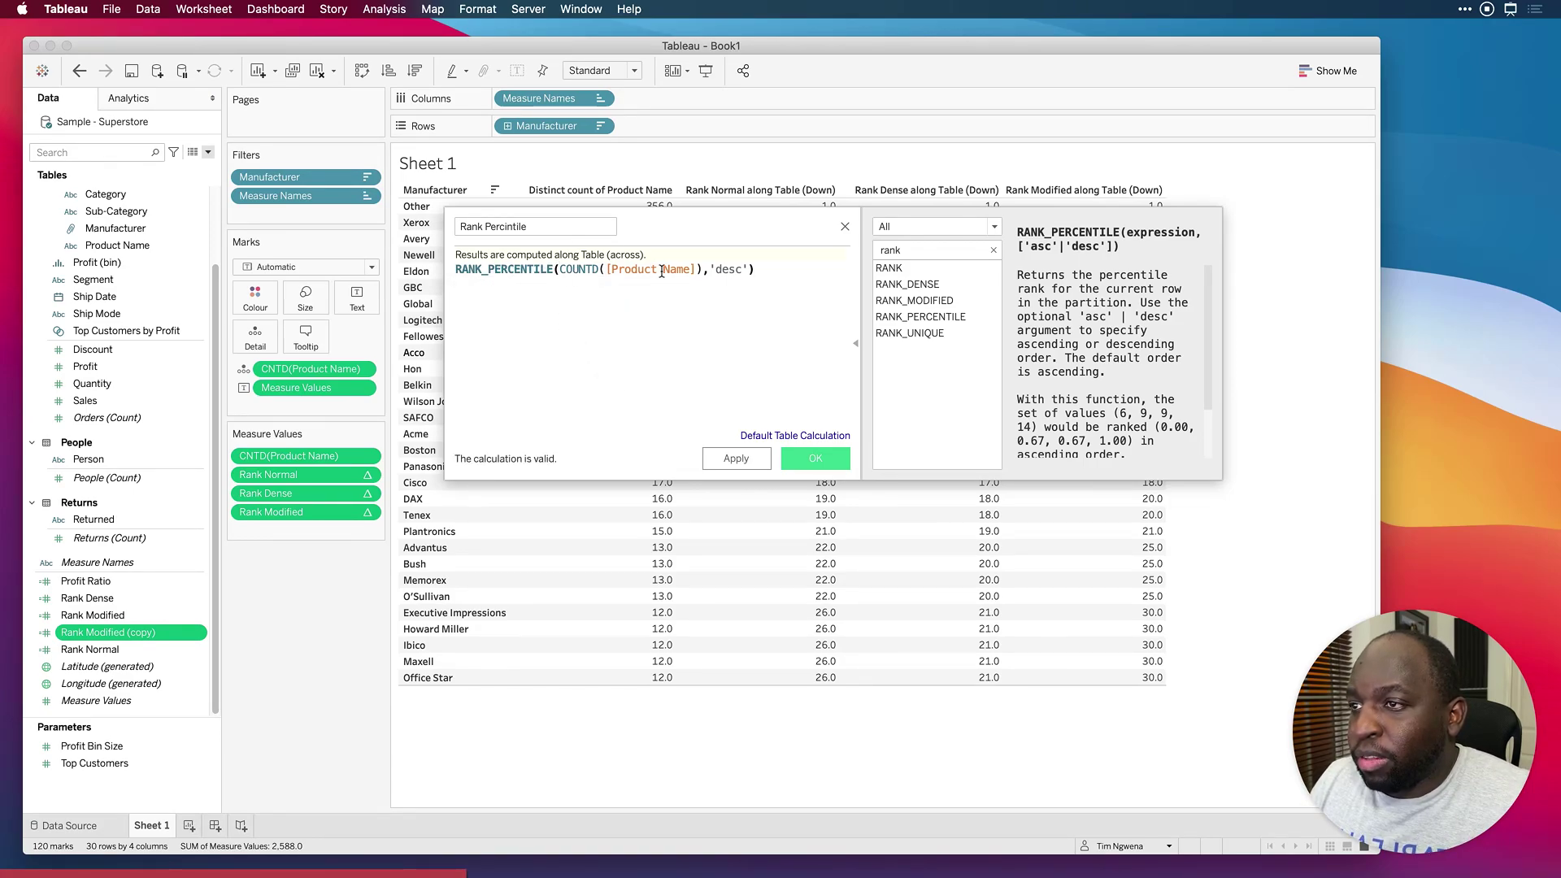
{"action": "left_click", "coordinate": [736, 458]}
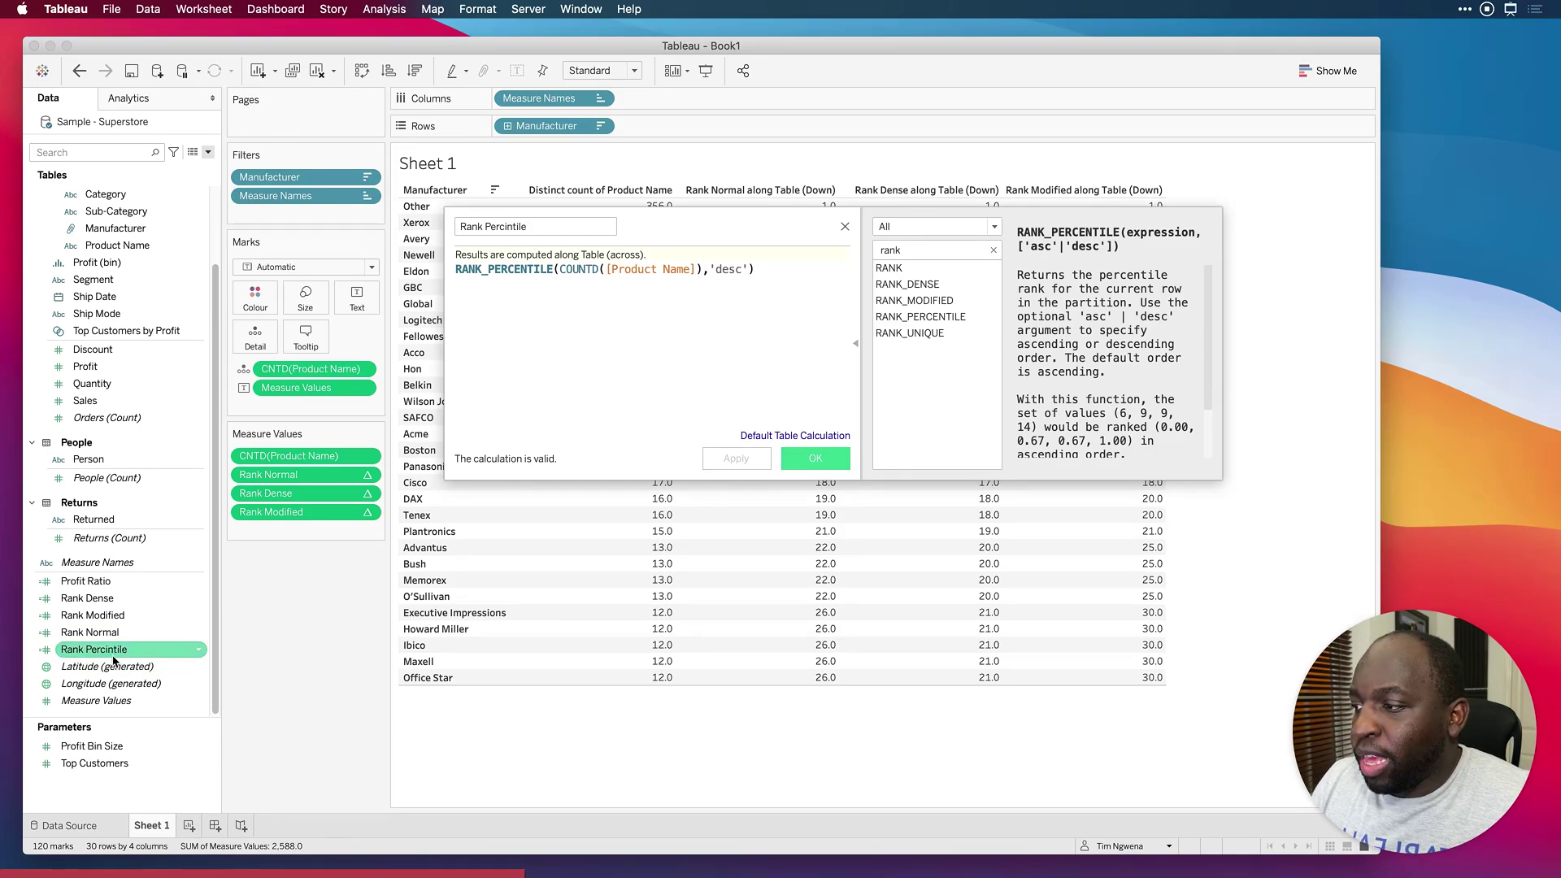
Step: Add Rank Percentile to the Measure Values card and move the editor to the left edge
{"action": "mouse_move", "coordinate": [115, 649]}
{"action": "left_mouse_down"}
{"action": "mouse_move", "coordinate": [180, 631]}
{"action": "mouse_move", "coordinate": [303, 531]}
{"action": "left_mouse_up"}
{"action": "left_click", "coordinate": [857, 344]}
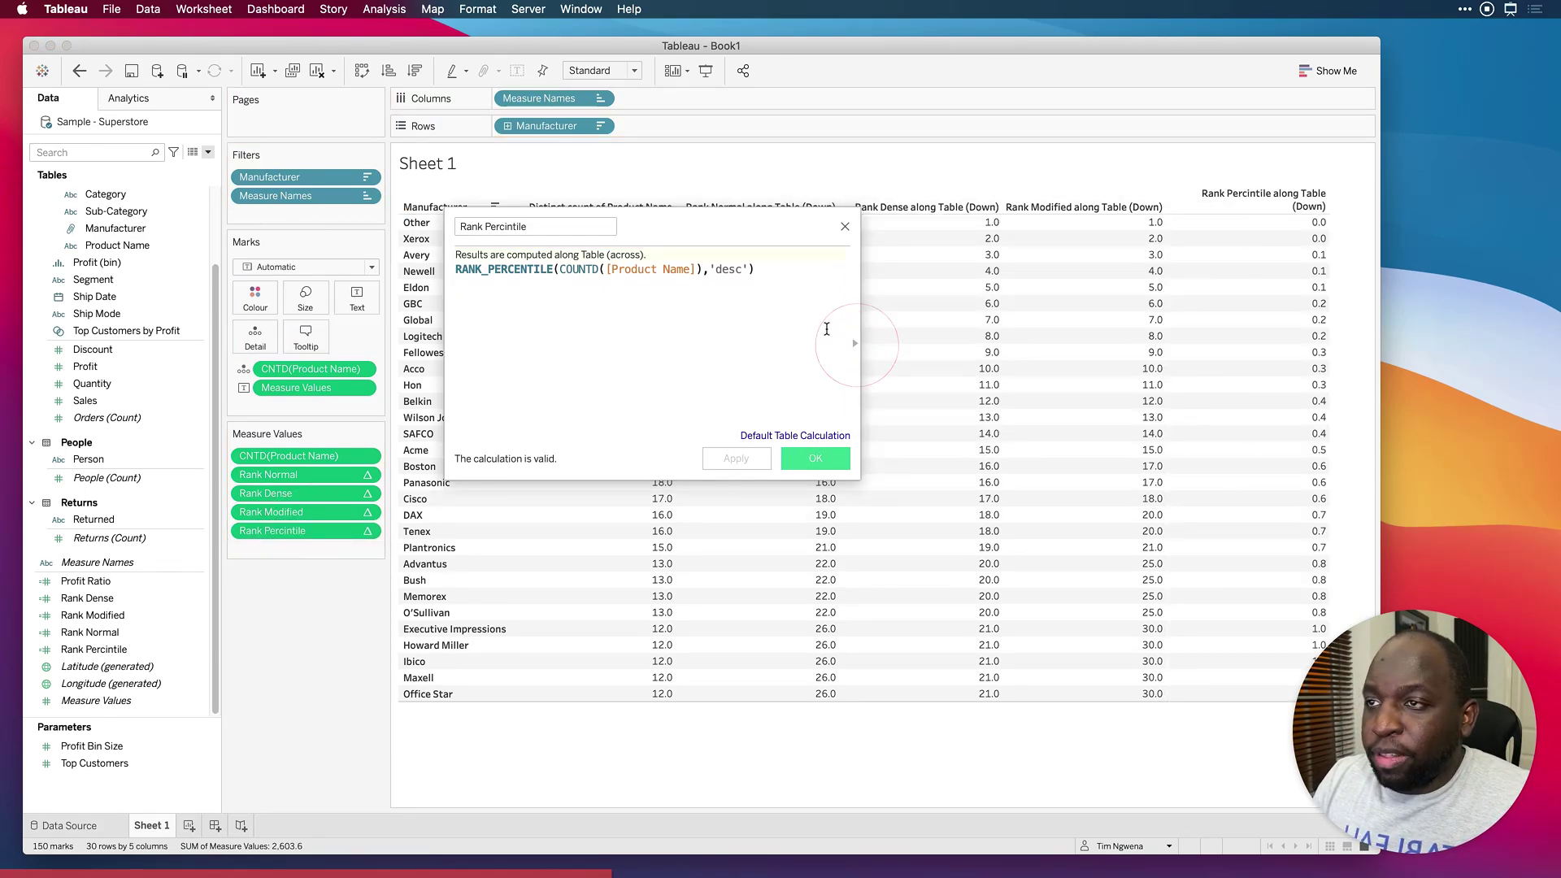
{"action": "left_click_drag", "start_coordinate": [843, 232], "coordinate": [368, 250]}
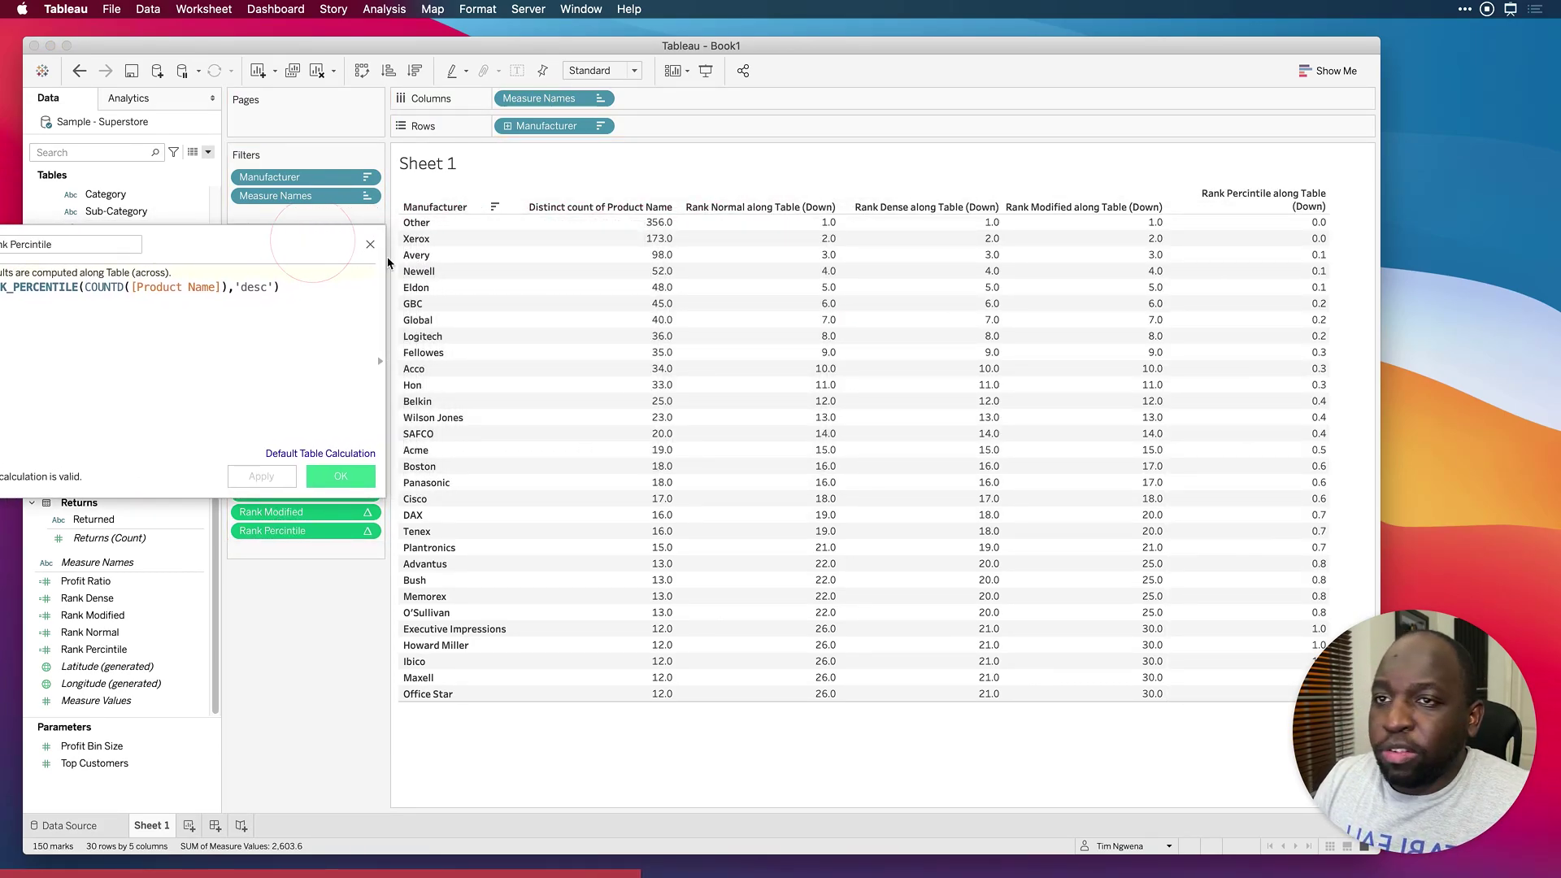
{"action": "left_click_drag", "start_coordinate": [1409, 714], "coordinate": [707, 706]}
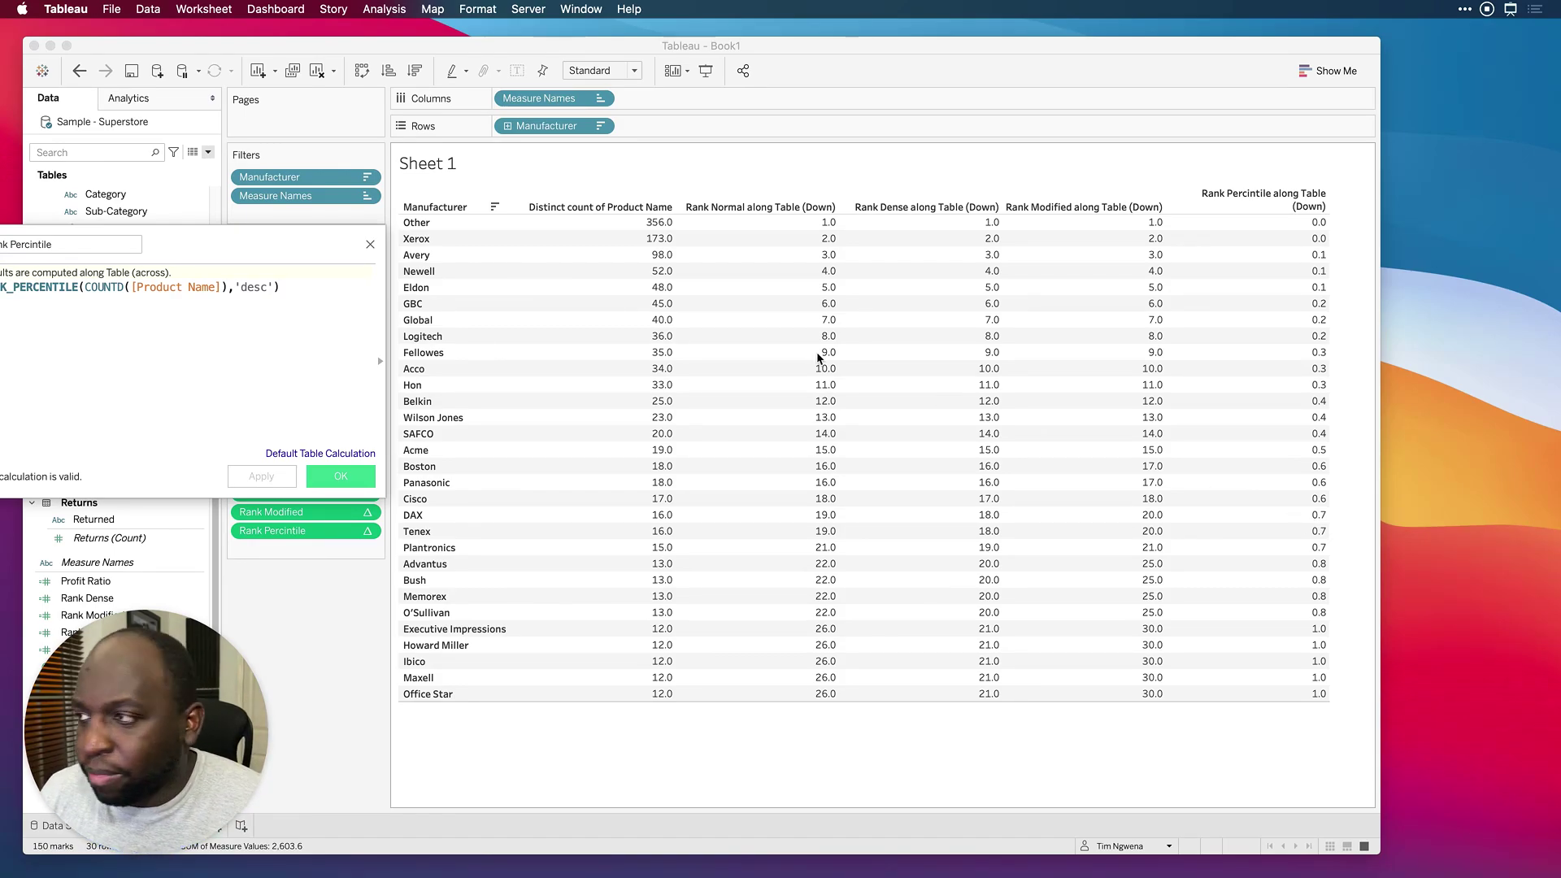
Step: Recentre and close the Rank Percentile calculation editor
{"action": "left_click_drag", "start_coordinate": [247, 259], "coordinate": [951, 254]}
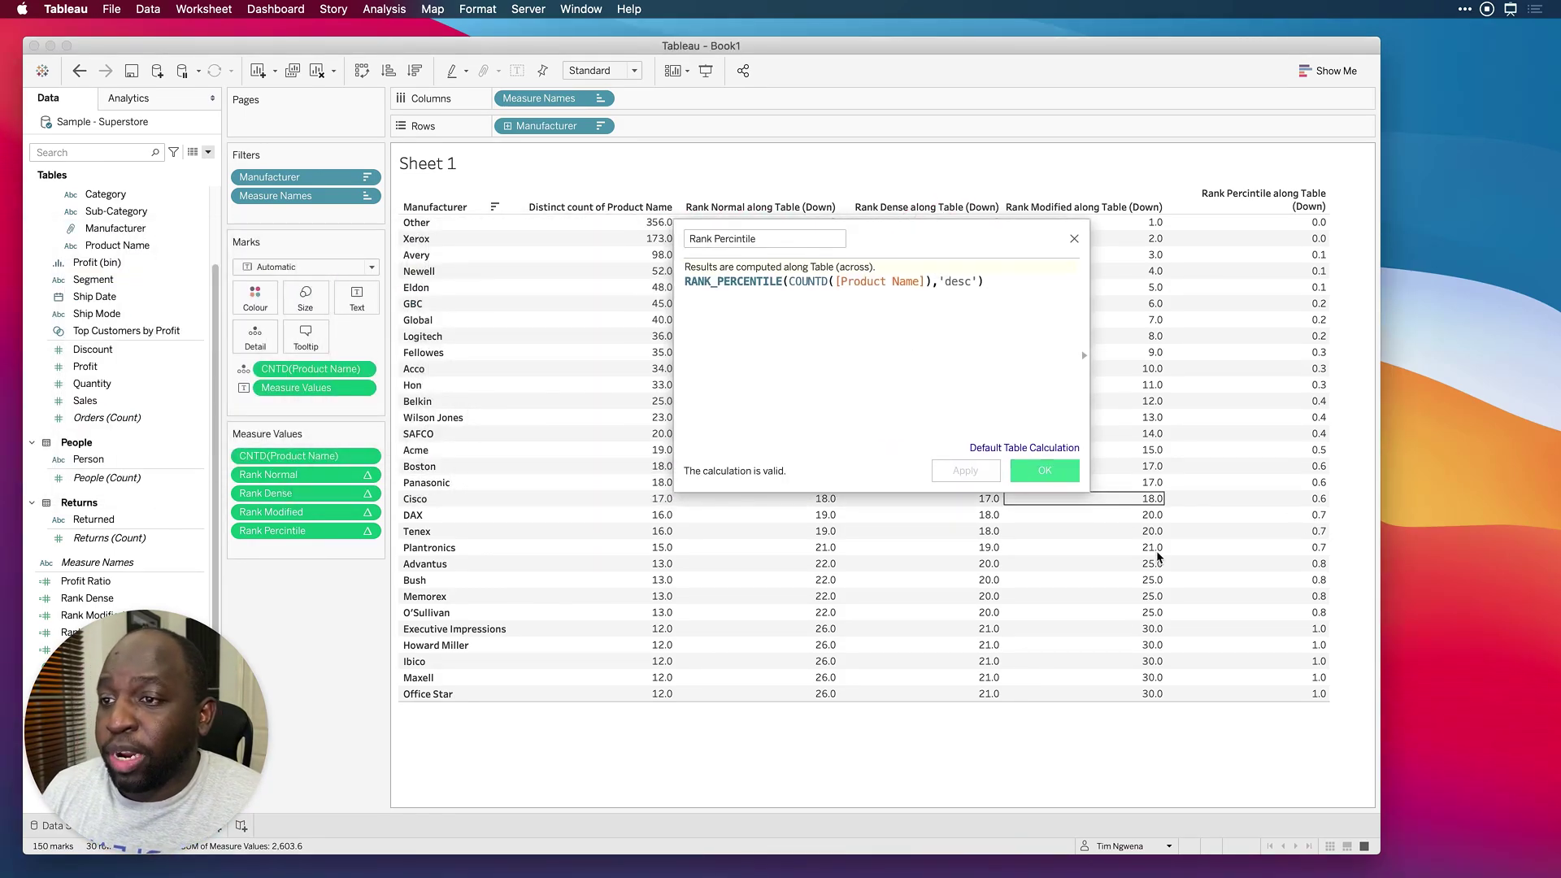
{"action": "left_click", "coordinate": [1061, 474]}
{"action": "left_click", "coordinate": [1411, 692]}
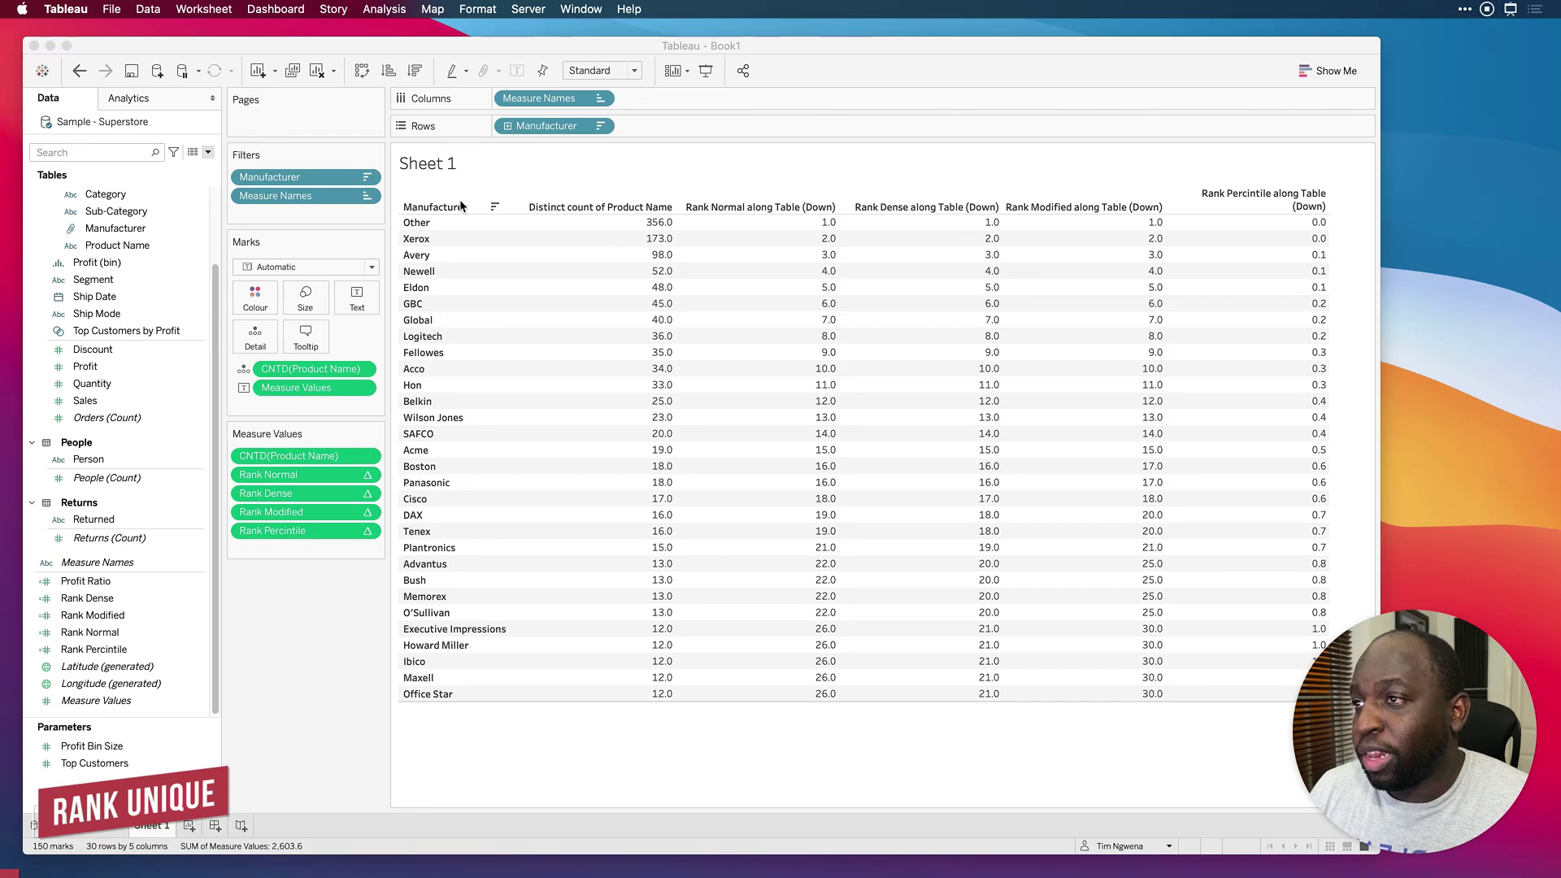
Step: Narrow all measure columns, then start a blank ad-hoc calculation below Rank Percentile
{"action": "left_click", "coordinate": [657, 200]}
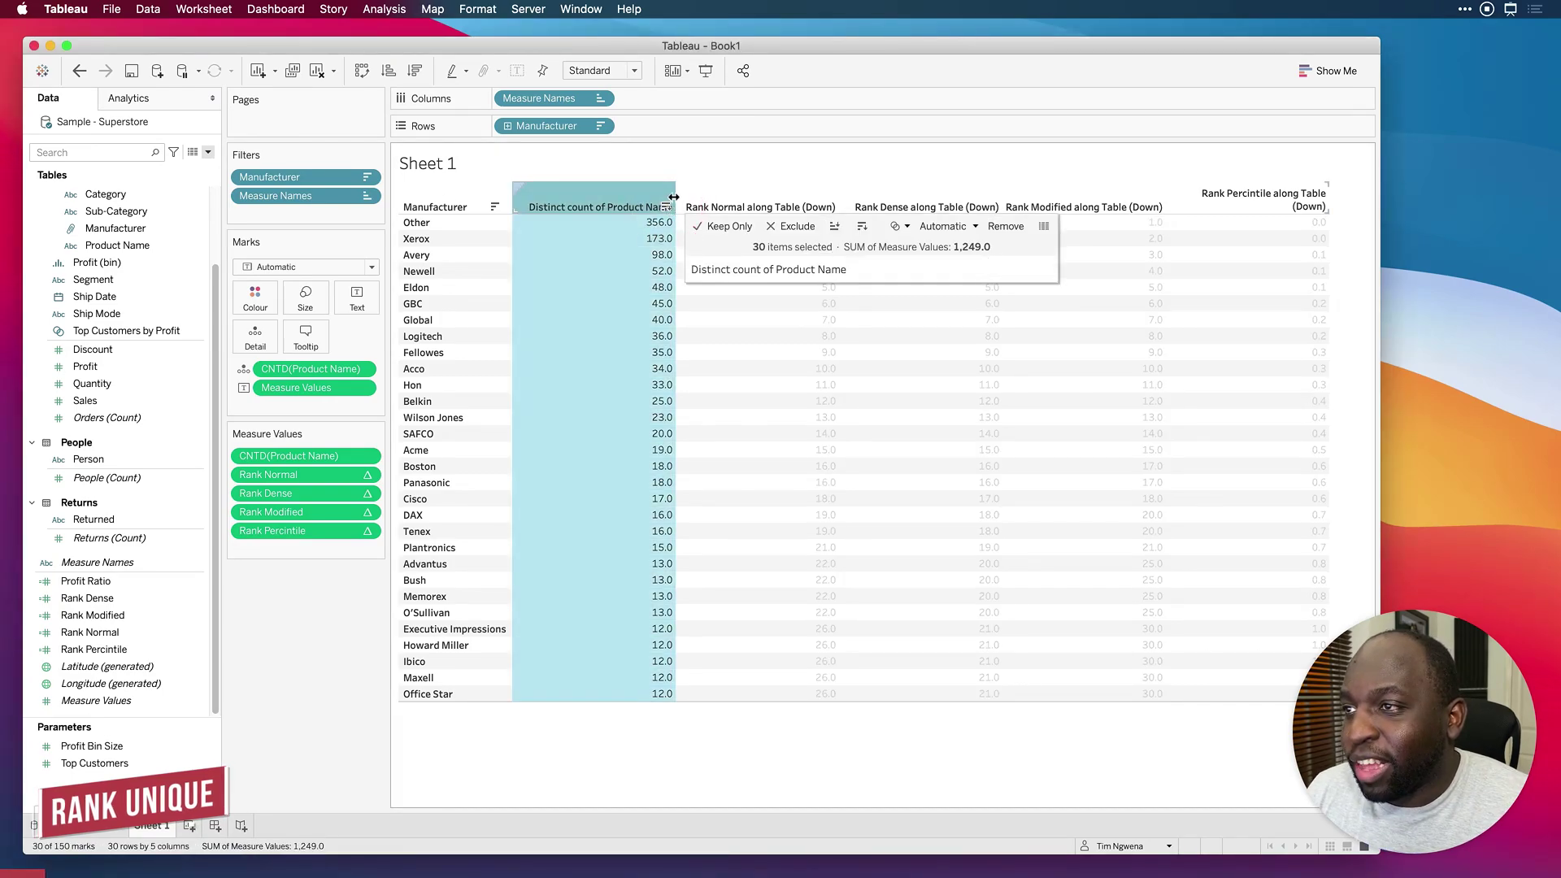
{"action": "left_click_drag", "start_coordinate": [656, 200], "coordinate": [529, 233]}
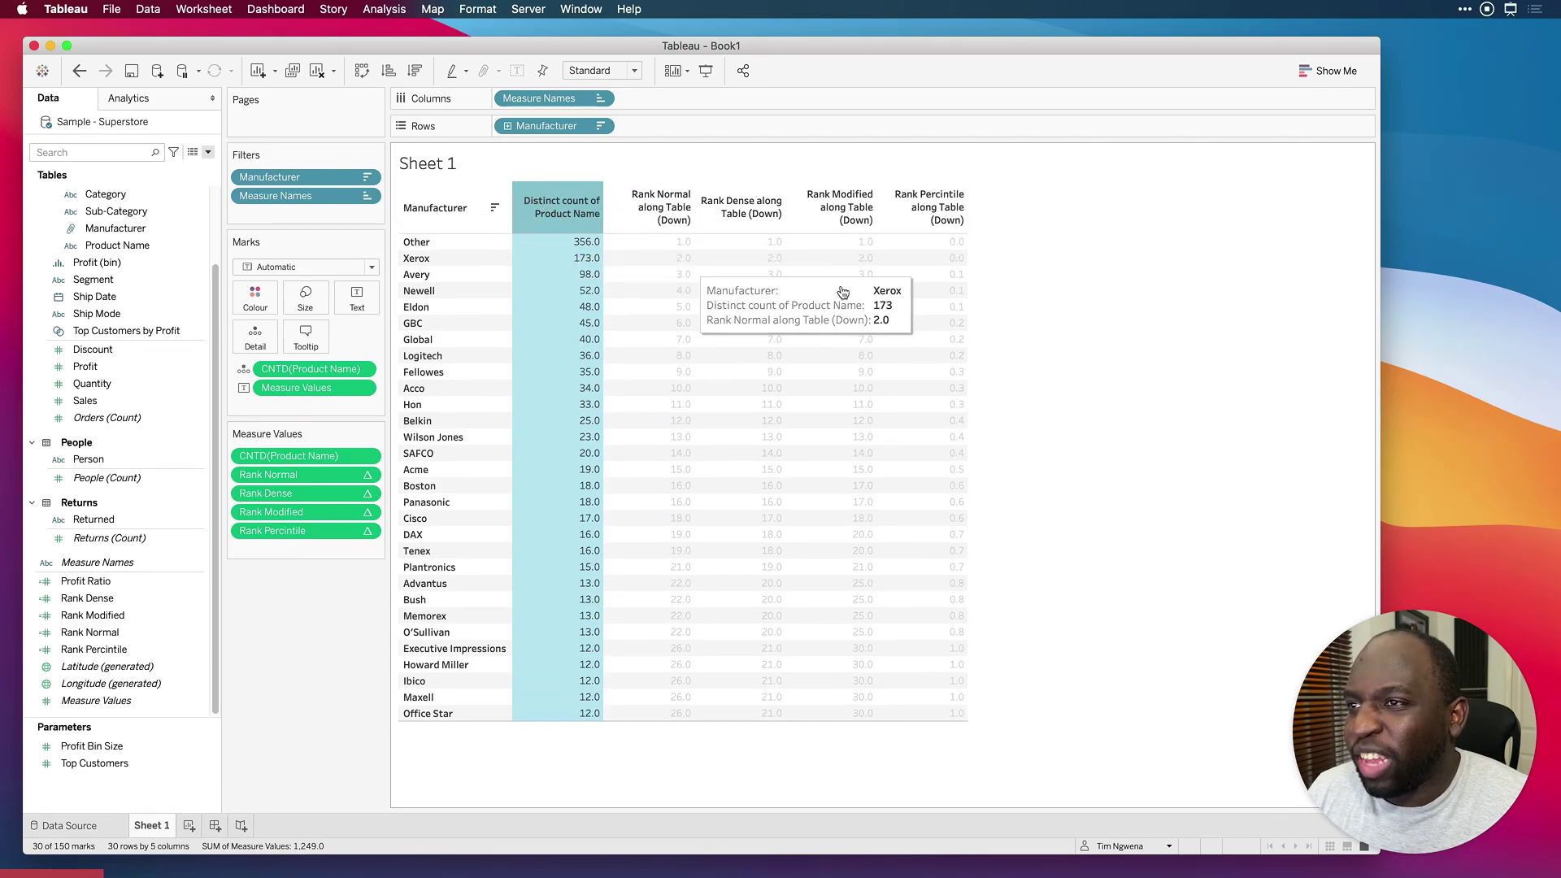
{"action": "left_click", "coordinate": [1110, 306]}
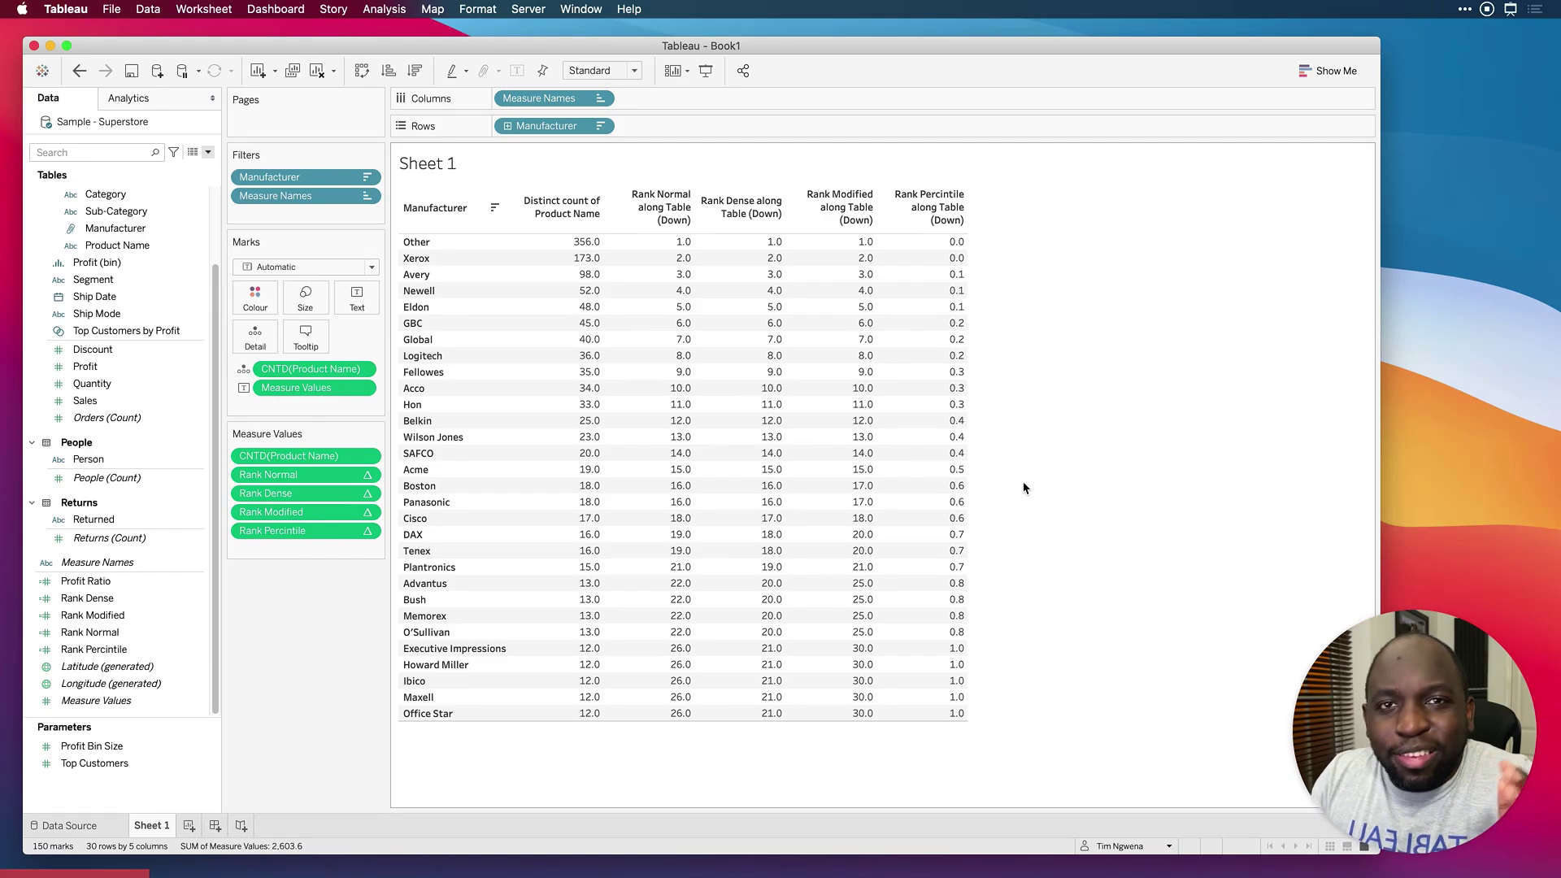
{"action": "double_click", "coordinate": [282, 550]}
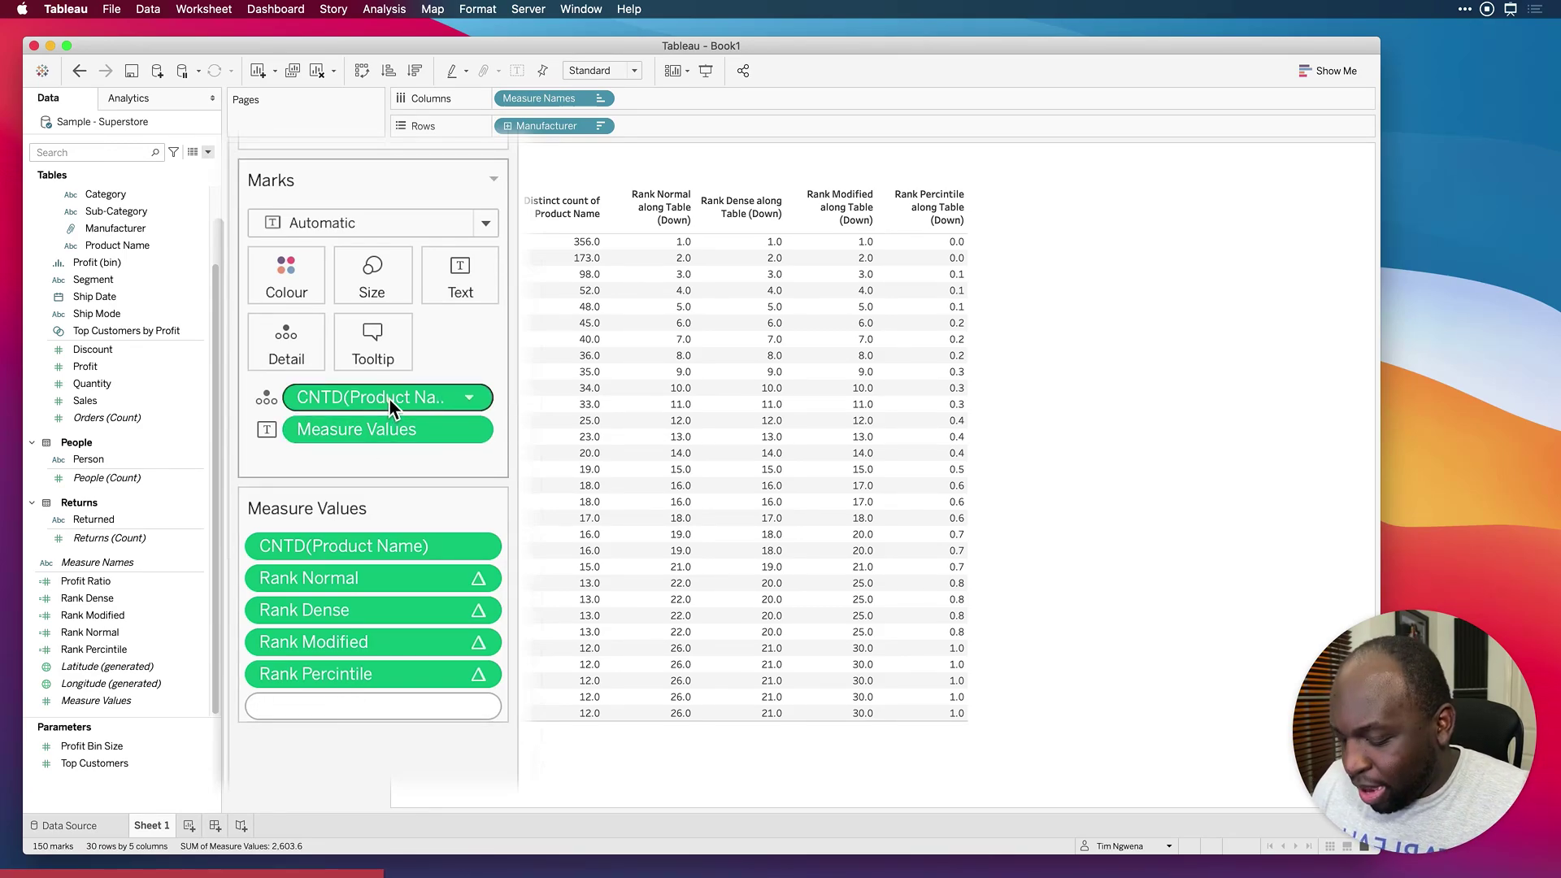
Step: Copy CNTD(Product Name) into the calculation and prefix it with the RANK_UNIQUE function
{"action": "left_click_drag", "start_coordinate": [388, 399], "coordinate": [374, 705]}
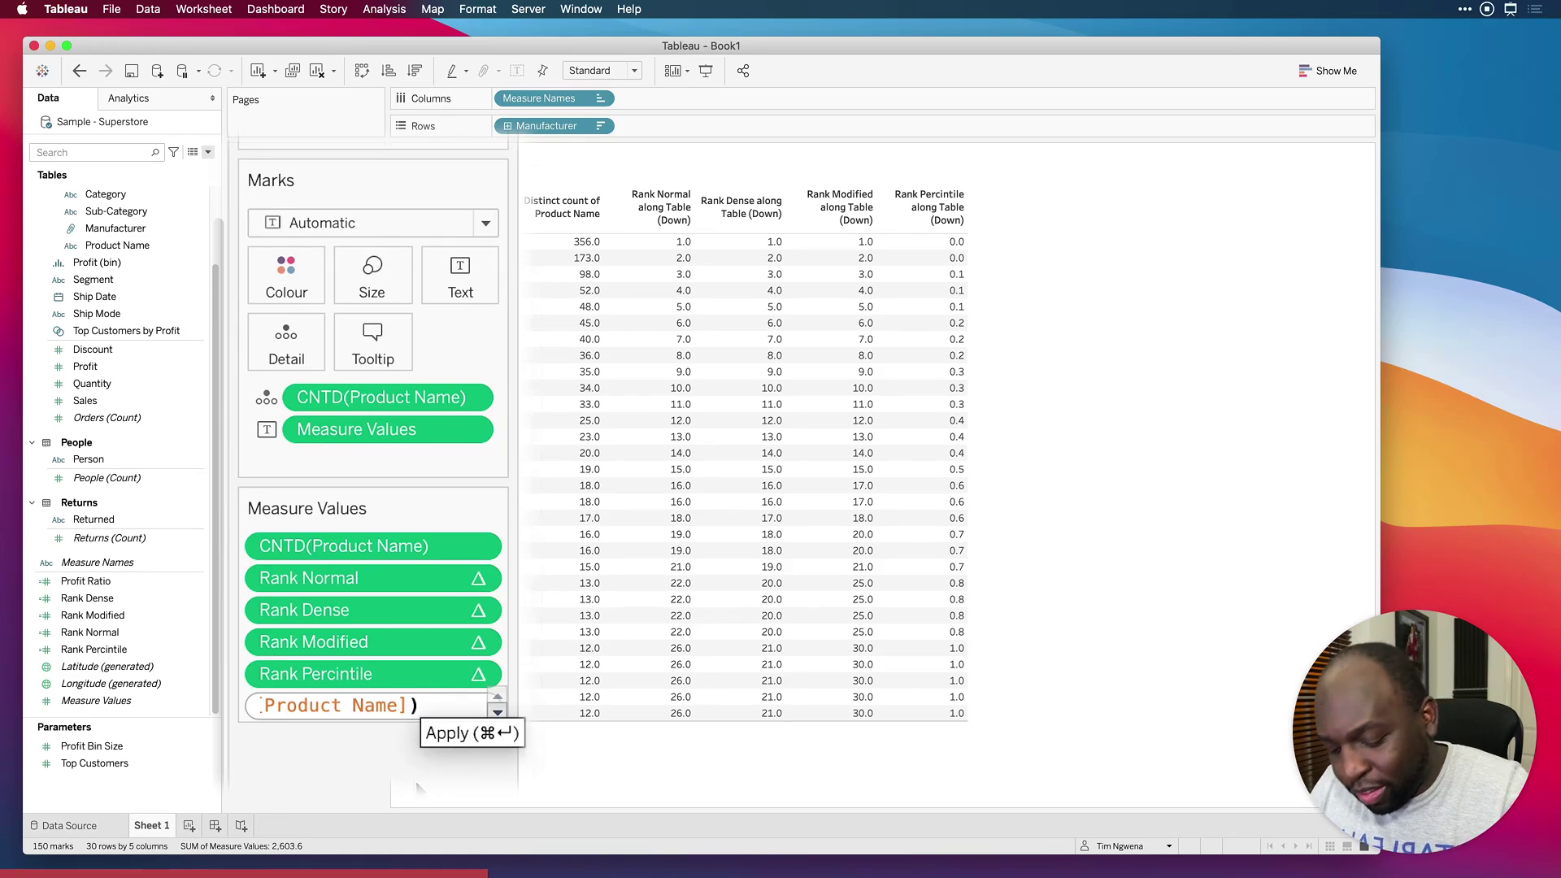
{"action": "key", "text": "Left"}
{"action": "key", "text": "Left"}
{"action": "key", "text": "Left"}
{"action": "key", "text": "Left"}
{"action": "key", "text": "Left"}
{"action": "key", "text": "Left"}
{"action": "key", "text": "Left"}
{"action": "key", "text": "Left"}
{"action": "key", "text": "Left"}
{"action": "key", "text": "Left"}
{"action": "key", "text": "Left"}
{"action": "key", "text": "Left"}
{"action": "key", "text": "Left"}
{"action": "key", "text": "Left"}
{"action": "key", "text": "Left"}
{"action": "key", "text": "Left"}
{"action": "key", "text": "Left"}
{"action": "key", "text": "Left"}
{"action": "key", "text": "Left"}
{"action": "key", "text": "Left"}
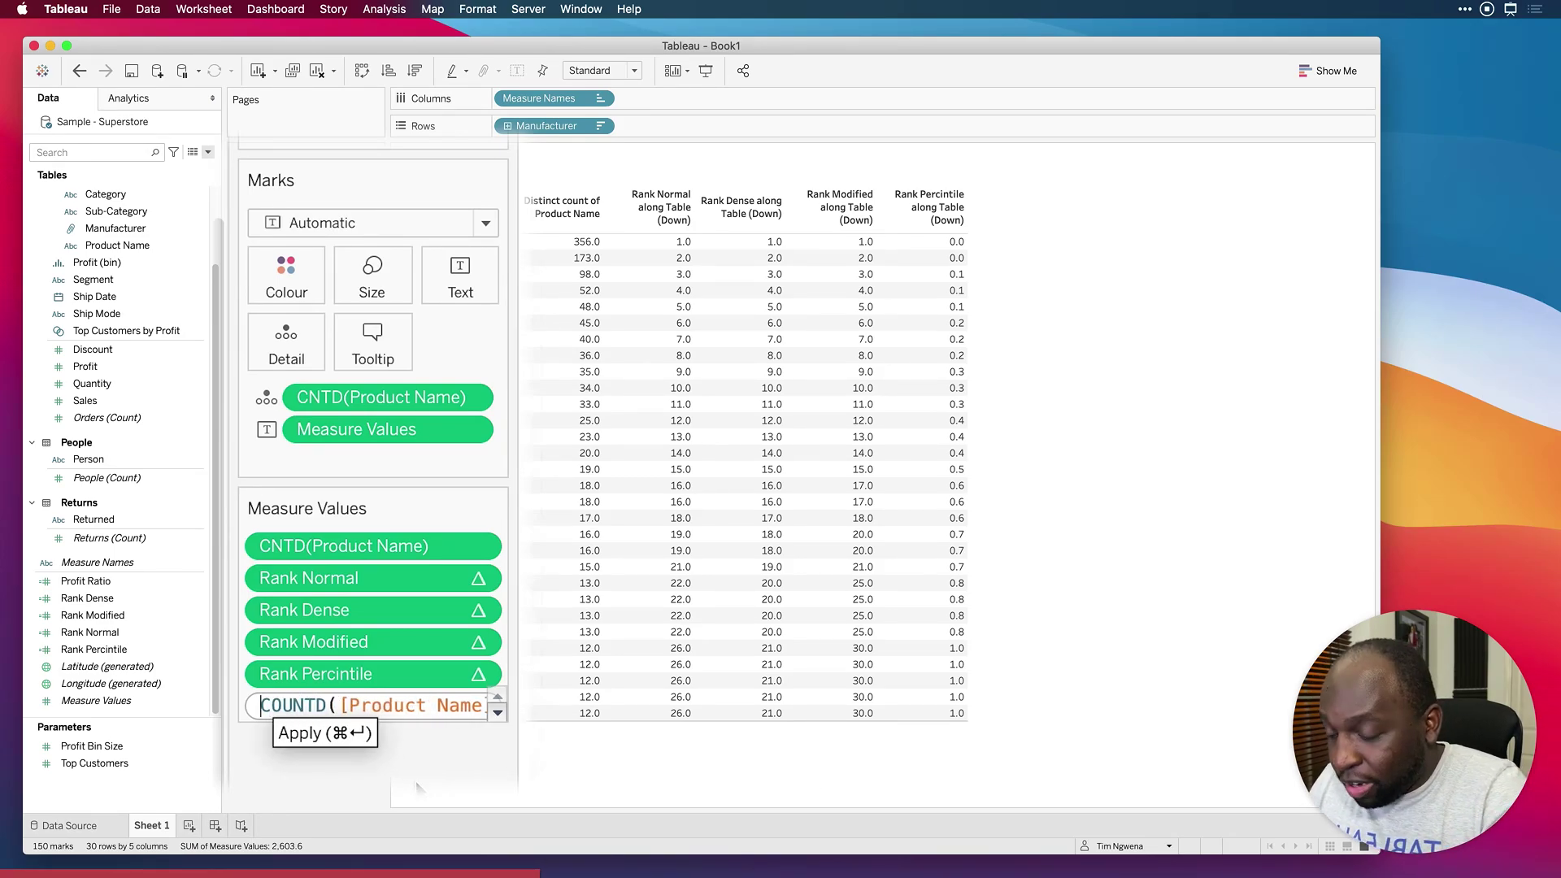
{"action": "type", "text": "R"}
{"action": "type", "text": "ank_"}
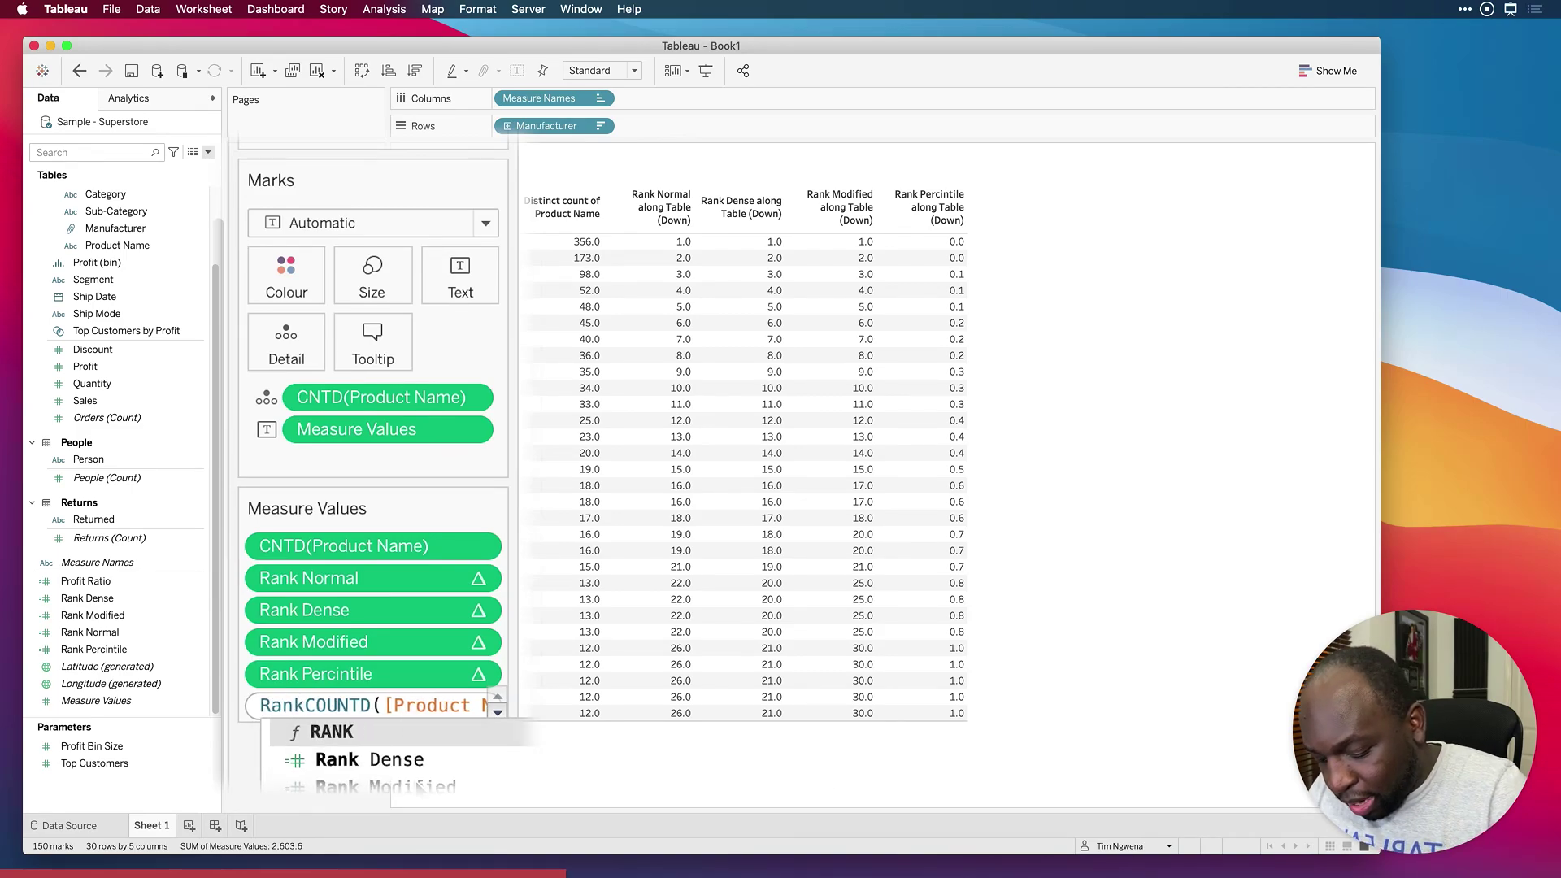
{"action": "key", "text": "Down"}
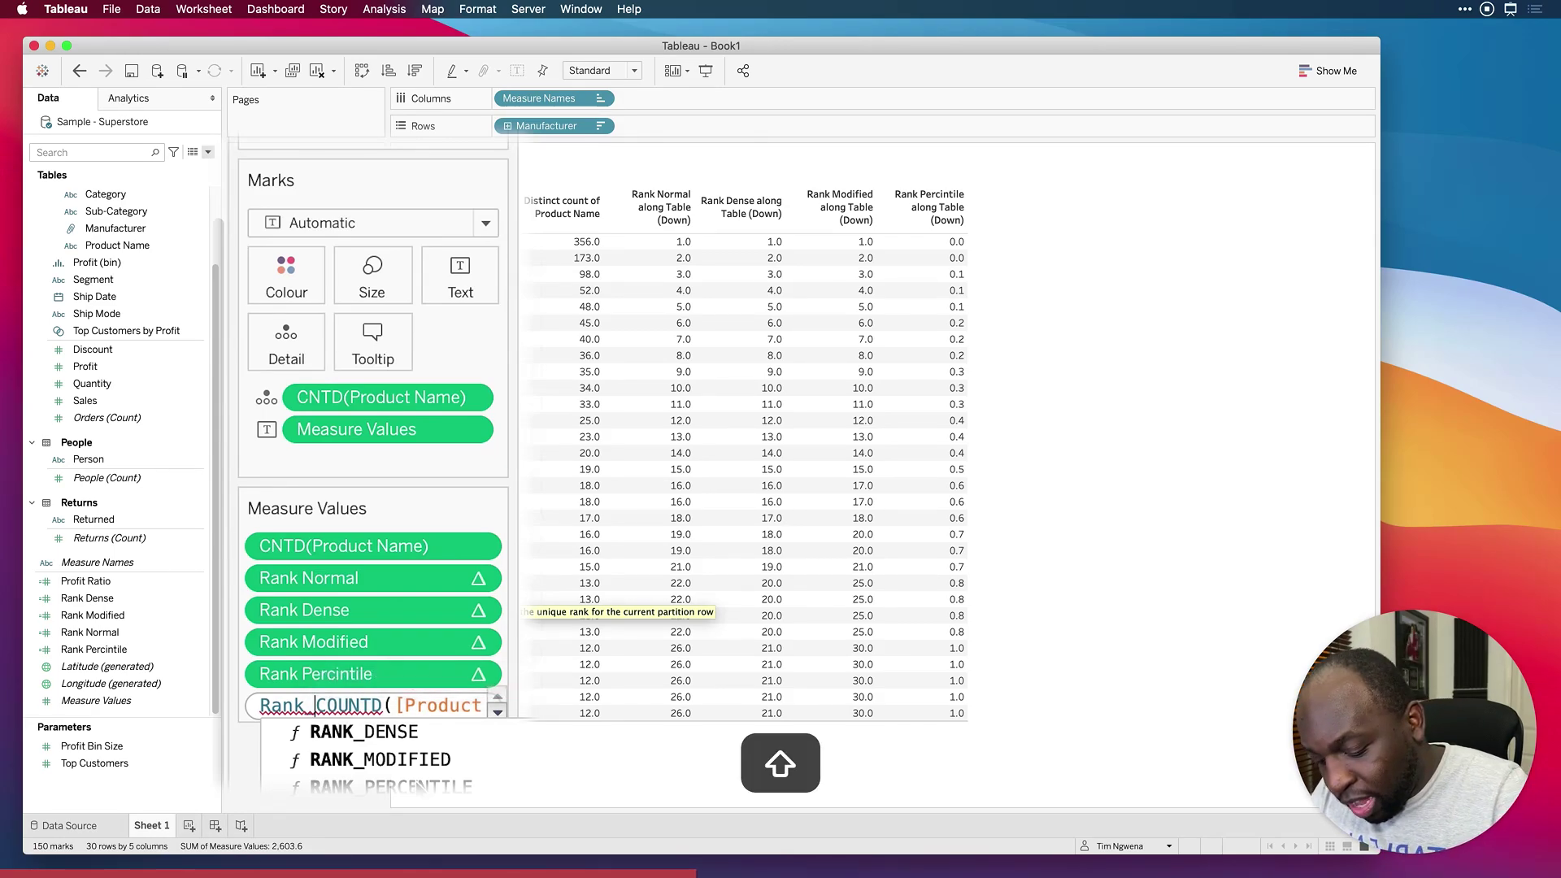
{"action": "type", "text": "("}
{"action": "key", "text": "Left"}
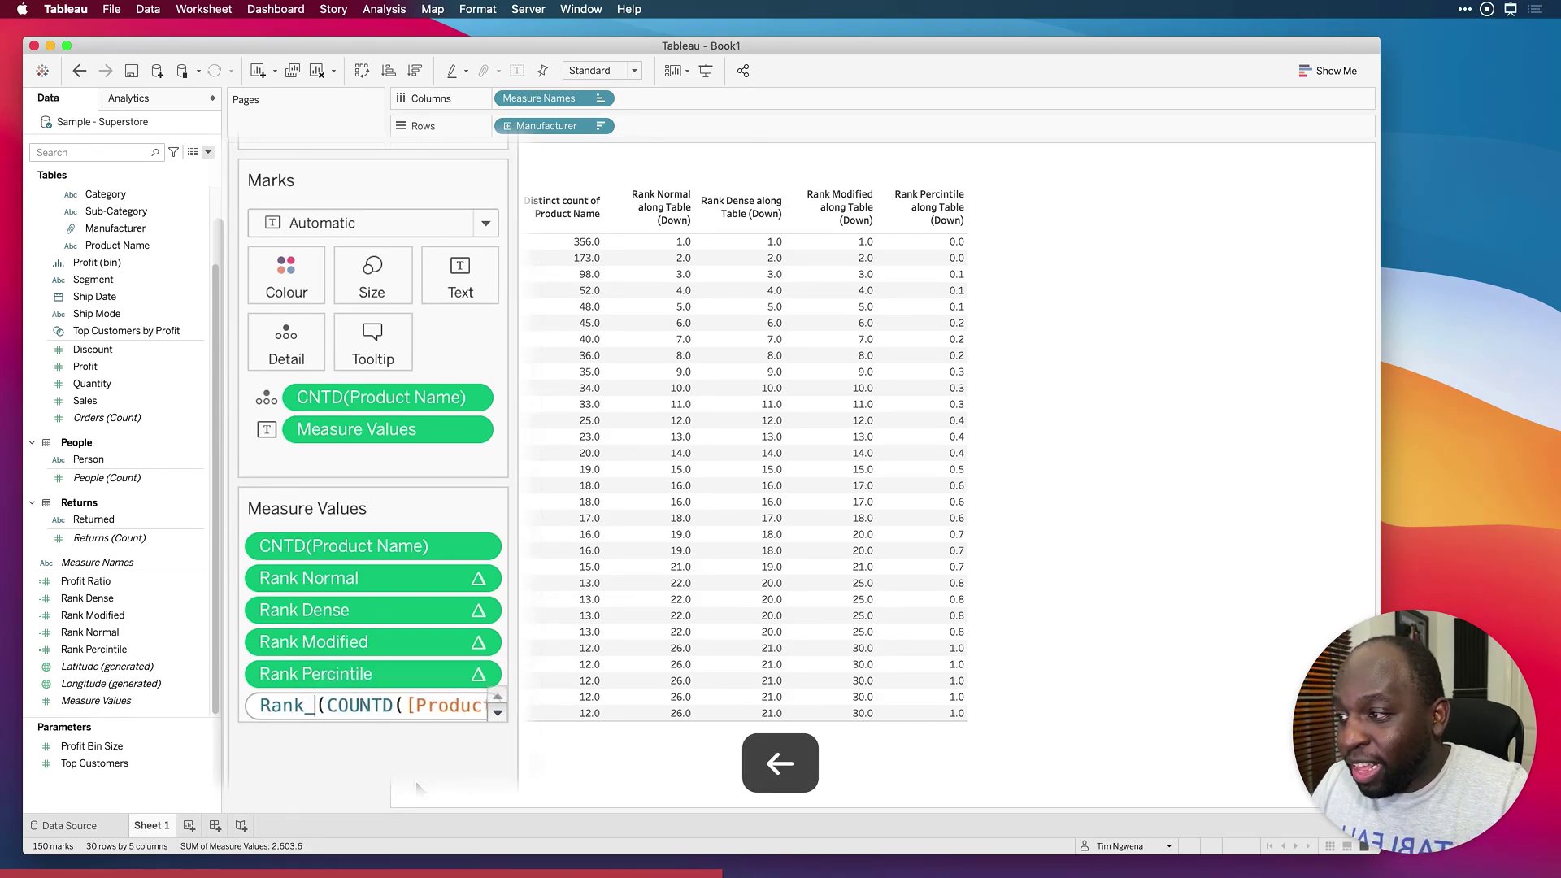
{"action": "type", "text": "U"}
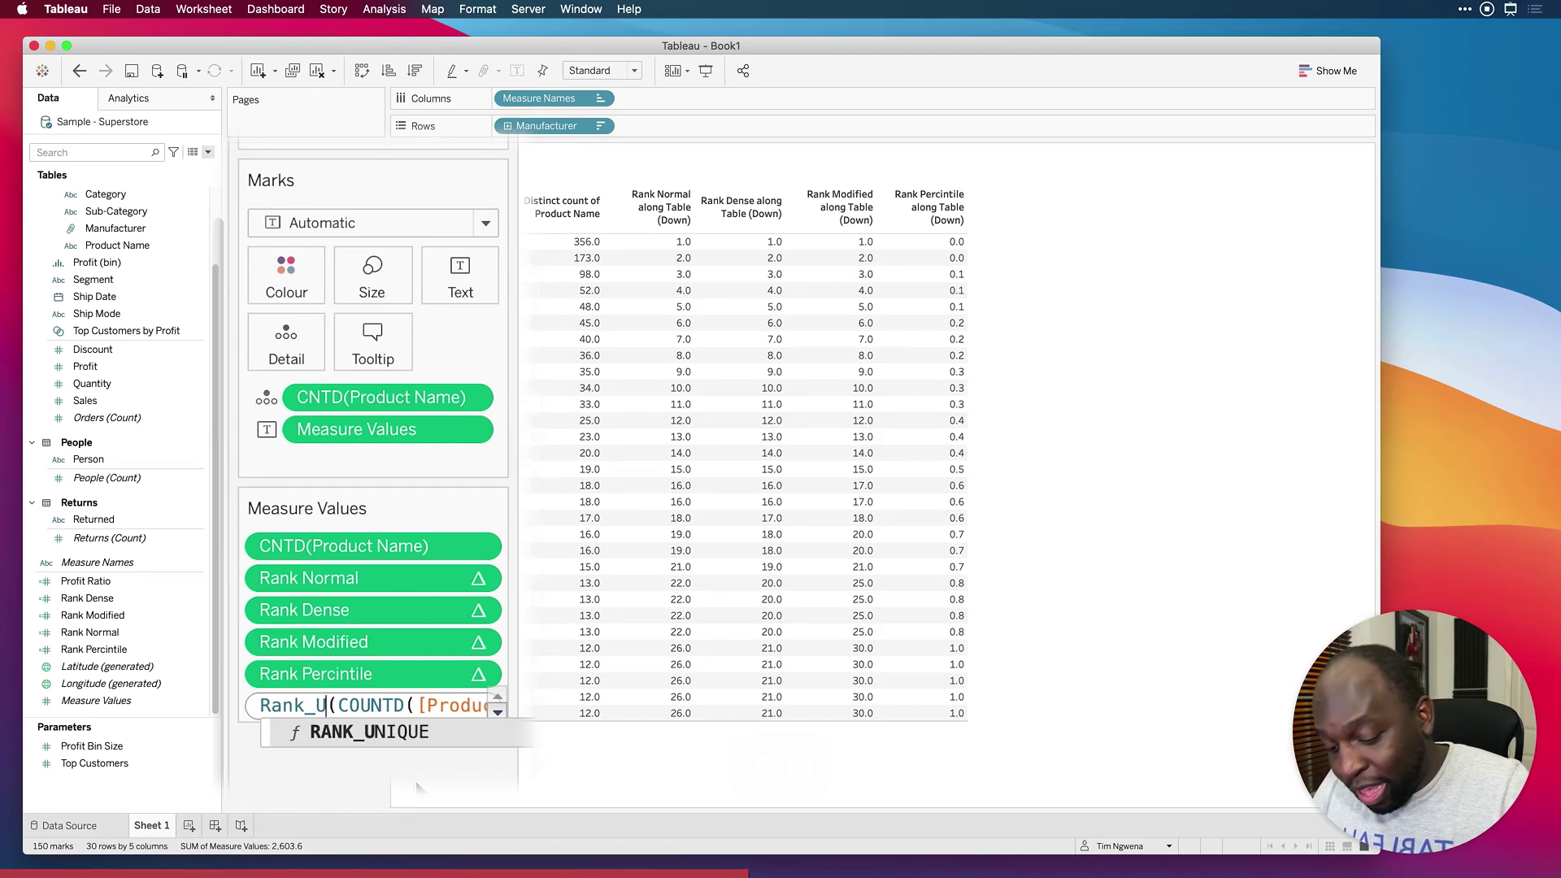
{"action": "key", "text": "Return"}
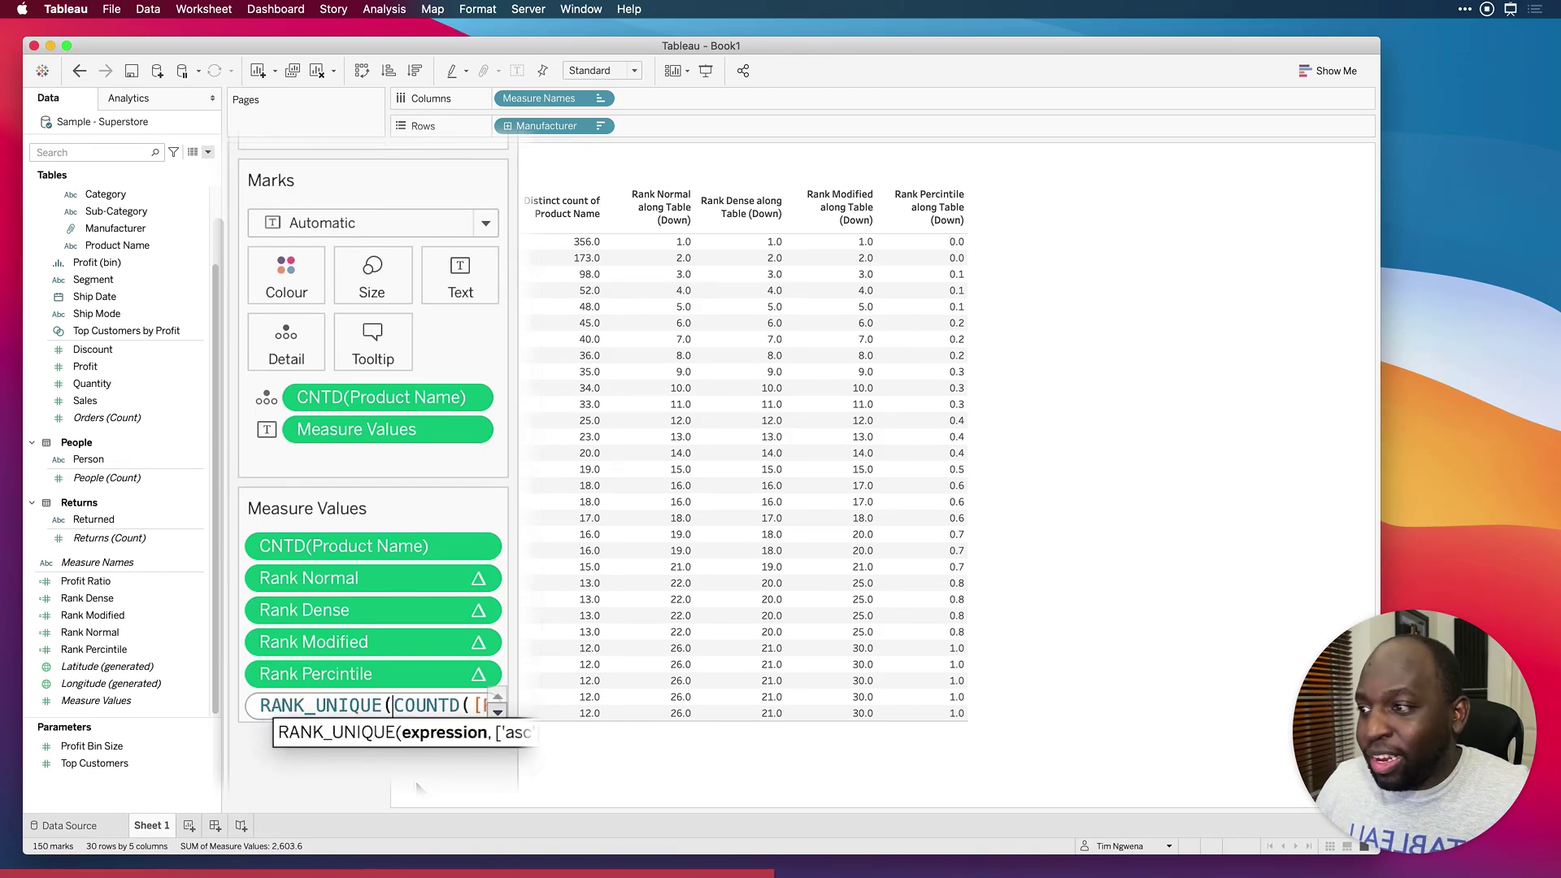
Step: Close the formula as RANK_UNIQUE(COUNTD([Product Name])) and apply it as a new column
{"action": "left_click", "coordinate": [427, 706]}
{"action": "key", "text": "Right"}
{"action": "key", "text": "Right"}
{"action": "key", "text": "Right"}
{"action": "key", "text": "Right"}
{"action": "key", "text": "Right"}
{"action": "key", "text": "Right"}
{"action": "key", "text": "Right"}
{"action": "key", "text": "Right"}
{"action": "key", "text": "Right"}
{"action": "key", "text": "Right"}
{"action": "key", "text": "Right"}
{"action": "key", "text": "Right"}
{"action": "key", "text": "Right"}
{"action": "key", "text": "Right"}
{"action": "key", "text": "Right"}
{"action": "key", "text": "Right"}
{"action": "key", "text": "Right"}
{"action": "key", "text": "Right"}
{"action": "key", "text": "Right"}
{"action": "key", "text": "Right"}
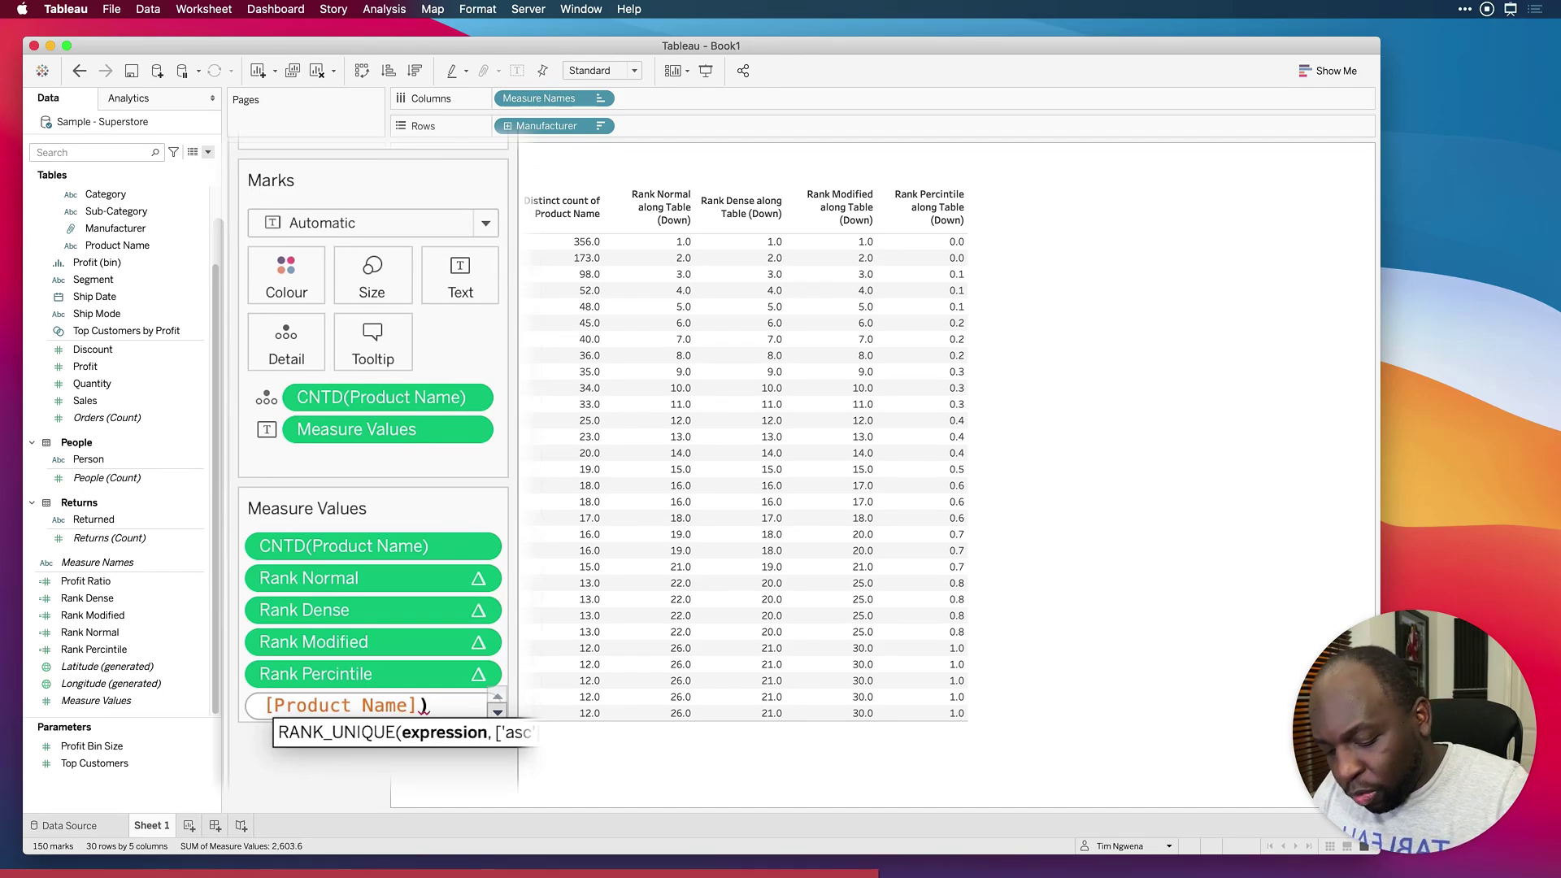
{"action": "type", "text": ")"}
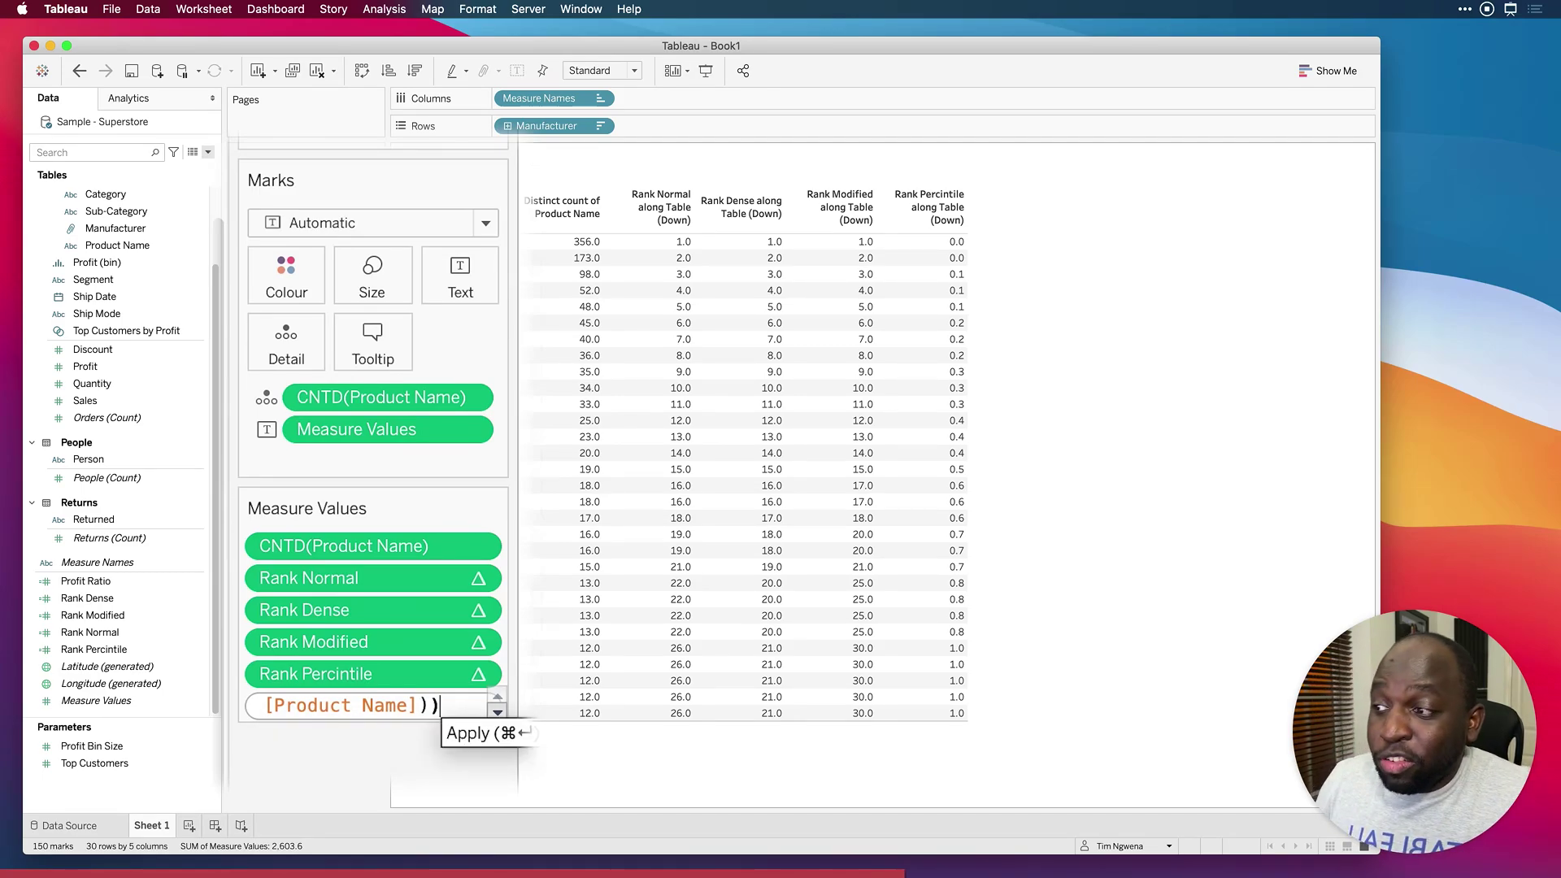
{"action": "key", "text": "Left"}
{"action": "key", "text": "Left"}
{"action": "key", "text": "Left"}
{"action": "key", "text": "Left"}
{"action": "key", "text": "Left"}
{"action": "key", "text": "Left"}
{"action": "key", "text": "Left"}
{"action": "key", "text": "Left"}
{"action": "key", "text": "Left"}
{"action": "key", "text": "Left"}
{"action": "key", "text": "Left"}
{"action": "key", "text": "Left"}
{"action": "key", "text": "Left"}
{"action": "key", "text": "Left"}
{"action": "key", "text": "Left"}
{"action": "key", "text": "Left"}
{"action": "key", "text": "Left"}
{"action": "key", "text": "Left"}
{"action": "key", "text": "Left"}
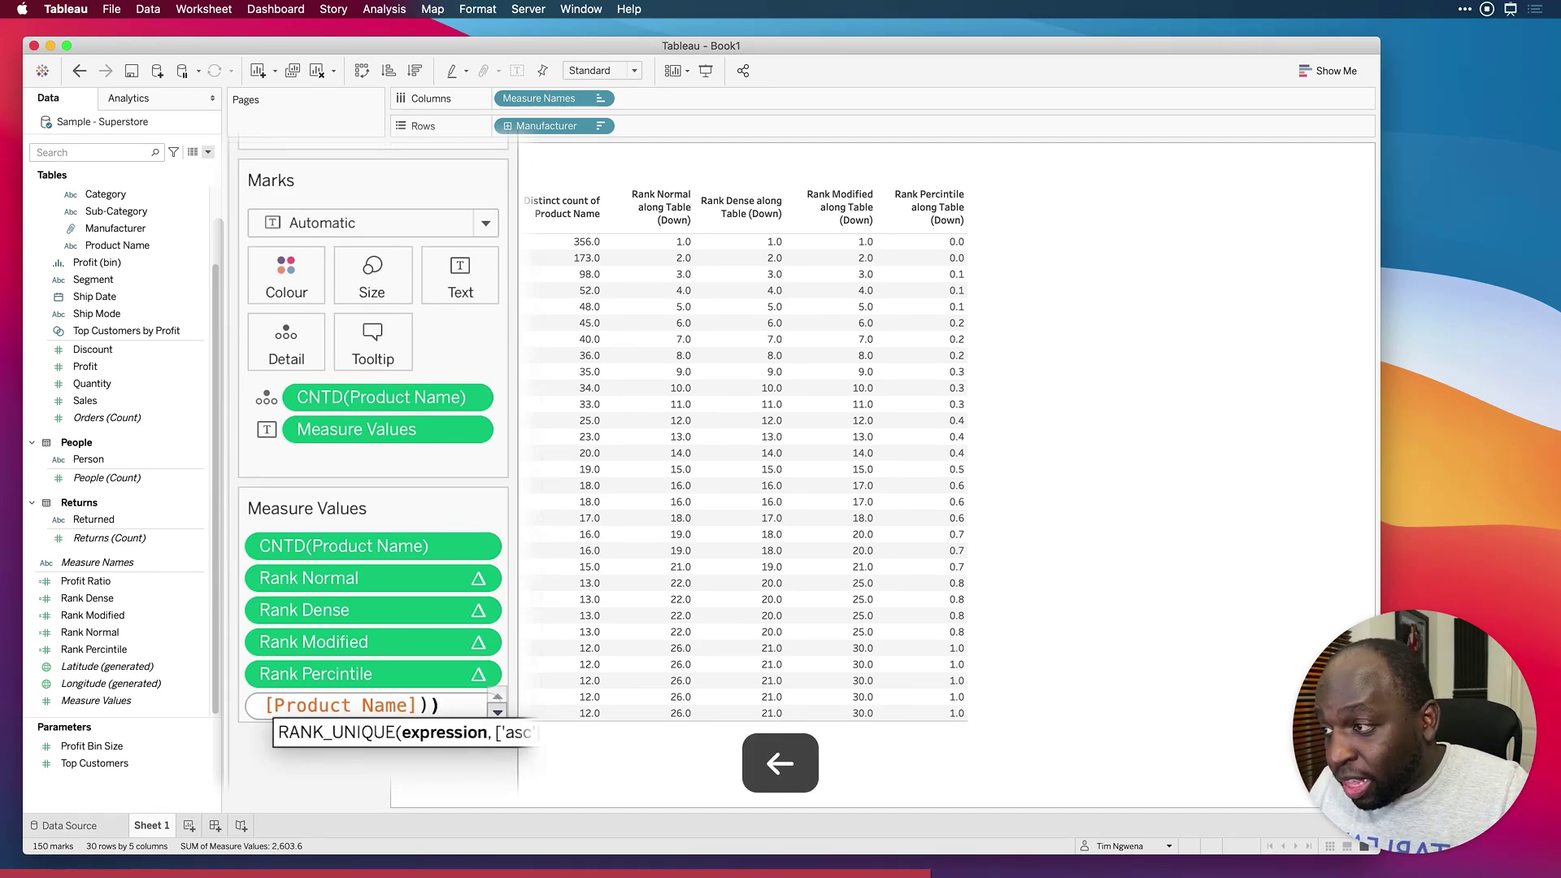
{"action": "key", "text": "Left"}
{"action": "key", "text": "Left"}
{"action": "key", "text": "Left"}
{"action": "key", "text": "Left"}
{"action": "key", "text": "Left"}
{"action": "key", "text": "Left"}
{"action": "key", "text": "Left"}
{"action": "key", "text": "Left"}
{"action": "key", "text": "Left"}
{"action": "key", "text": "Left"}
{"action": "key", "text": "Left"}
{"action": "key", "text": "Left"}
{"action": "key", "text": "Left"}
{"action": "key", "text": "Left"}
{"action": "key", "text": "Left"}
{"action": "key", "text": "Left"}
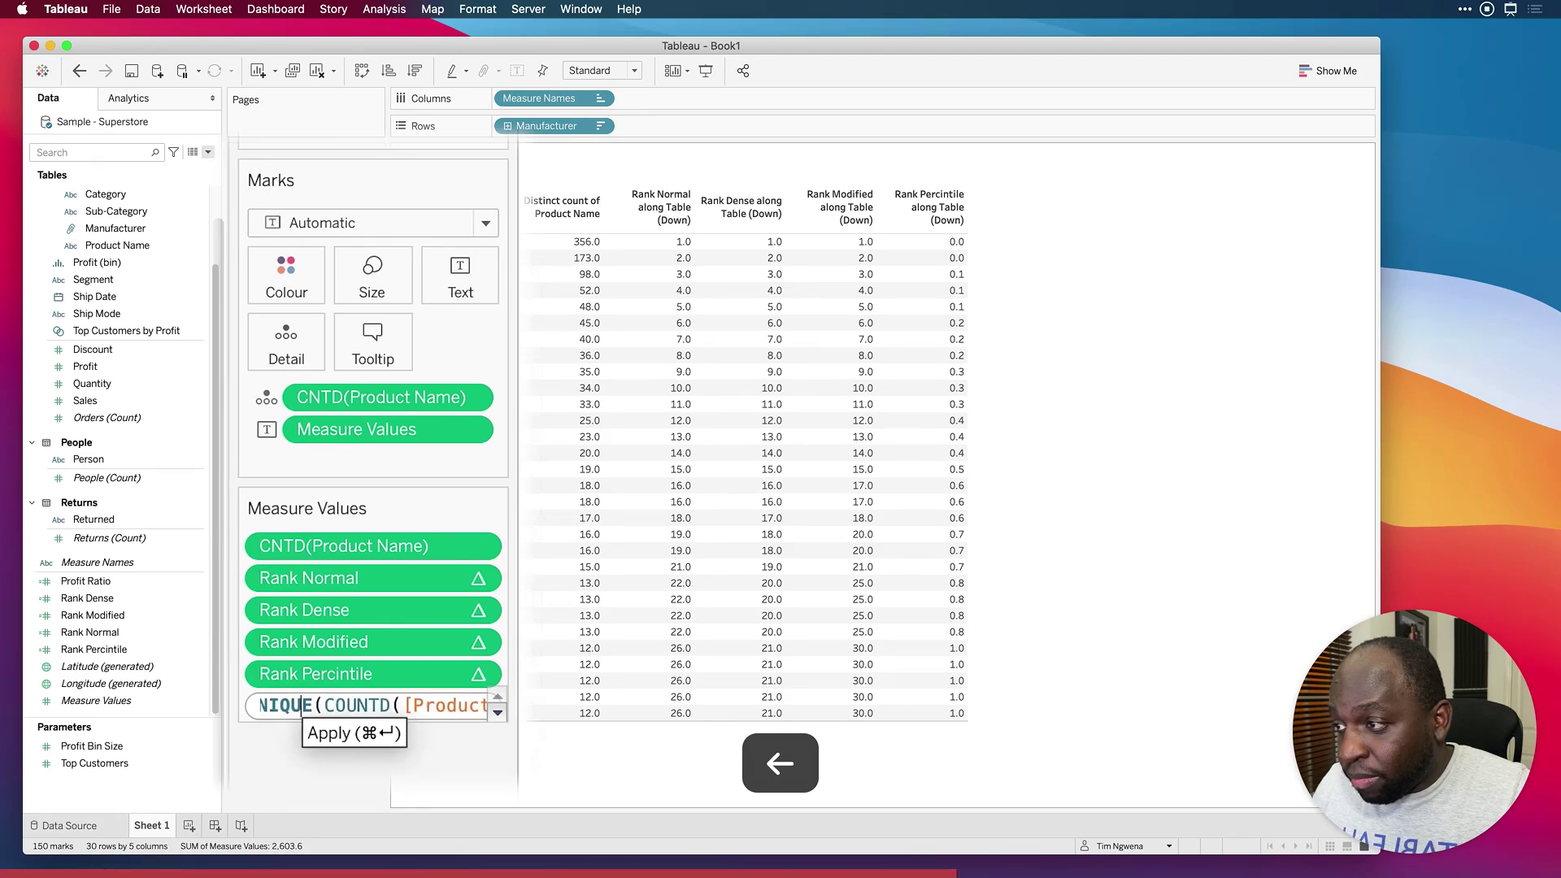
{"action": "key", "text": "Left"}
{"action": "key", "text": "Right"}
{"action": "key", "text": "Left"}
{"action": "key", "text": "Return"}
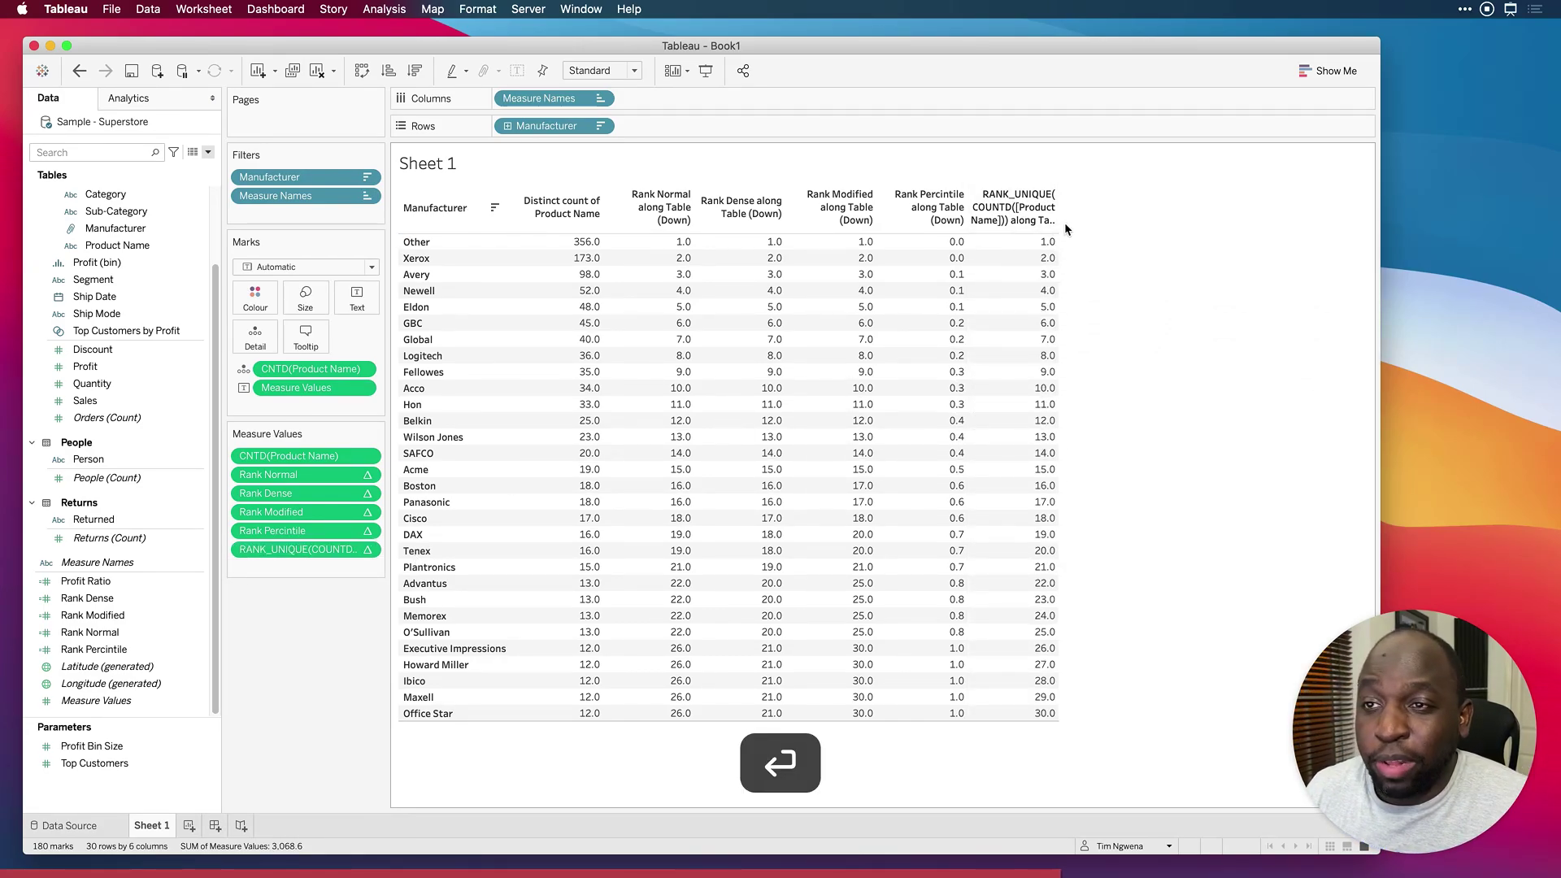
Step: Widen the RANK_UNIQUE column and save it to the Data pane as 'Rank unique'
{"action": "left_click_drag", "start_coordinate": [1057, 222], "coordinate": [1112, 232]}
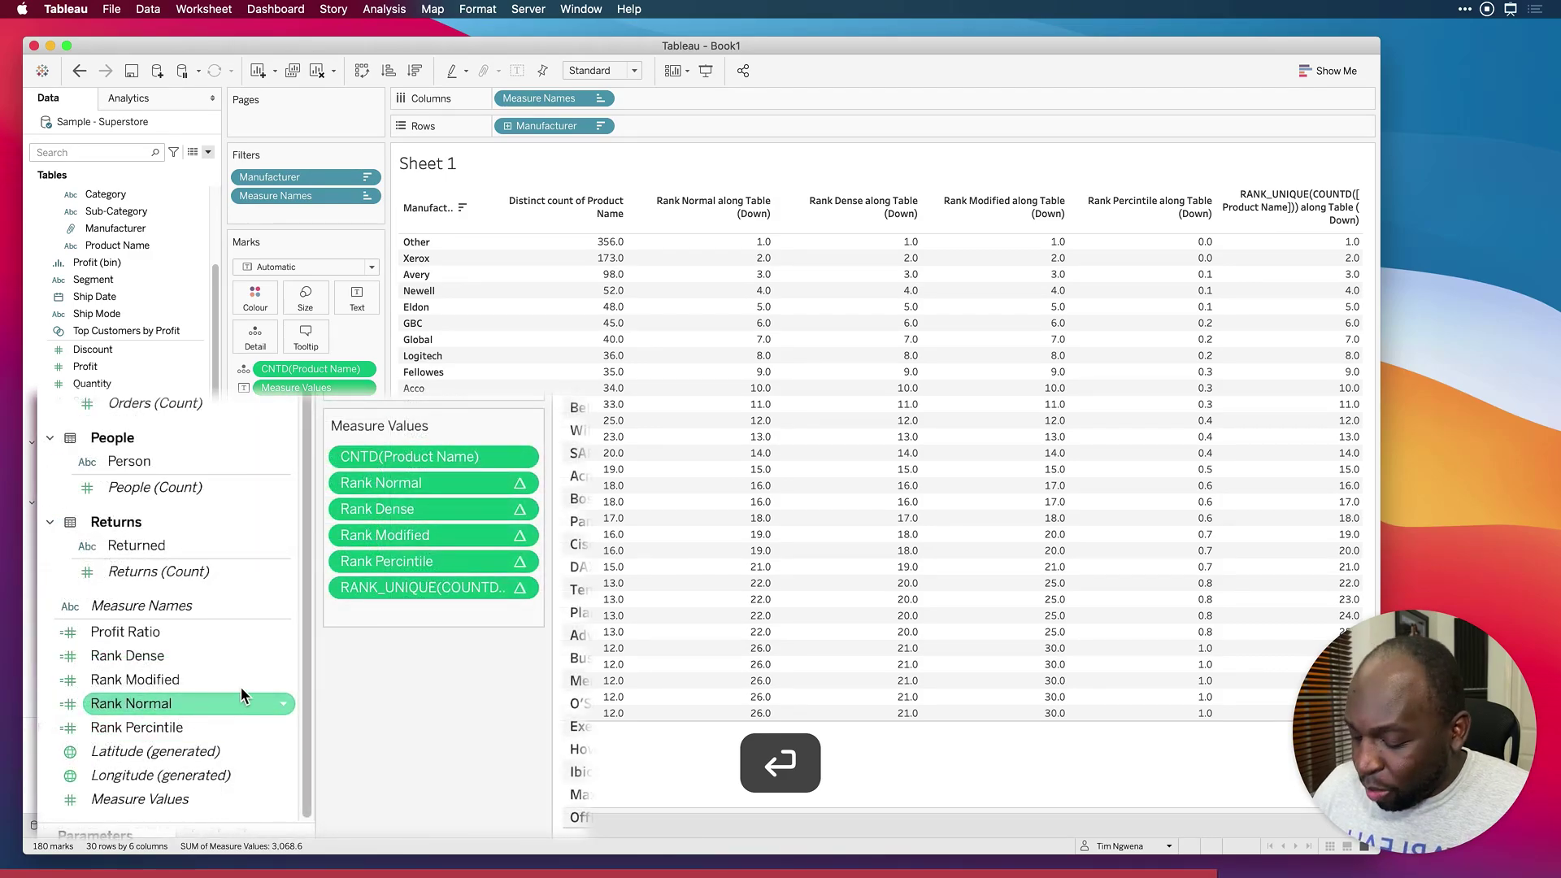
{"action": "left_click_drag", "start_coordinate": [438, 589], "coordinate": [197, 686]}
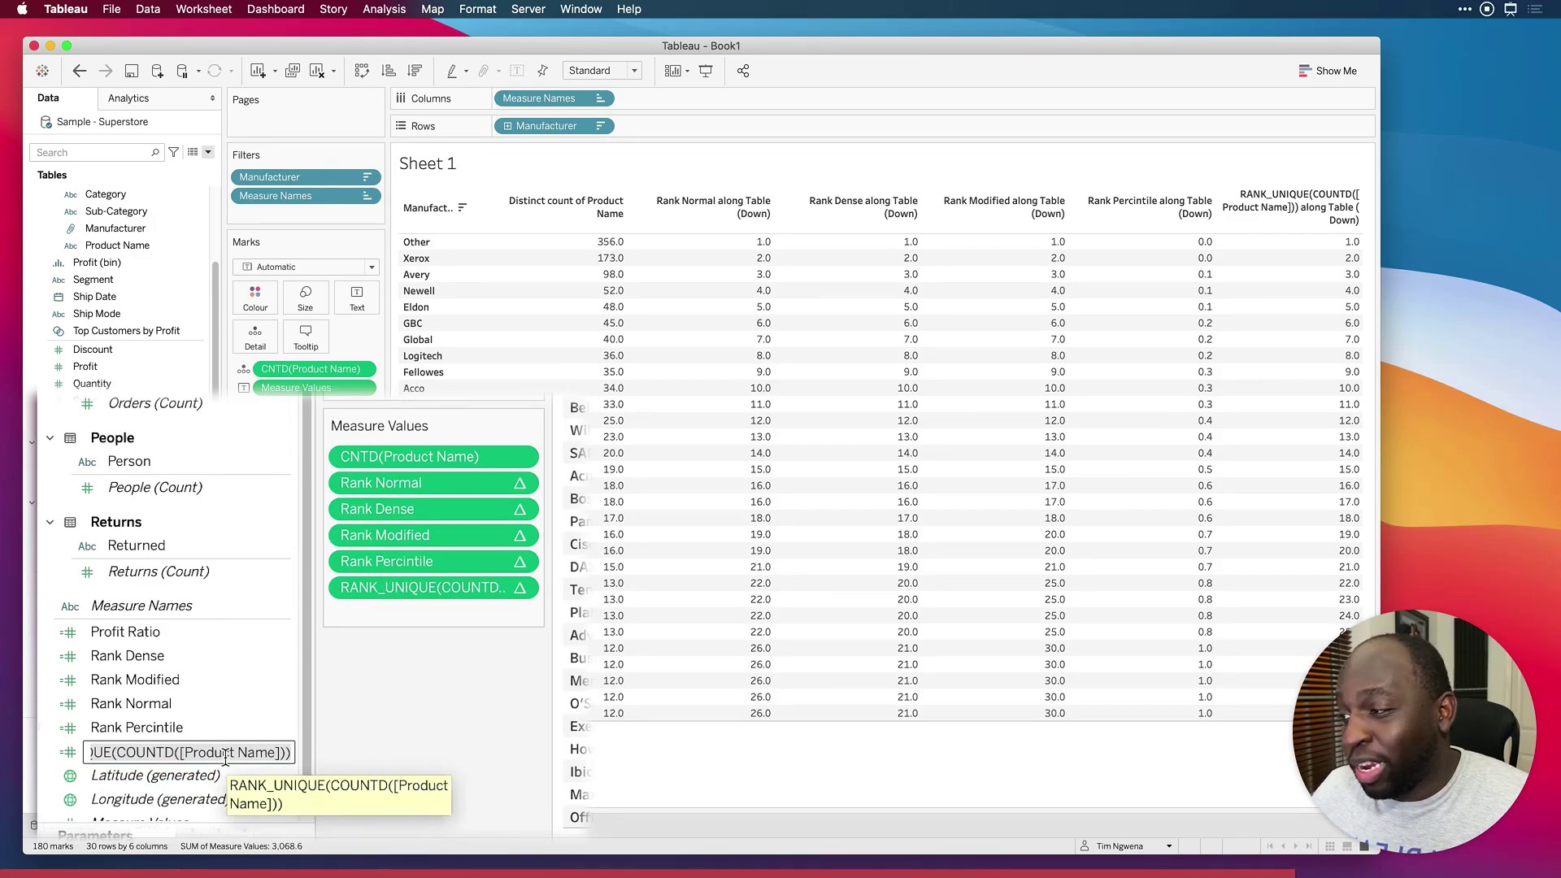
{"action": "type", "text": "Rank"}
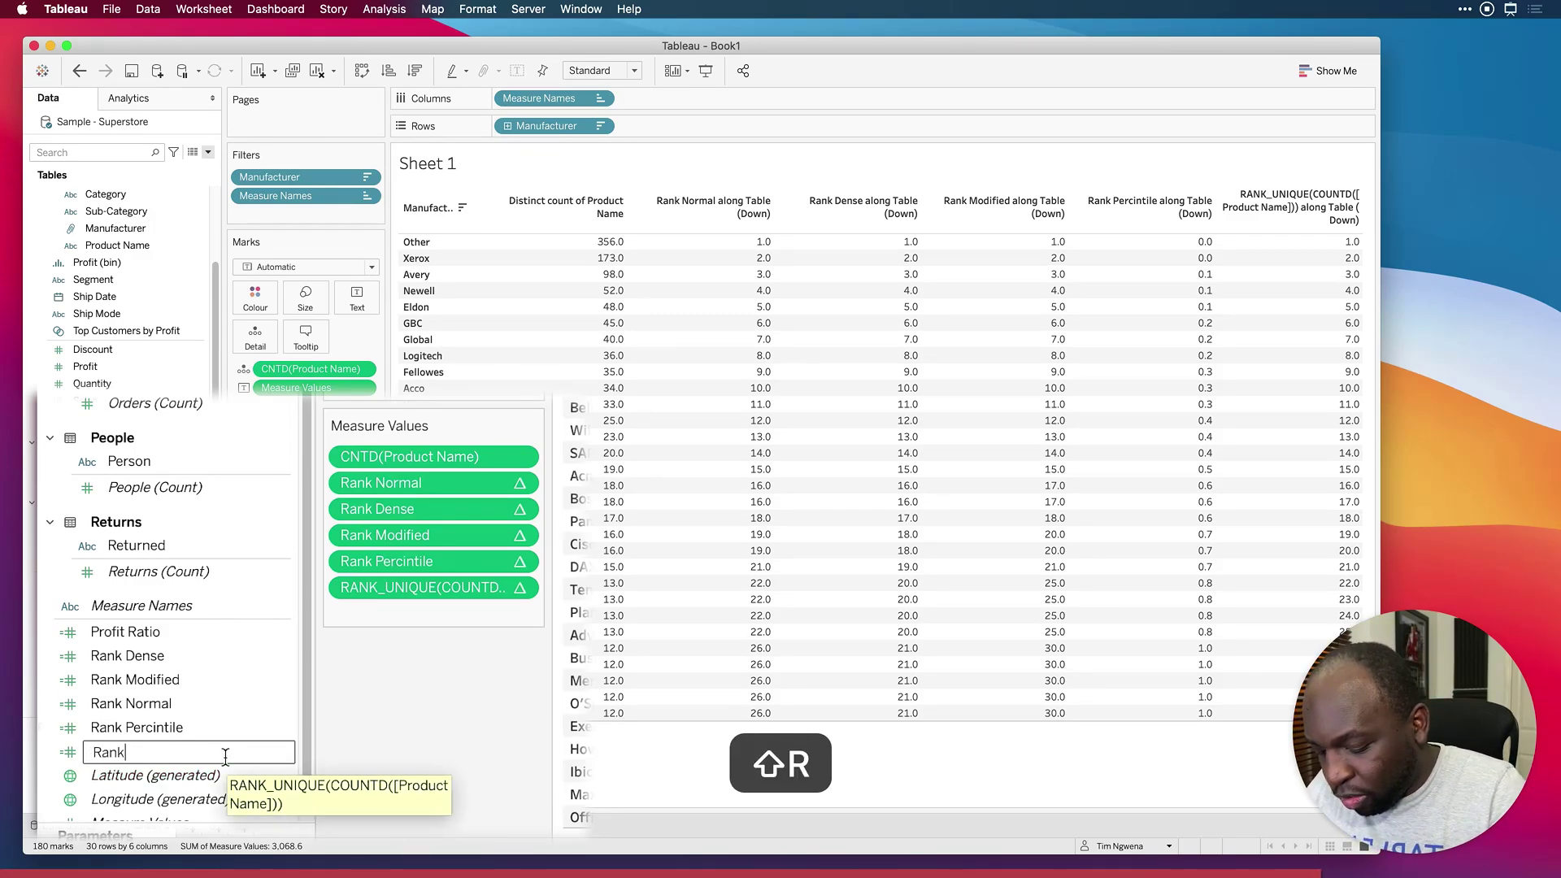
{"action": "type", "text": " uni"}
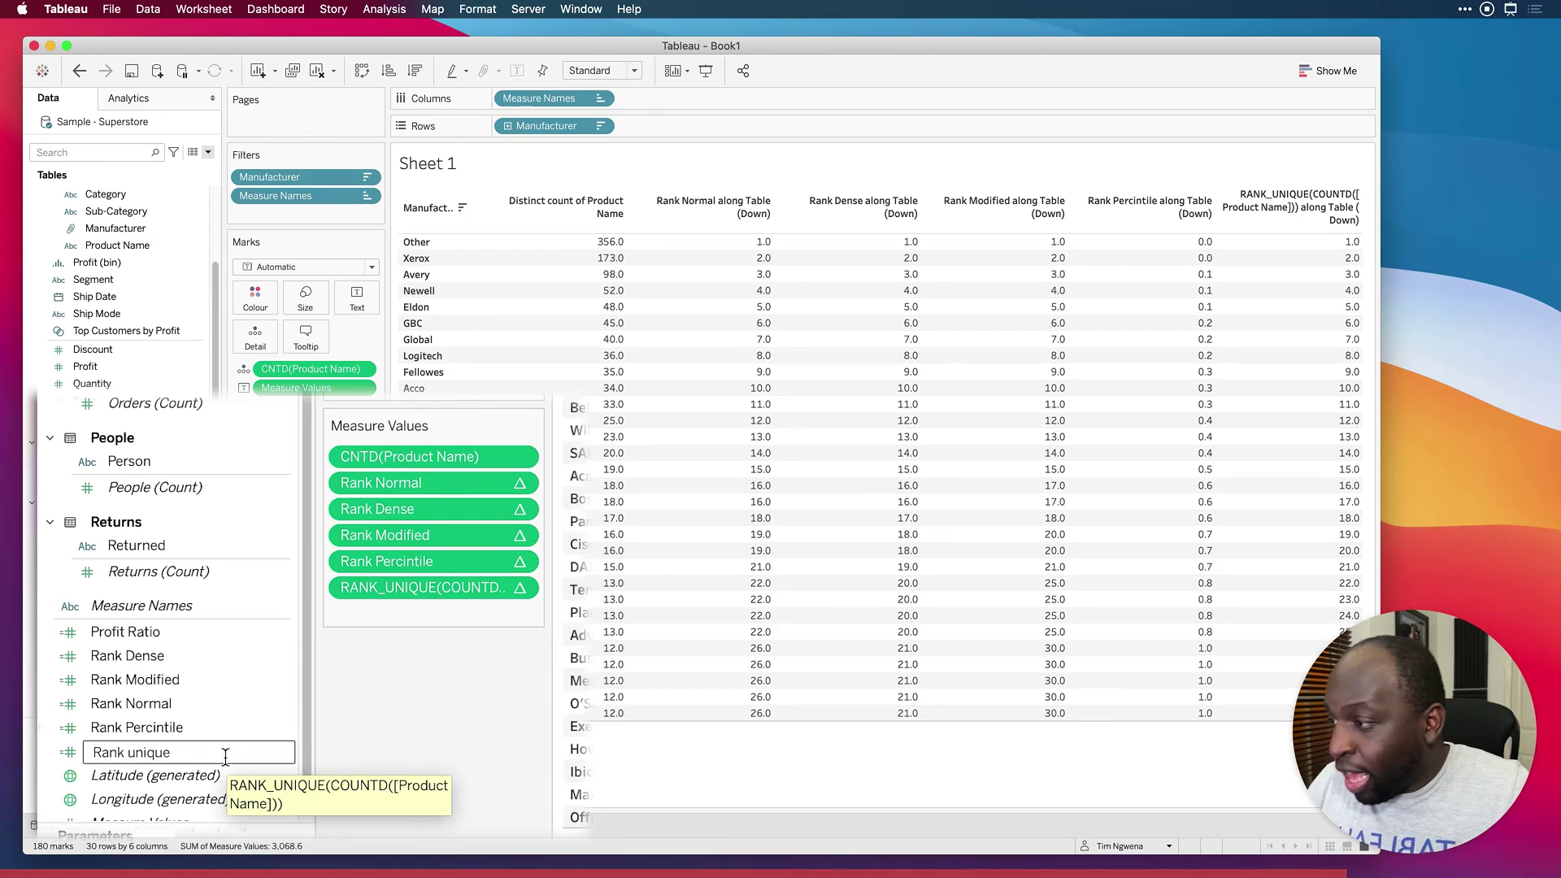
{"action": "type", "text": "que"}
{"action": "key", "text": "Return"}
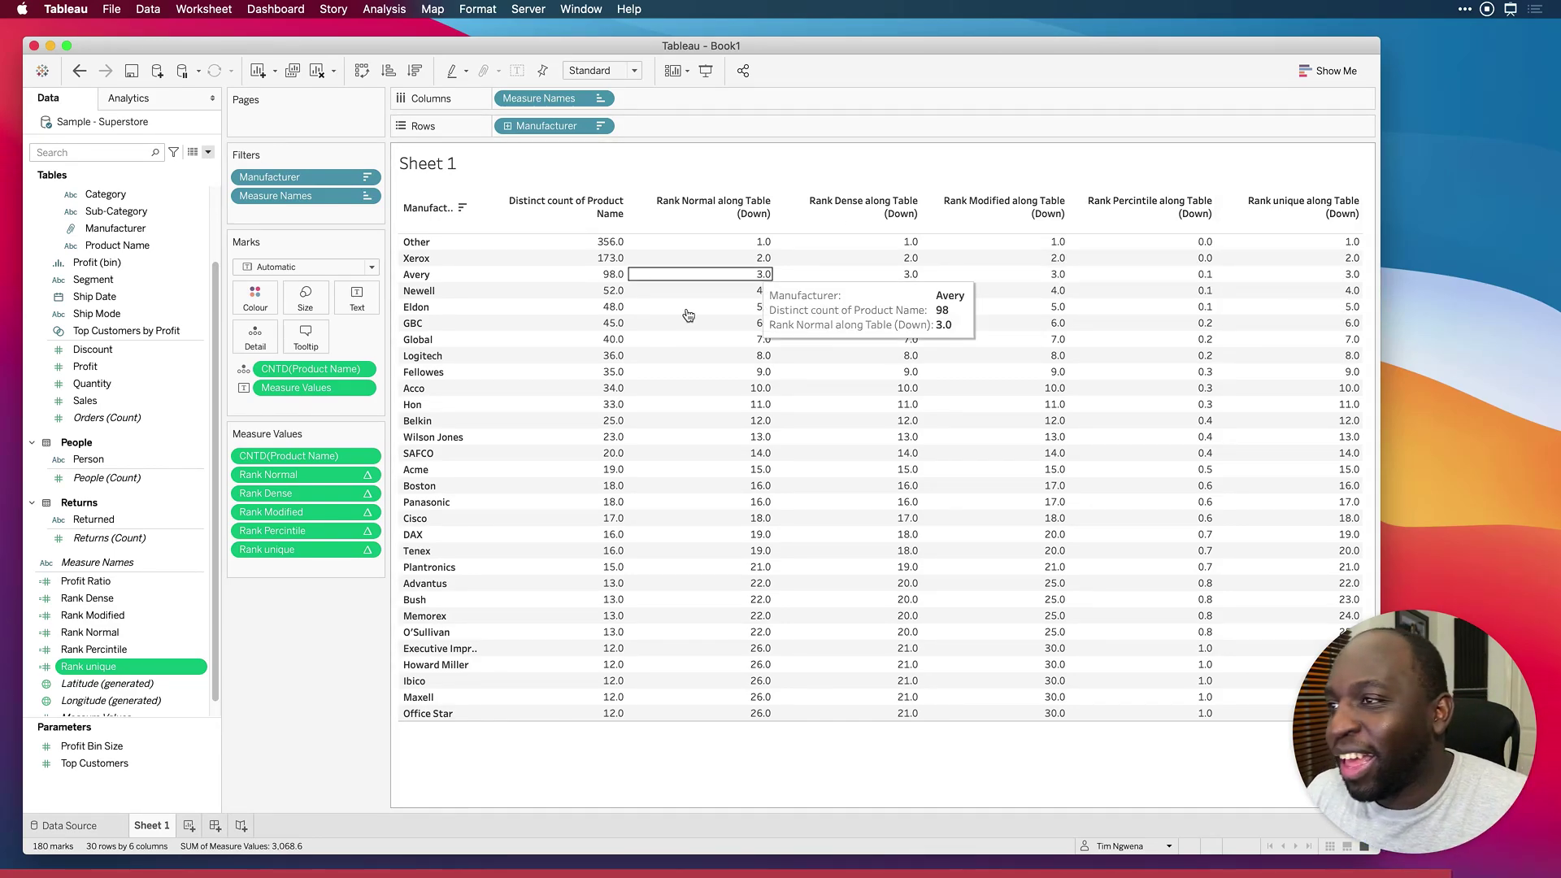
Step: Widen the Manufacturer column so full manufacturer names are visible
{"action": "left_click_drag", "start_coordinate": [623, 213], "coordinate": [602, 216]}
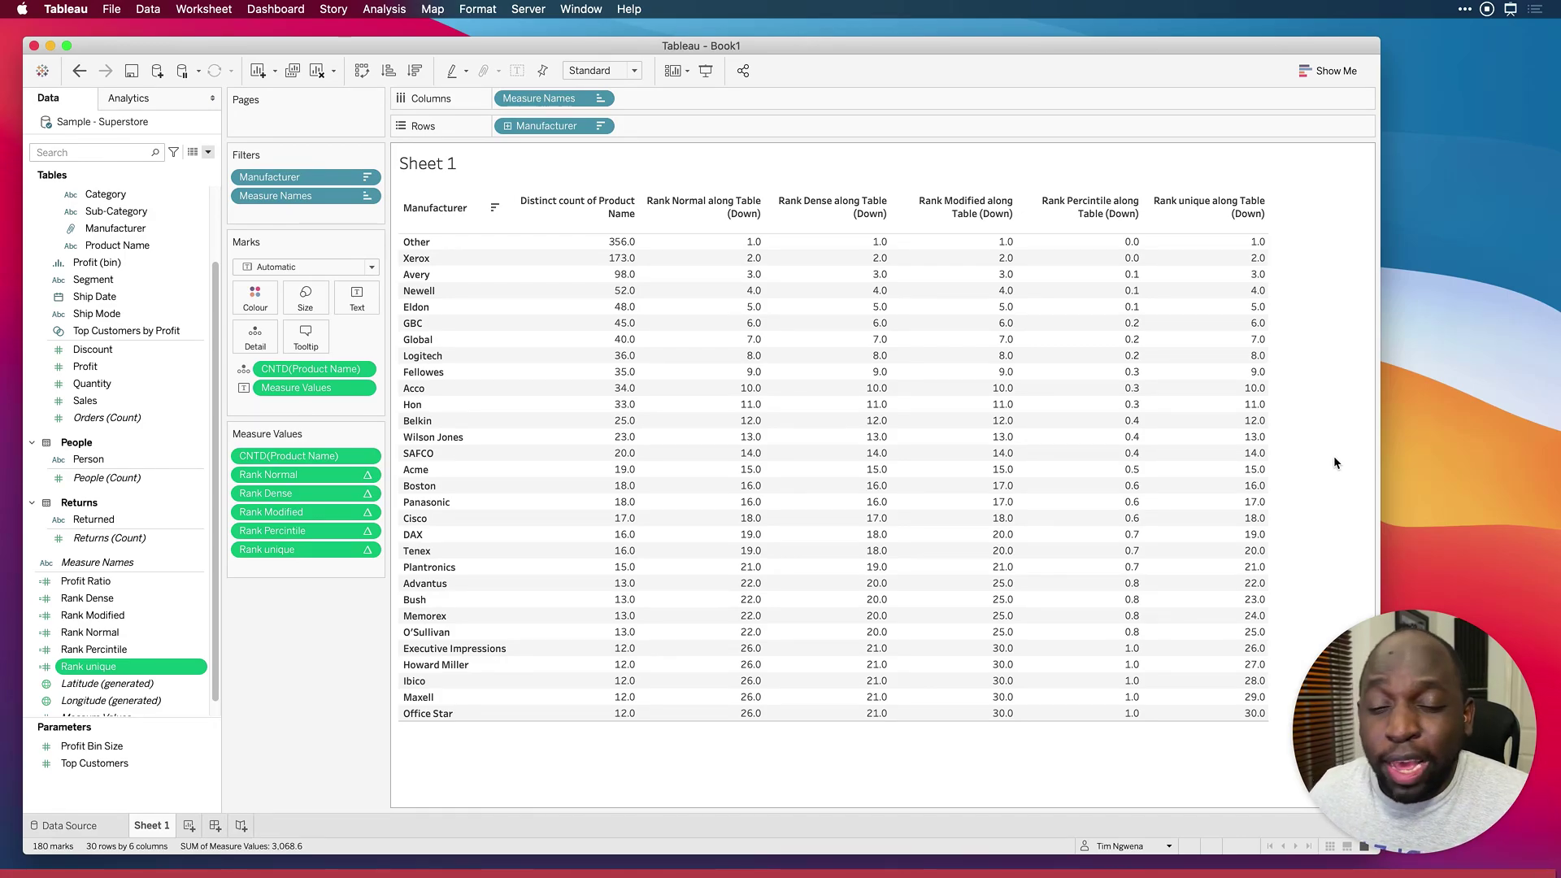
{"action": "mouse_move", "coordinate": [1267, 246]}
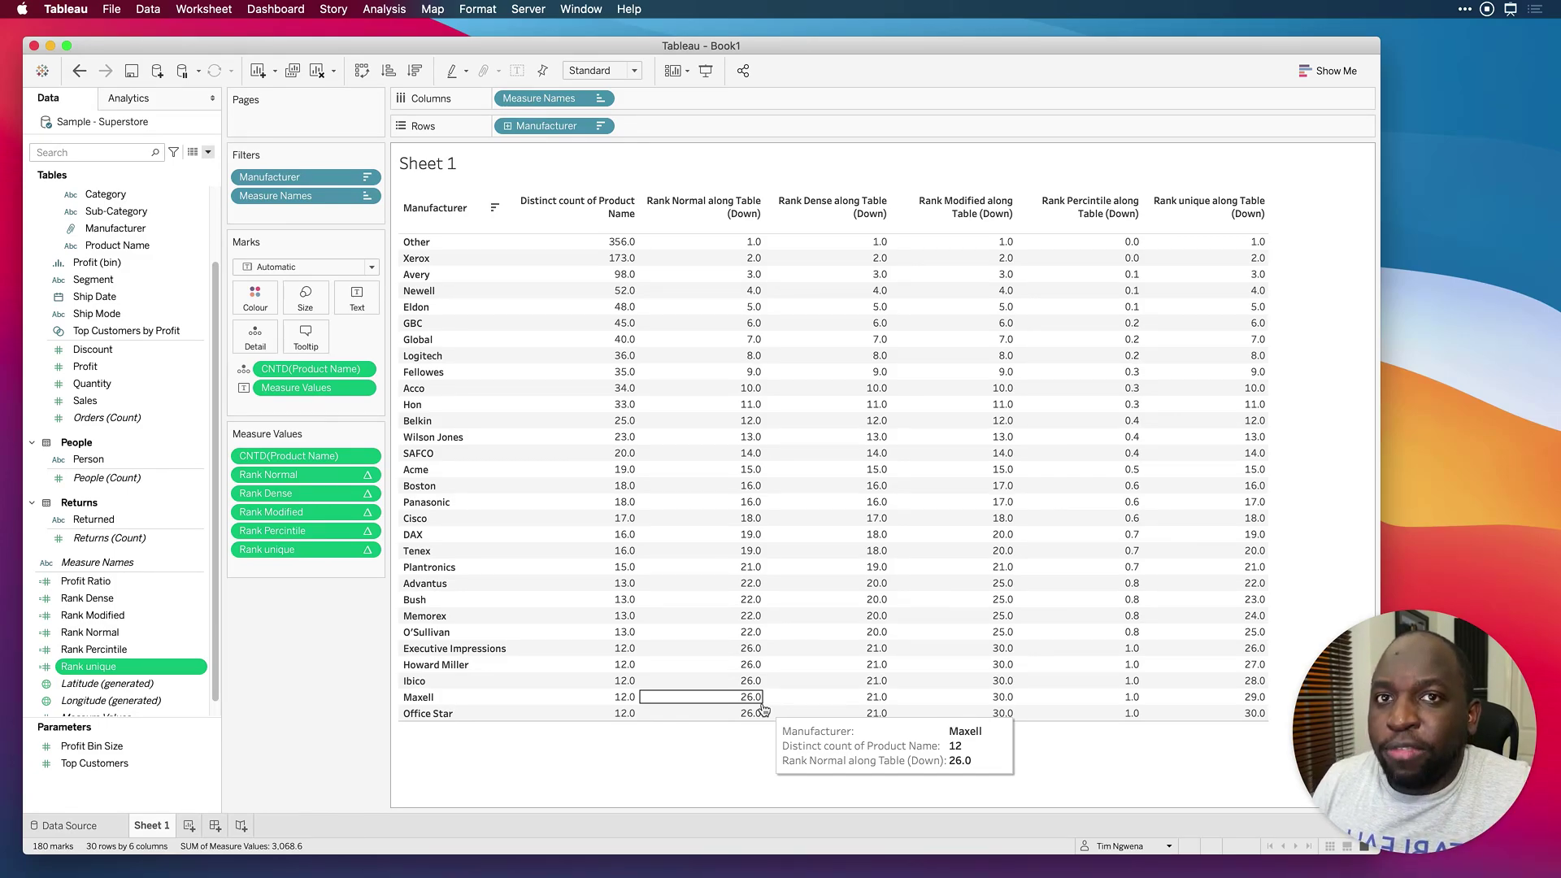
{"action": "left_click_drag", "start_coordinate": [150, 195], "coordinate": [509, 134]}
{"action": "mouse_move", "coordinate": [772, 676]}
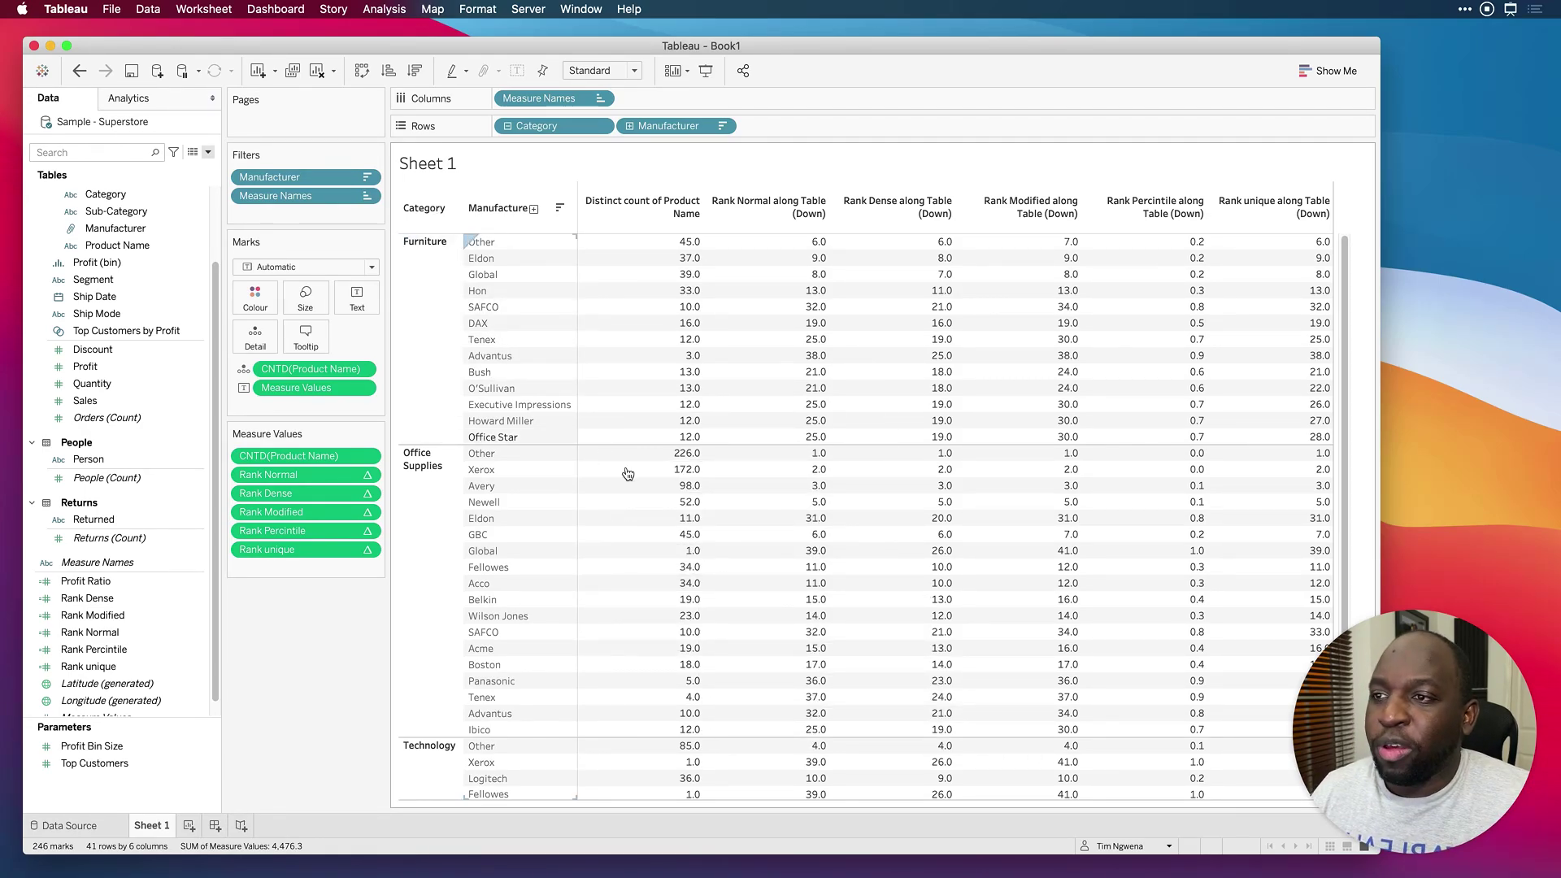
{"action": "mouse_move", "coordinate": [687, 486]}
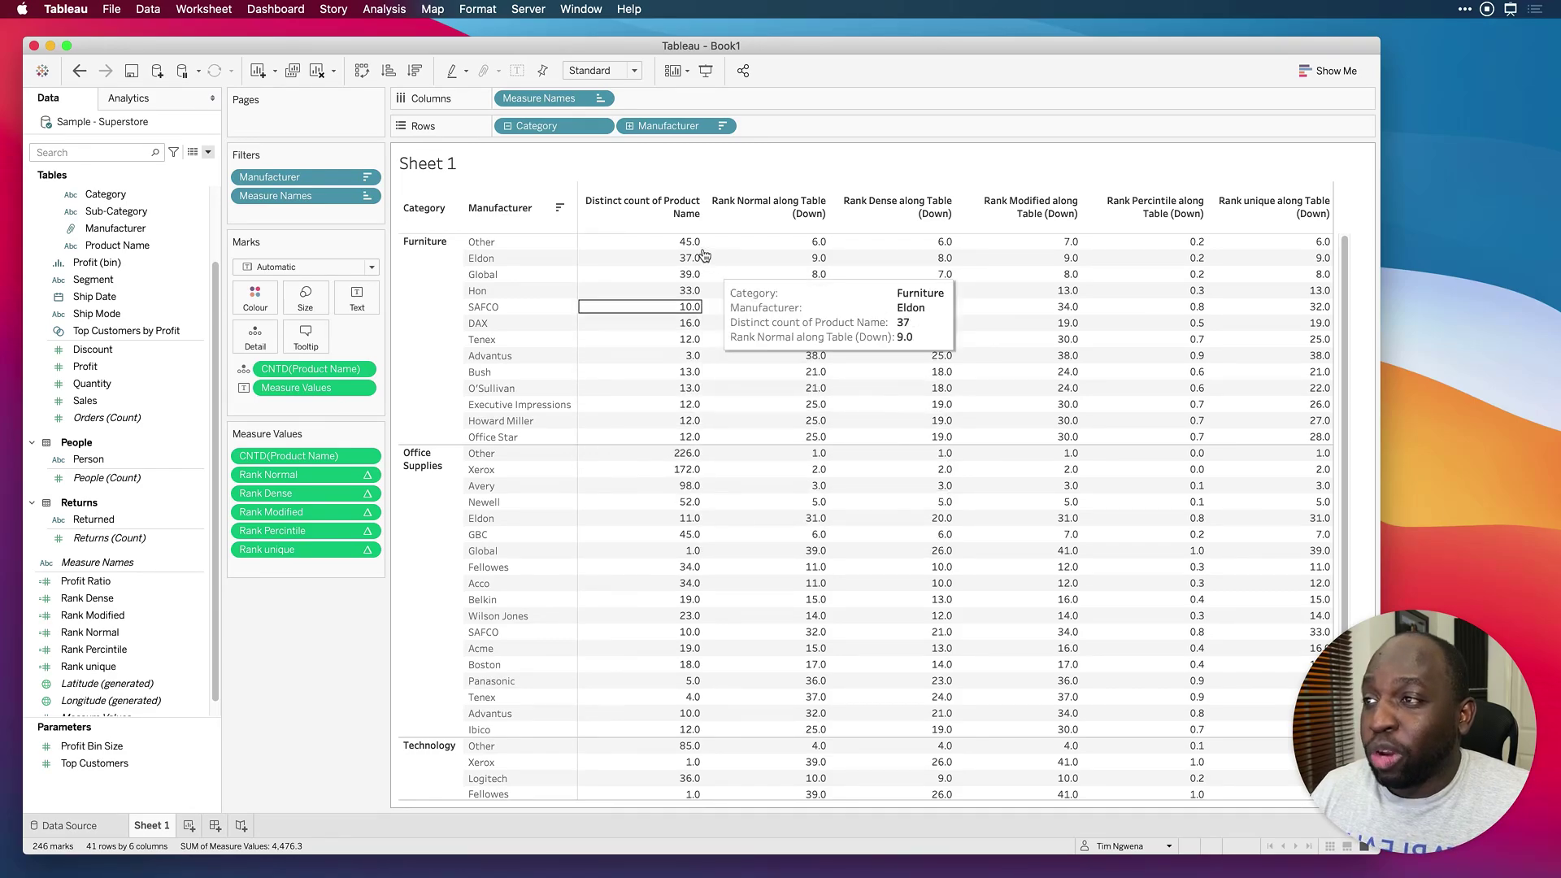
{"action": "left_click_drag", "start_coordinate": [545, 128], "coordinate": [325, 640]}
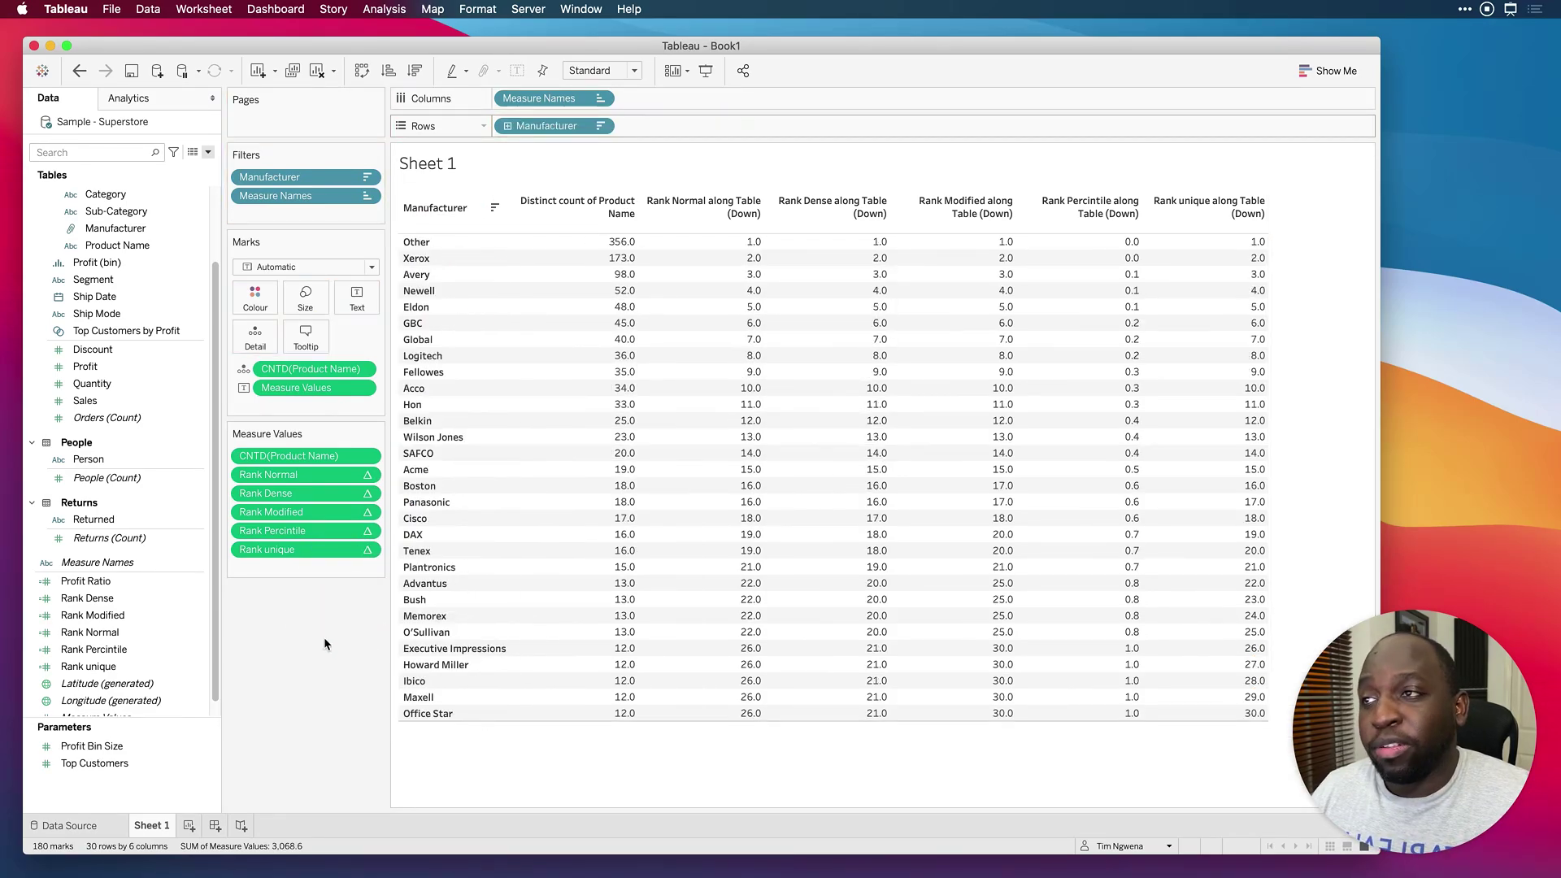